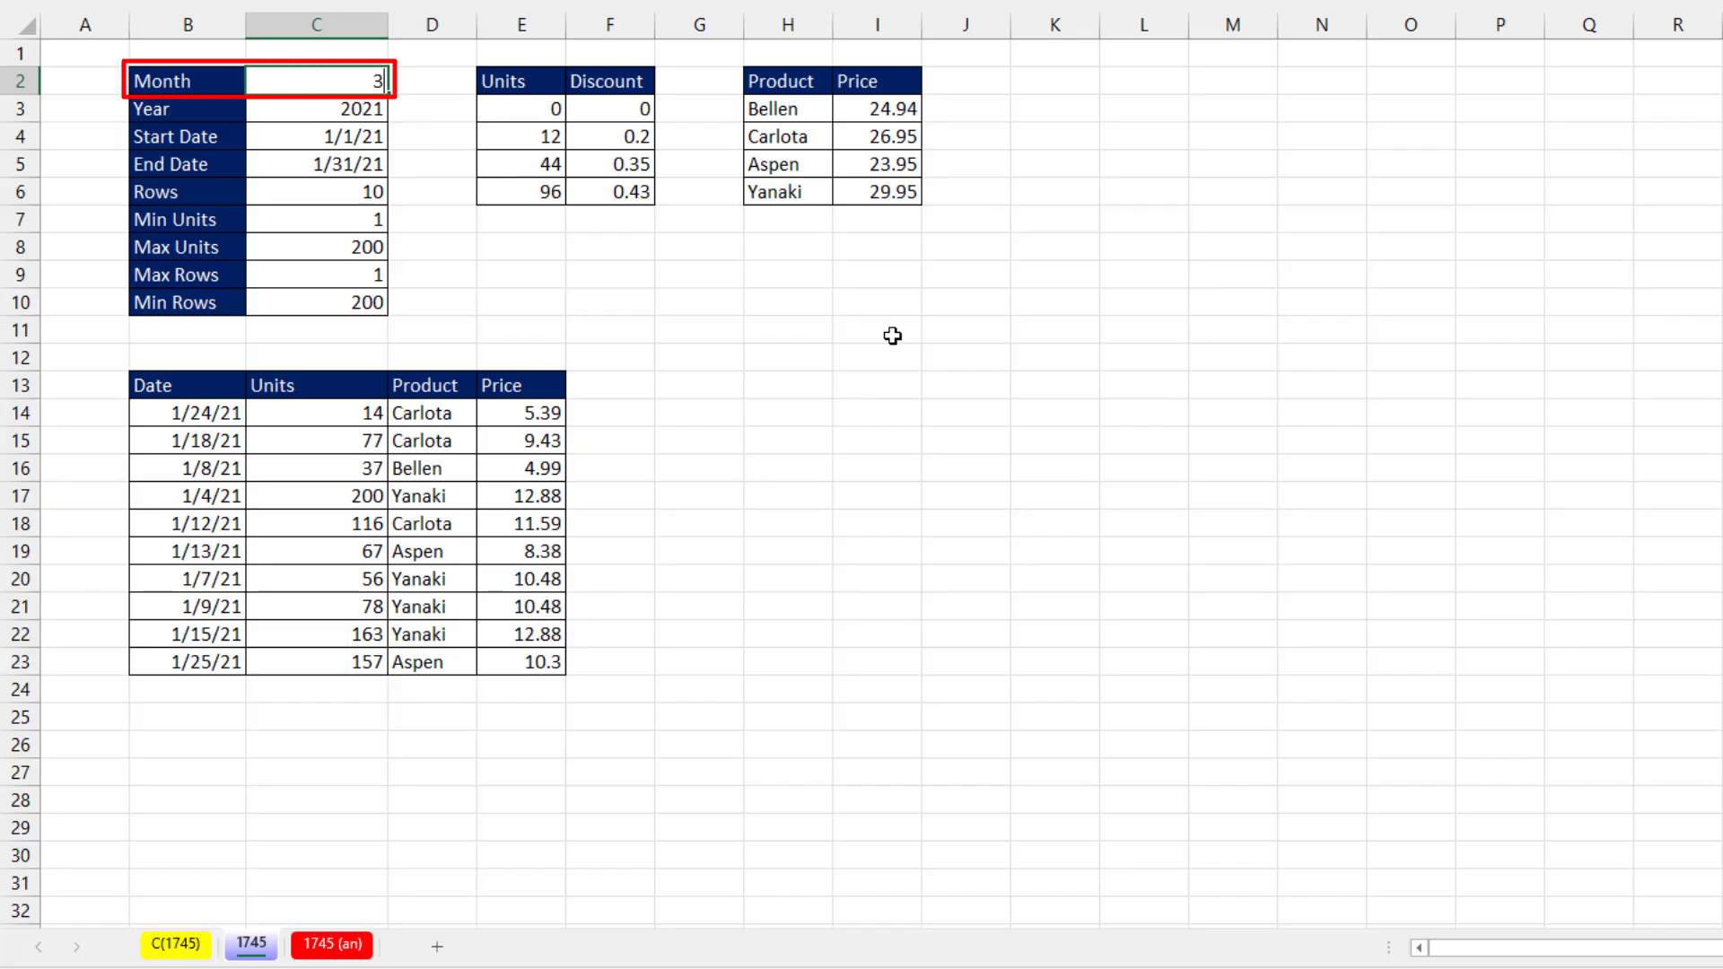
Set Month to 3 and Rows to 15 for a 15-row March sales table
key("Return")
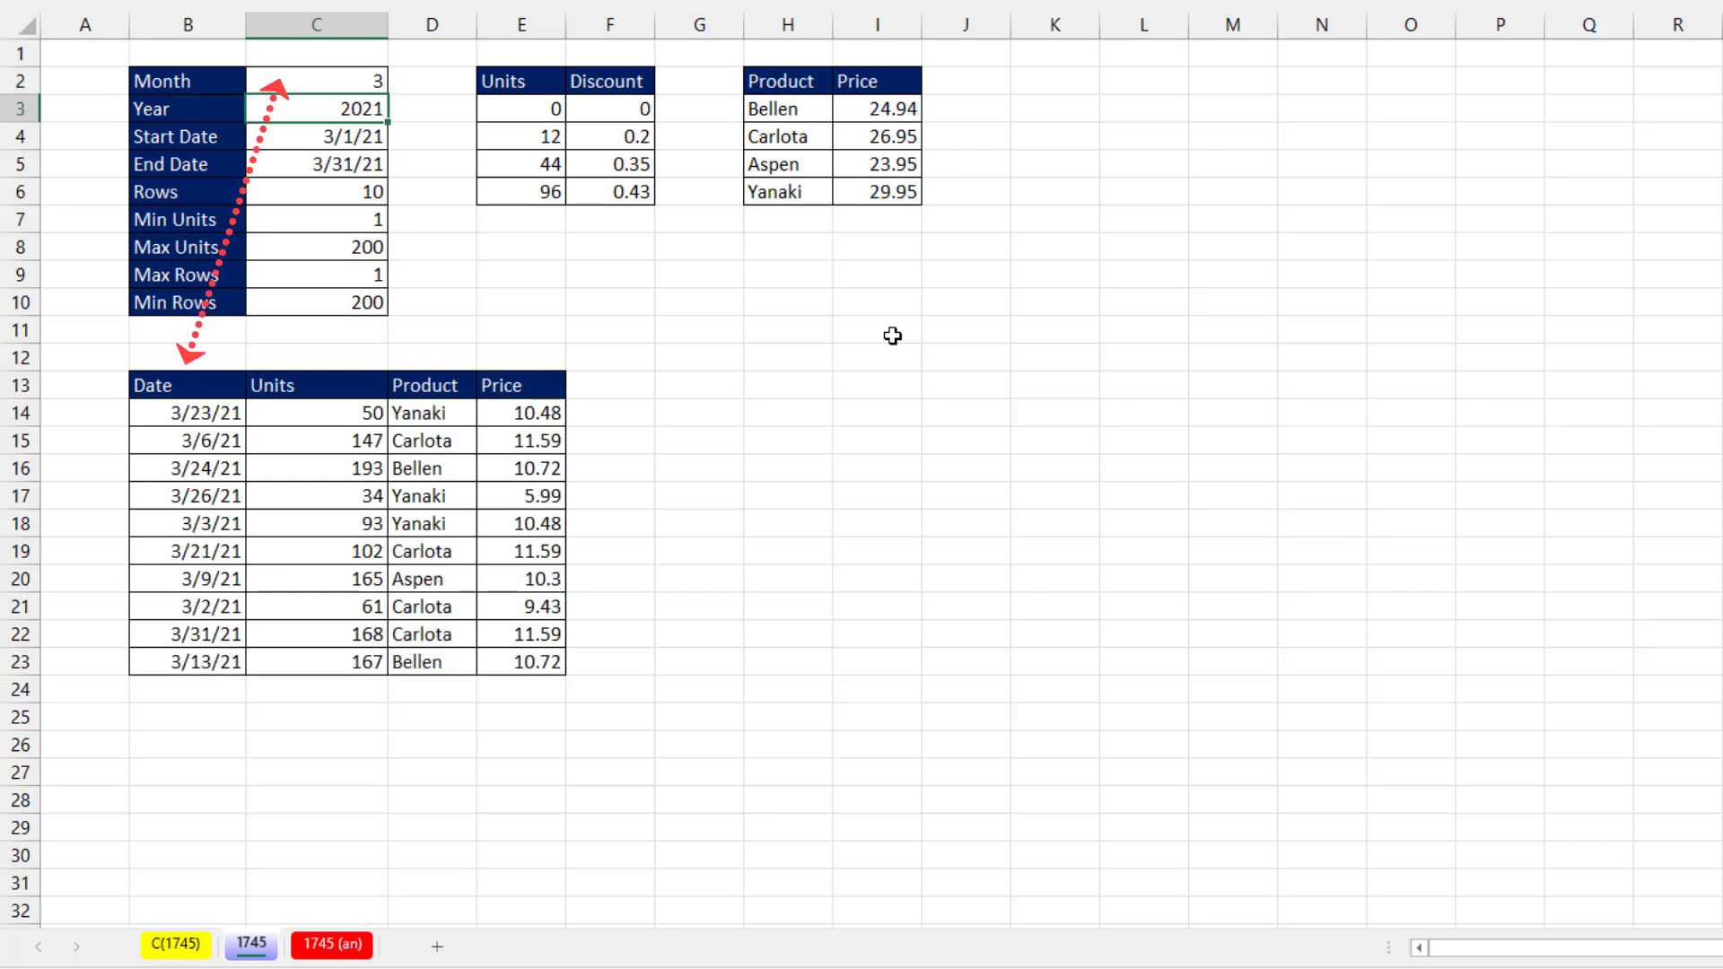
left_click(333, 195)
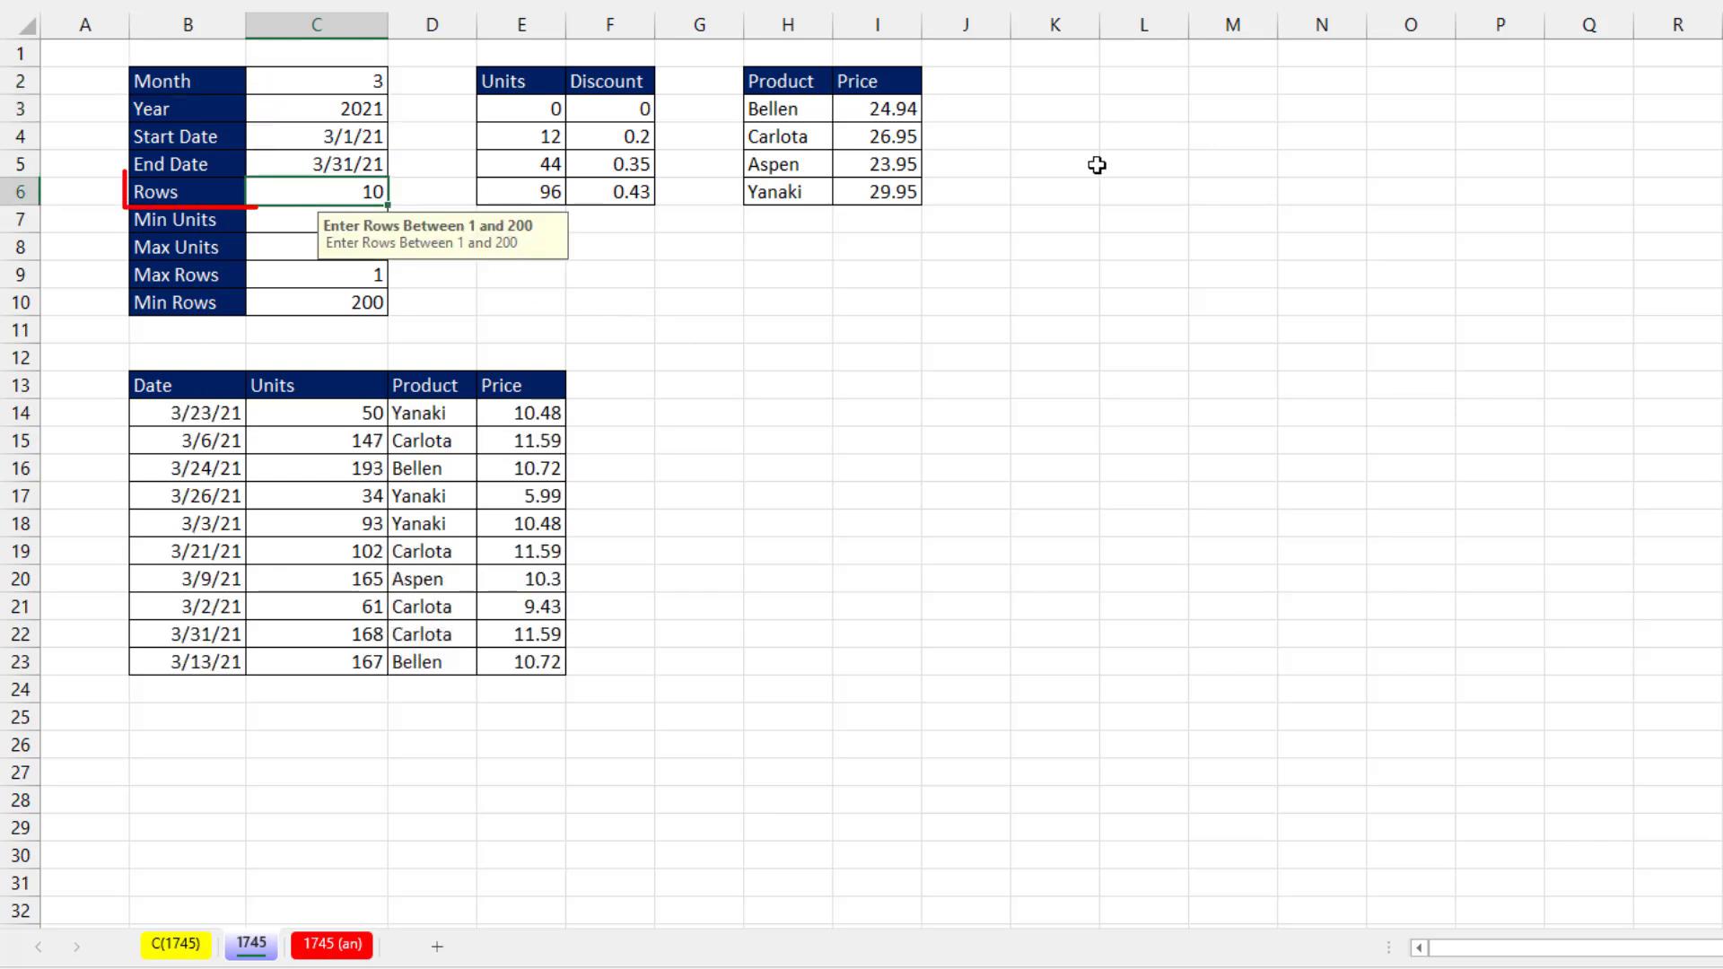
type("15")
key("Return")
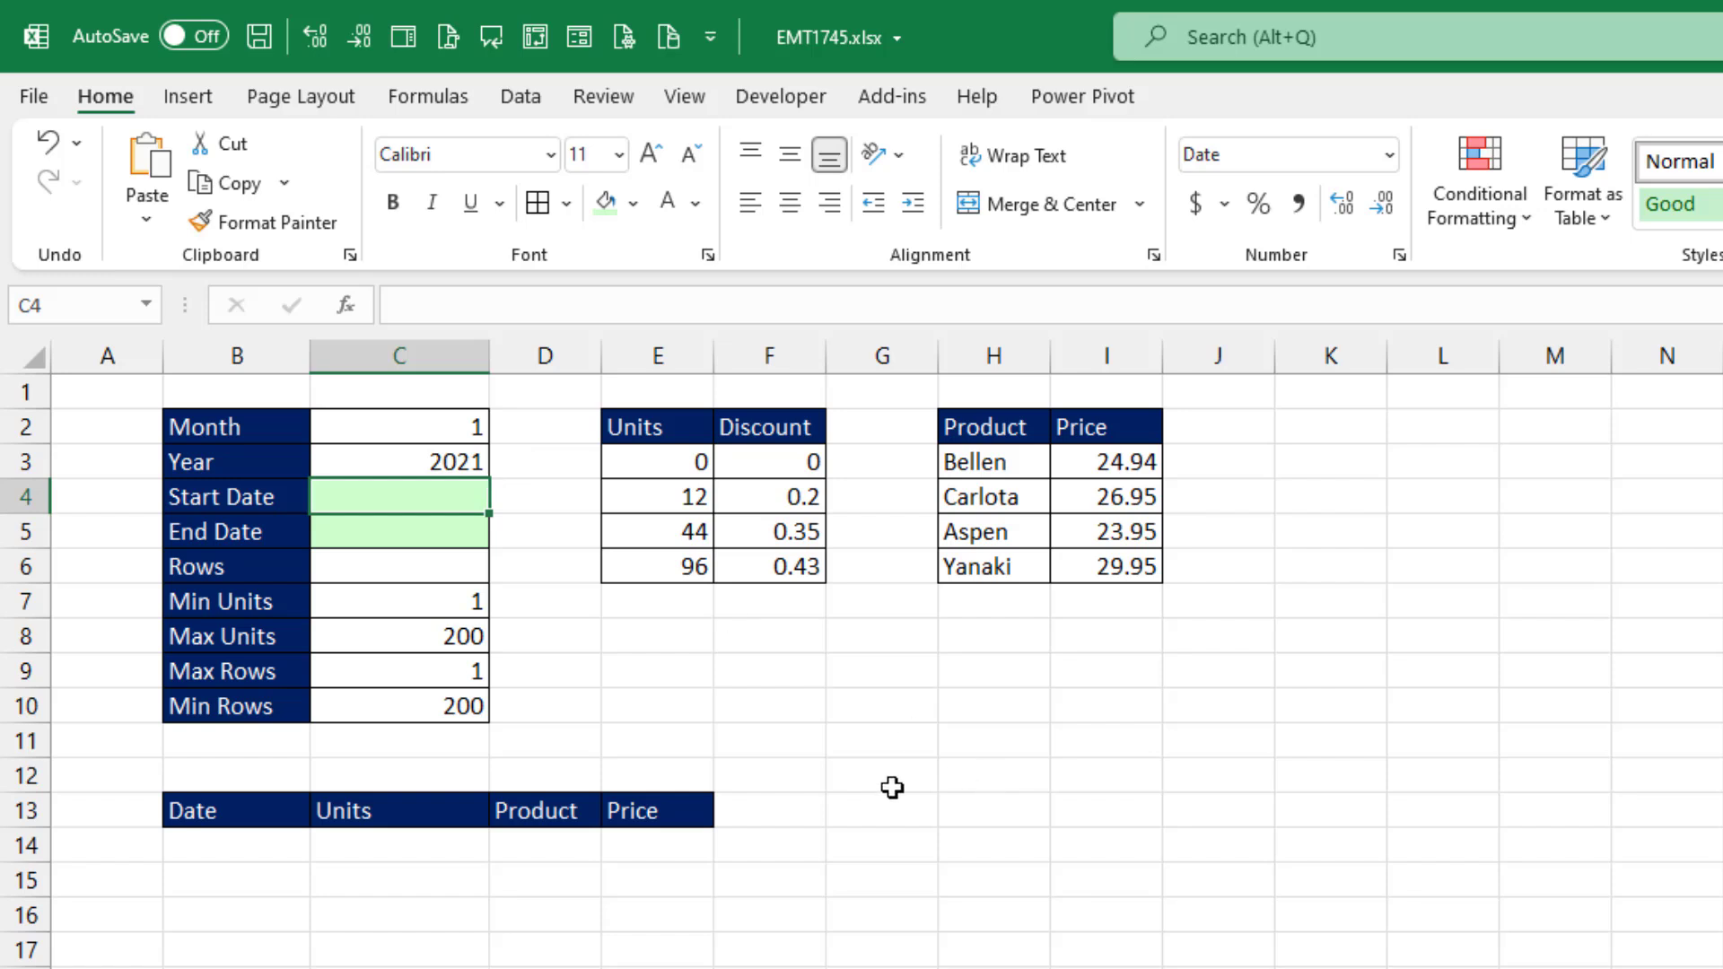
Enter =DATE(C3,C2,1) in C4 so Start Date reads 1/1/21
type("=date")
key("Tab")
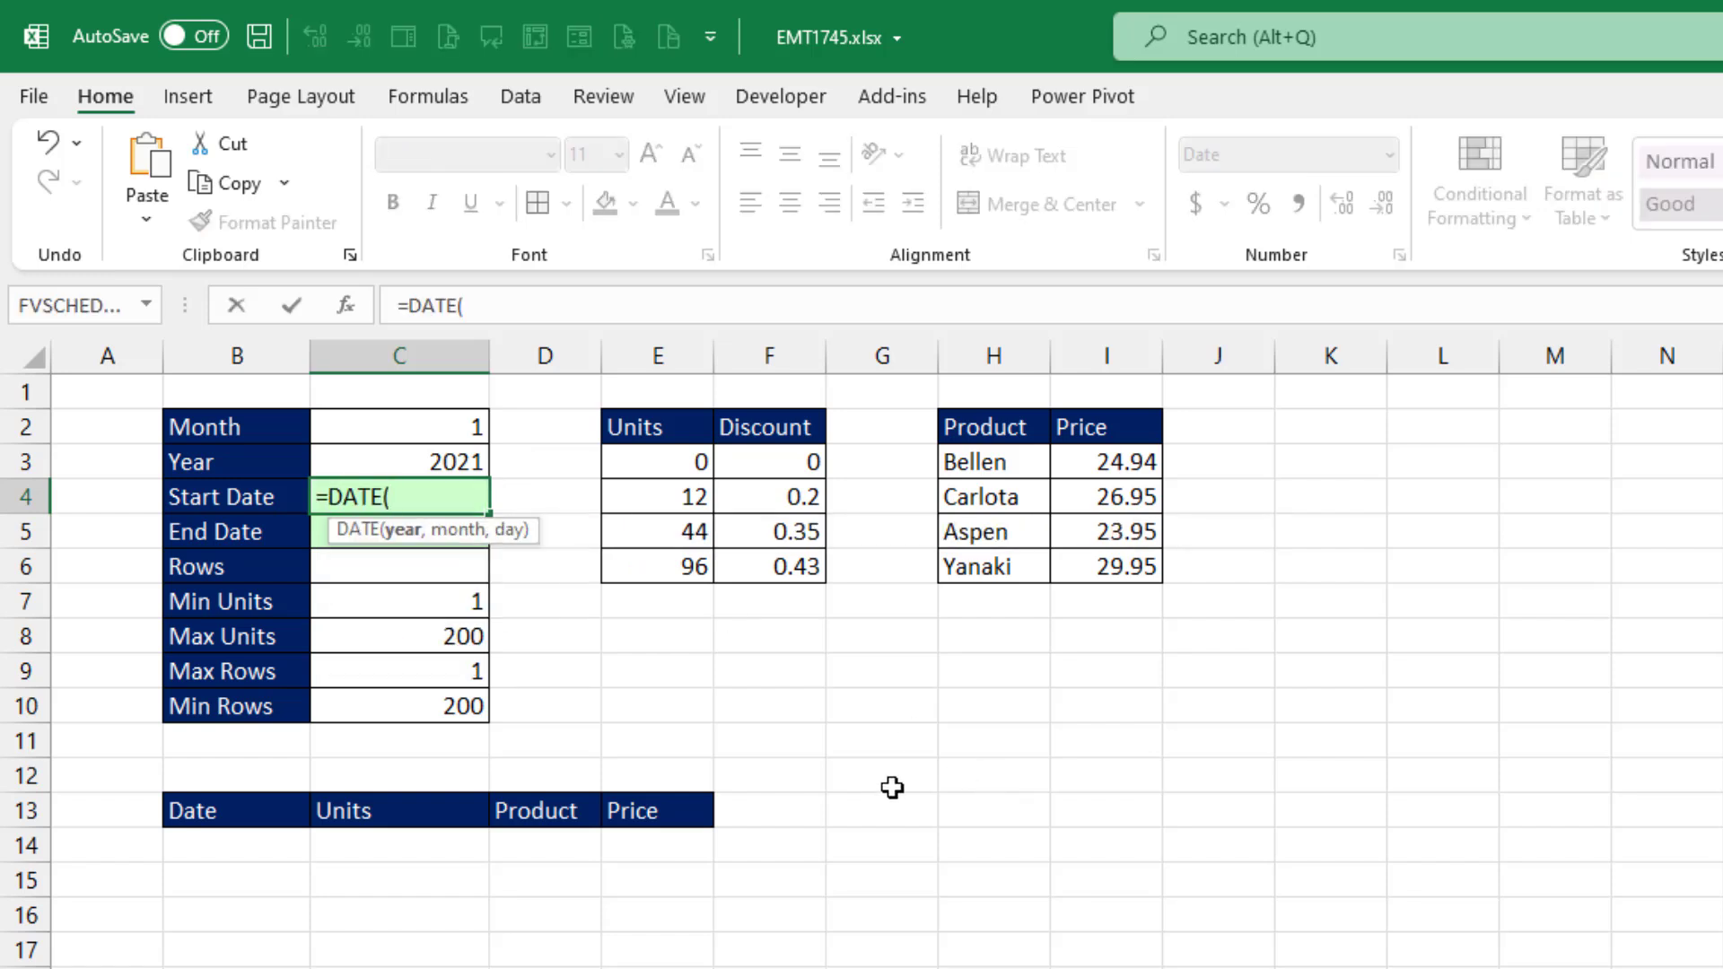
left_click(485, 458)
type(",")
left_click(452, 428)
type(",1)")
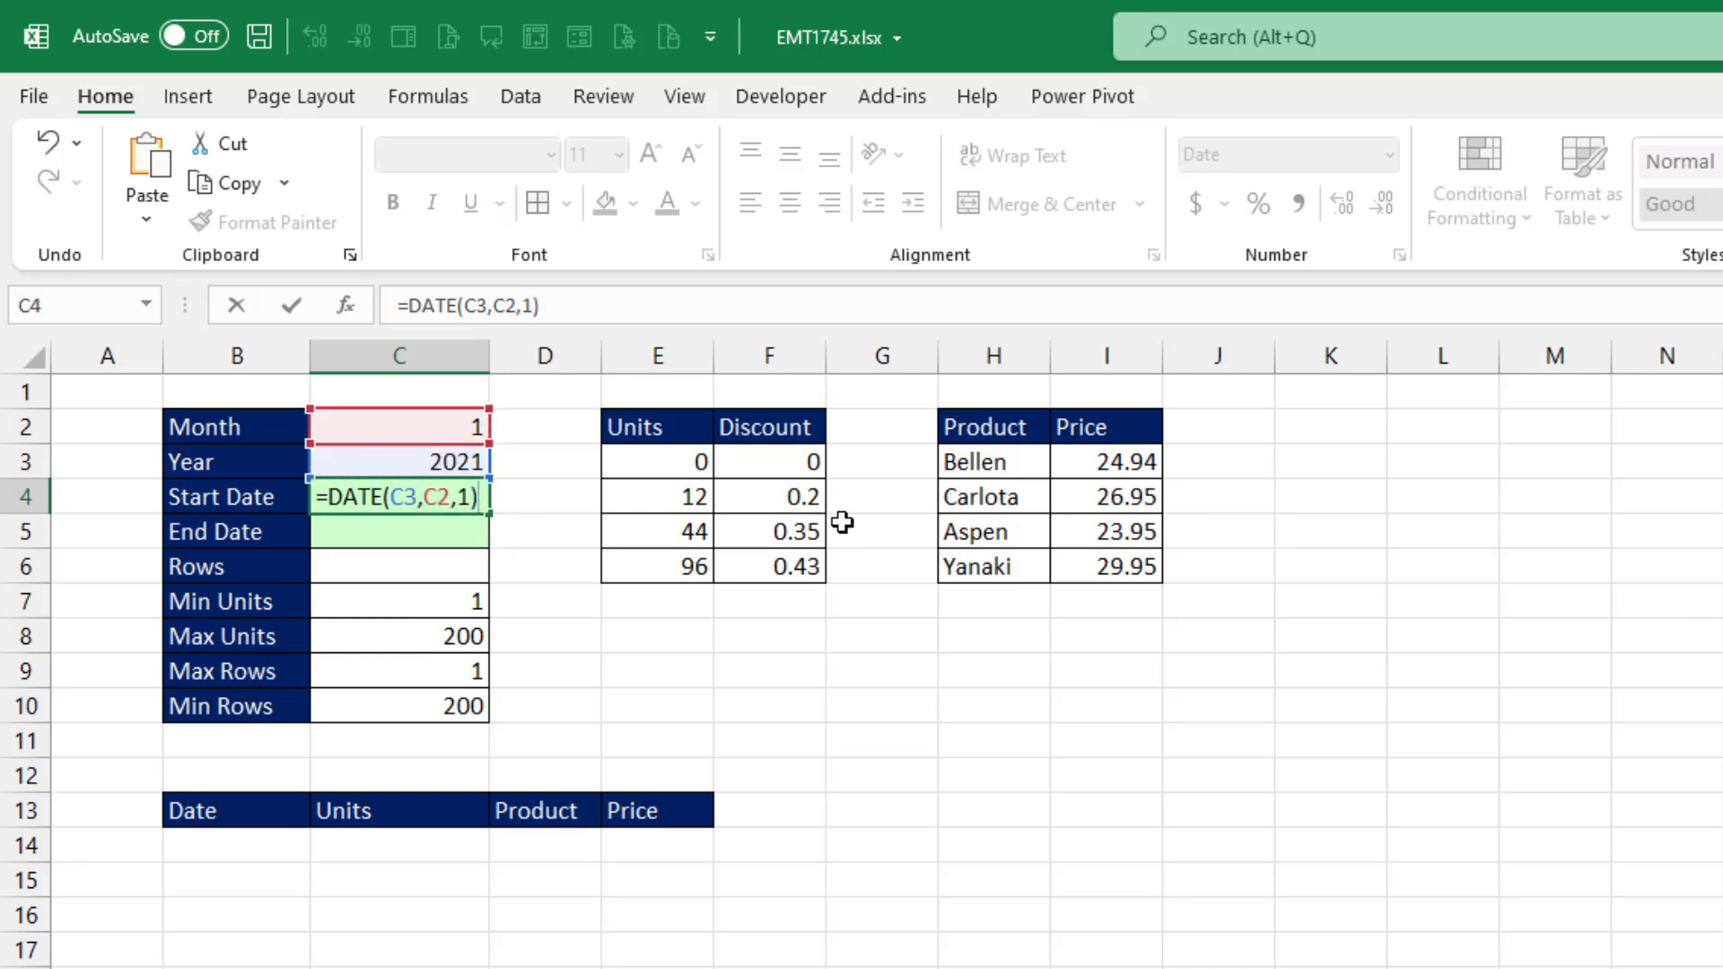
key("Return")
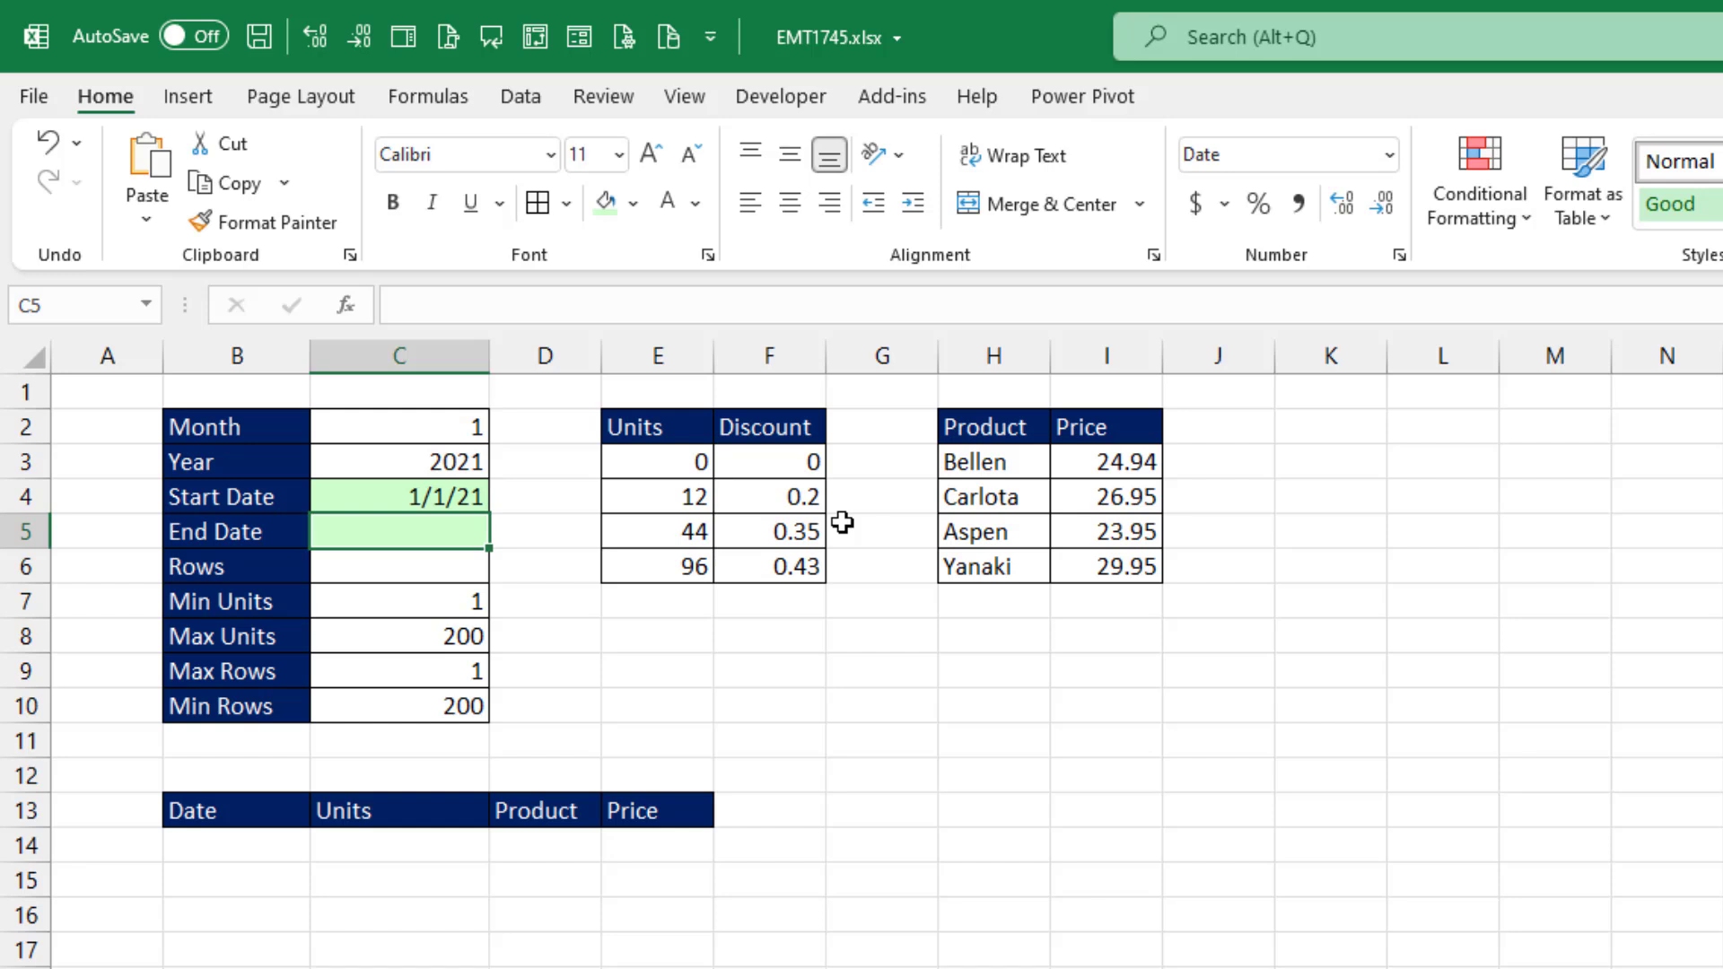
Enter =EOMONTH(C4,0) in C5 so End Date reads 1/31/21
type("=eo")
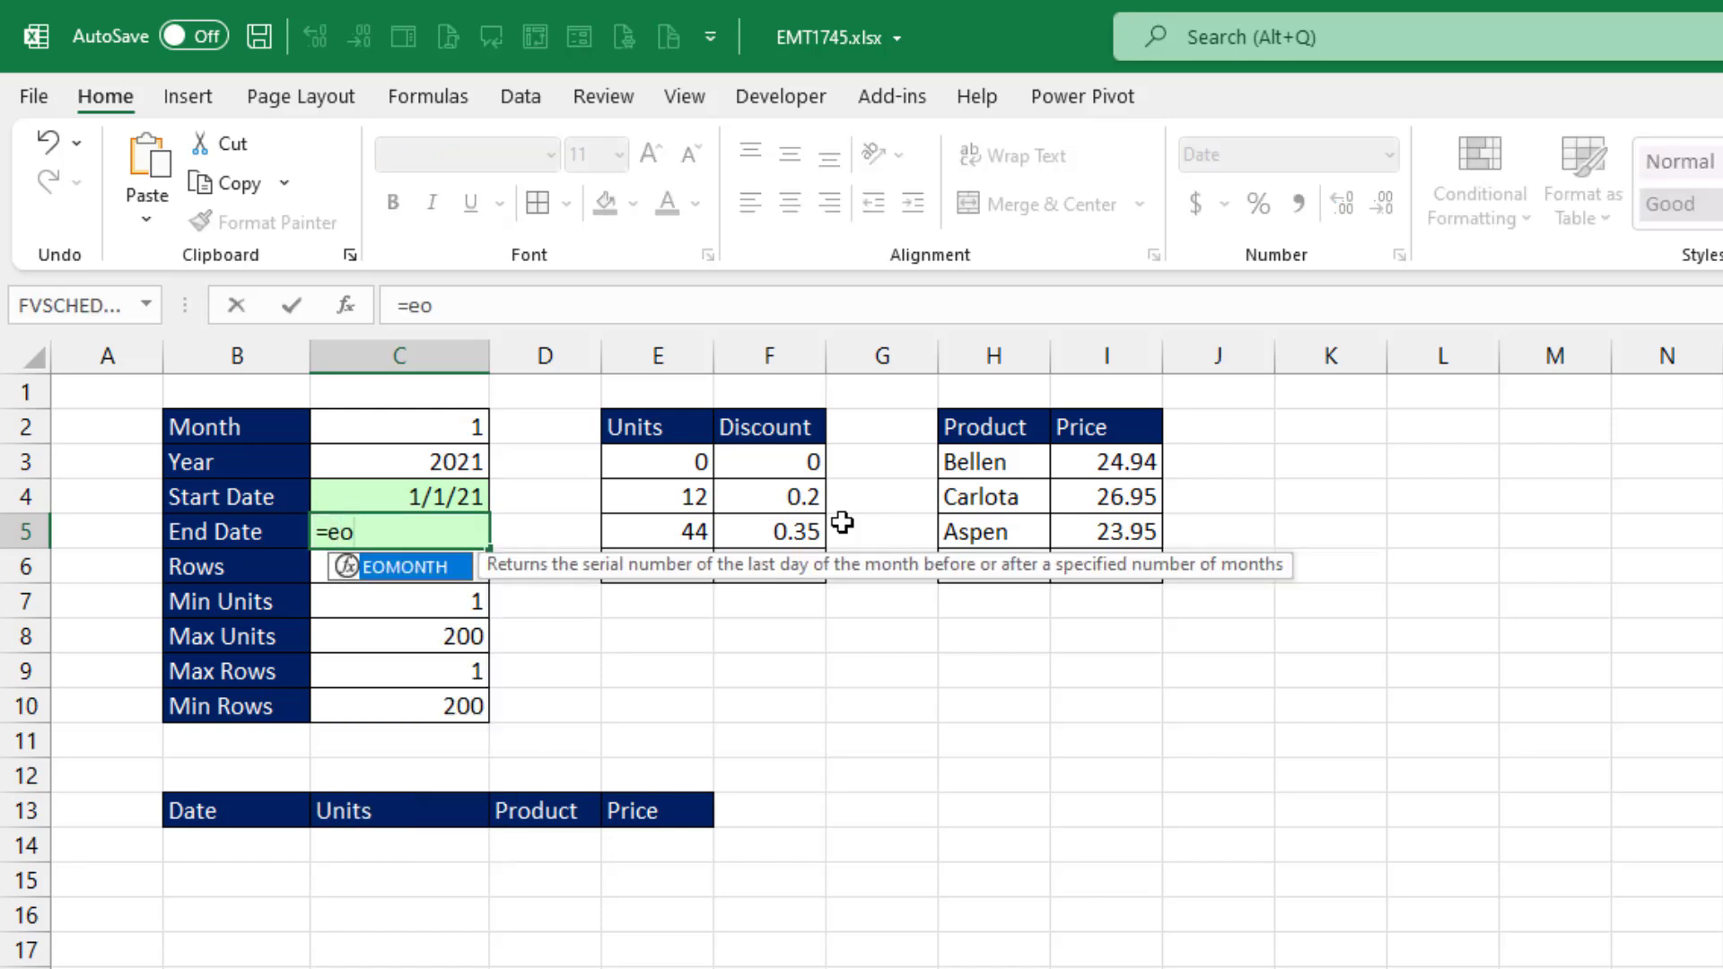
key("Tab")
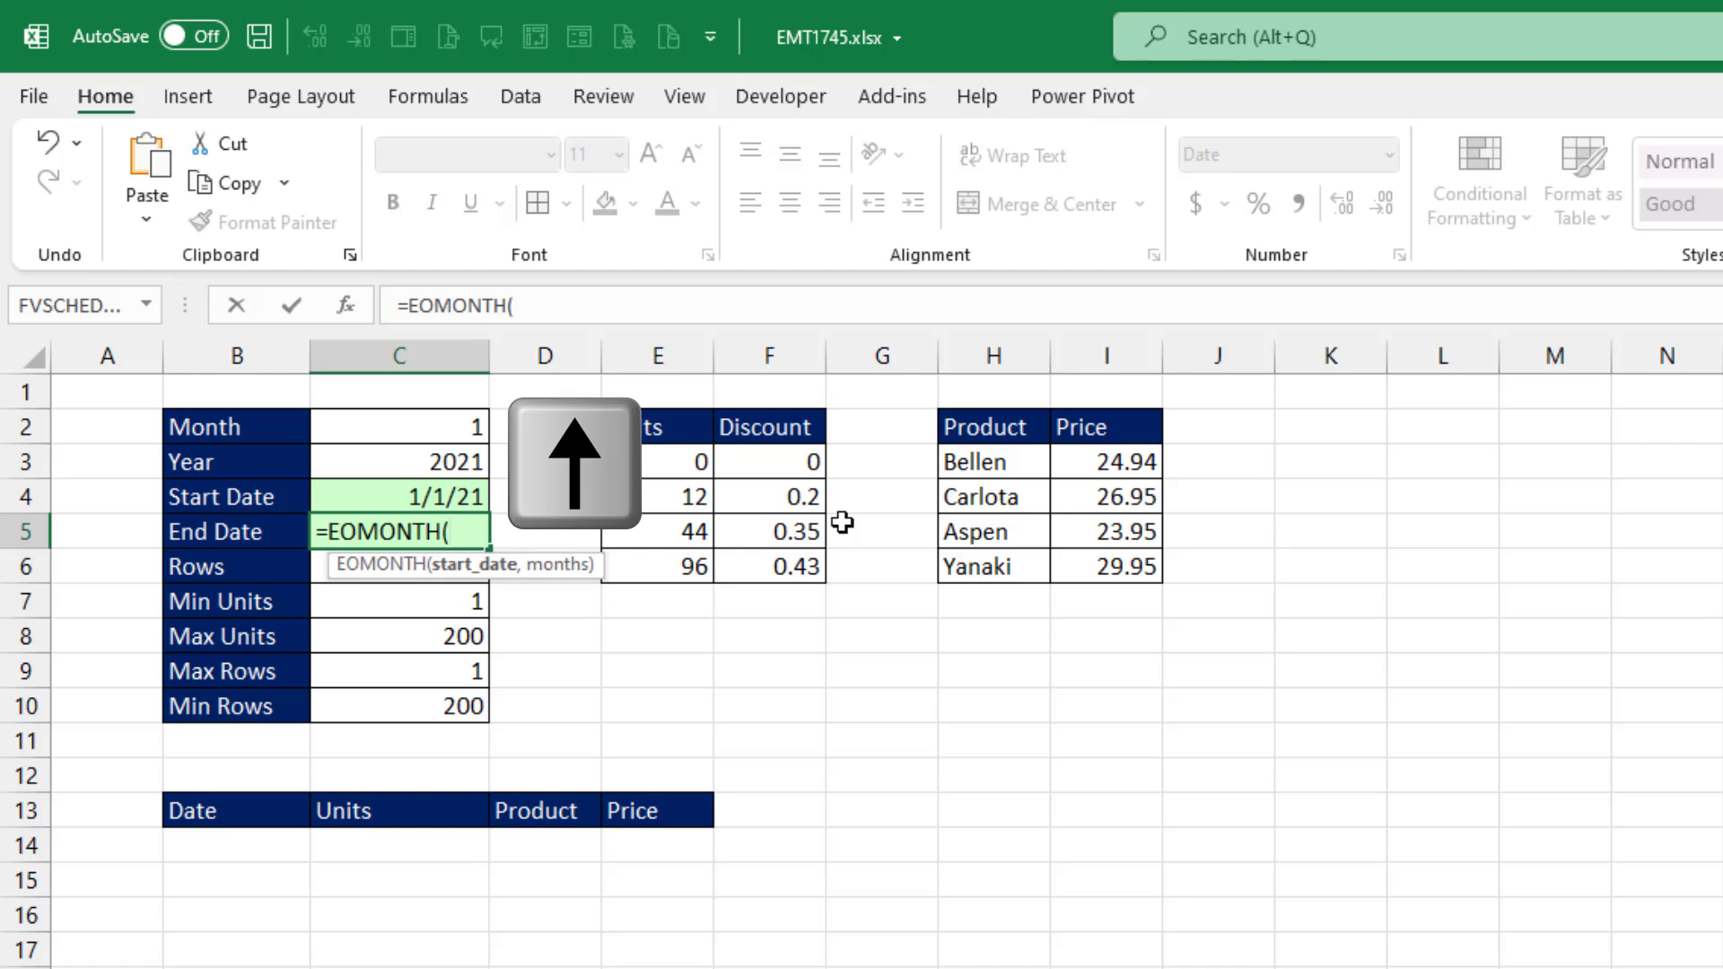
key("Up")
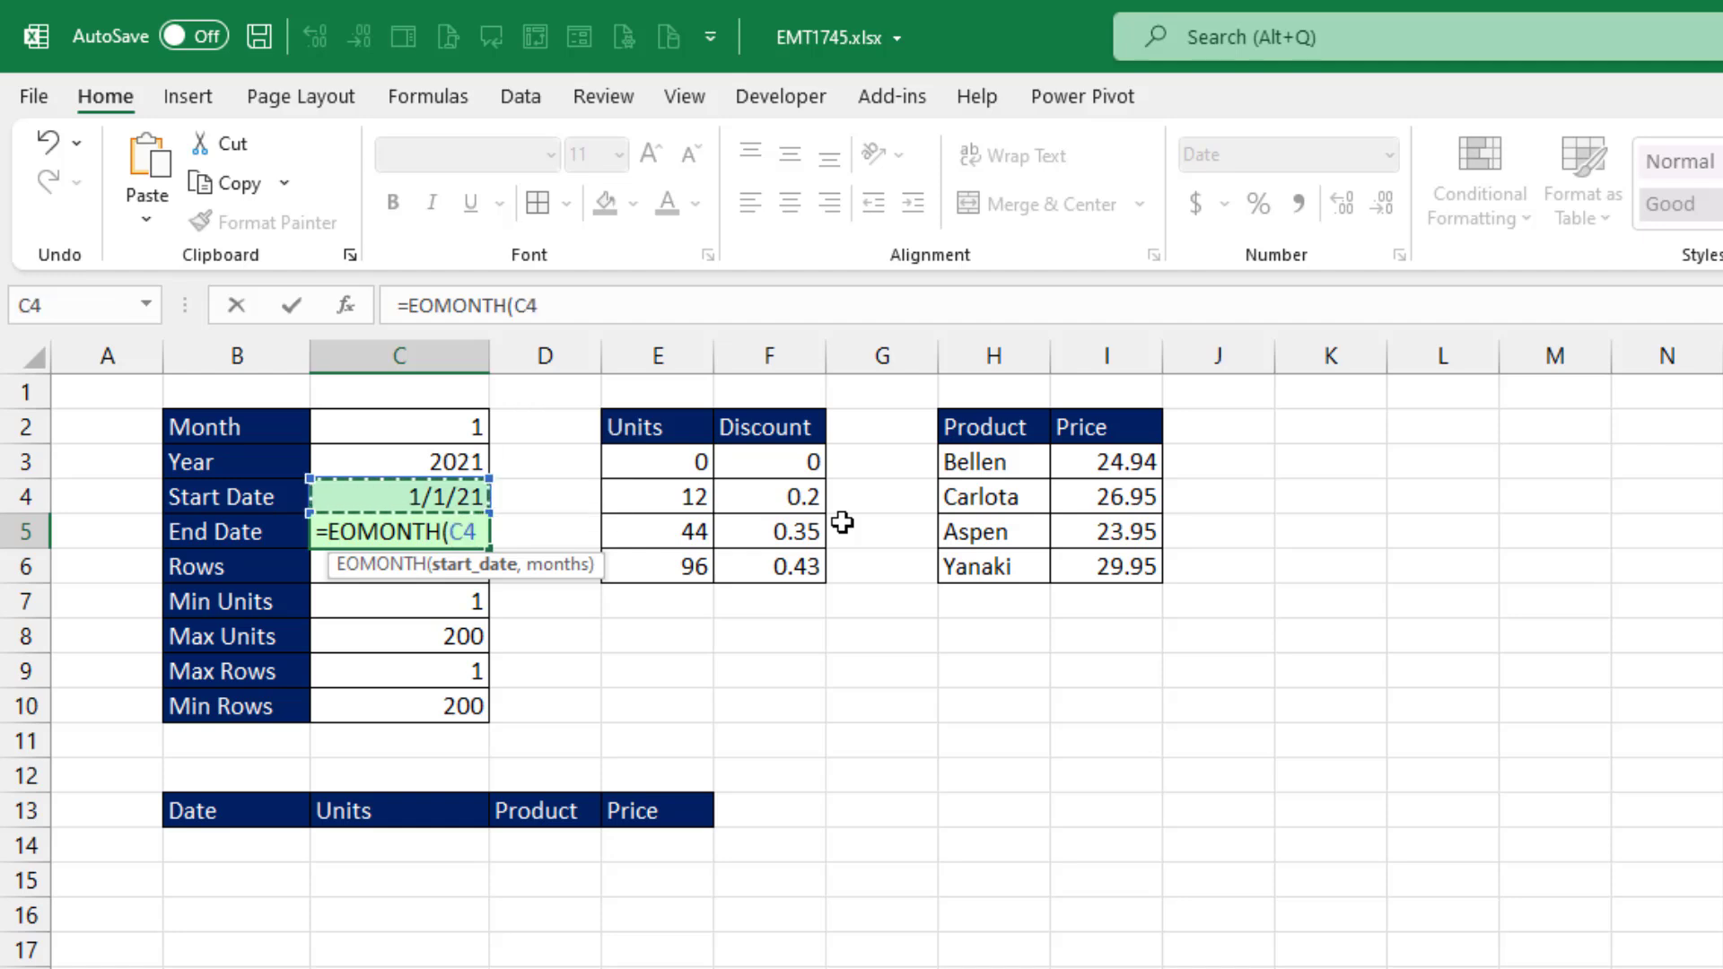
type(",")
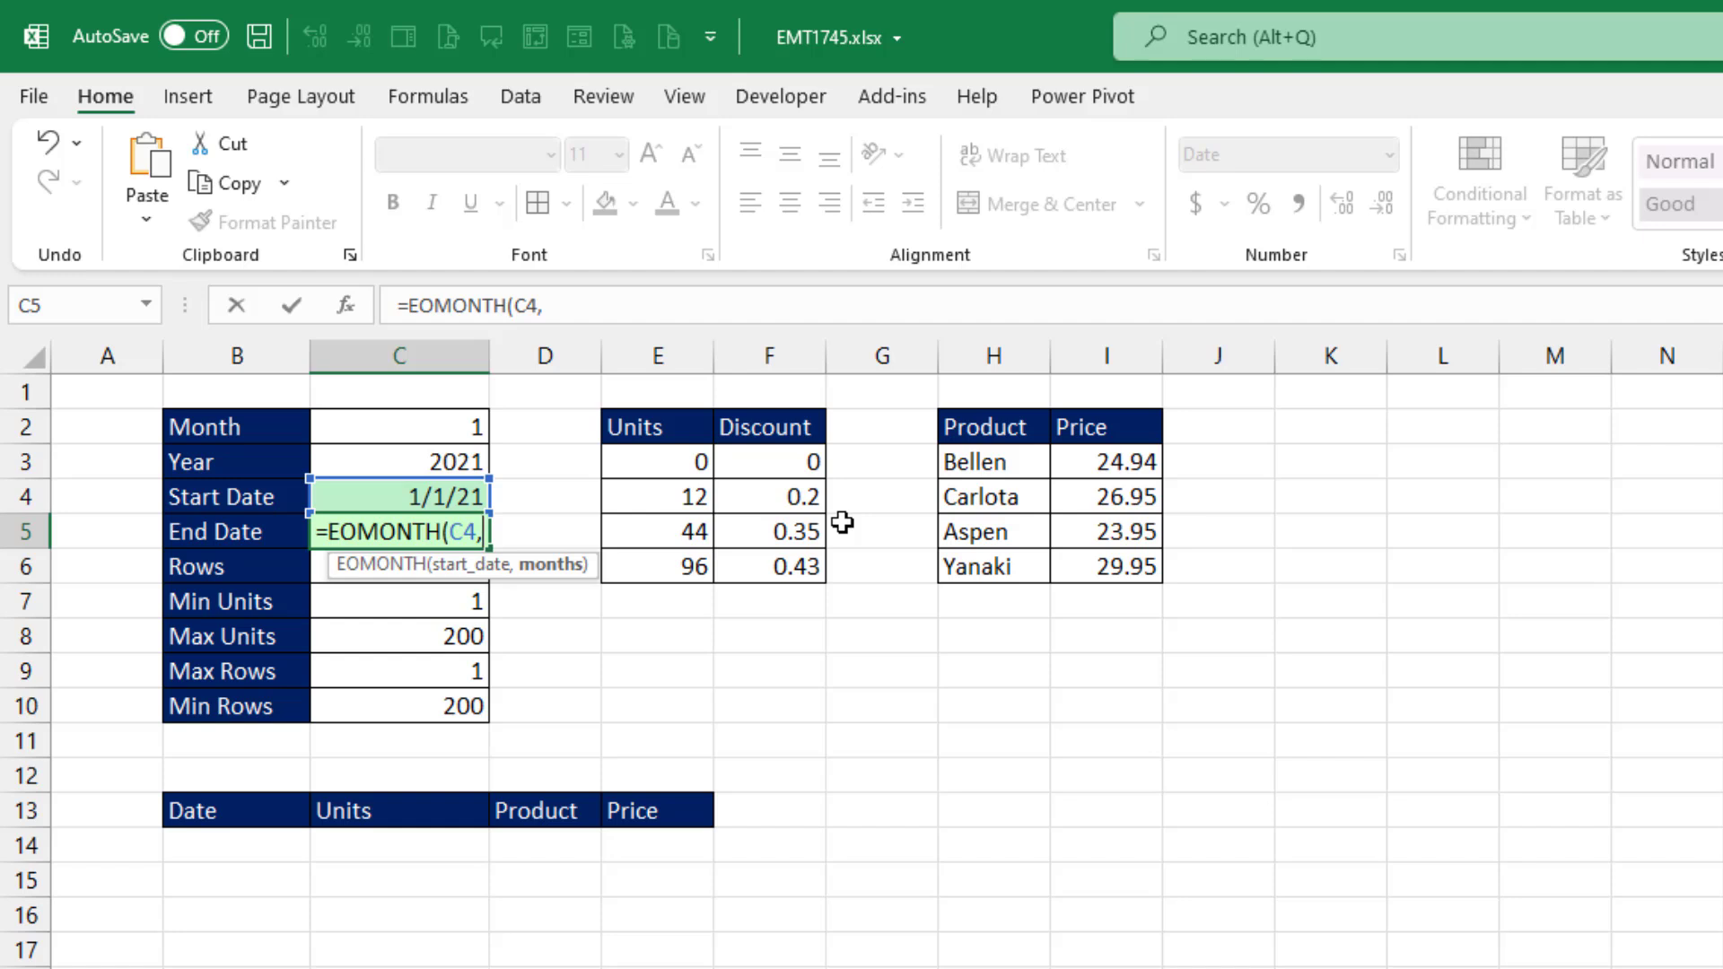
type("0")
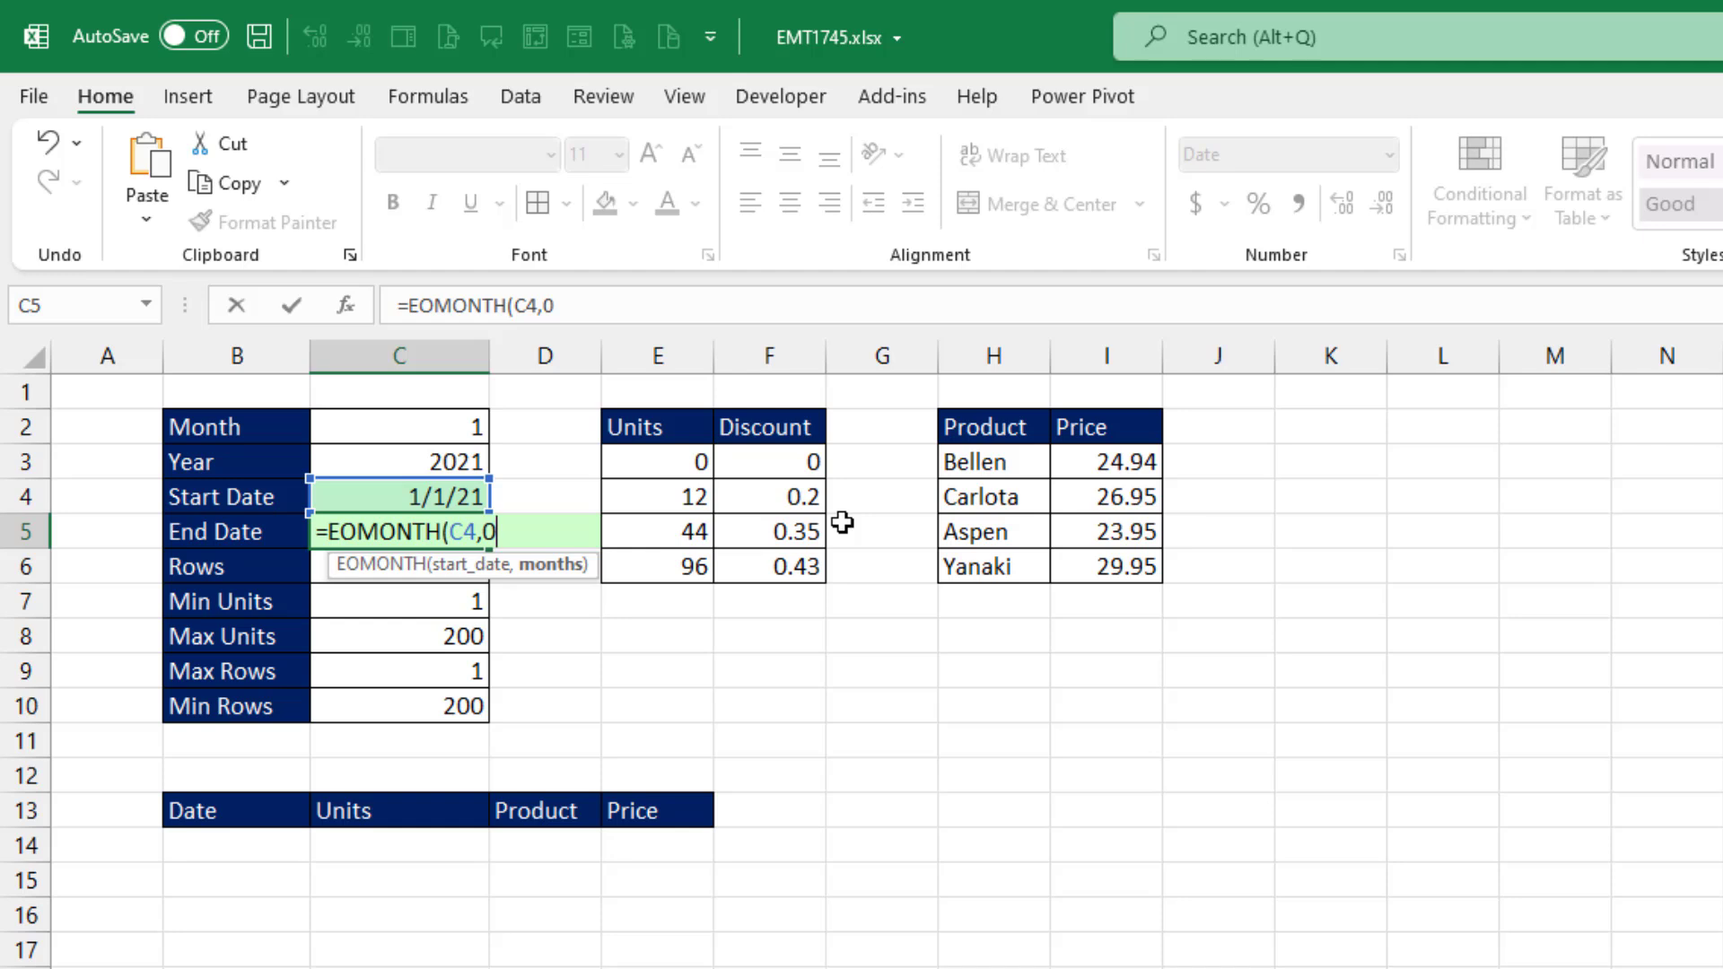
type(")")
key("Return")
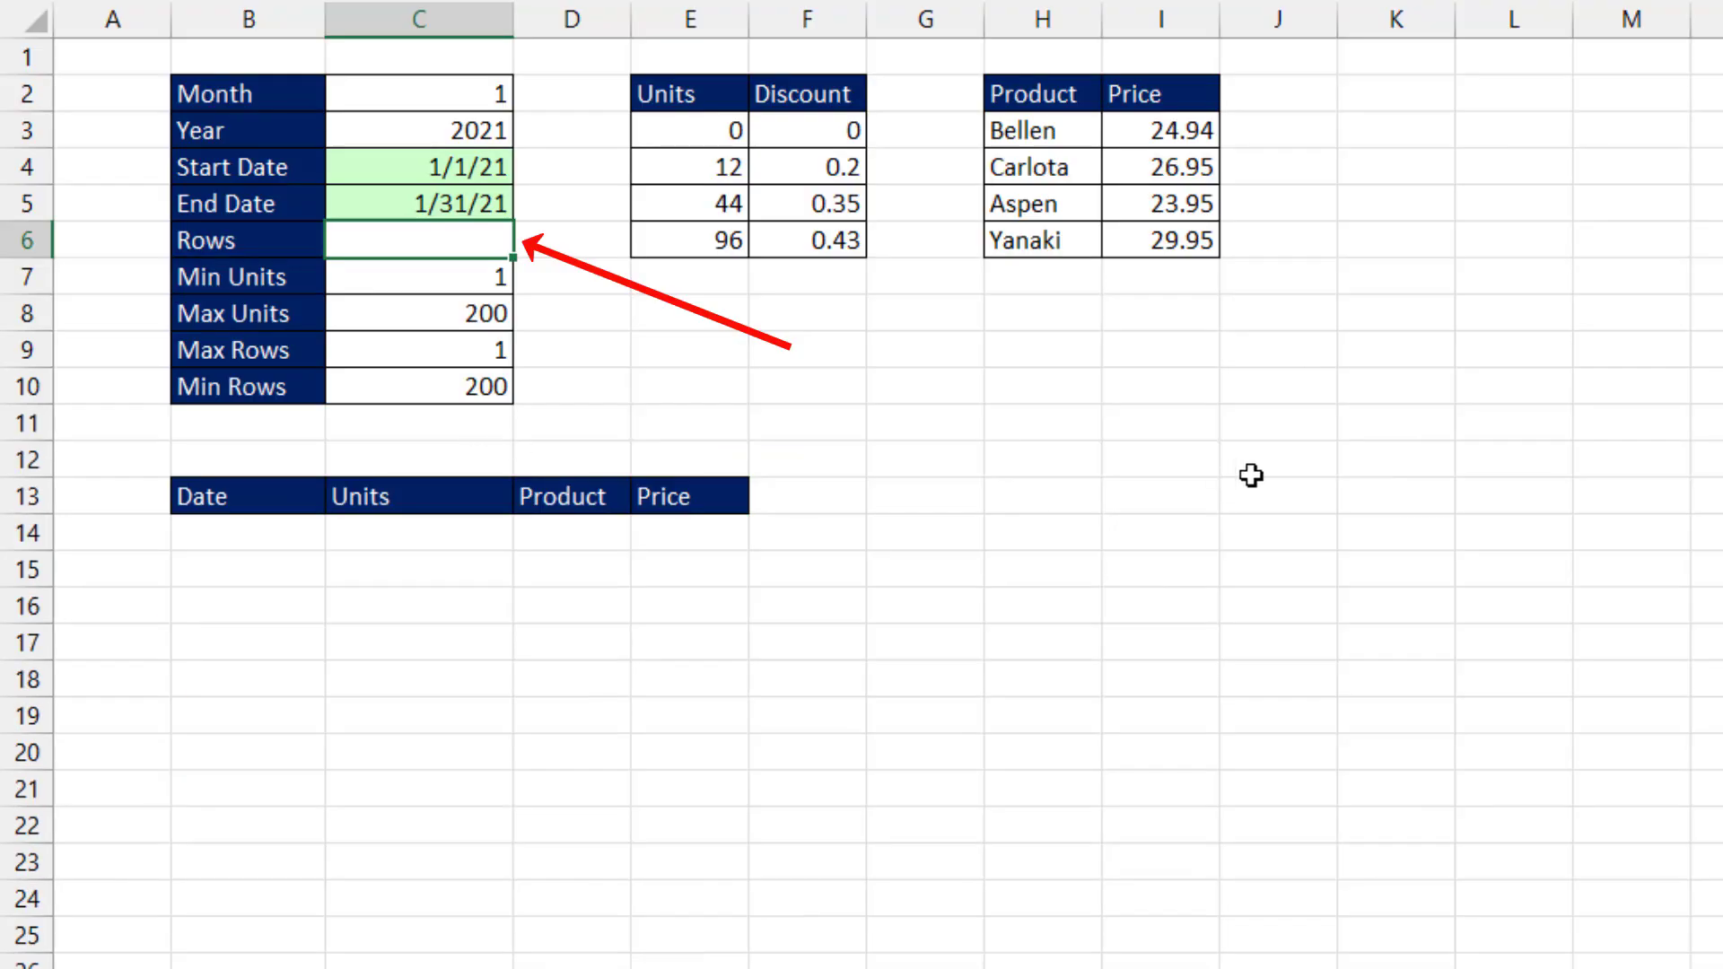
Change the Rows value to 10
type("10")
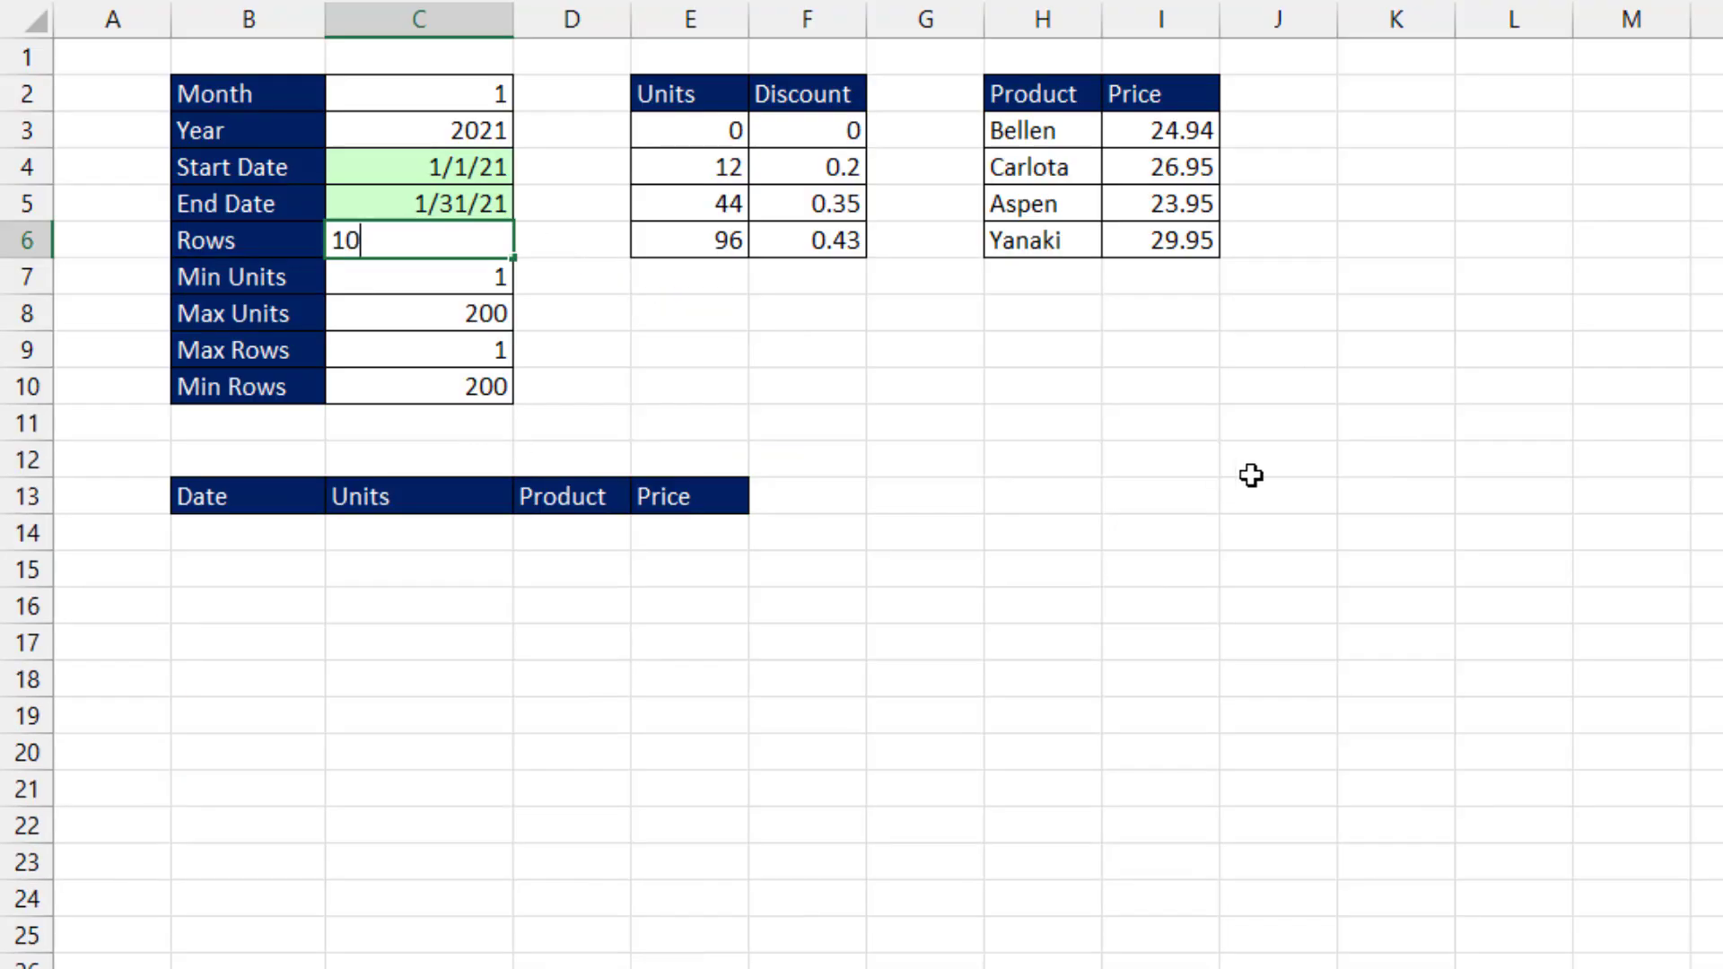
key("Return")
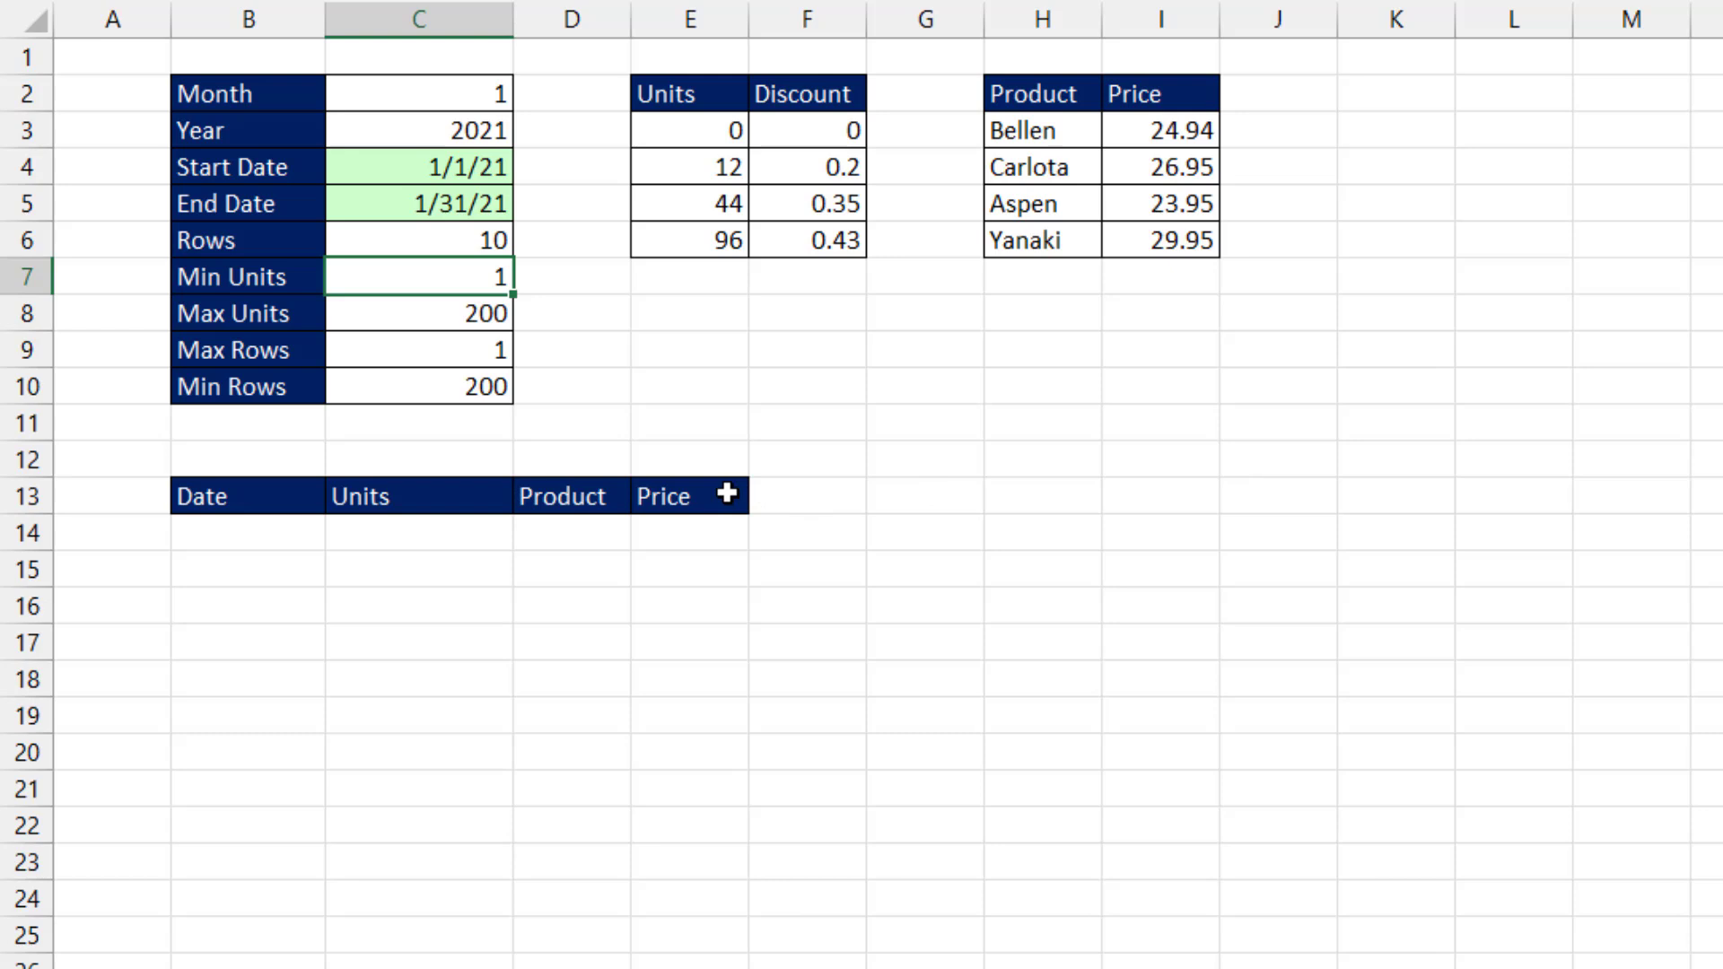
left_click(369, 317)
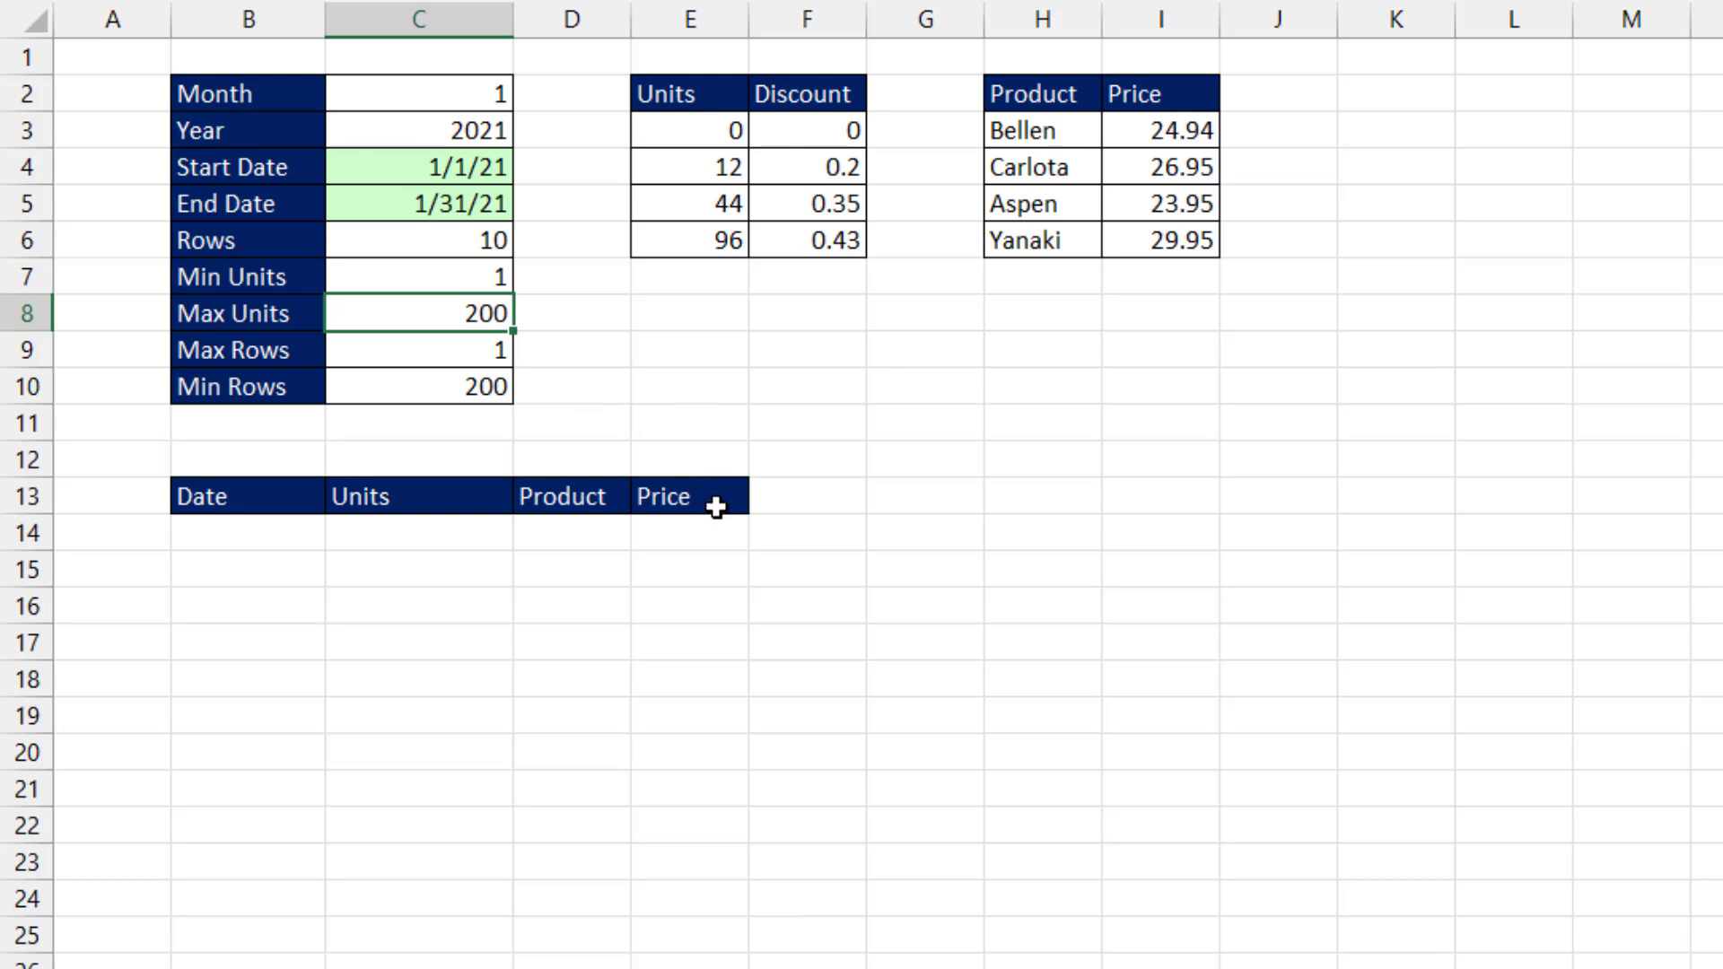
Enter =RANDBETWEEN(C4,C5) in B14 for a random date between start and end dates
left_click(285, 530)
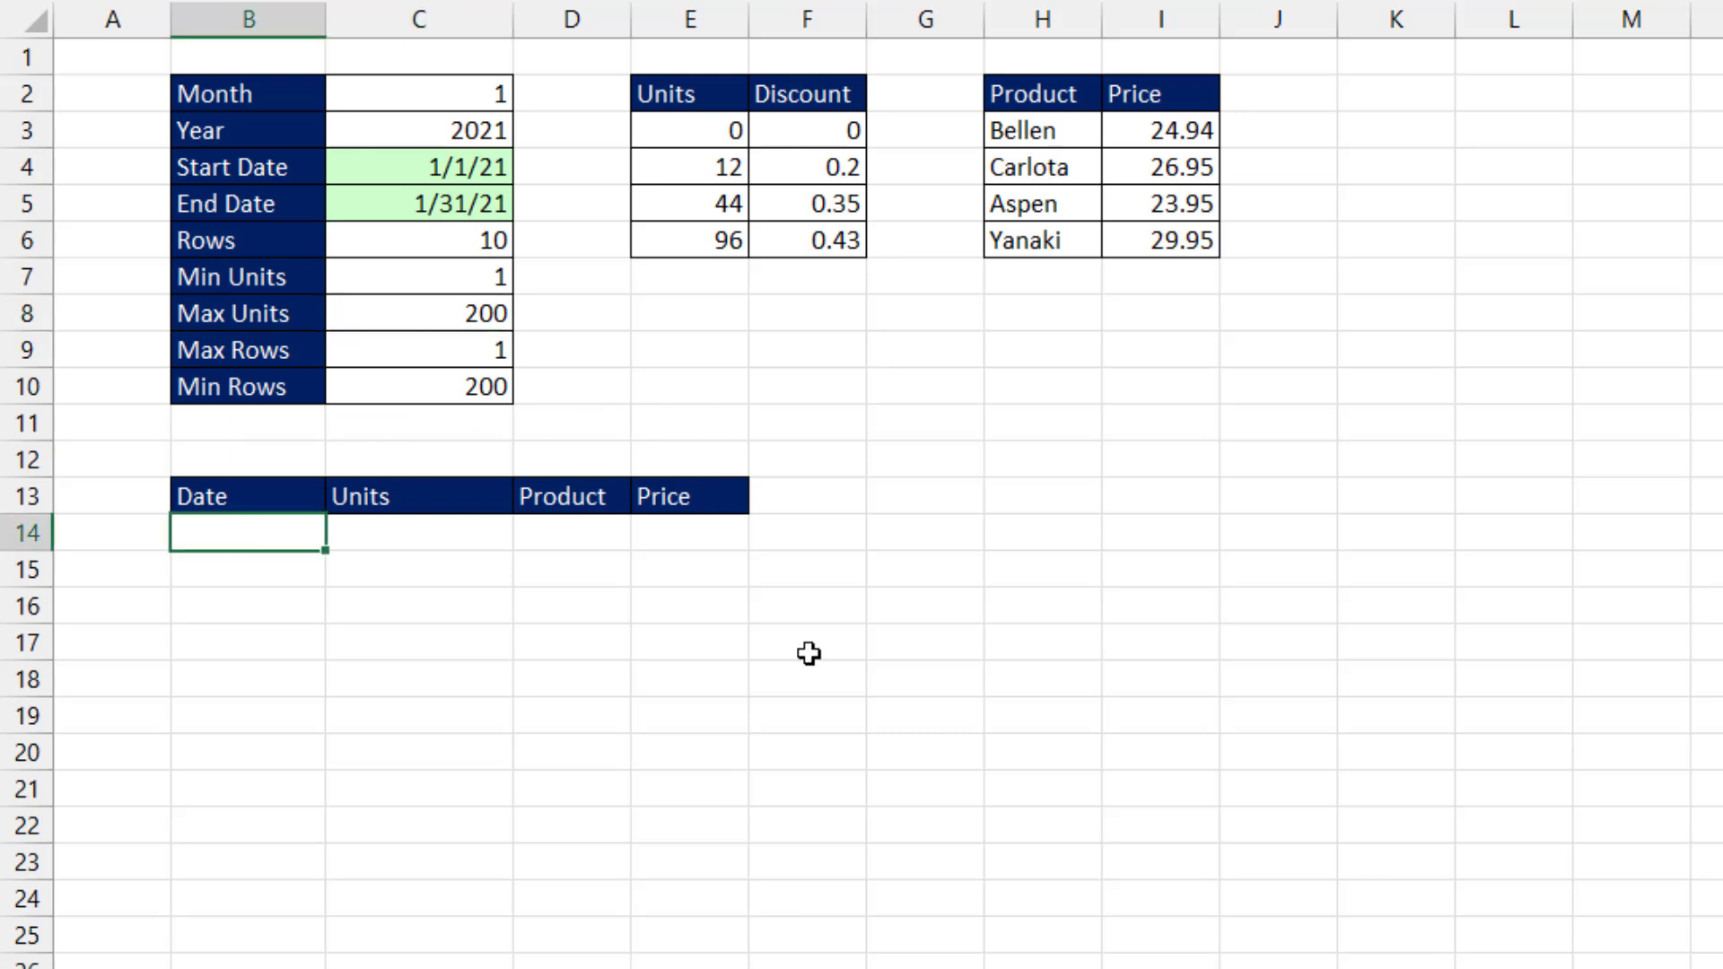
type("=ran")
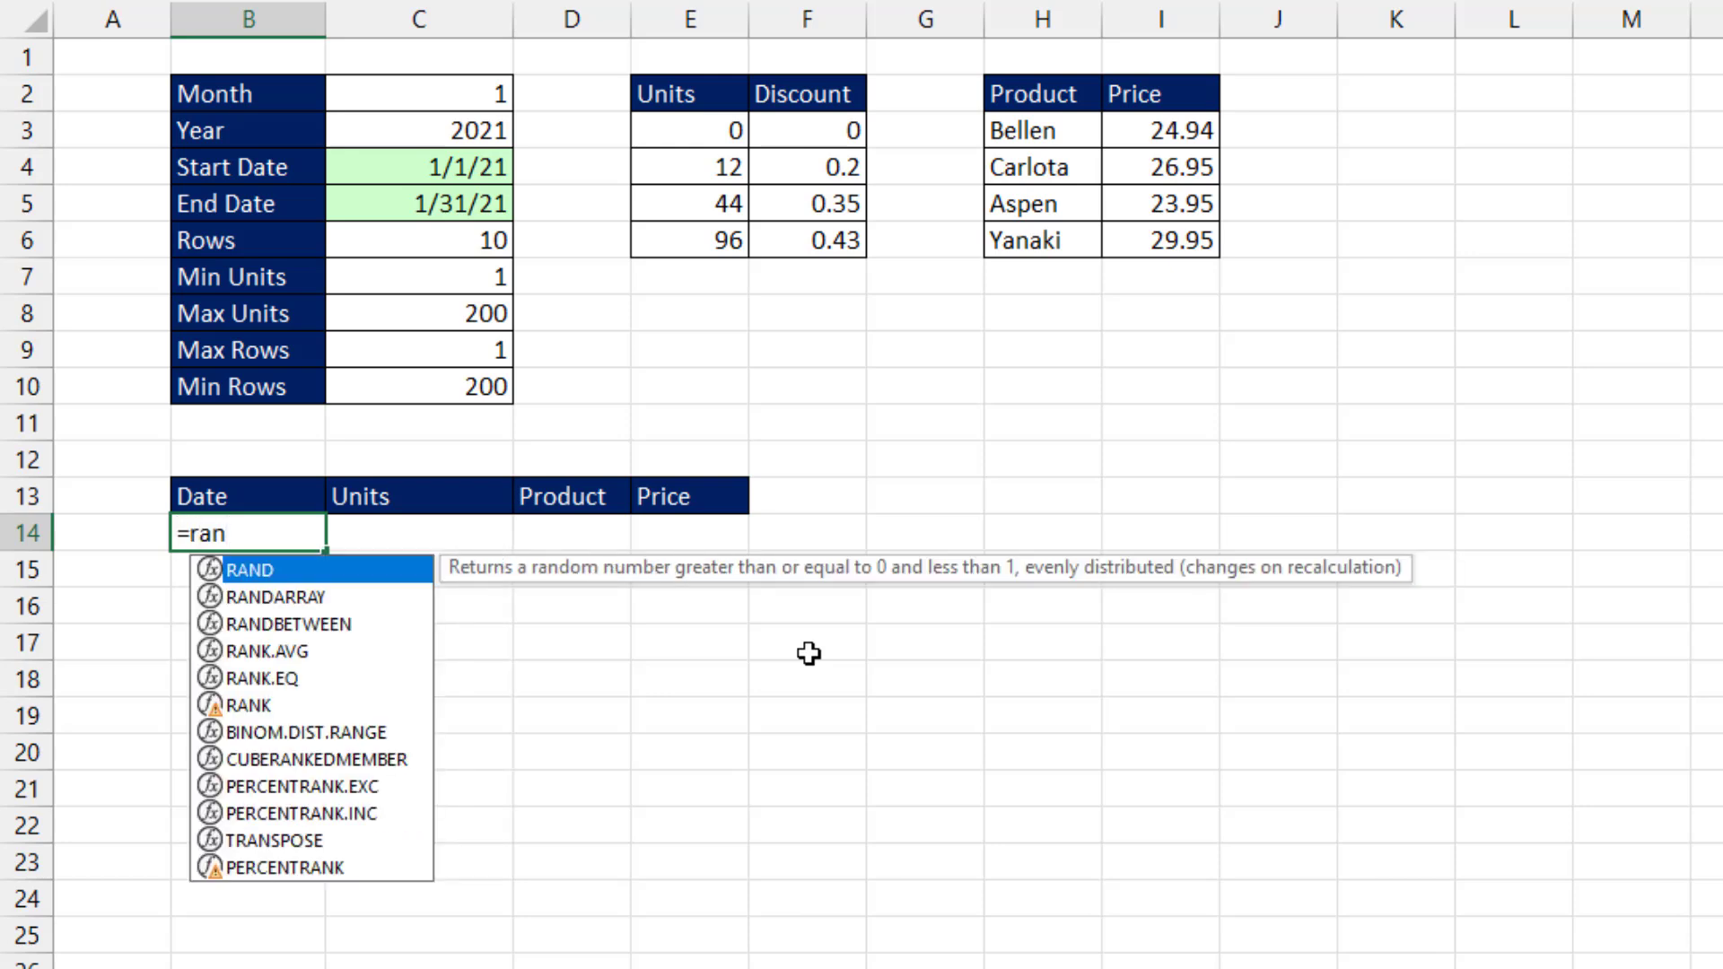
type("db")
key("Tab")
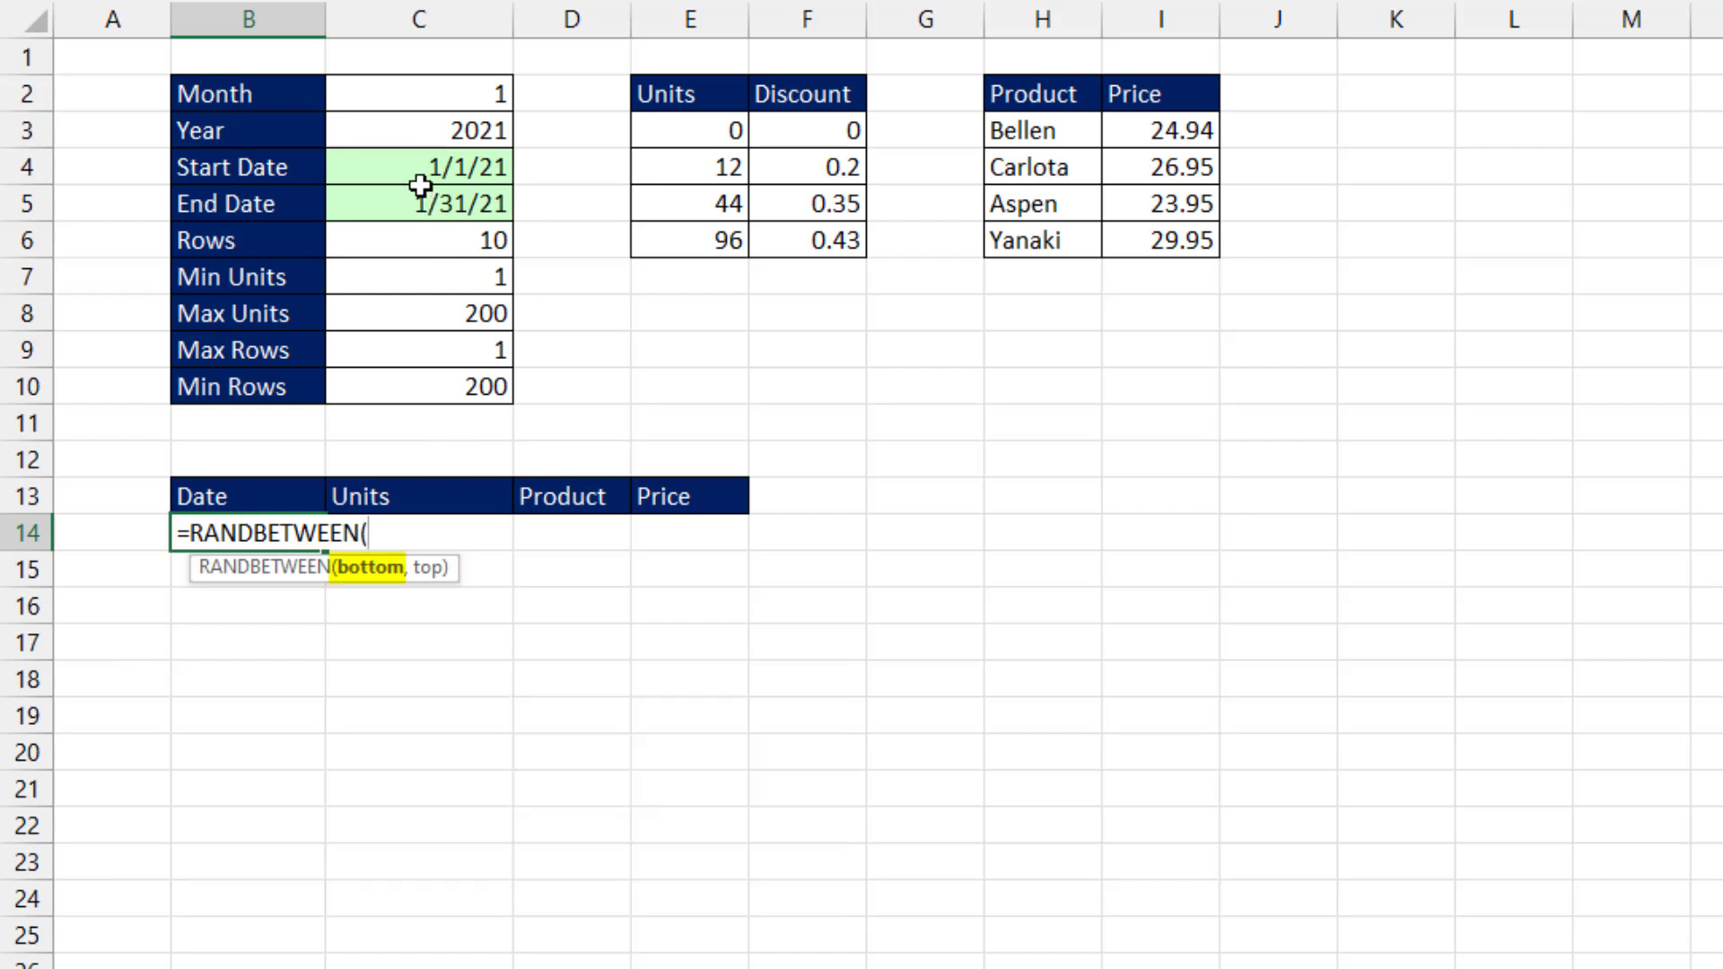
left_click(400, 161)
type(",")
left_click(453, 200)
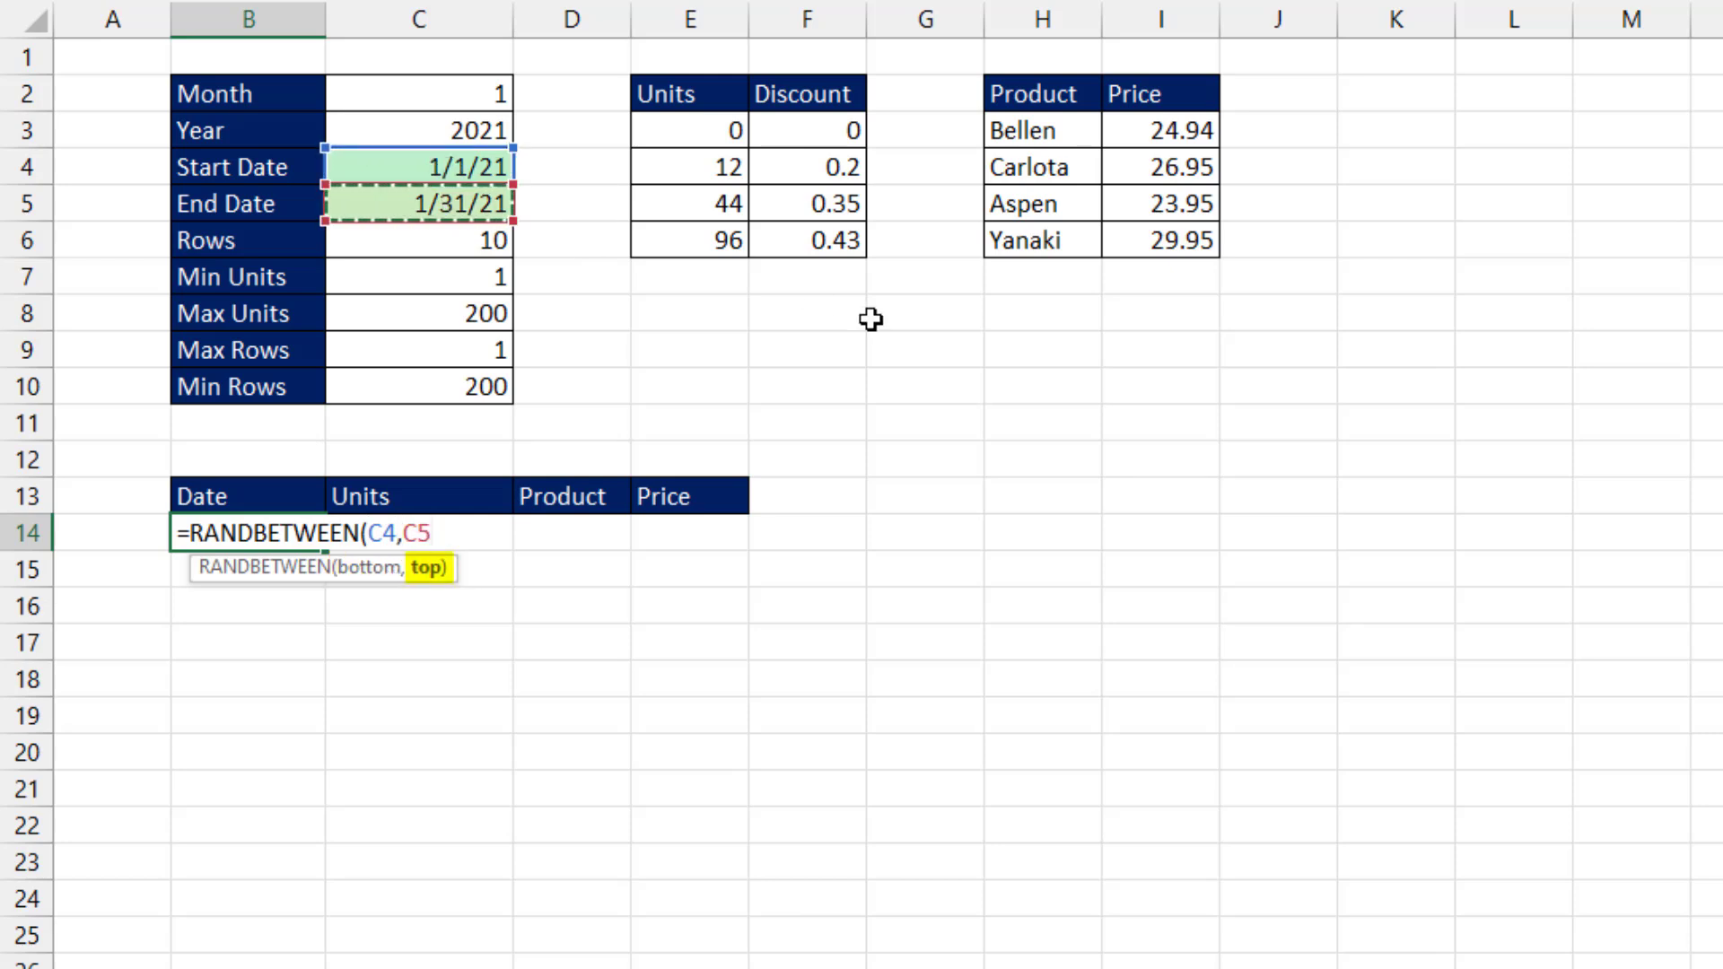
type(")")
key("ctrl+Return")
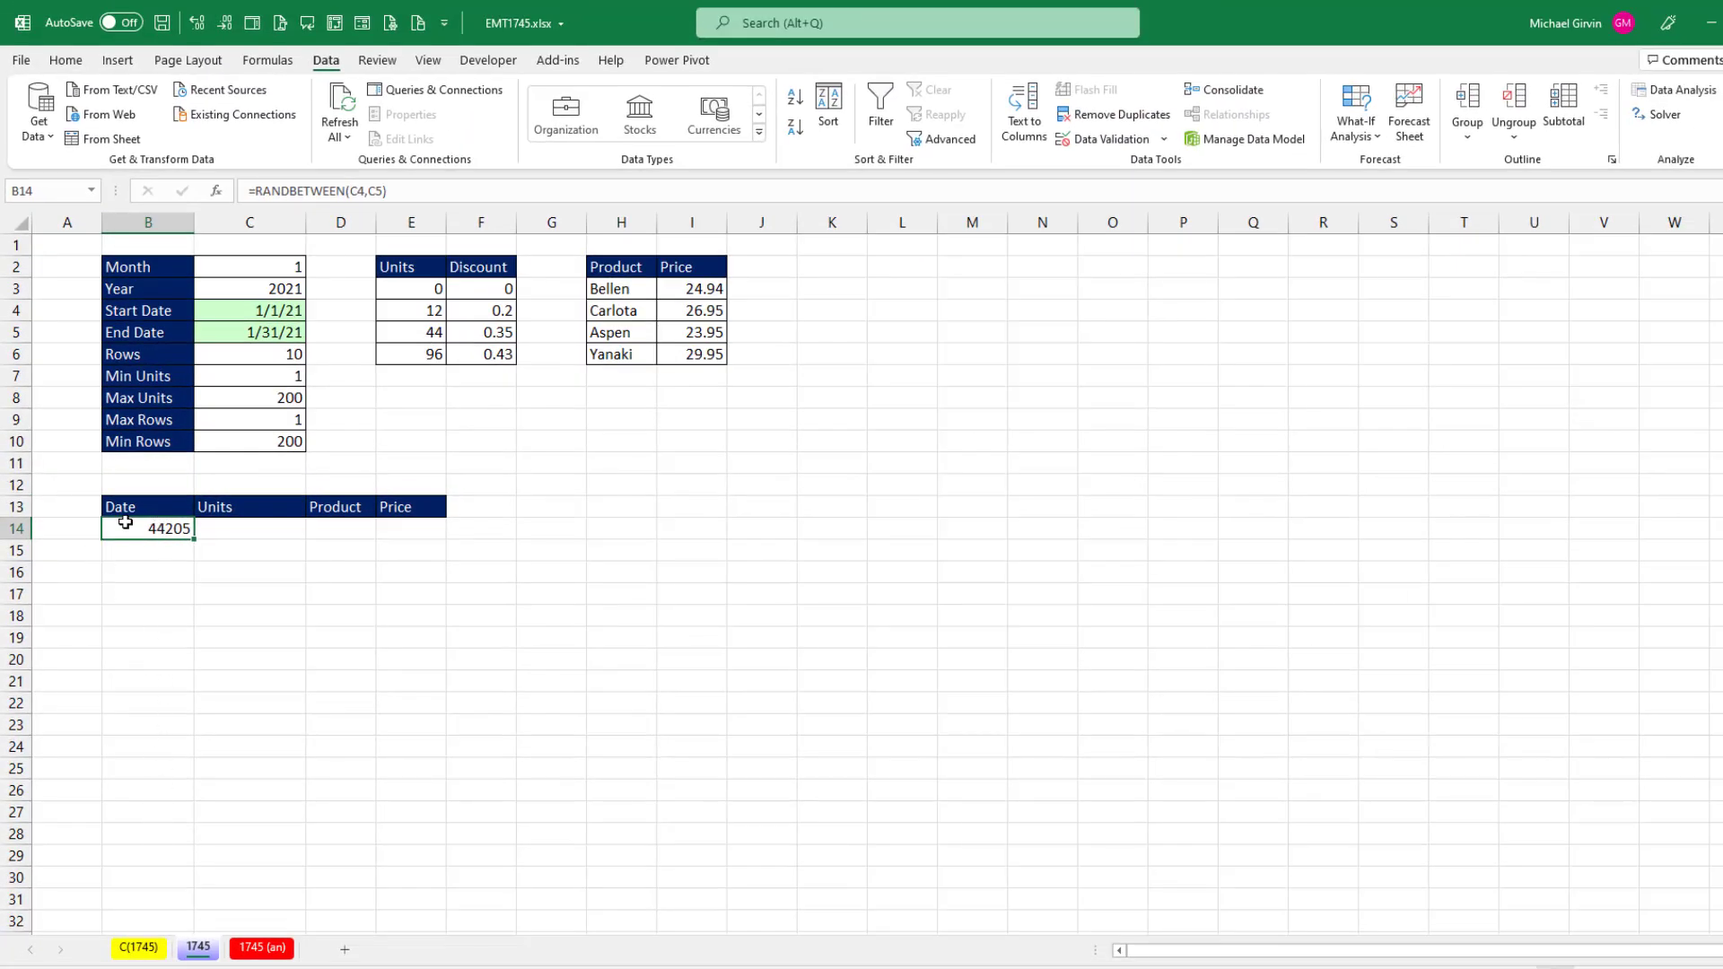
Apply Short Date format to B14:B213 so the first date reads 1/9/21
left_click_drag(126, 526, 163, 339)
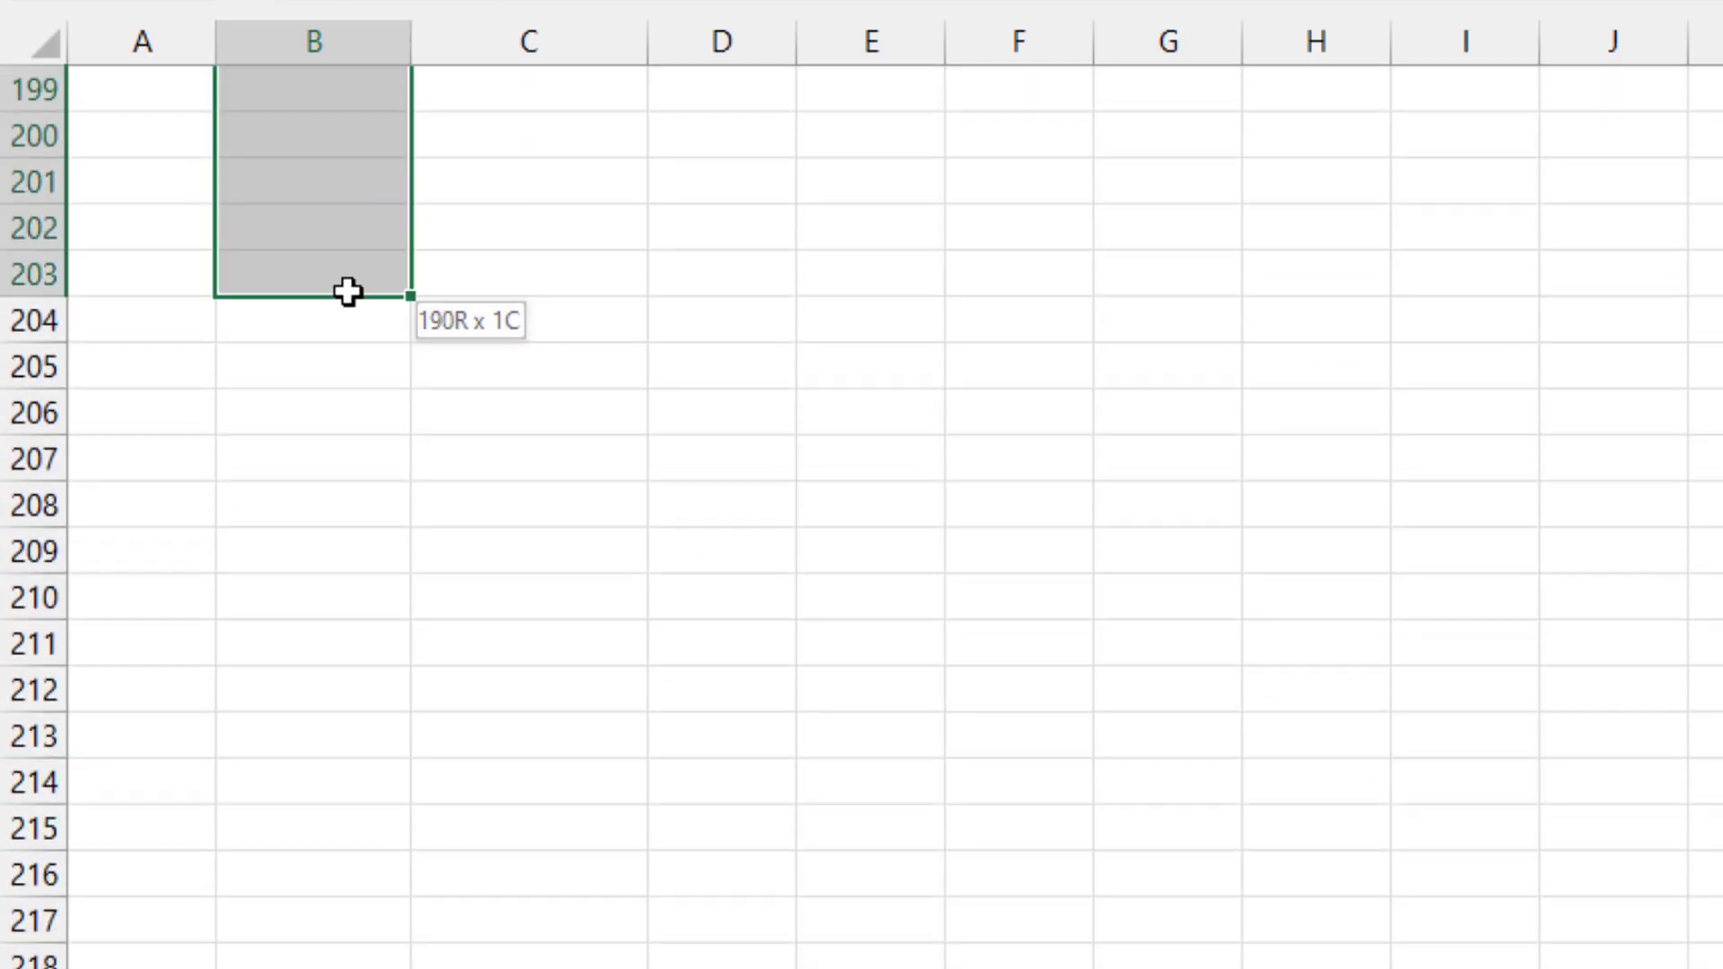
left_click_drag(347, 291, 333, 728)
left_click(118, 88)
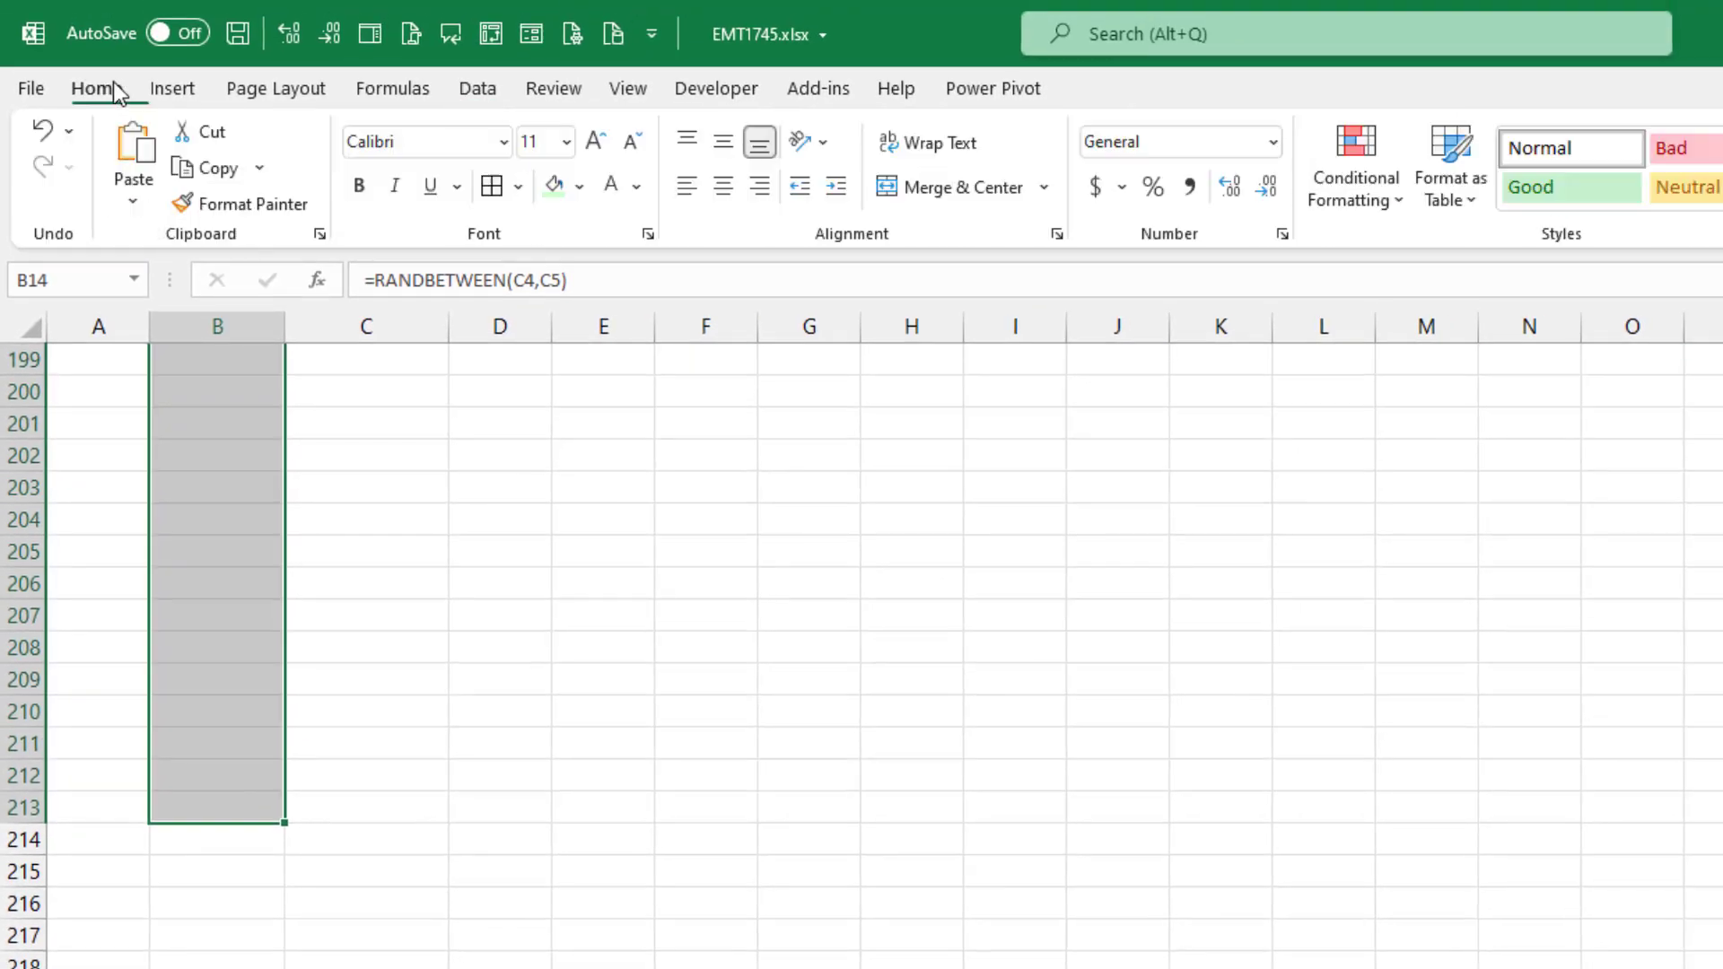
left_click(1278, 144)
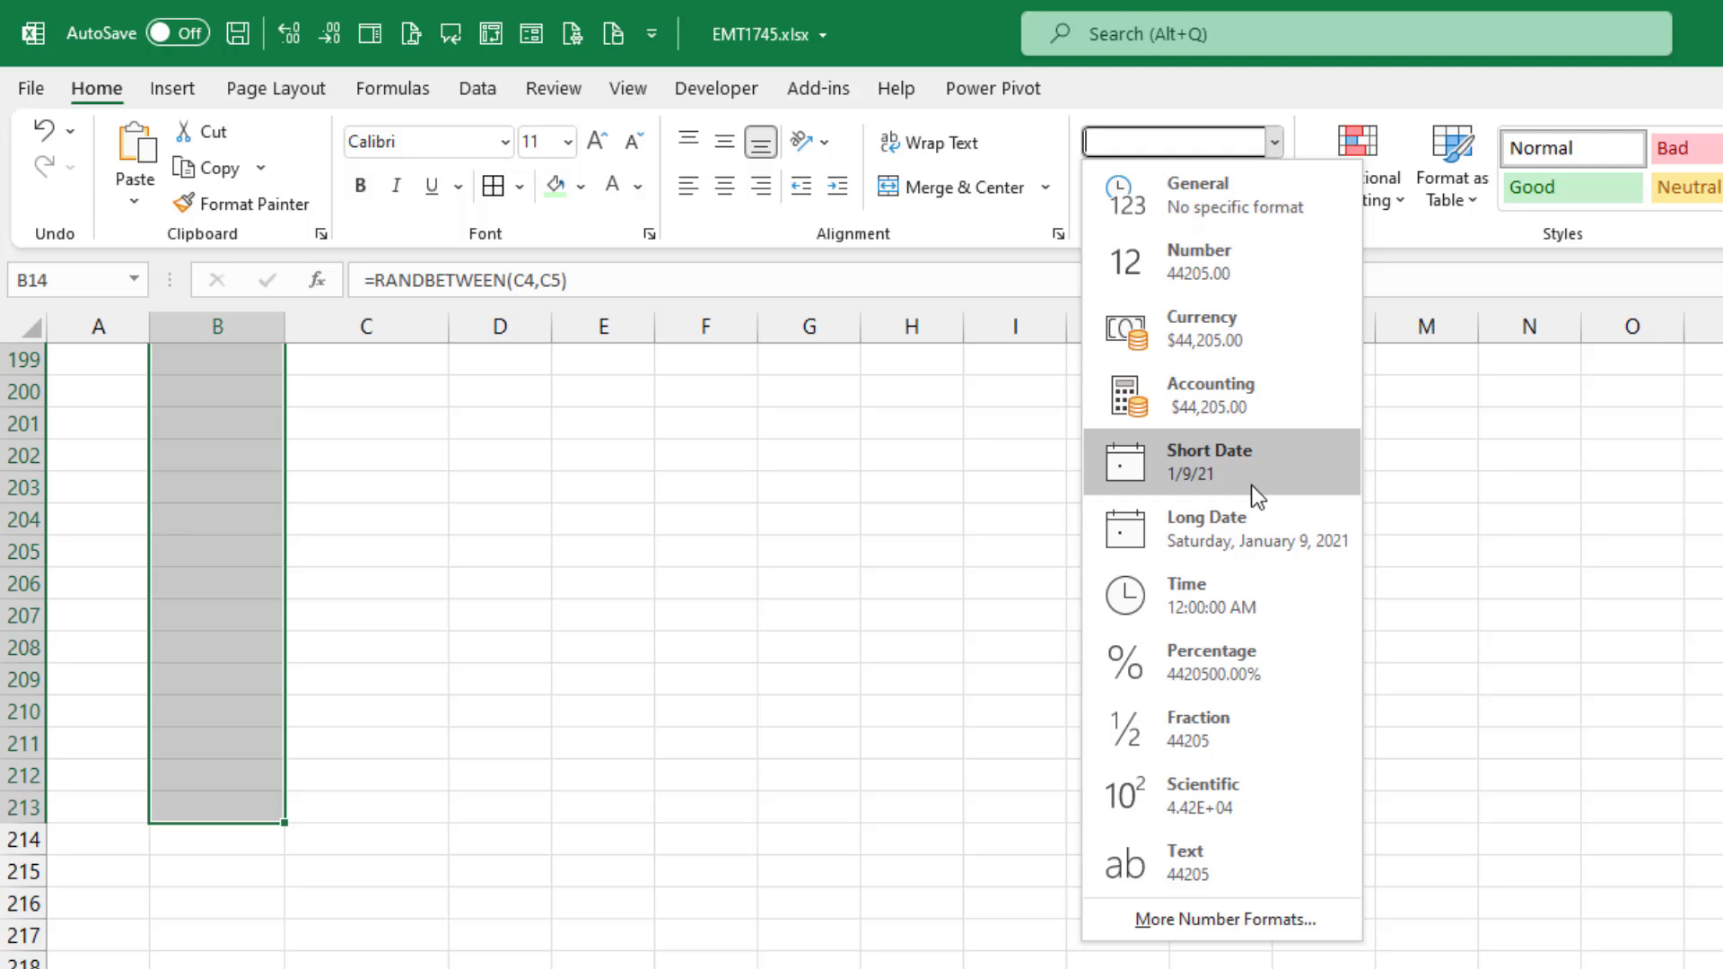
left_click(1225, 487)
left_click(250, 779)
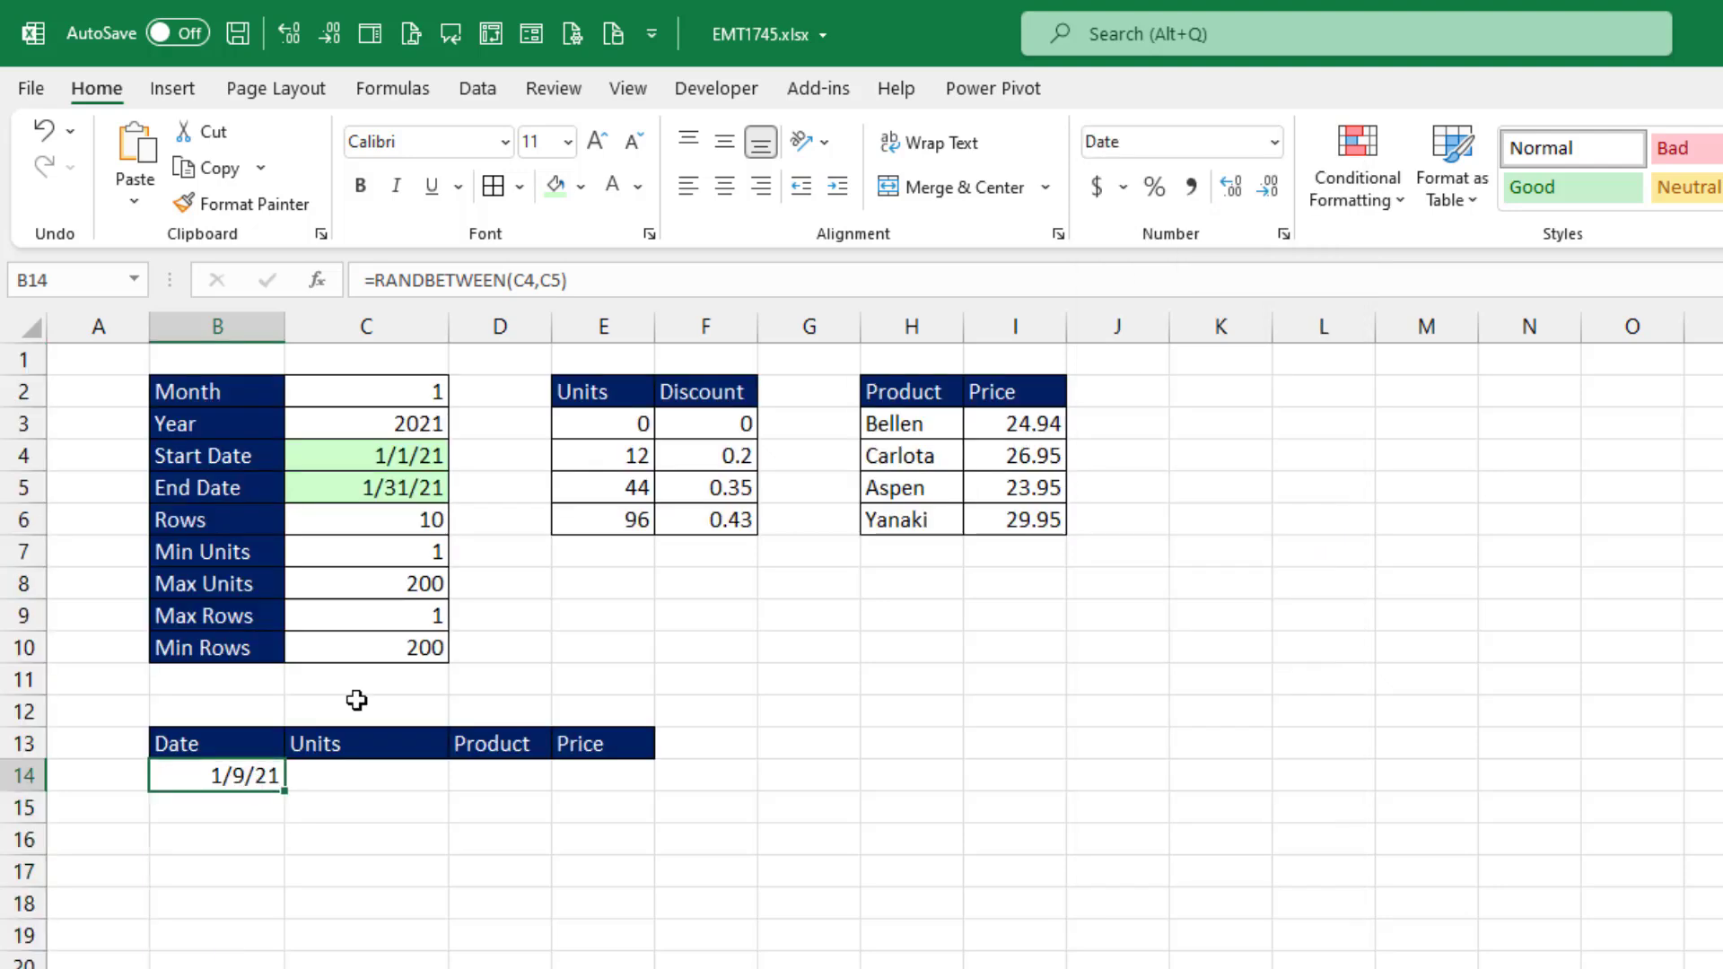
Replace RANDBETWEEN in B14's formula with the RANDARRAY function
double_click(261, 778)
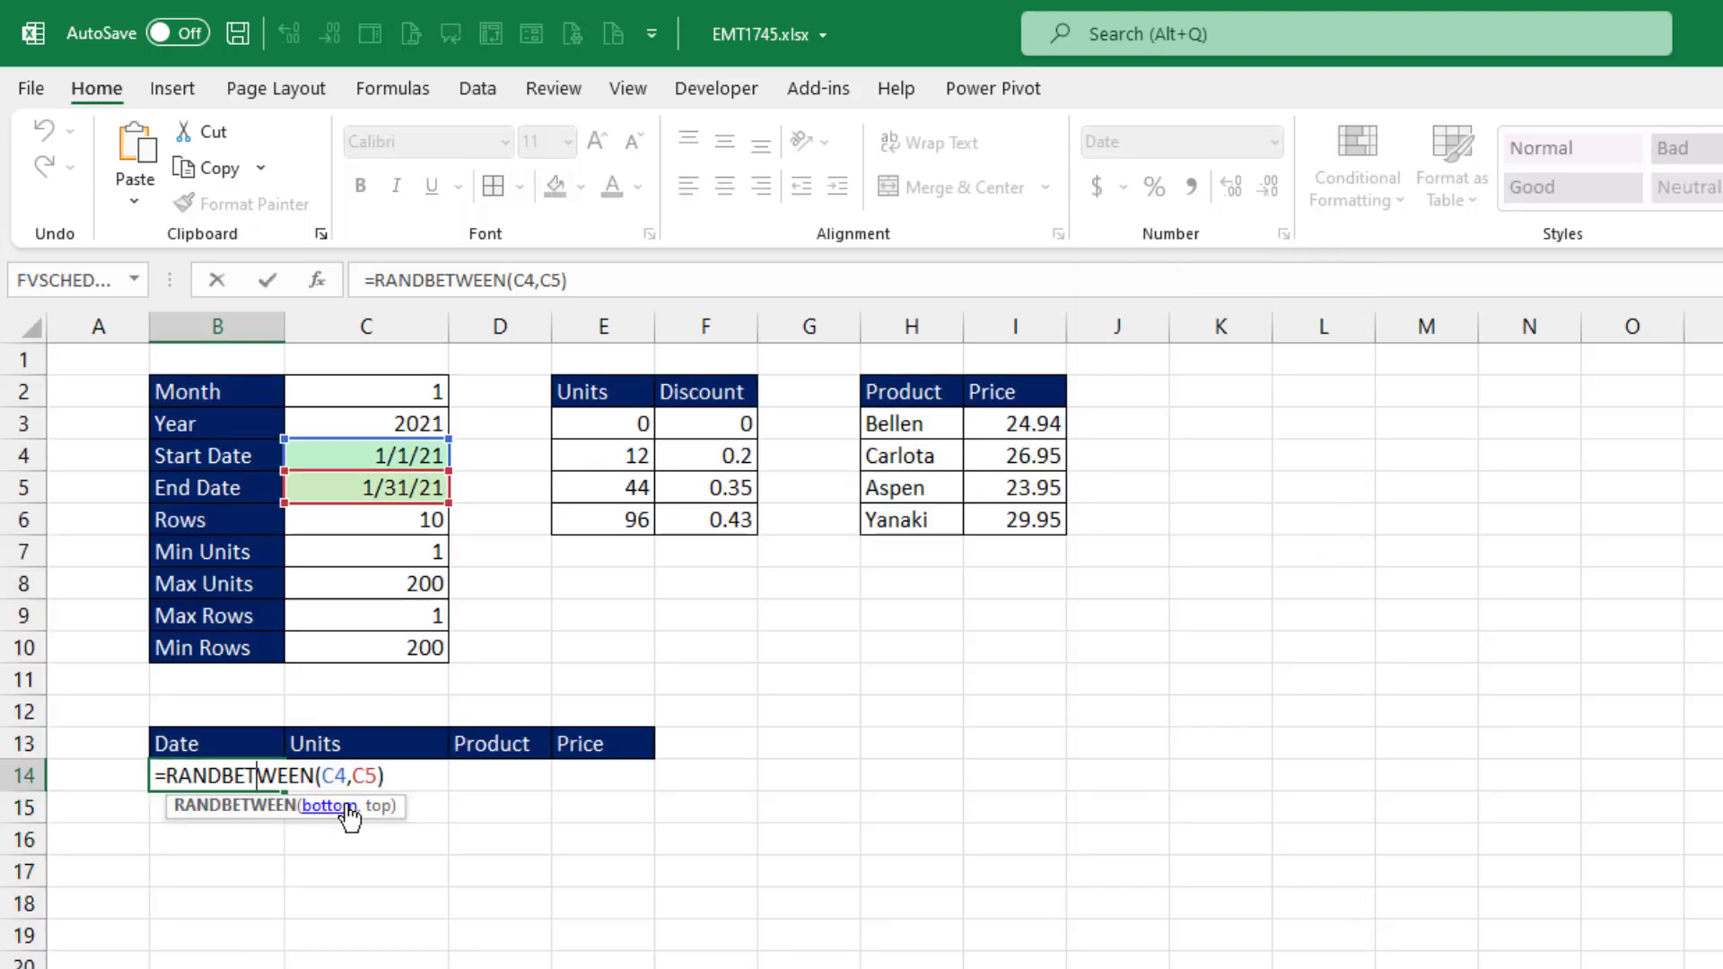
key("Escape")
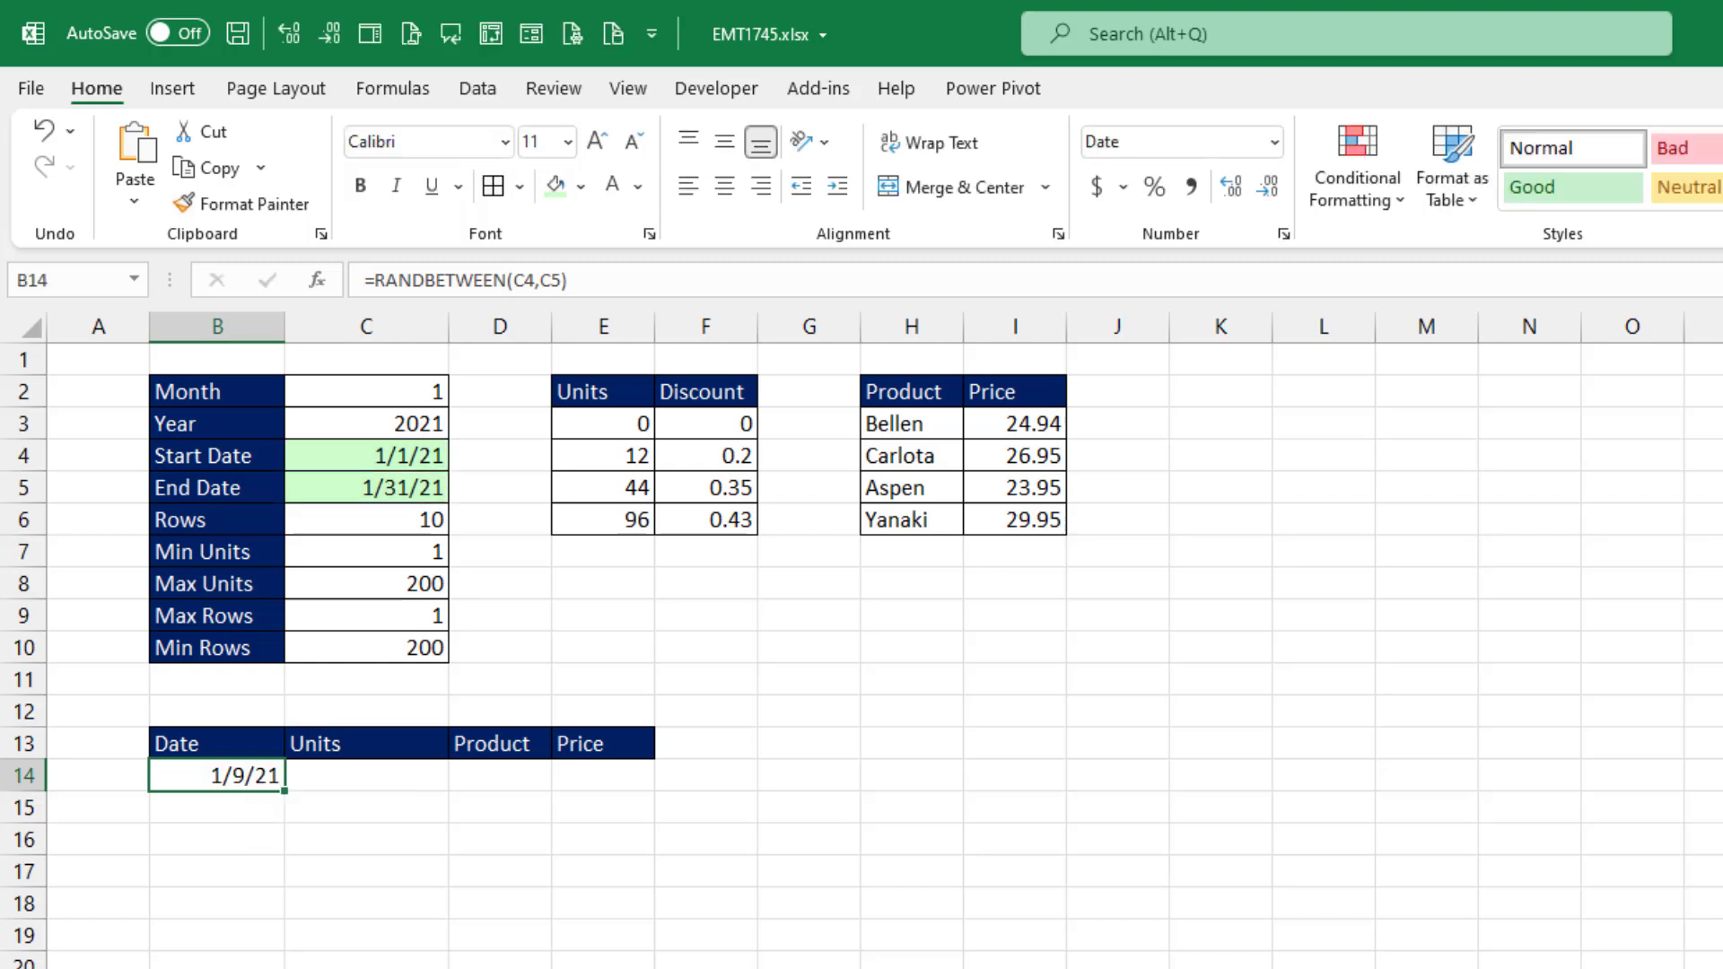
double_click(251, 779)
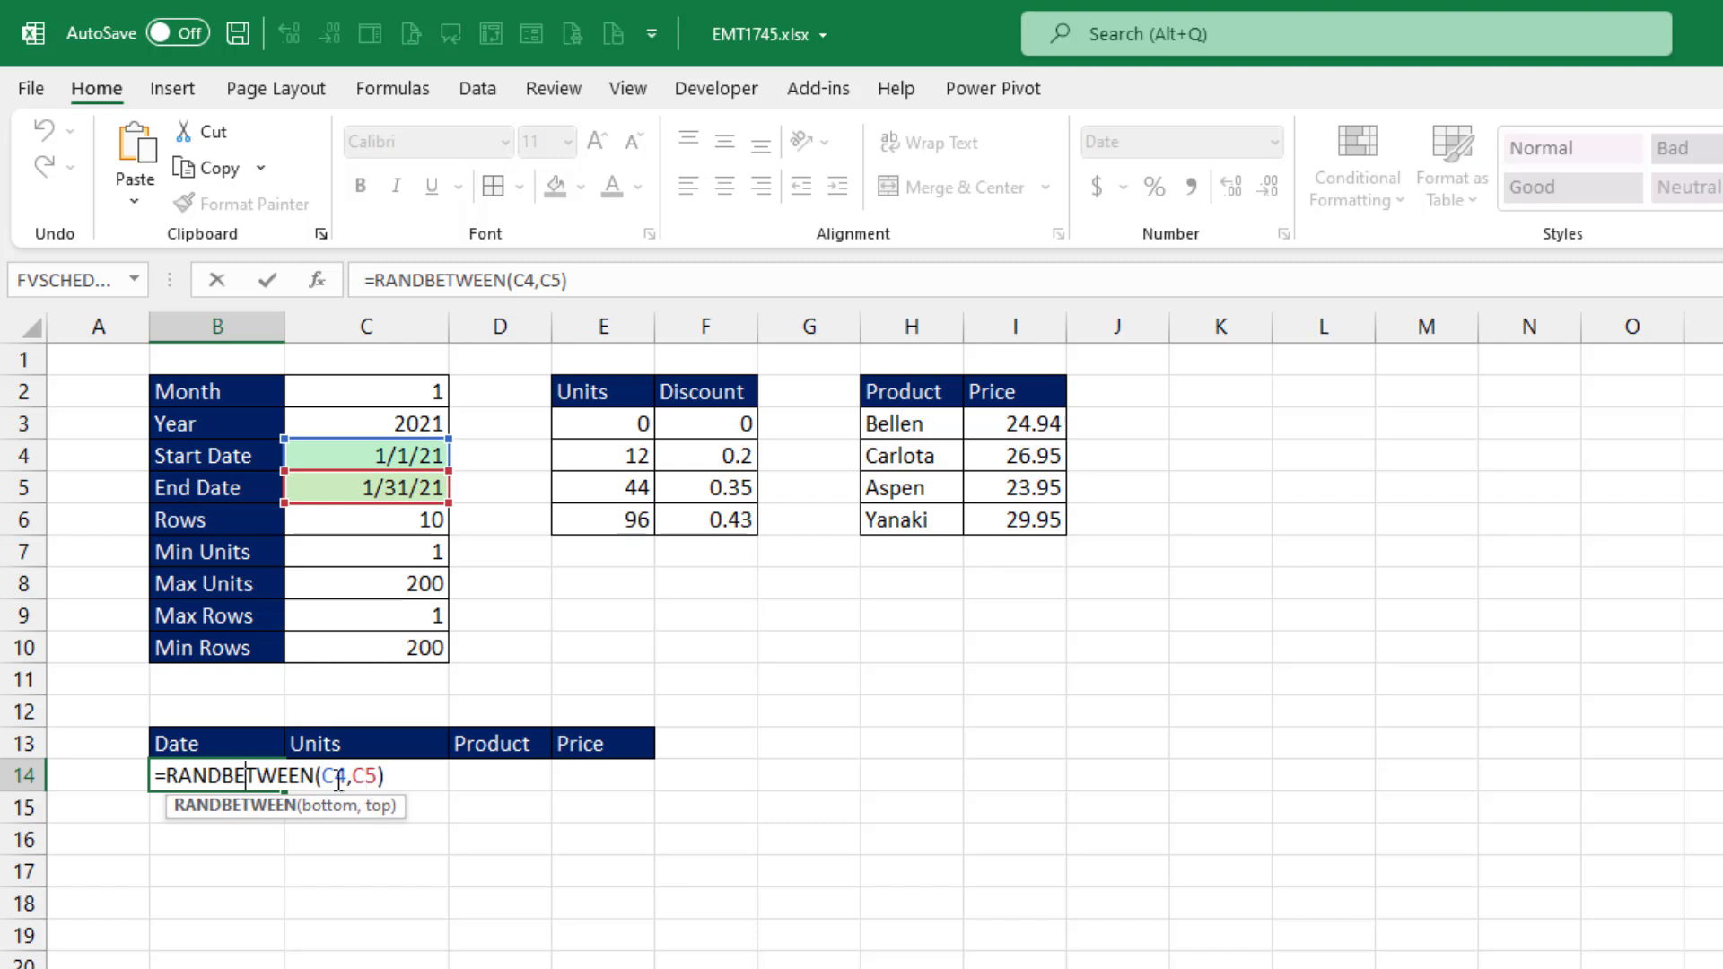
left_click_drag(167, 777, 861, 831)
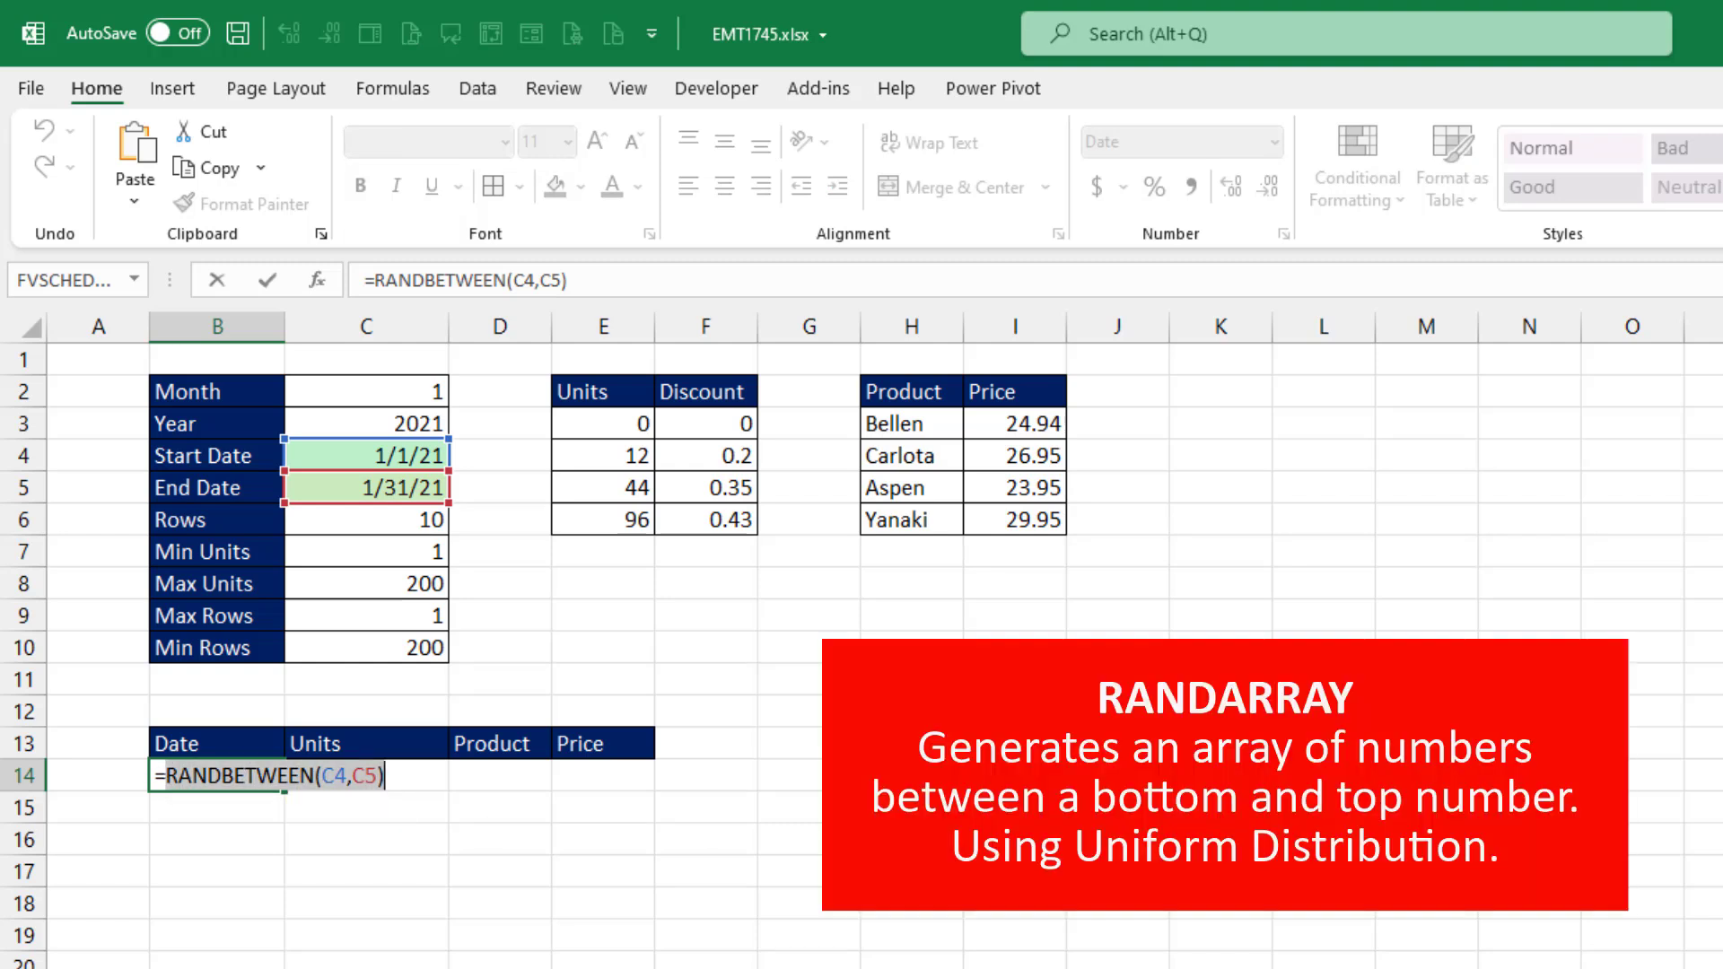
type("rand")
key("Down")
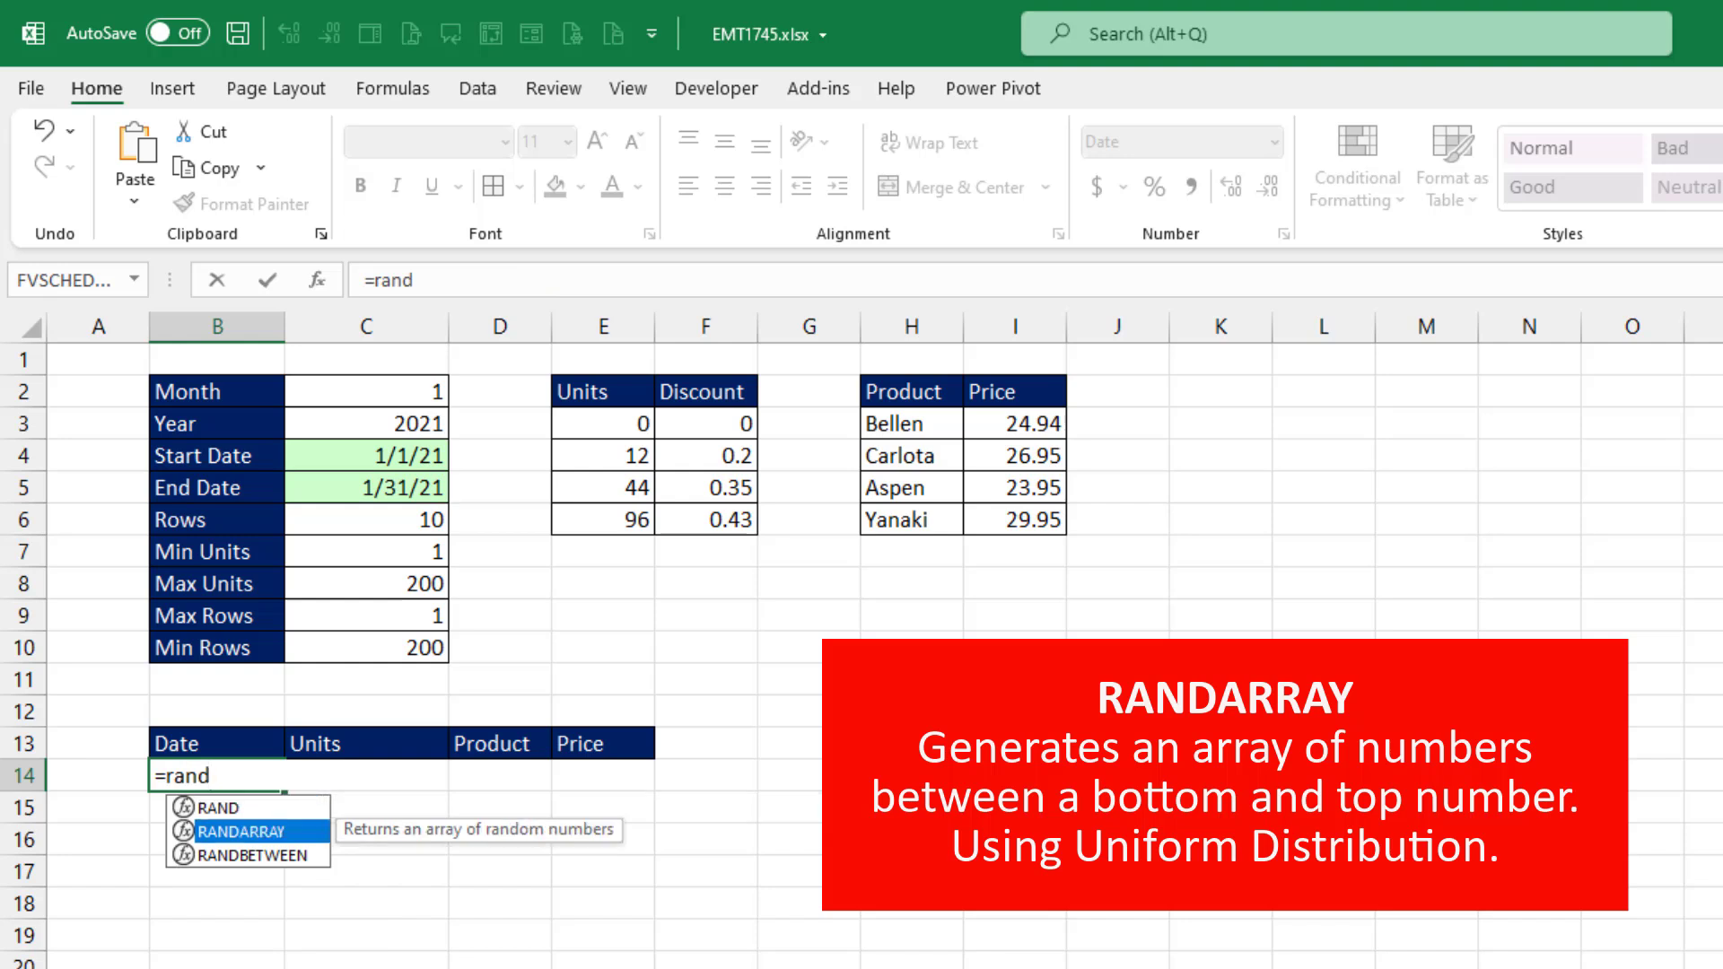
key("Tab")
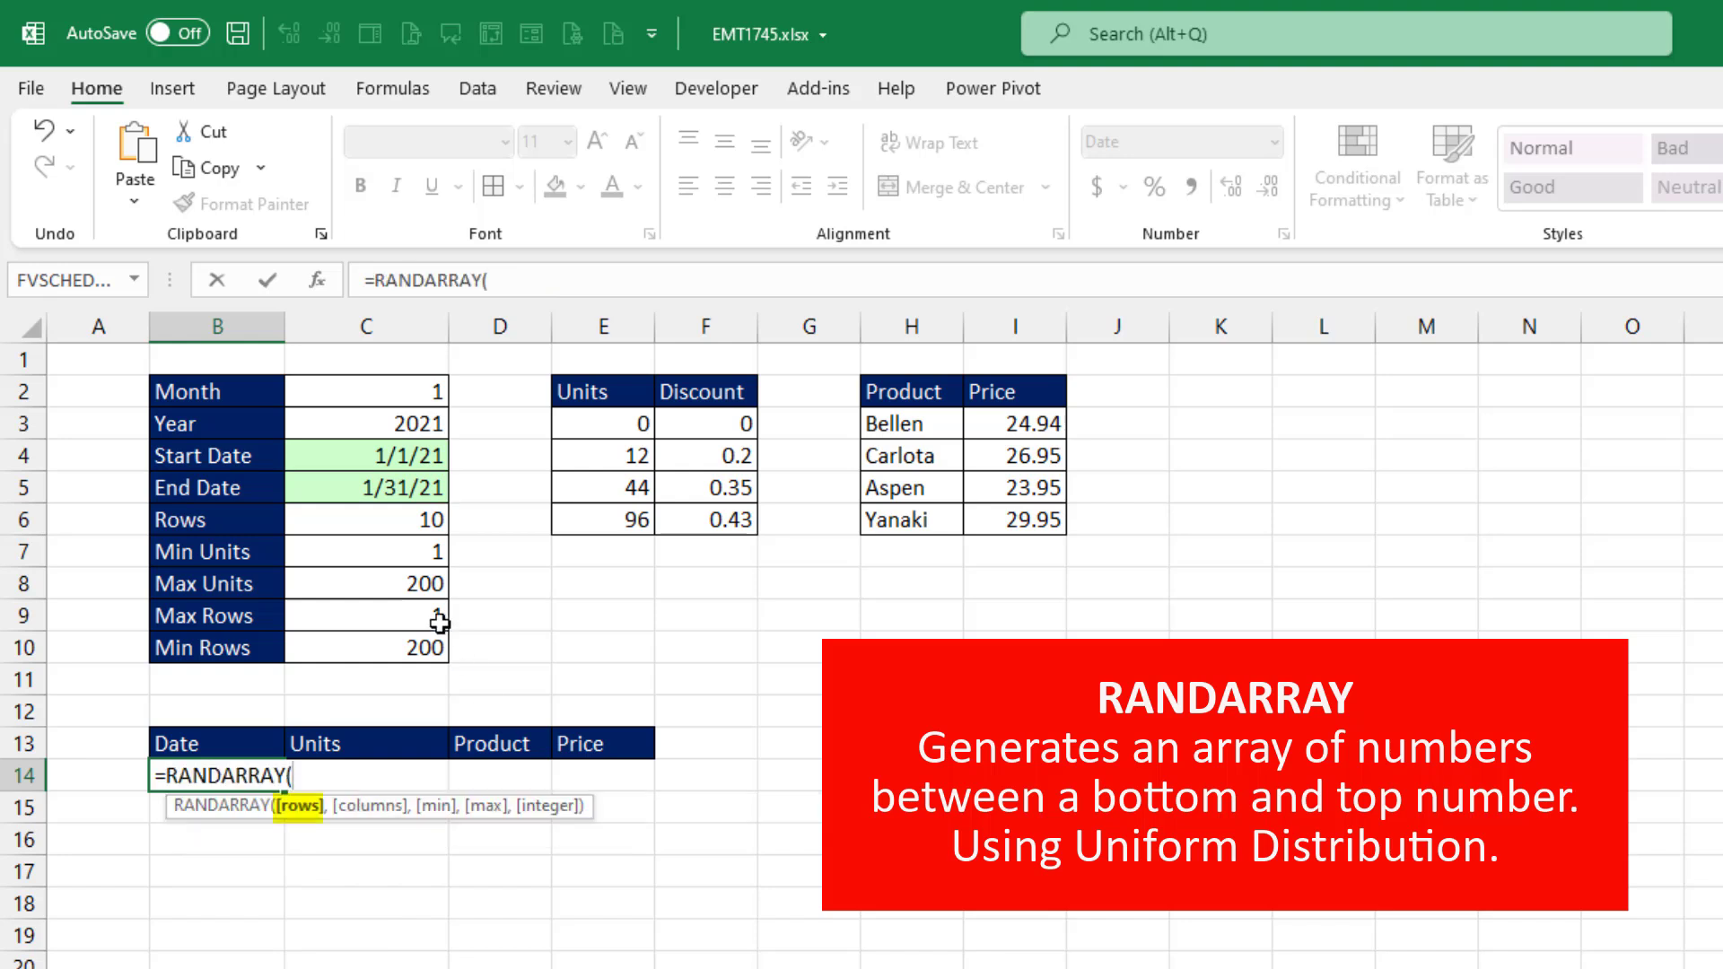
Complete =RANDARRAY(C6,,C4,C5,1) so ten random January dates spill
left_click(374, 520)
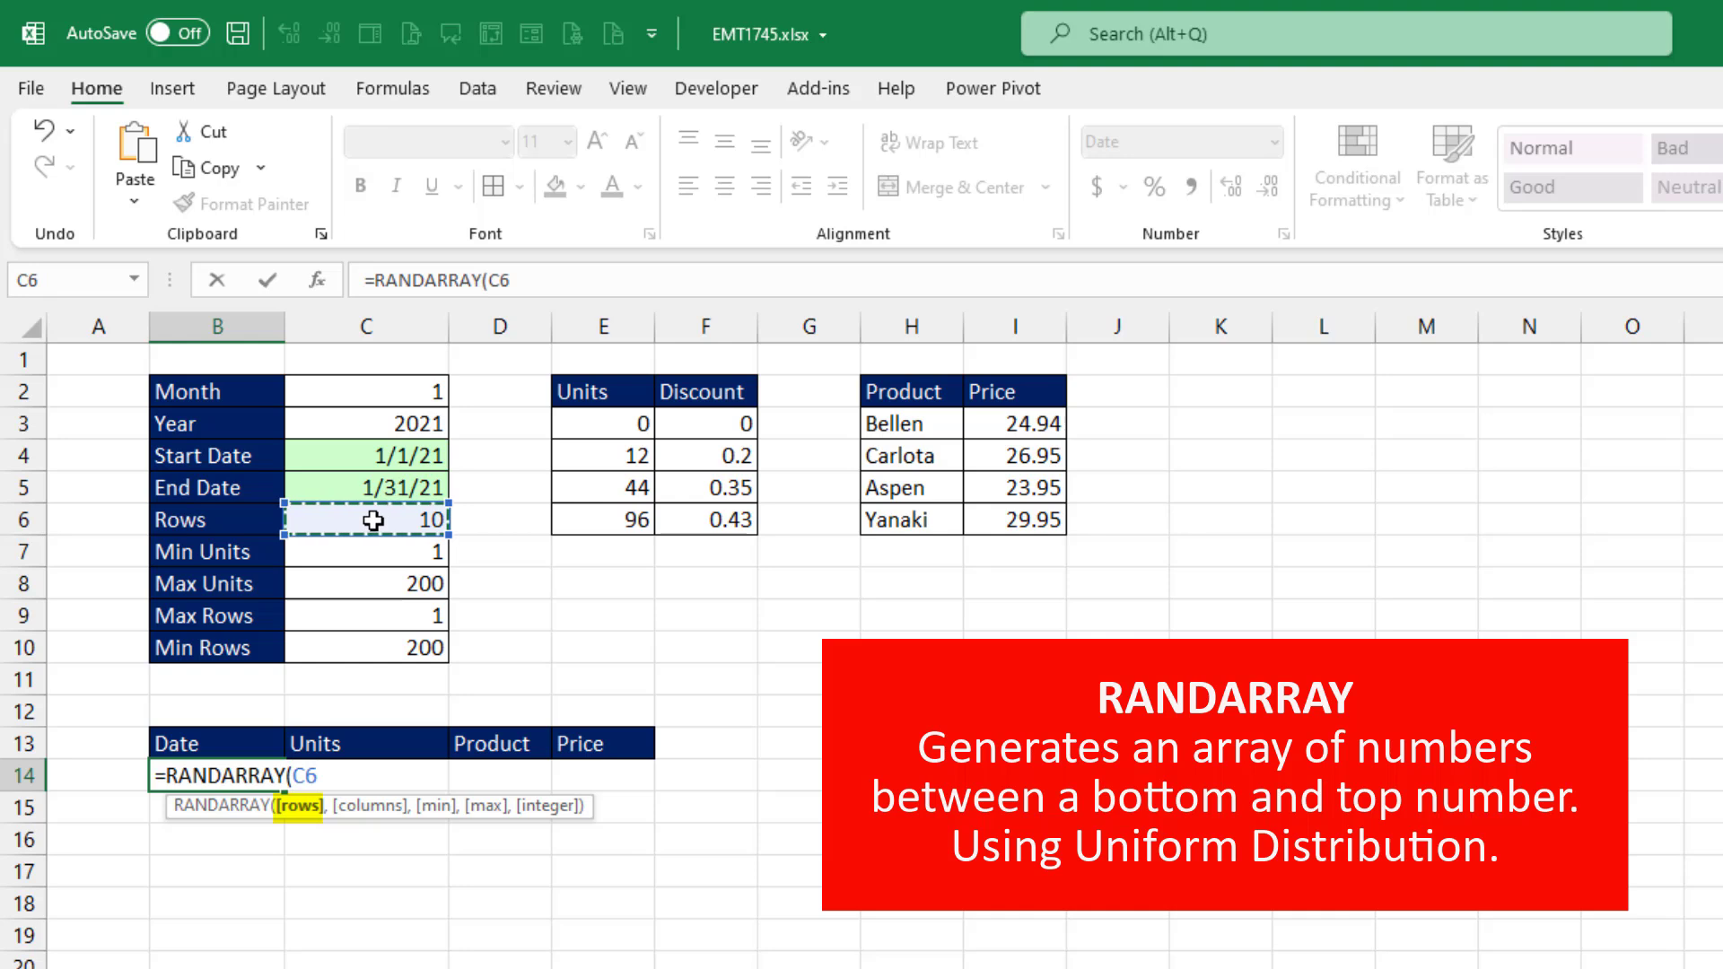
type(",")
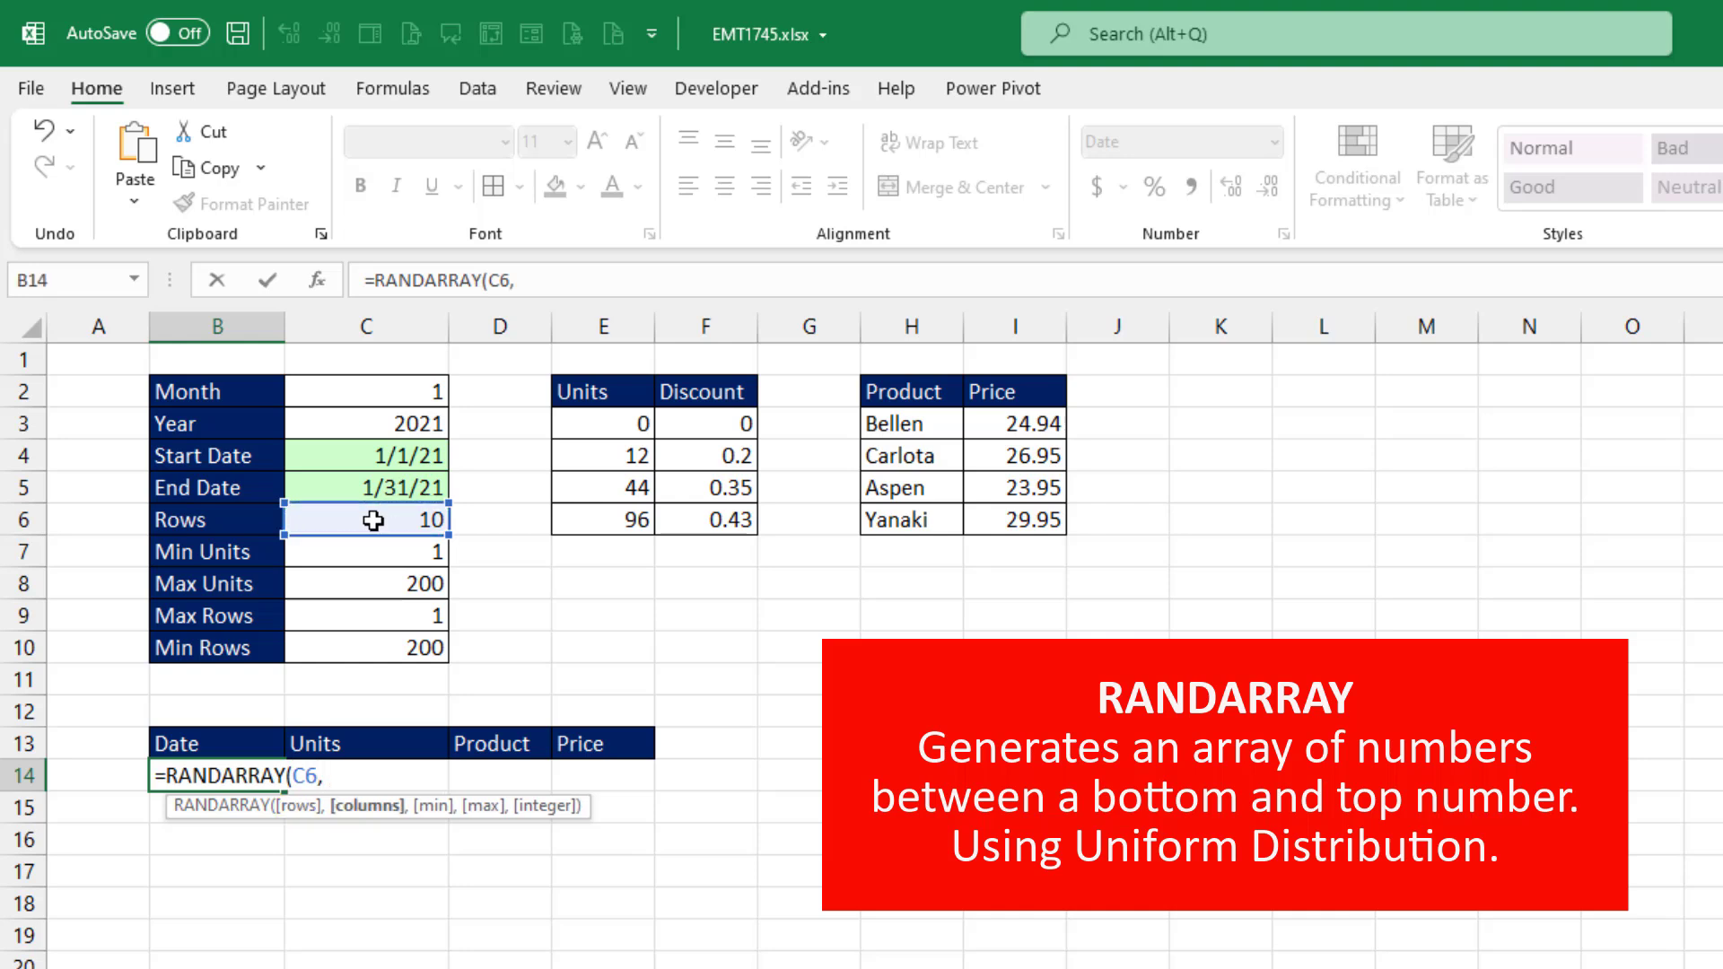
type(",")
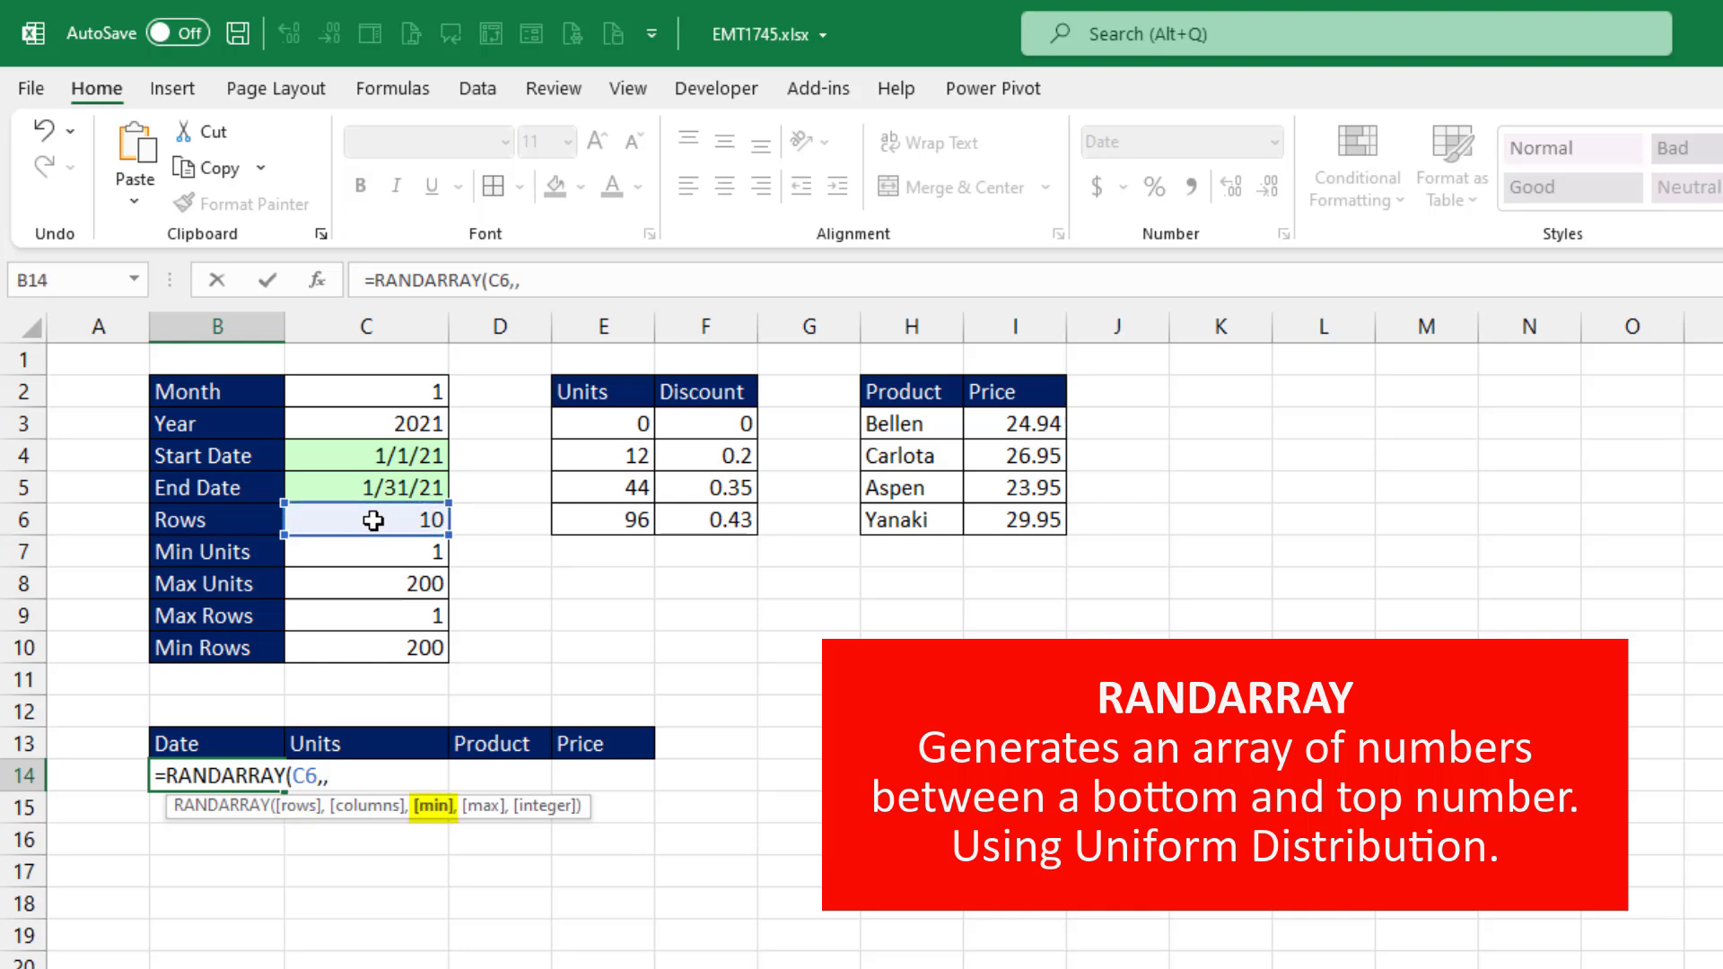
left_click(355, 455)
type(",")
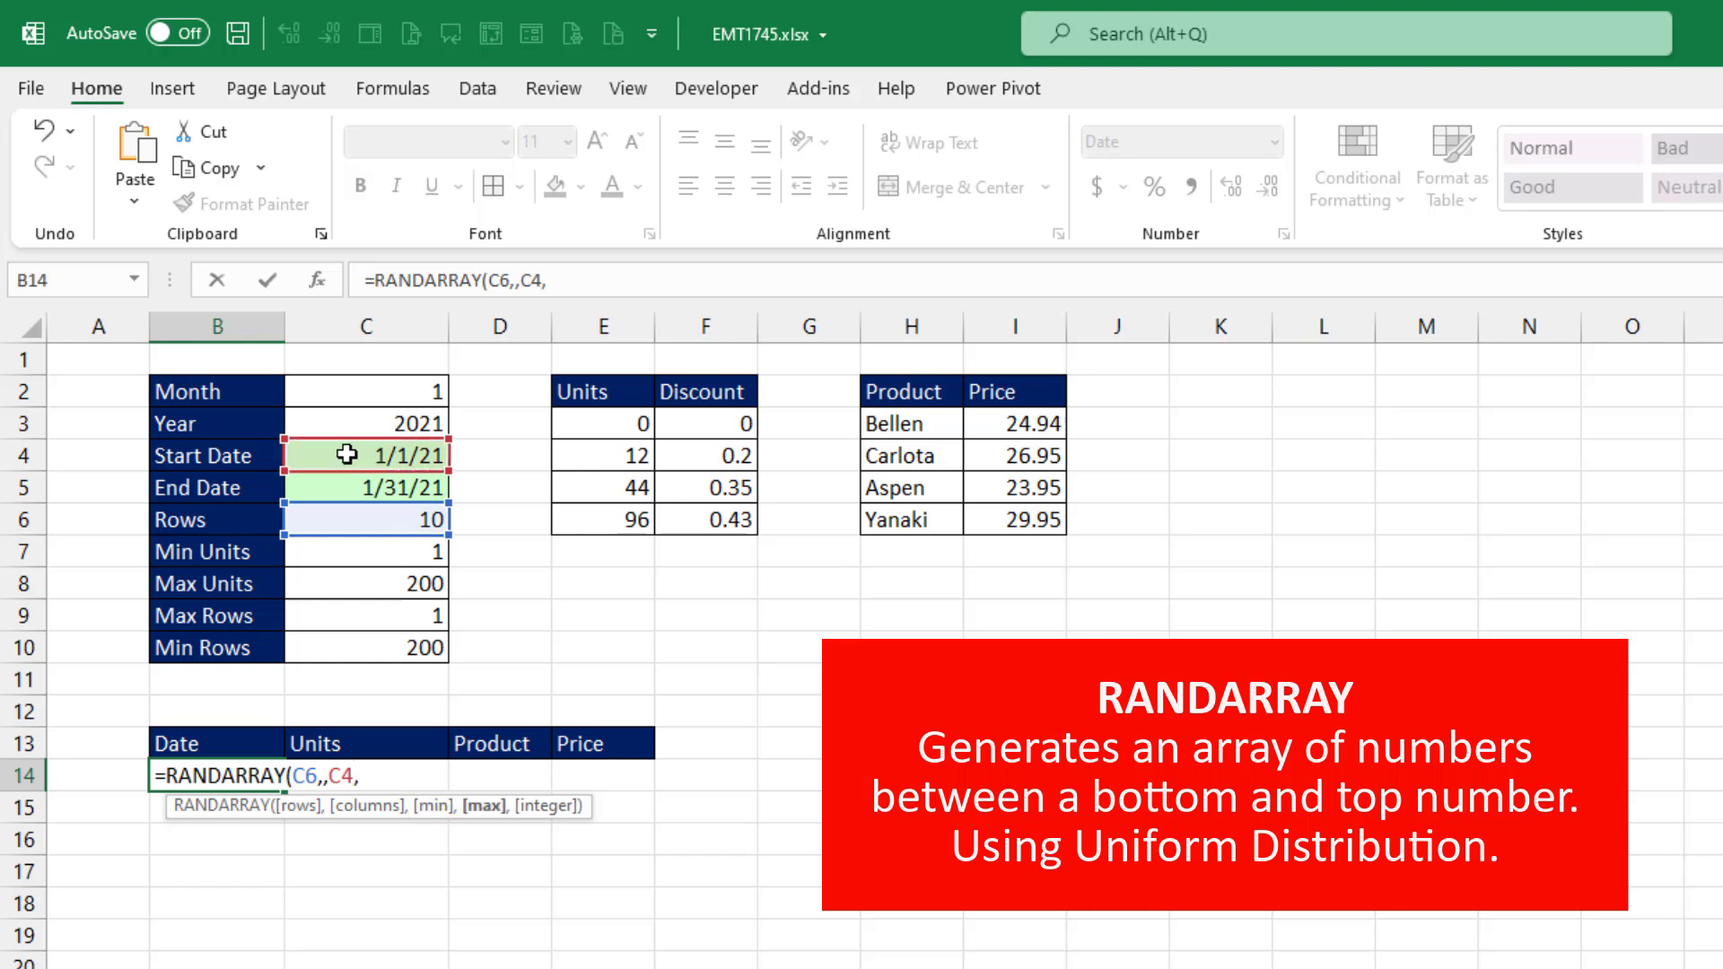
left_click(381, 489)
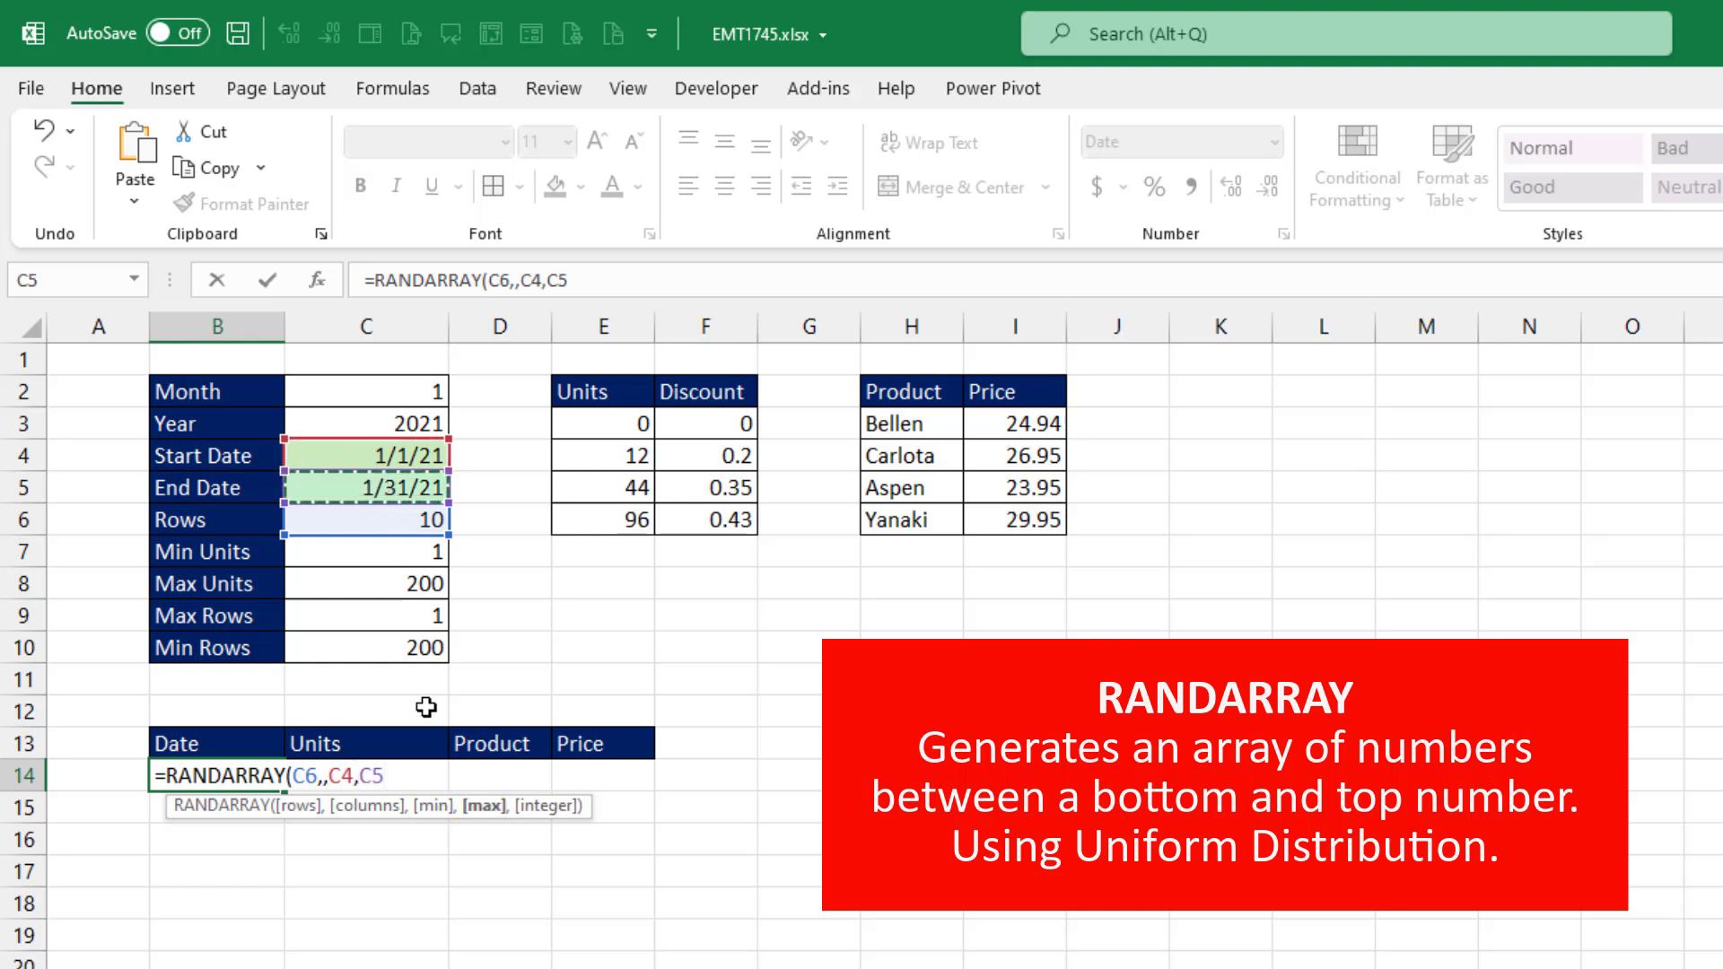
type(",")
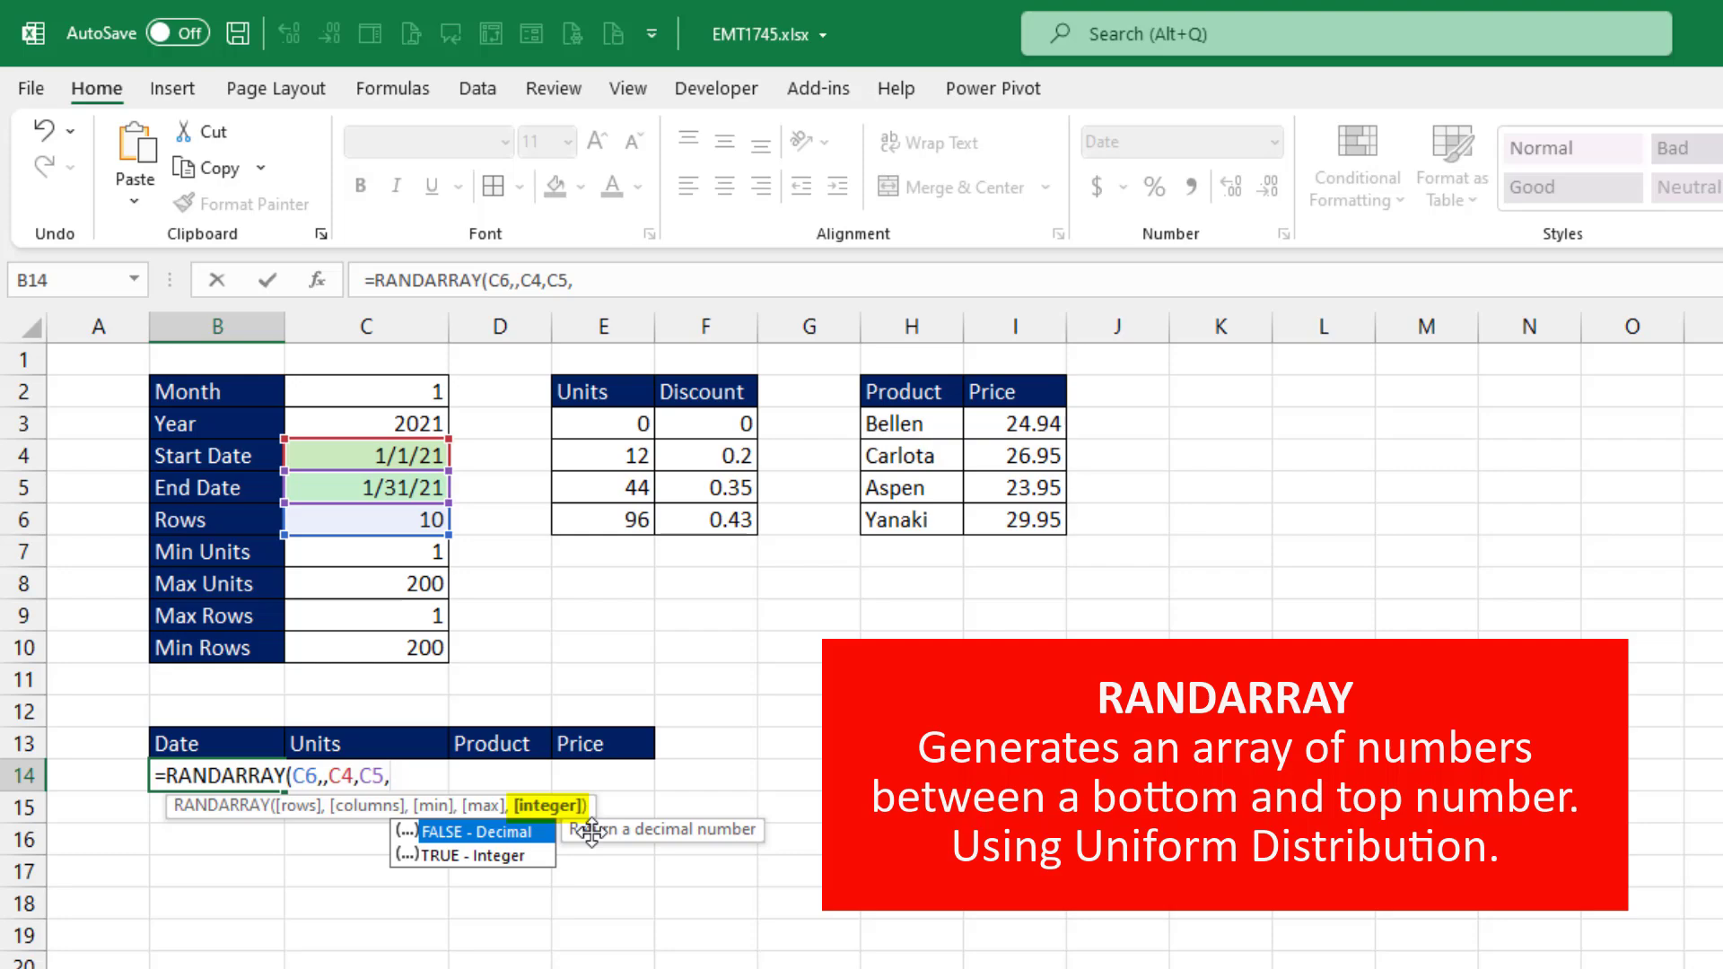
type("1")
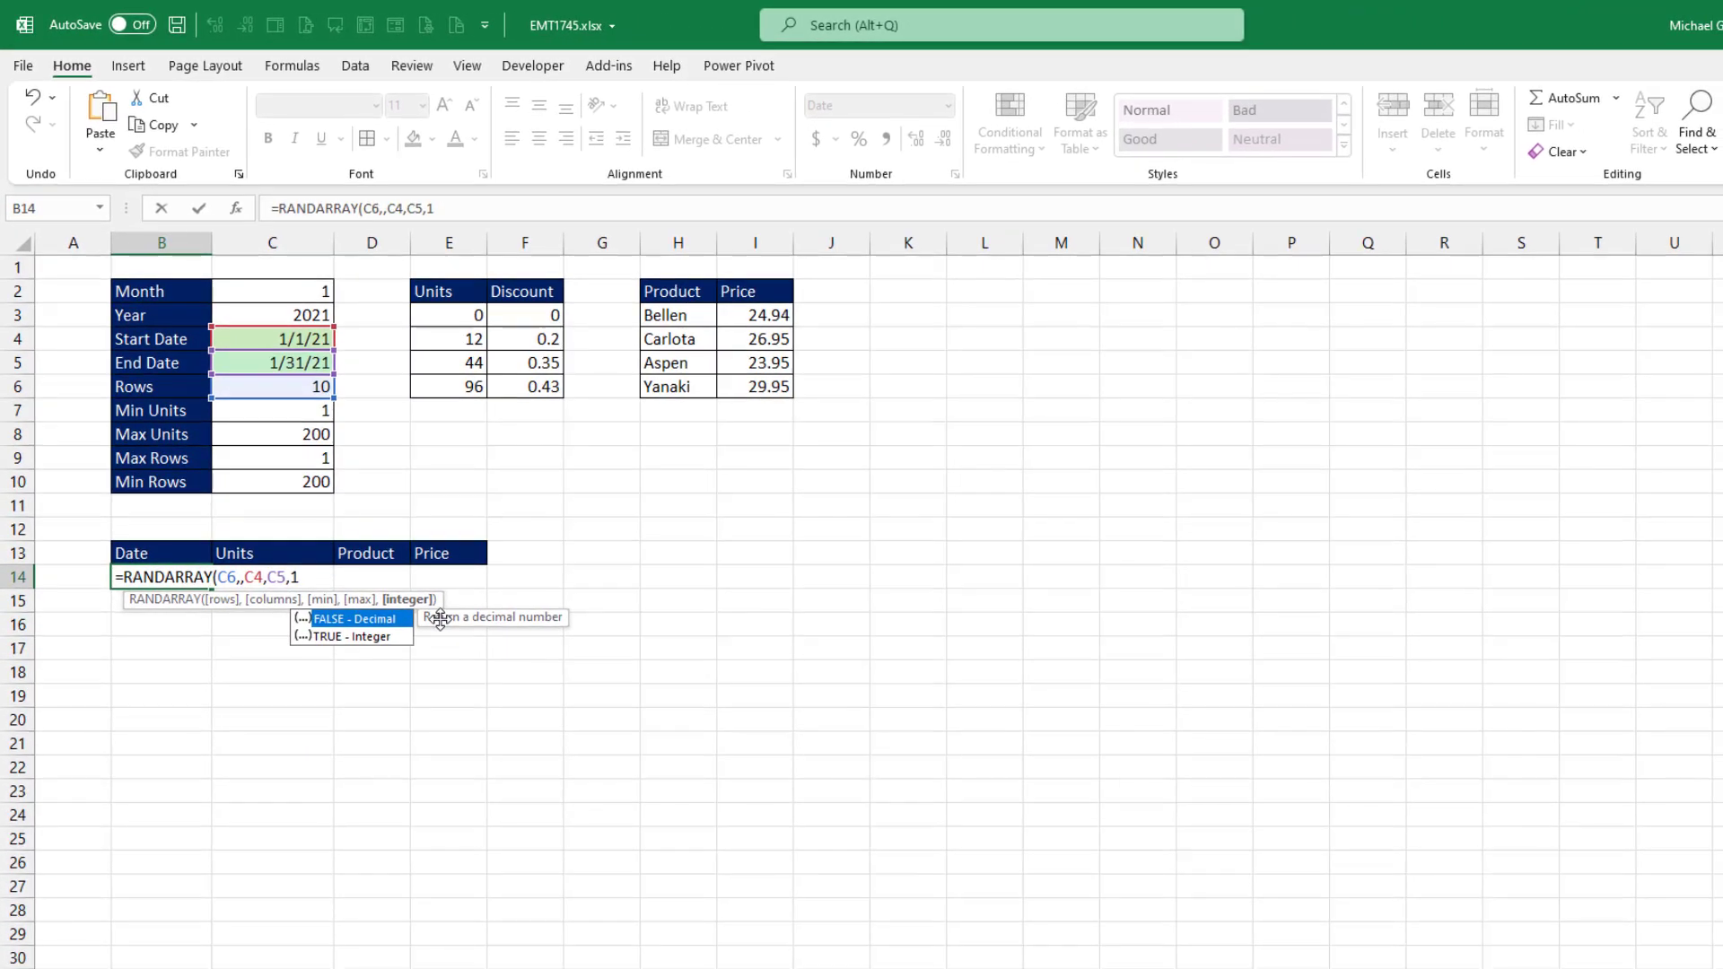
type(")")
key("Return")
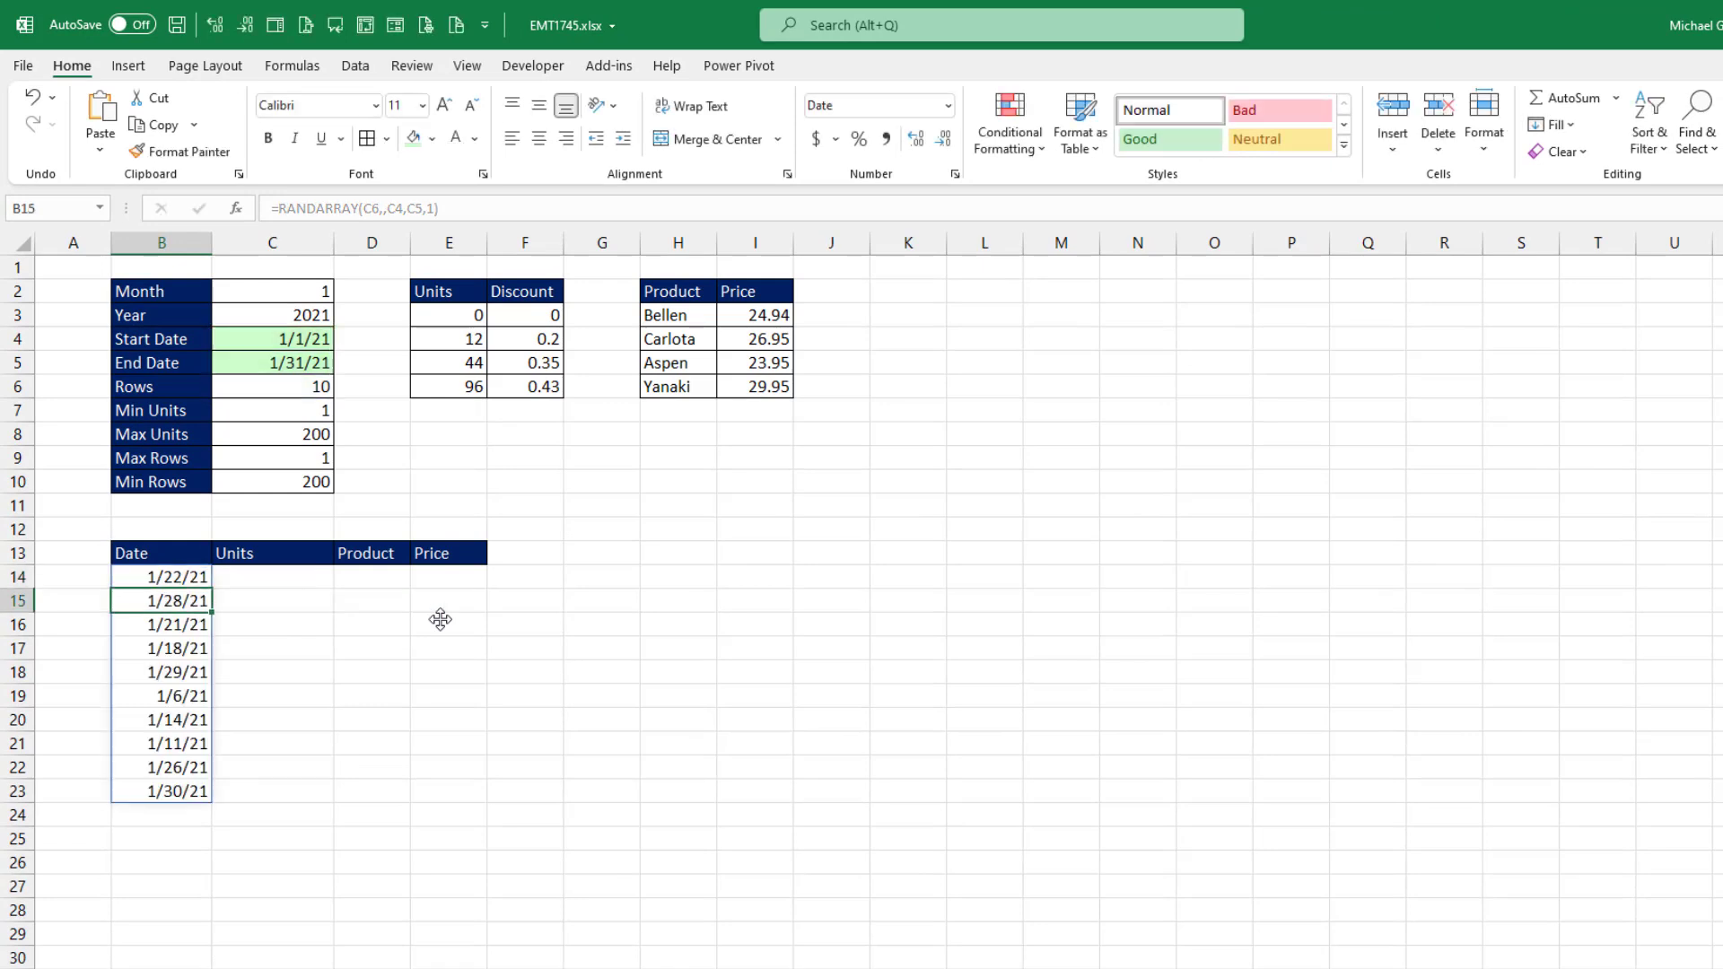
Test Rows at 15, set it back to 10, and recalculate for new dates
left_click(303, 385)
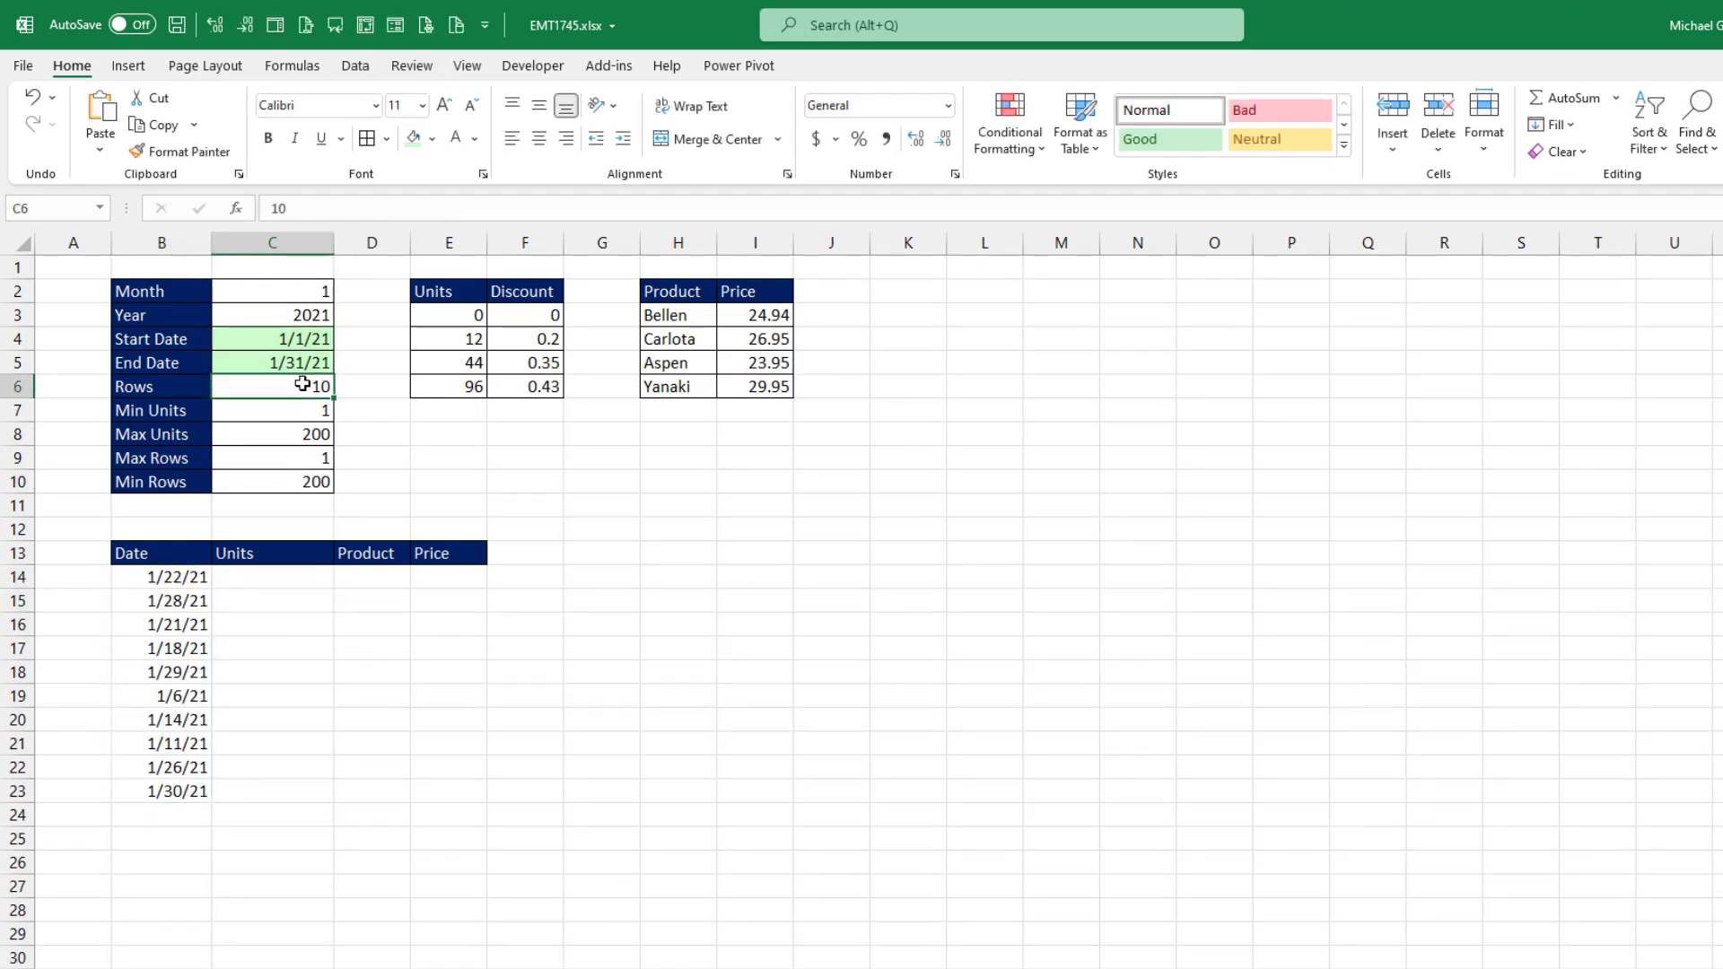
type("15")
key("ctrl+Return")
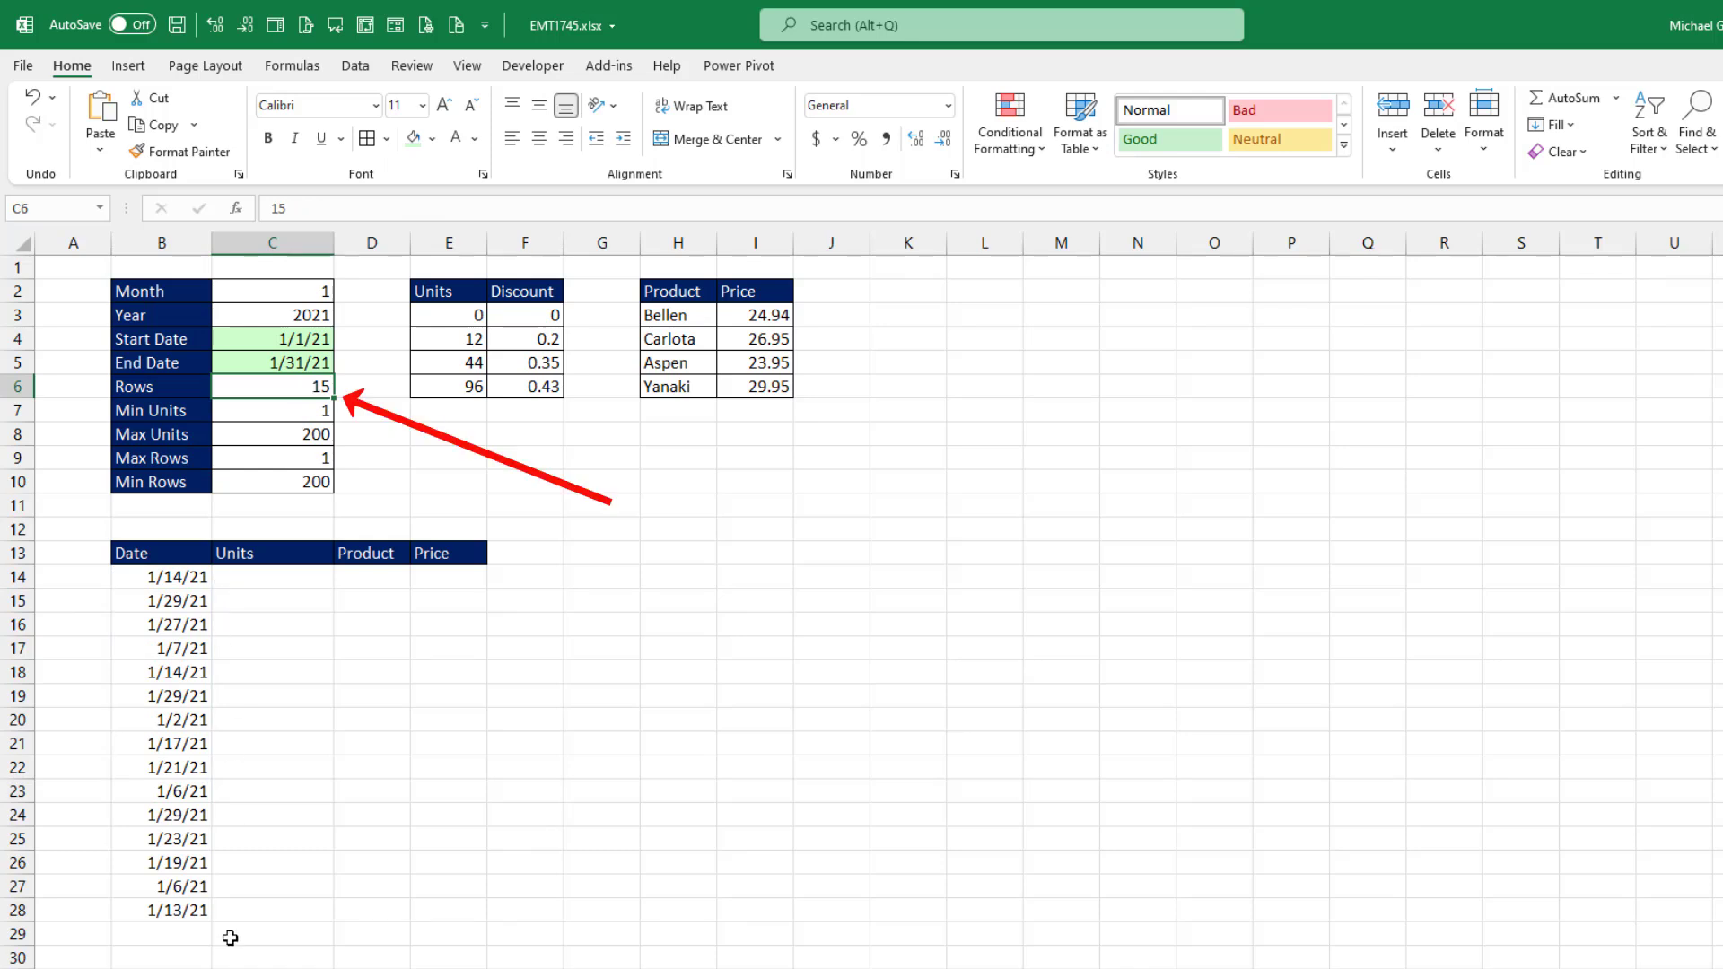
type("10")
key("ctrl+Return")
key("F9")
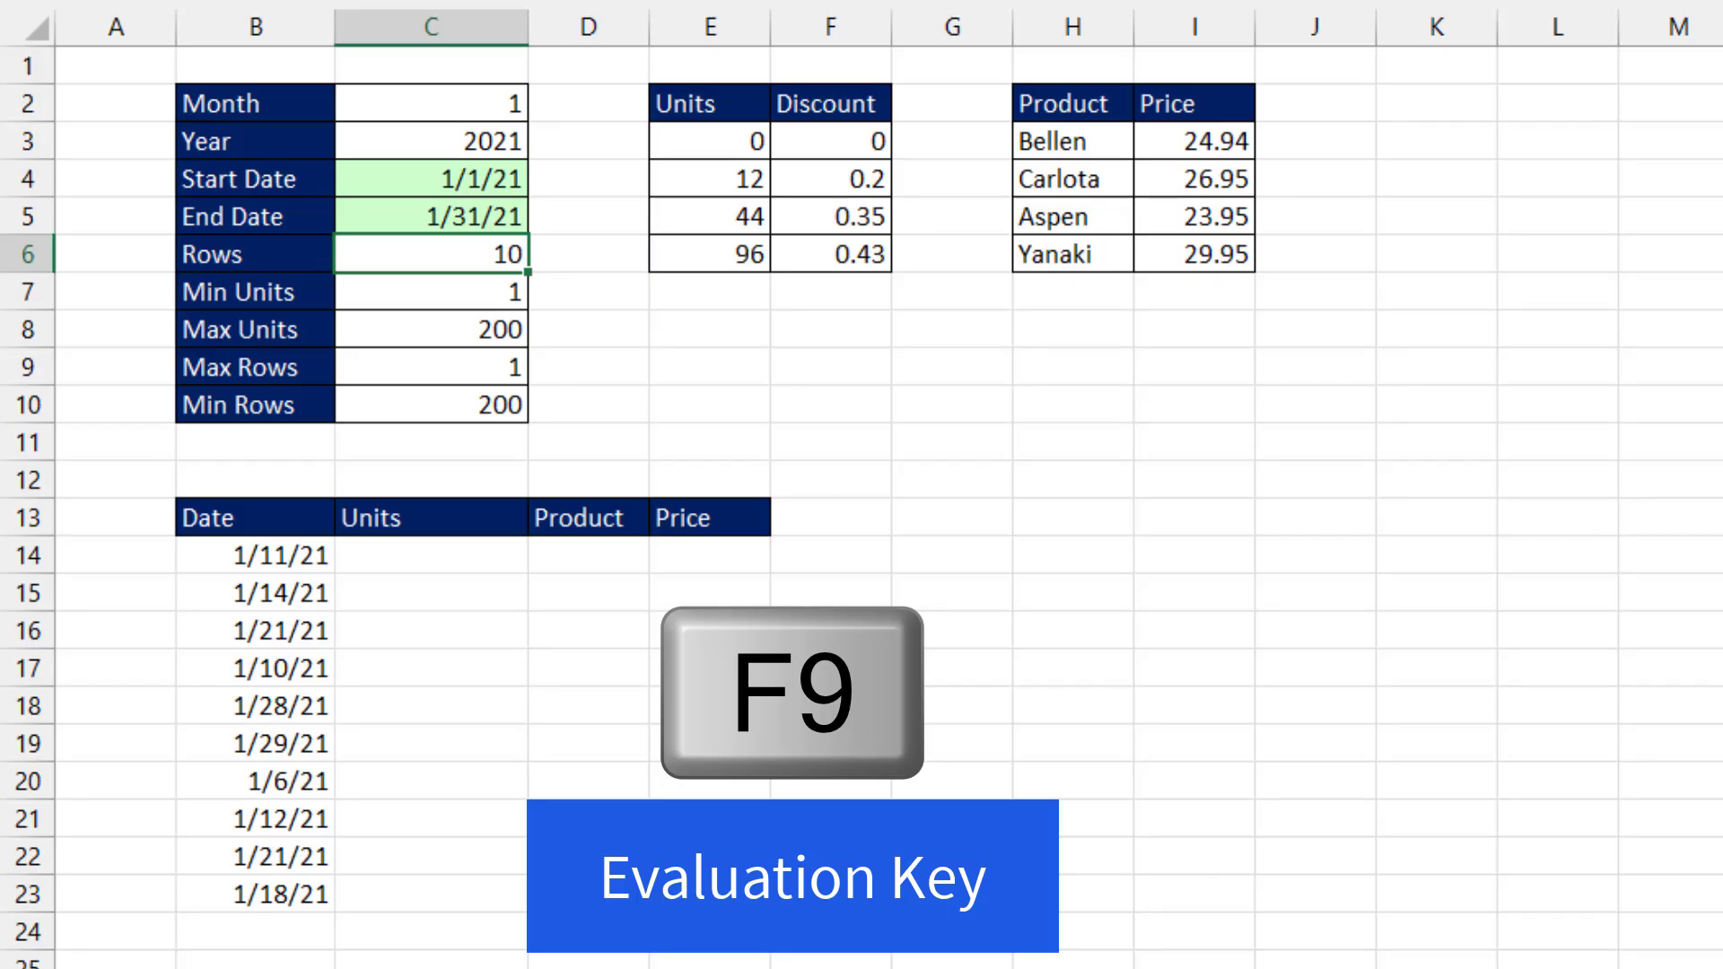
key("F9")
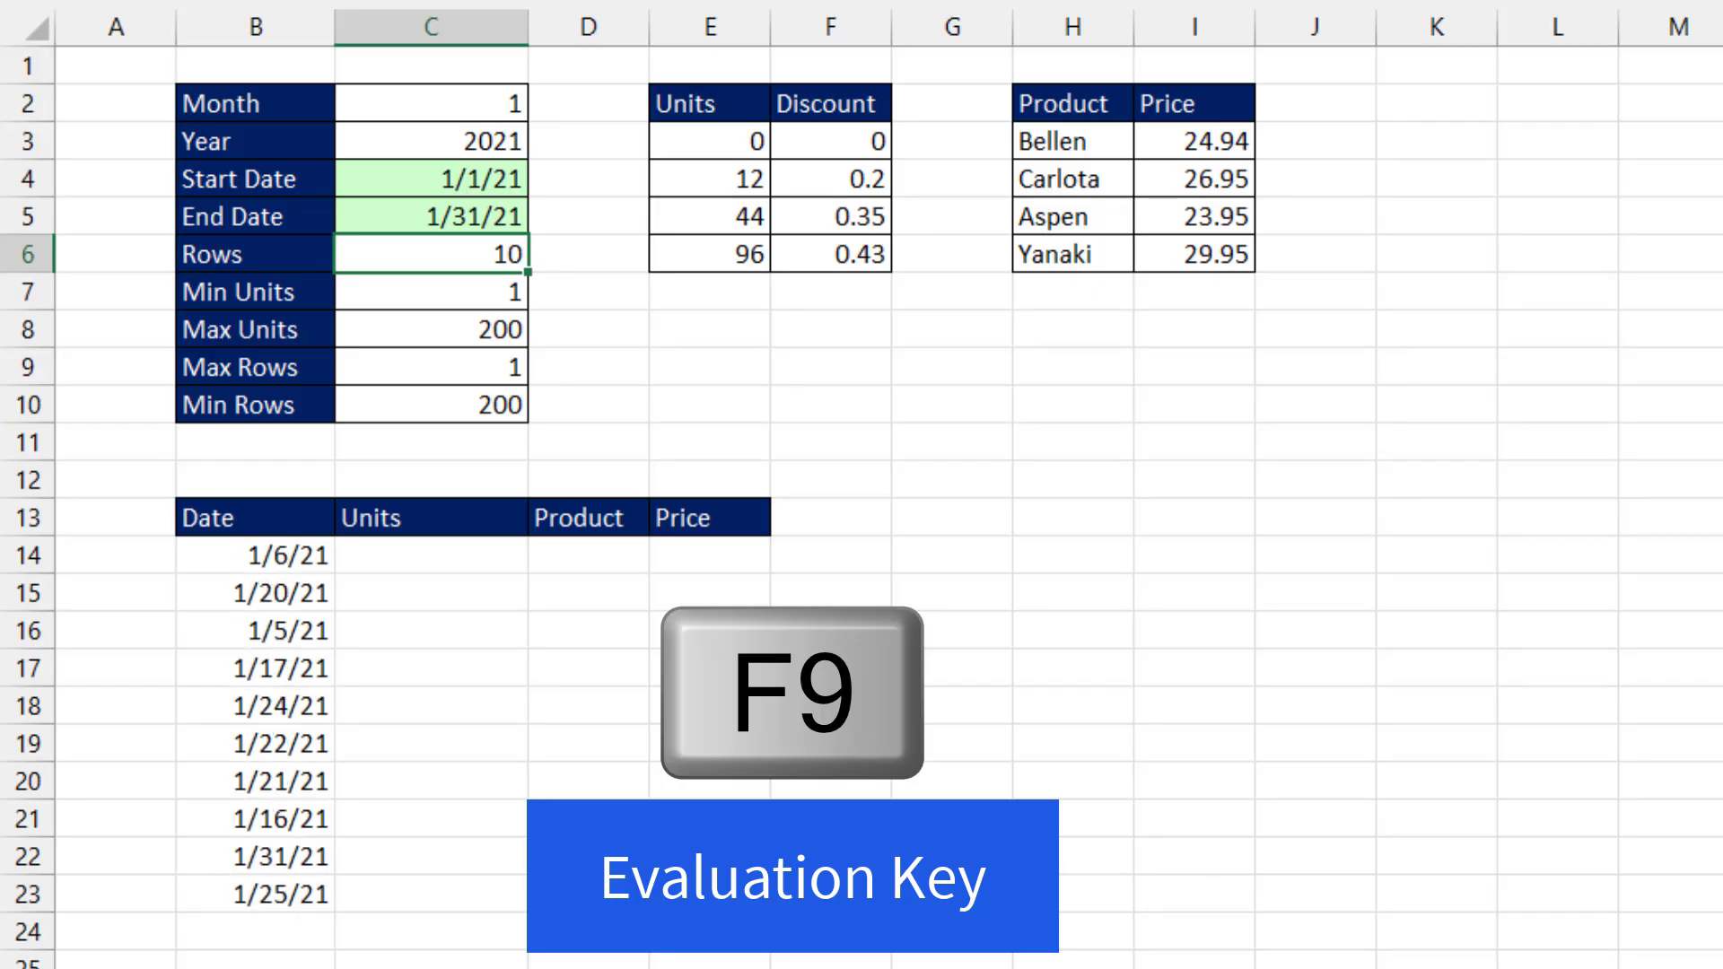
key("F9")
key("F9")
key("F9")
key("F9")
key("F9")
key("F9")
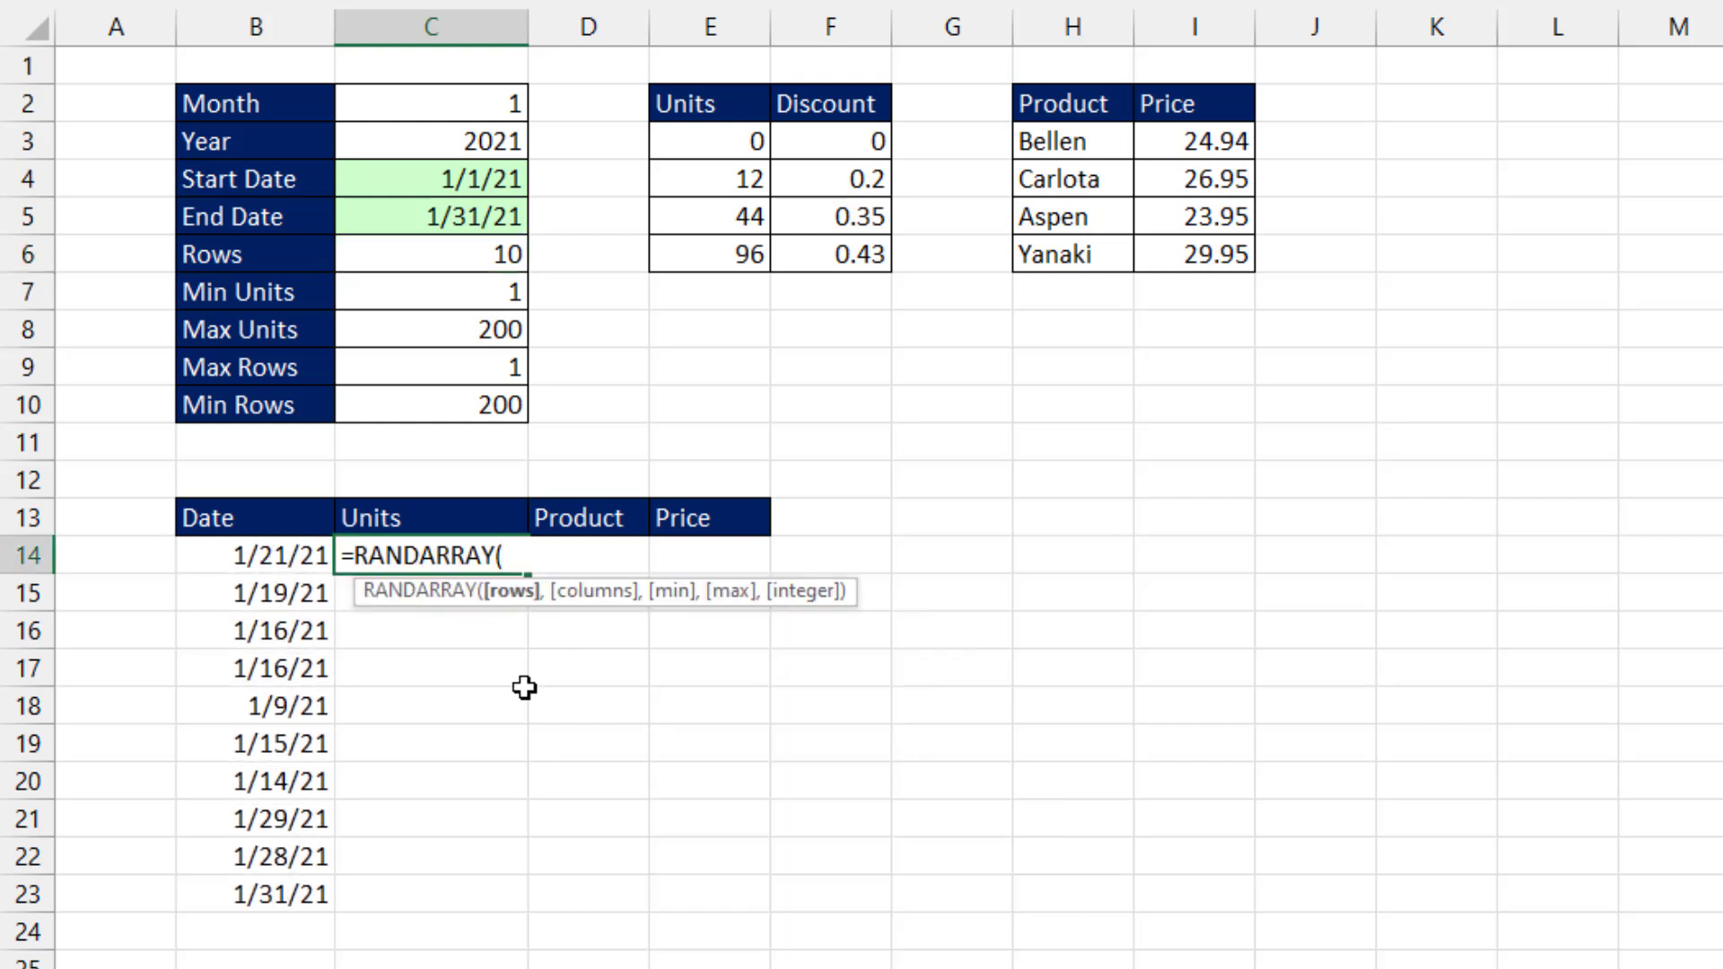
Complete C14 as =RANDARRAY(C6,,C7,C8,1) for ten random units from 1 to 200, then recalculate
left_click(471, 261)
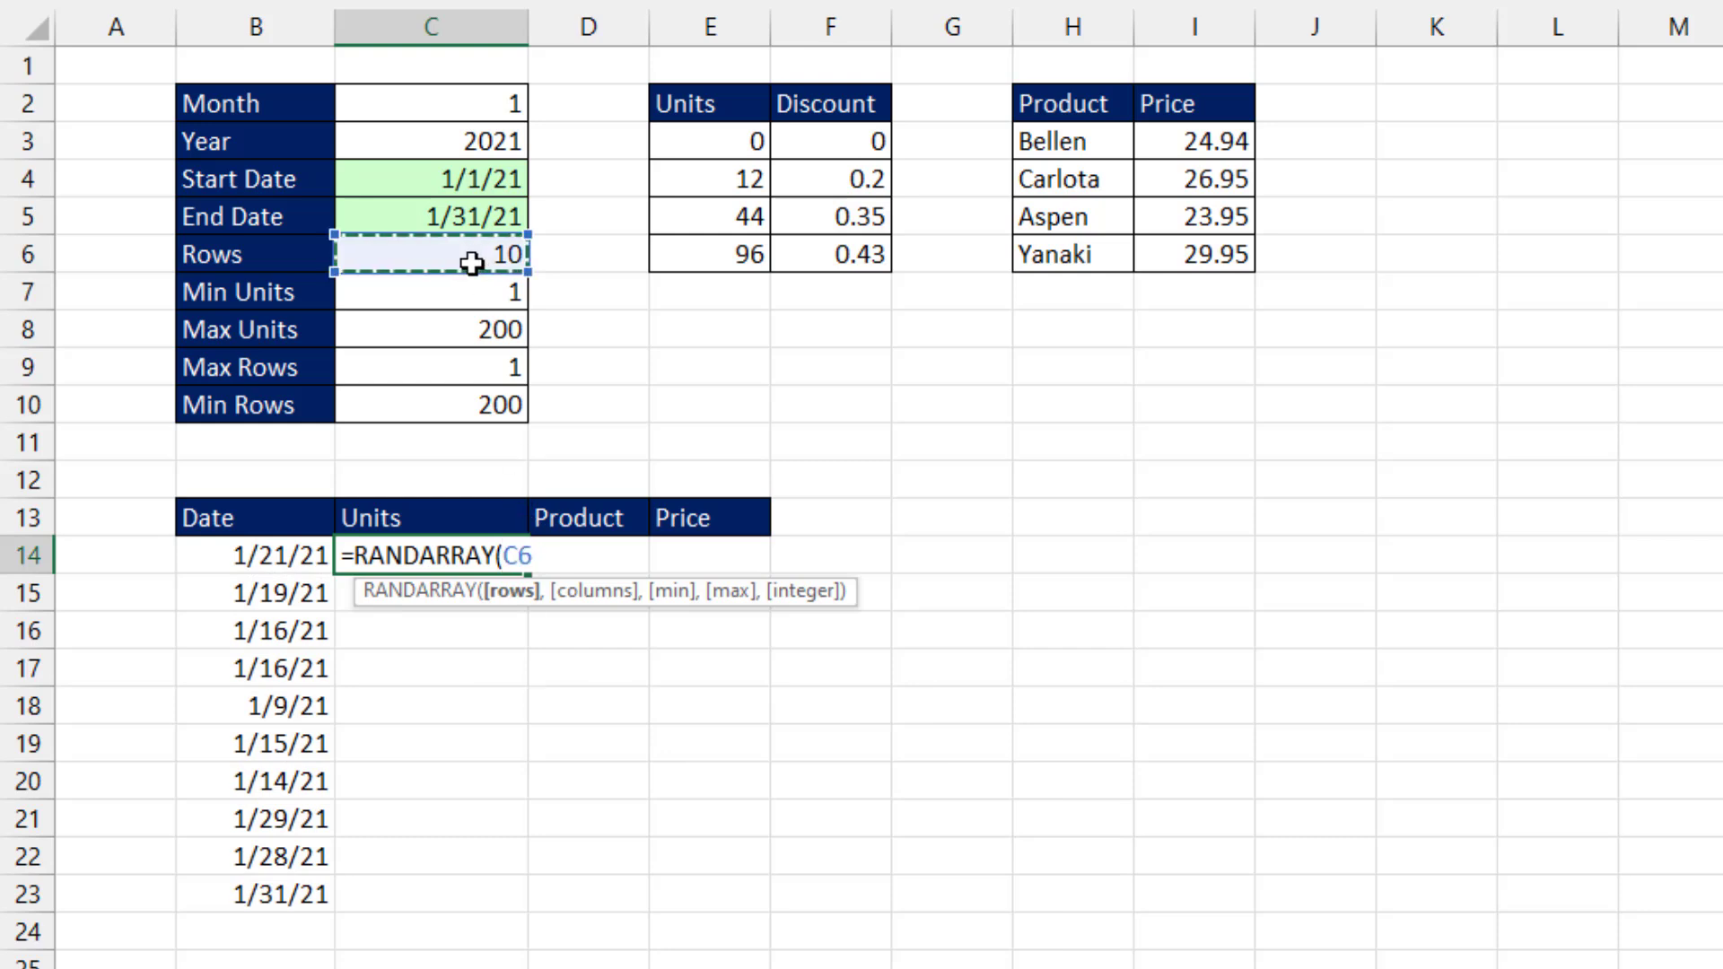
type(",,")
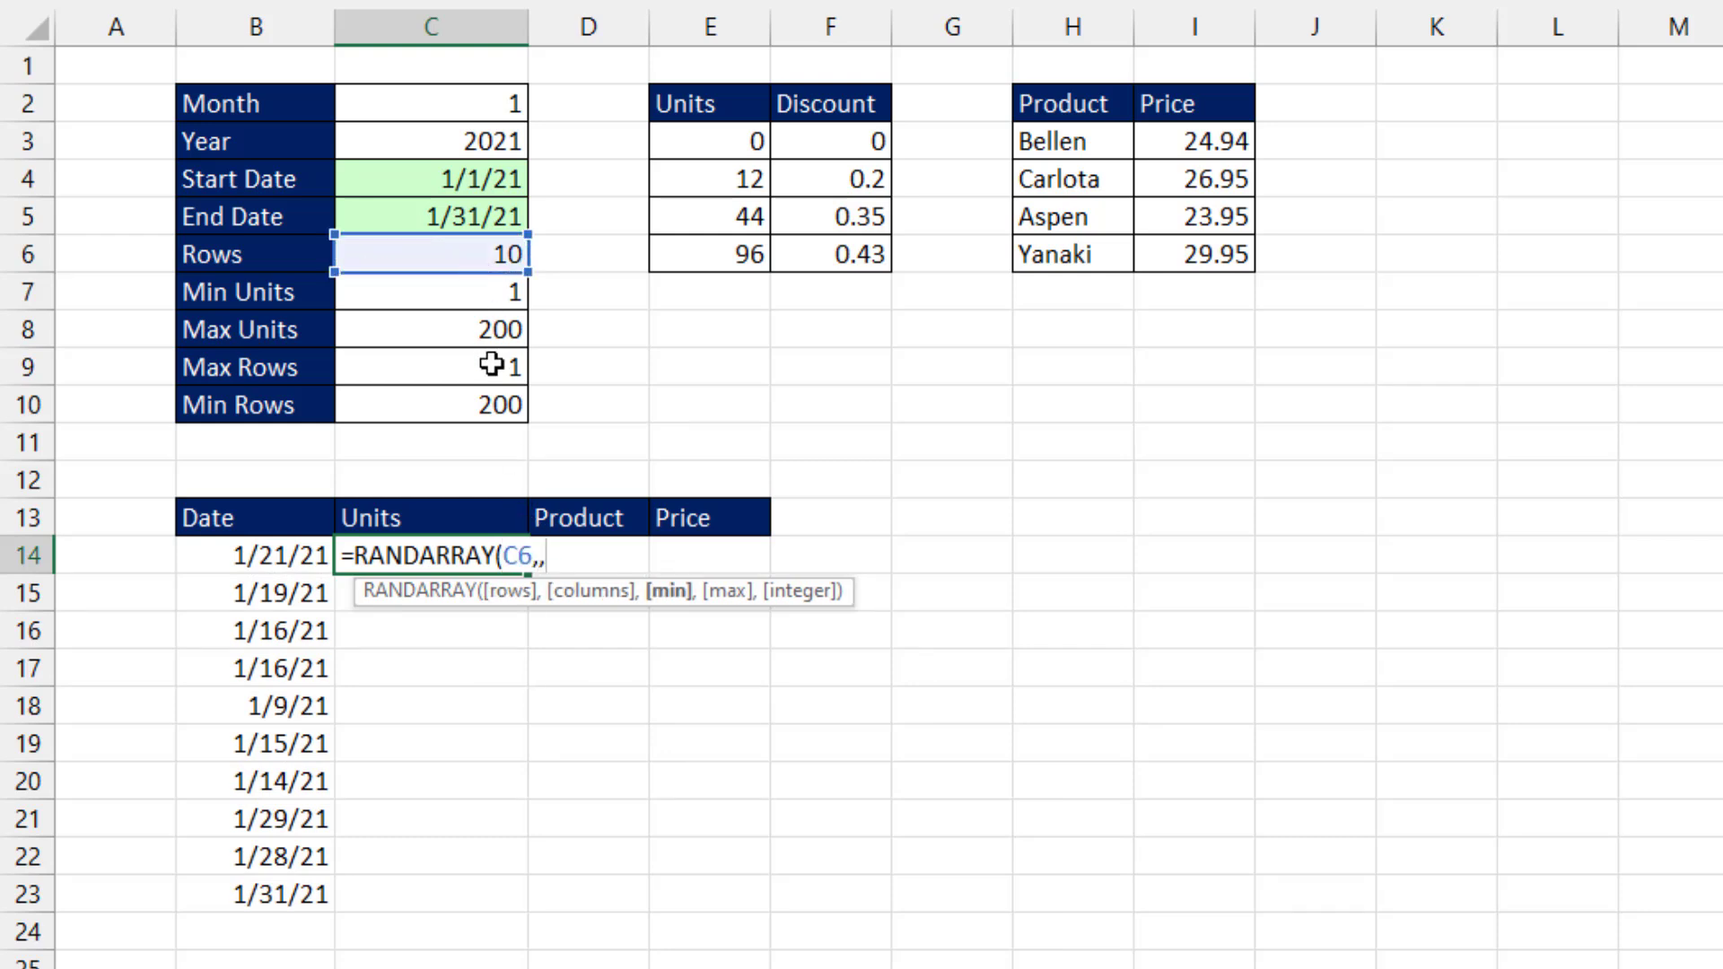
left_click(456, 288)
type(",")
left_click(448, 332)
type(",1)")
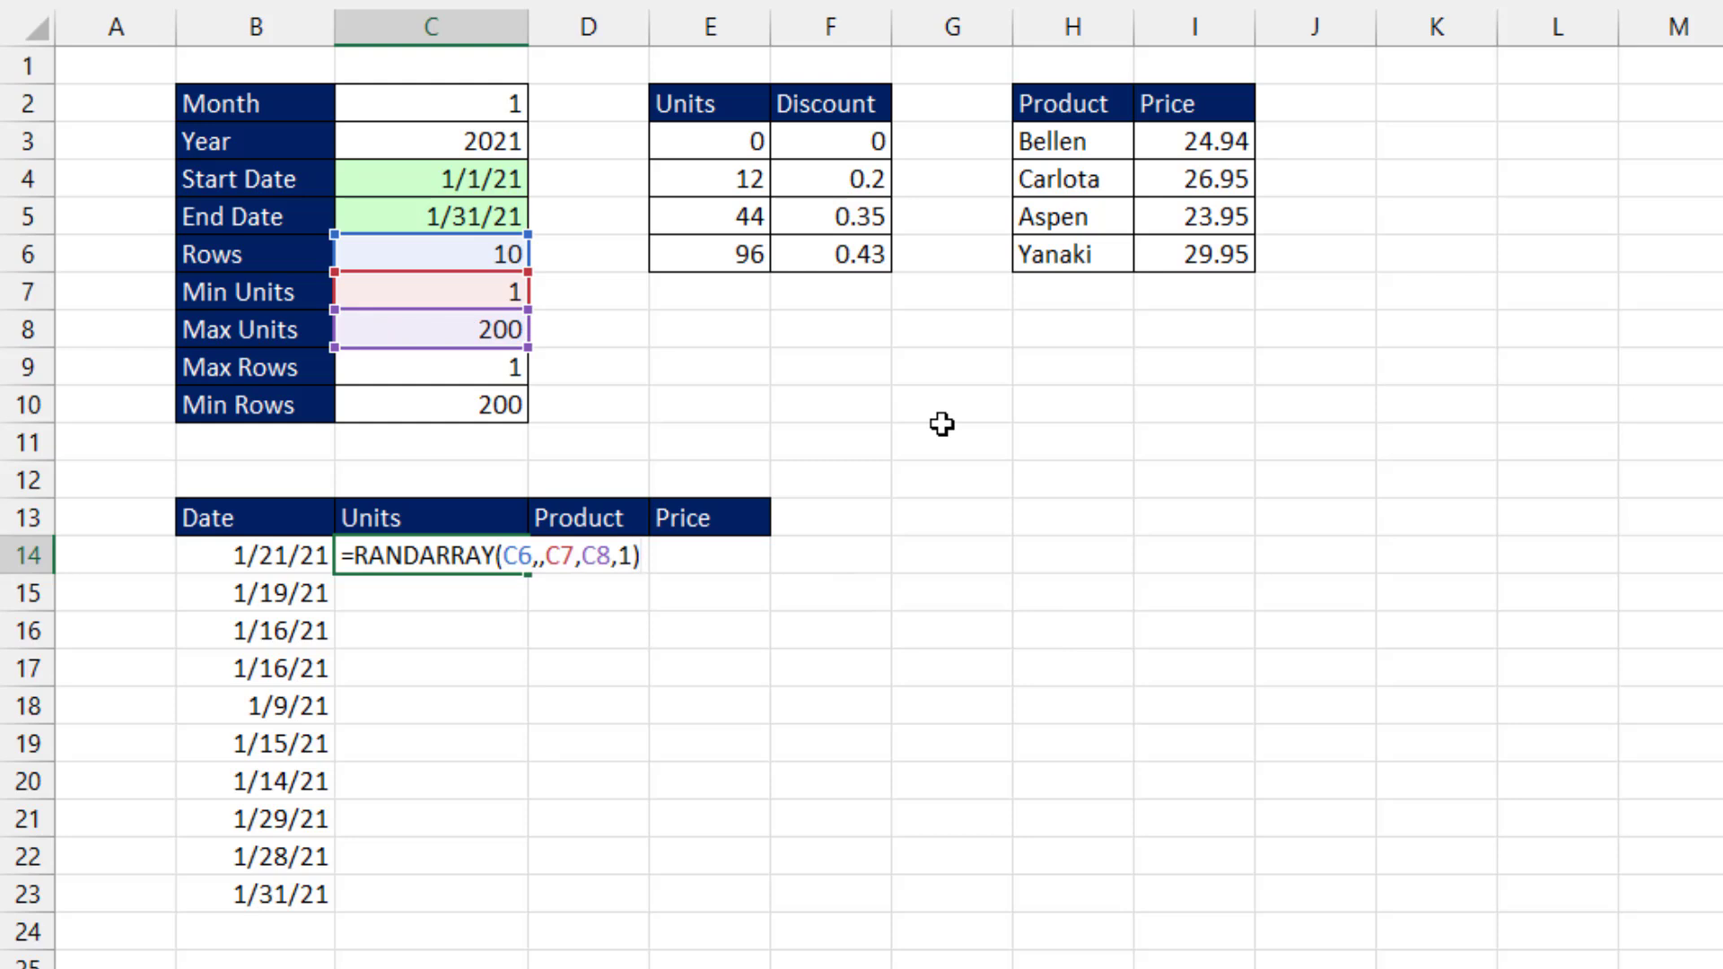
key("Return")
key("F9")
key("F9")
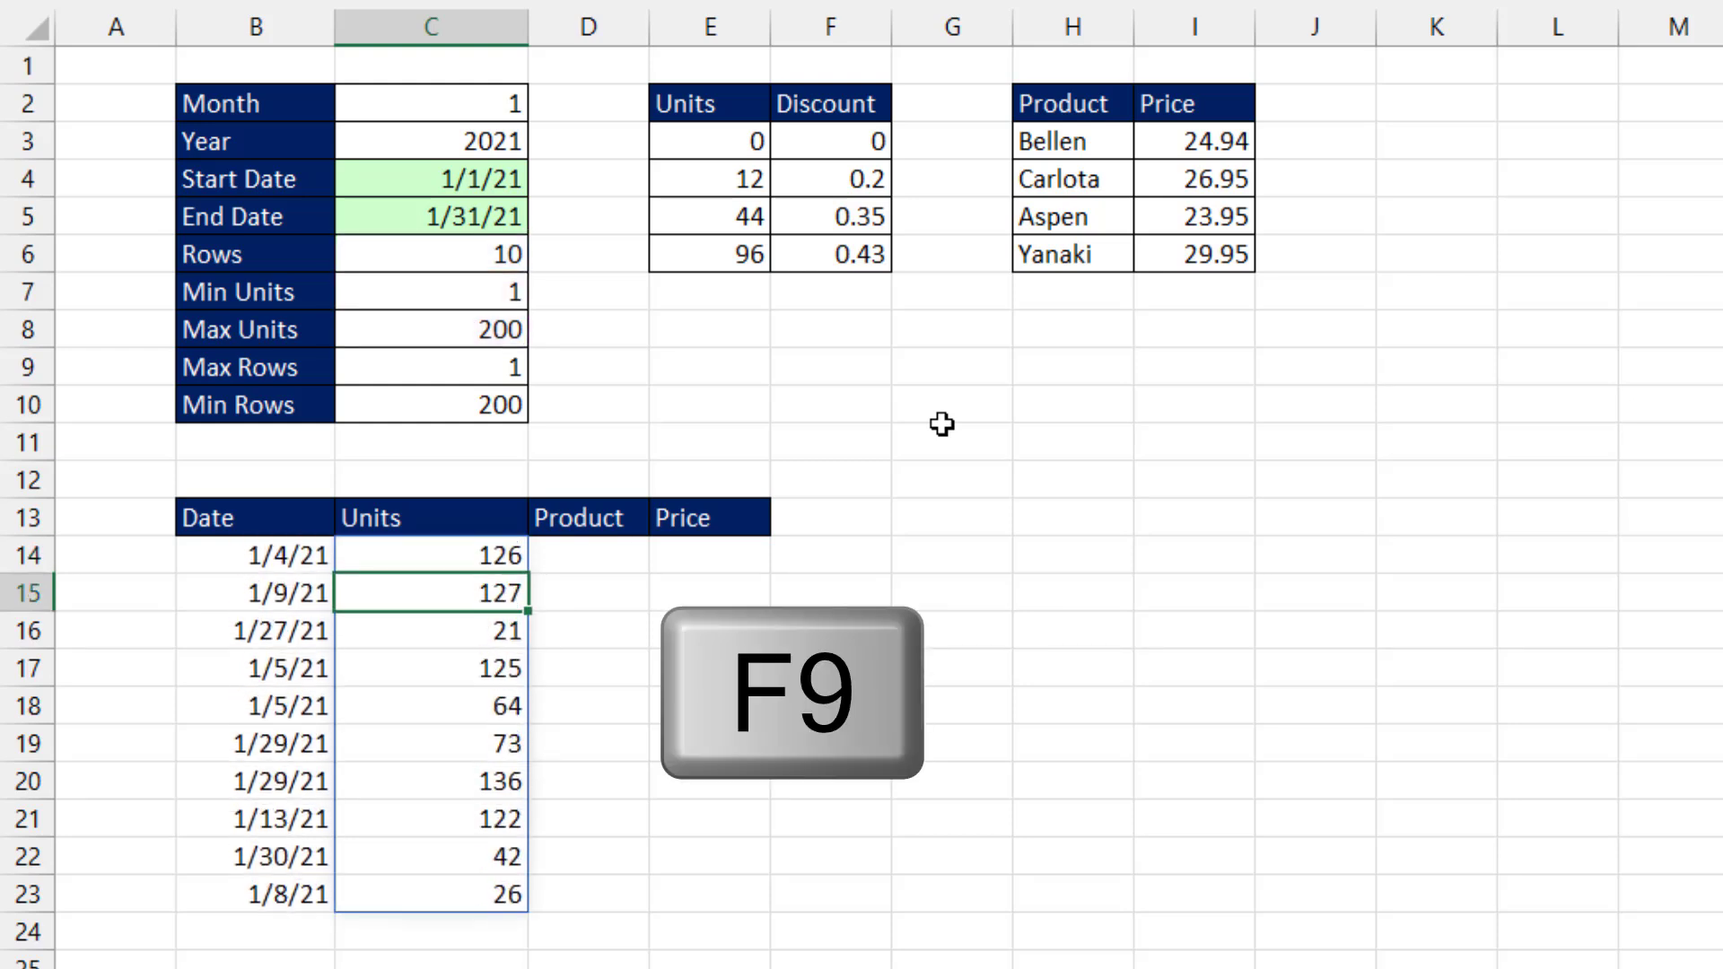
key("Up")
key("Right")
Build =INDEX(H3:H6,RANDARRAY(C6,,1,ROWS(H3:H6),1) in D14 to pick random products
type("=INDEX(")
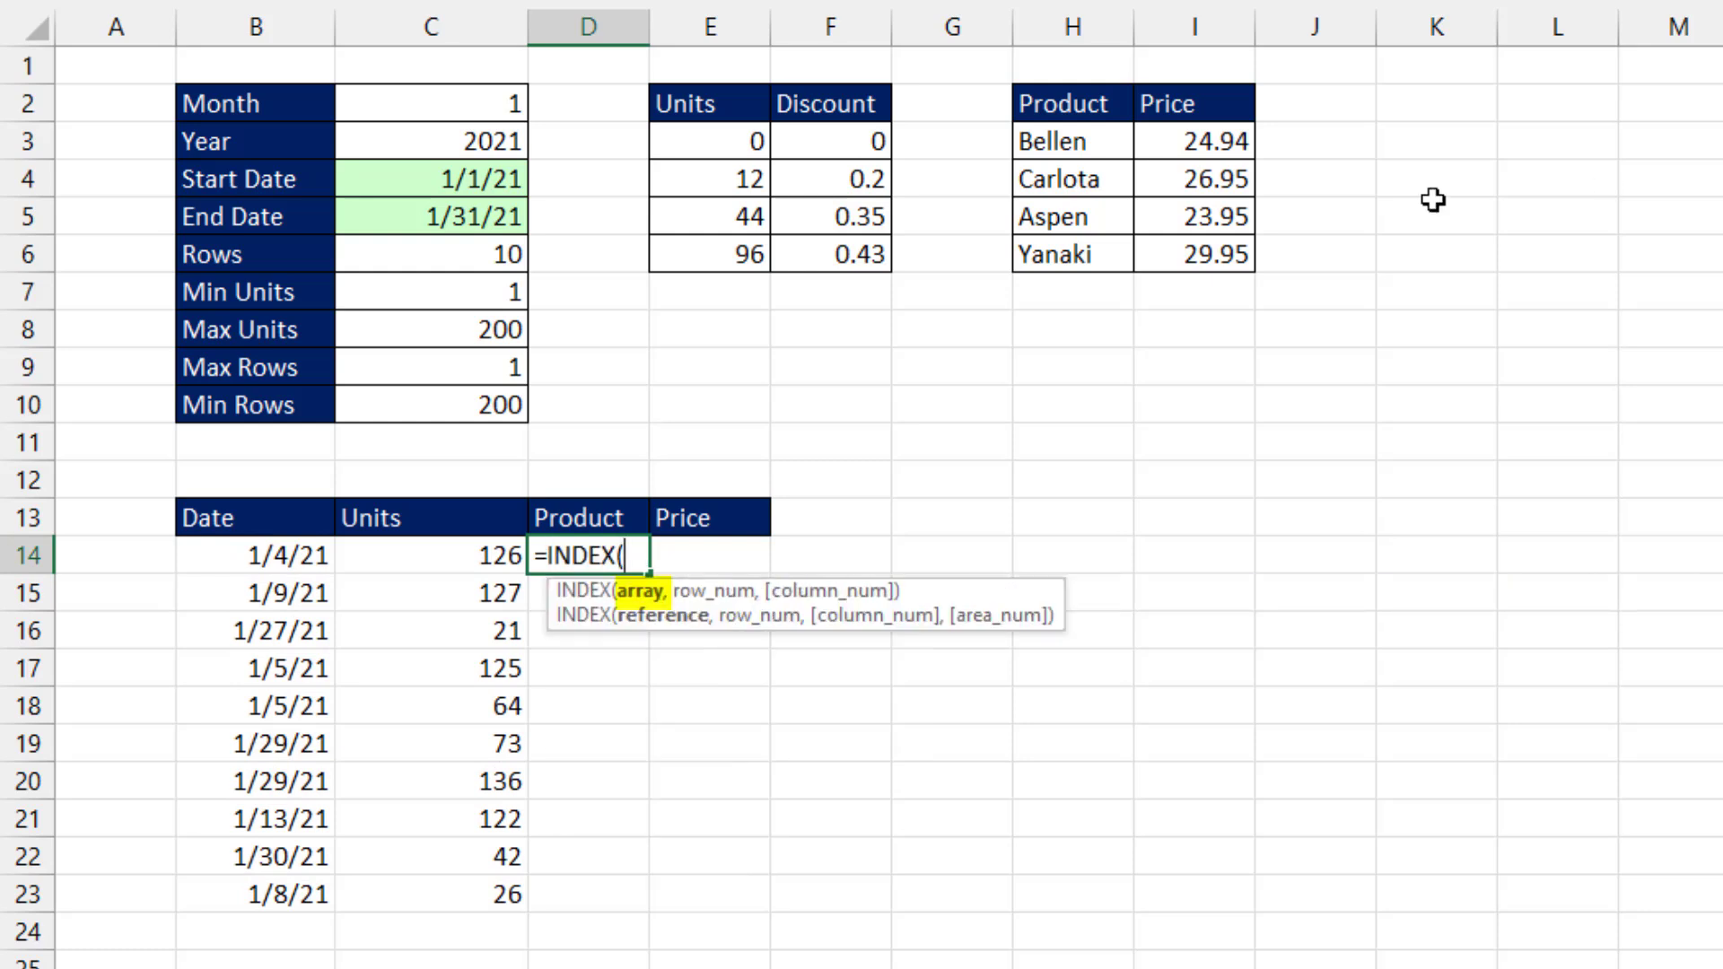
left_click_drag(1104, 135, 1100, 244)
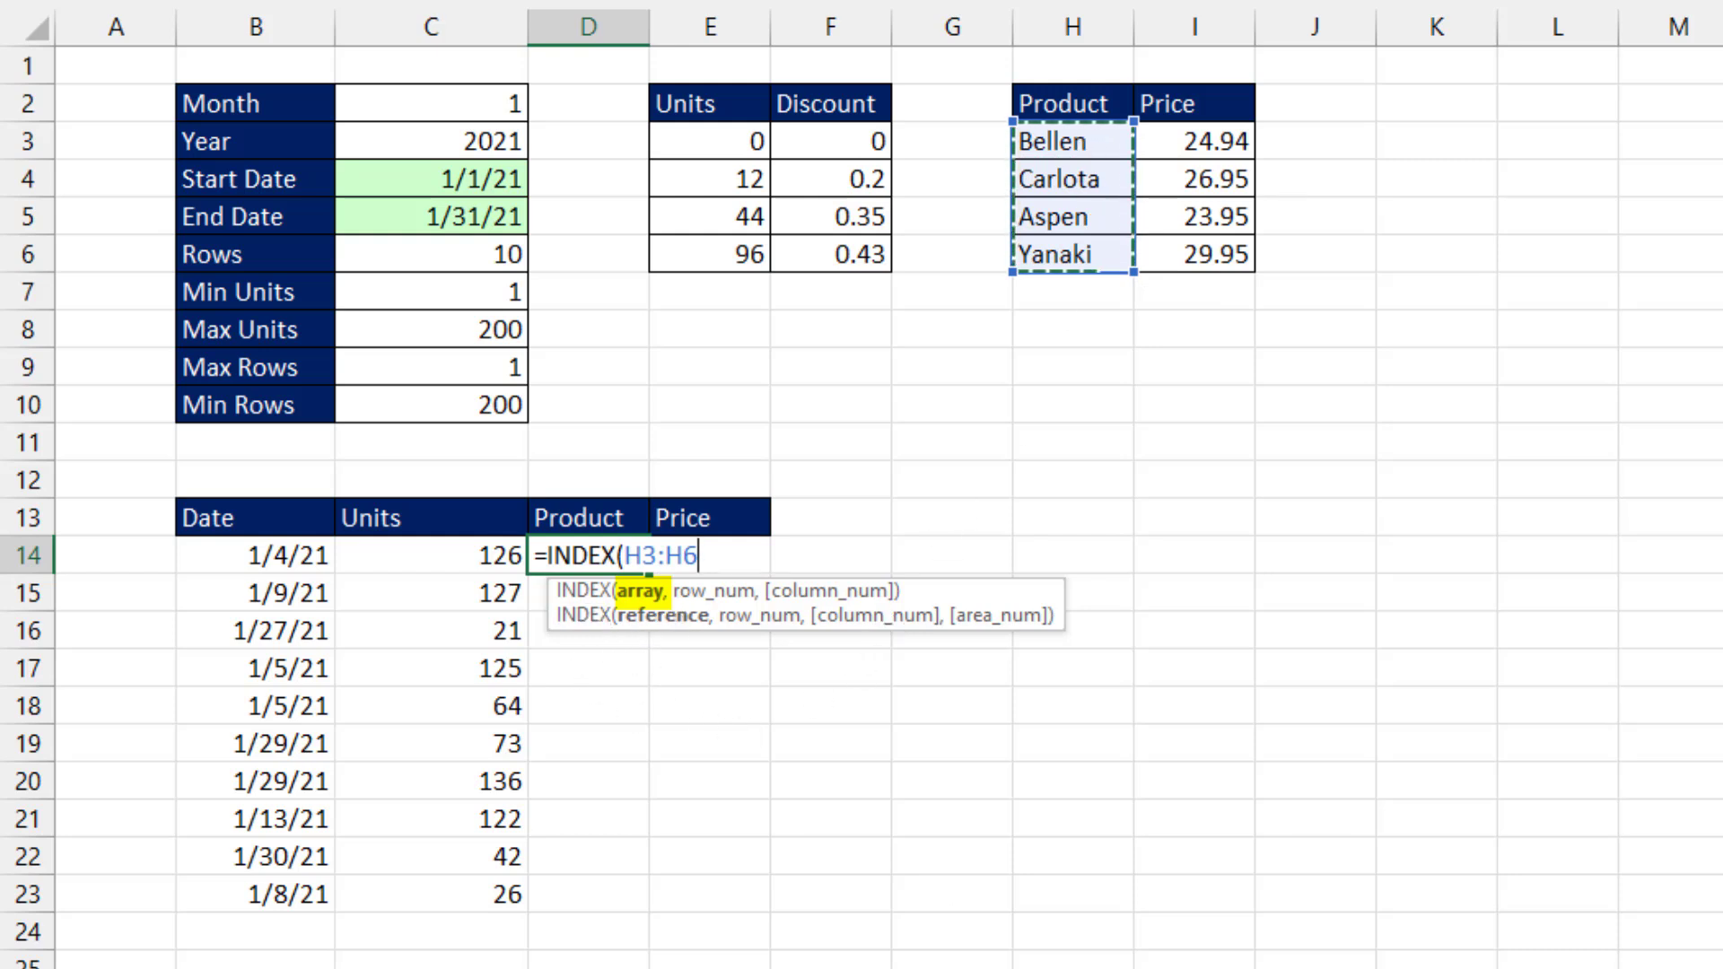
type(",")
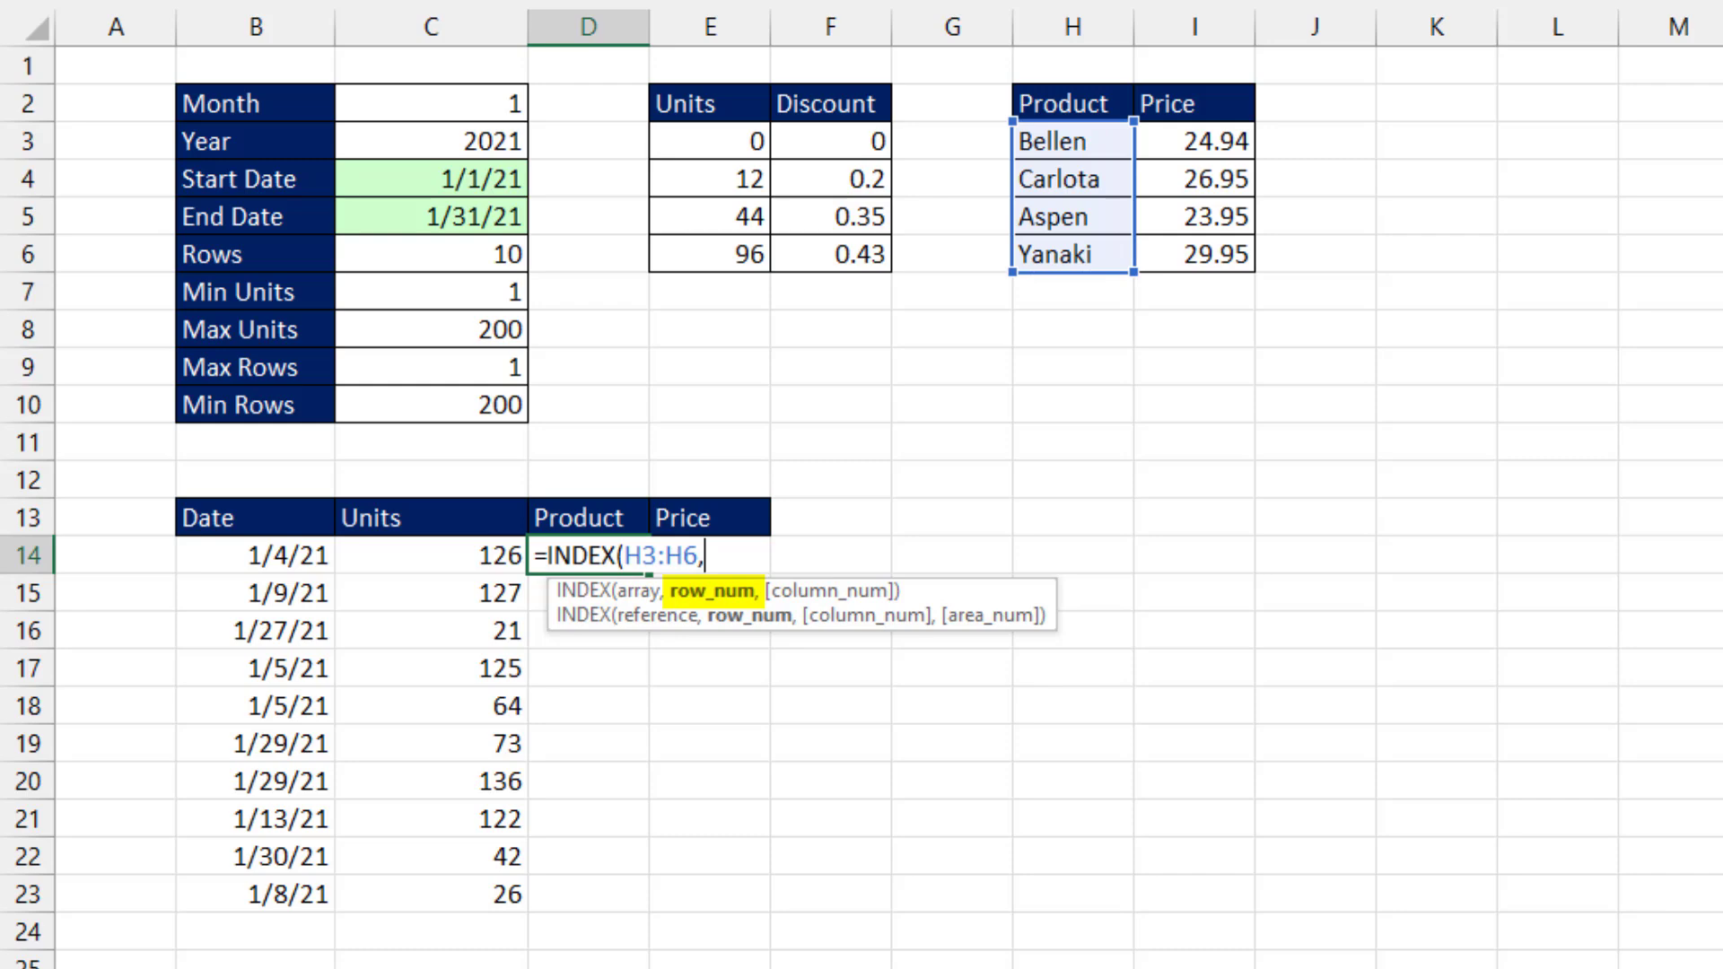
type("rand")
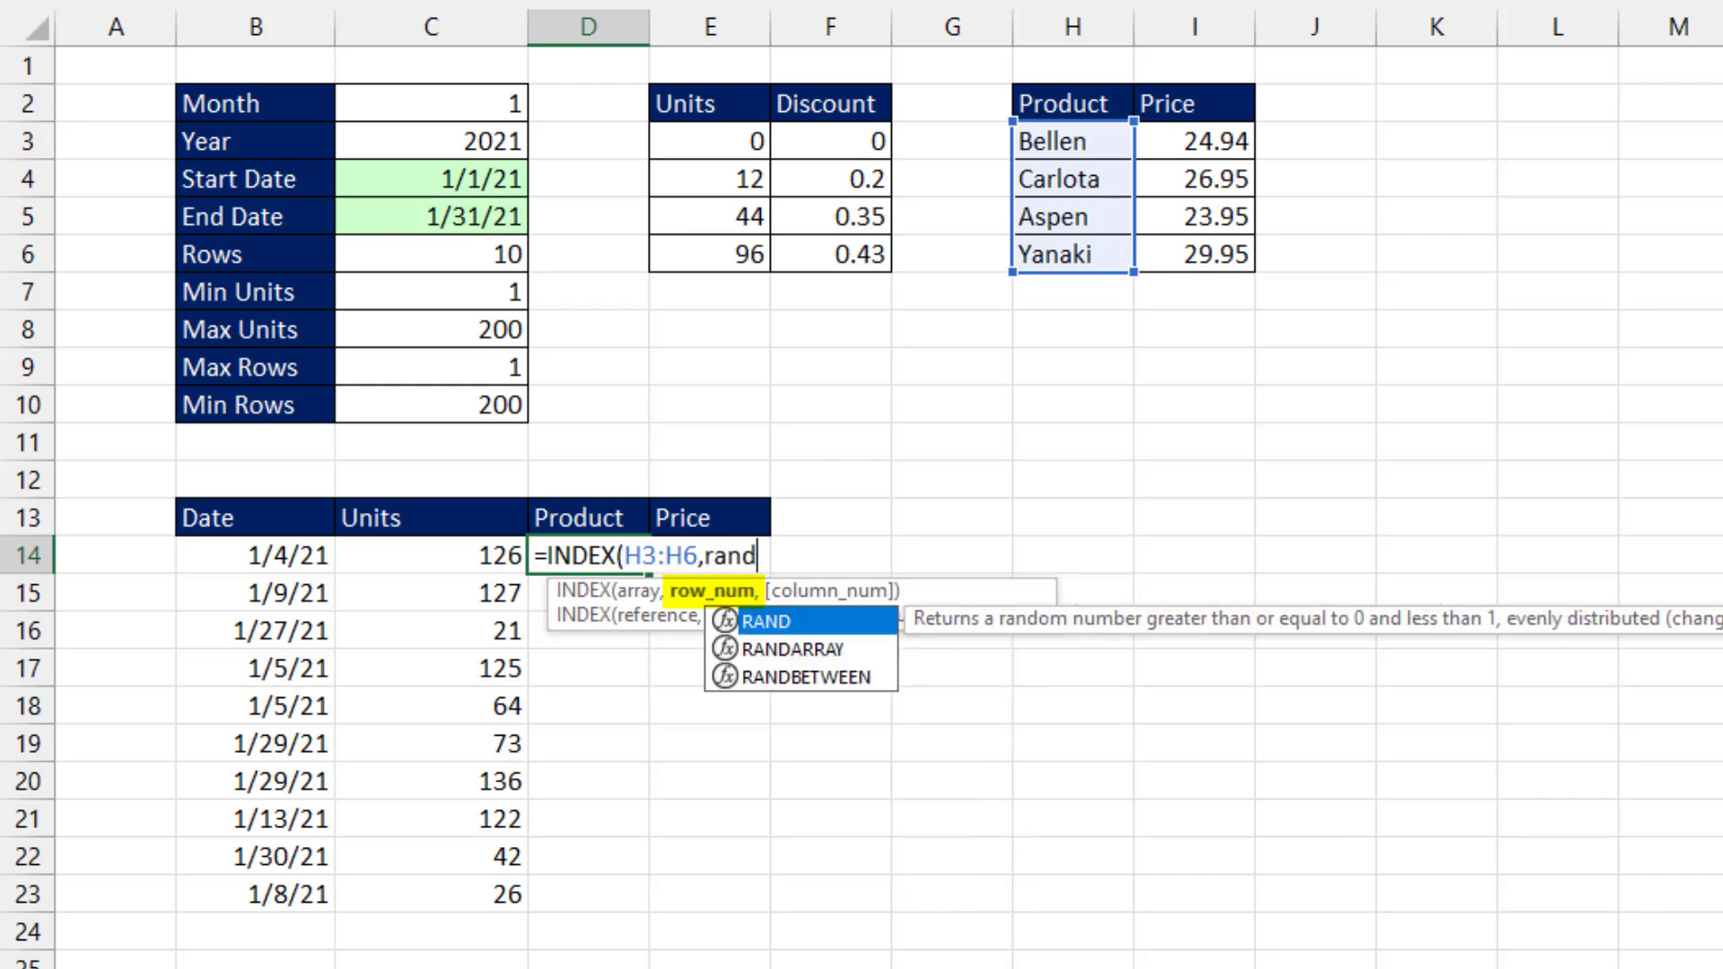
key("Down")
key("Tab")
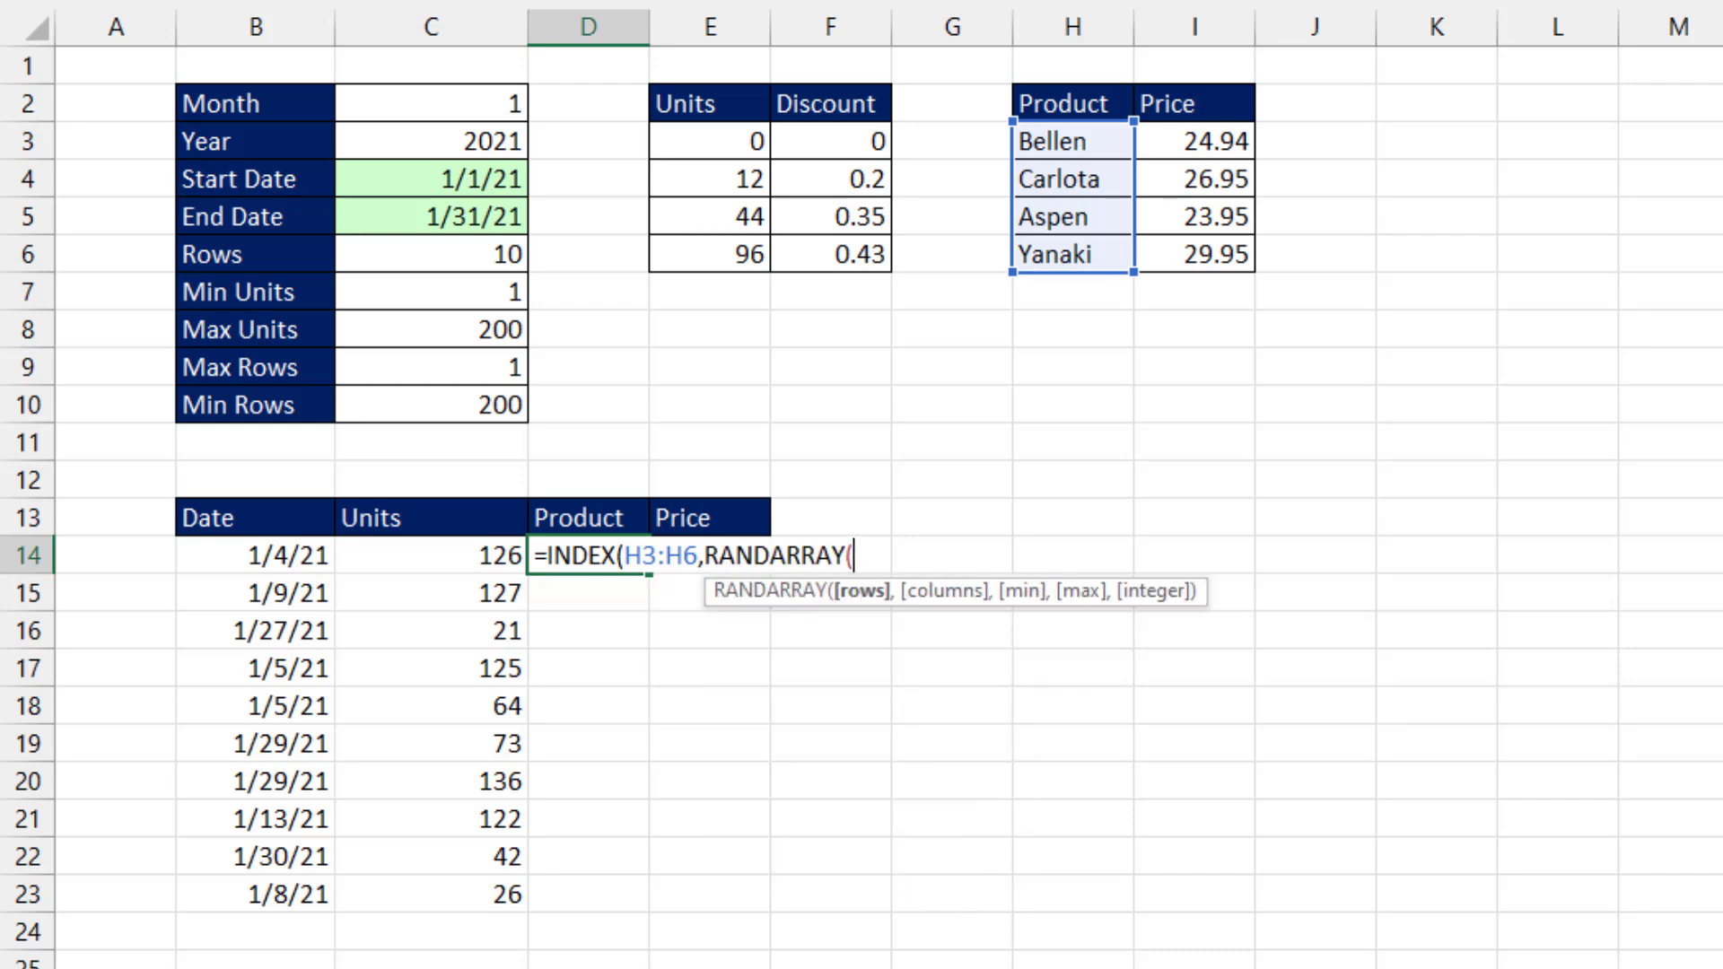
left_click(433, 259)
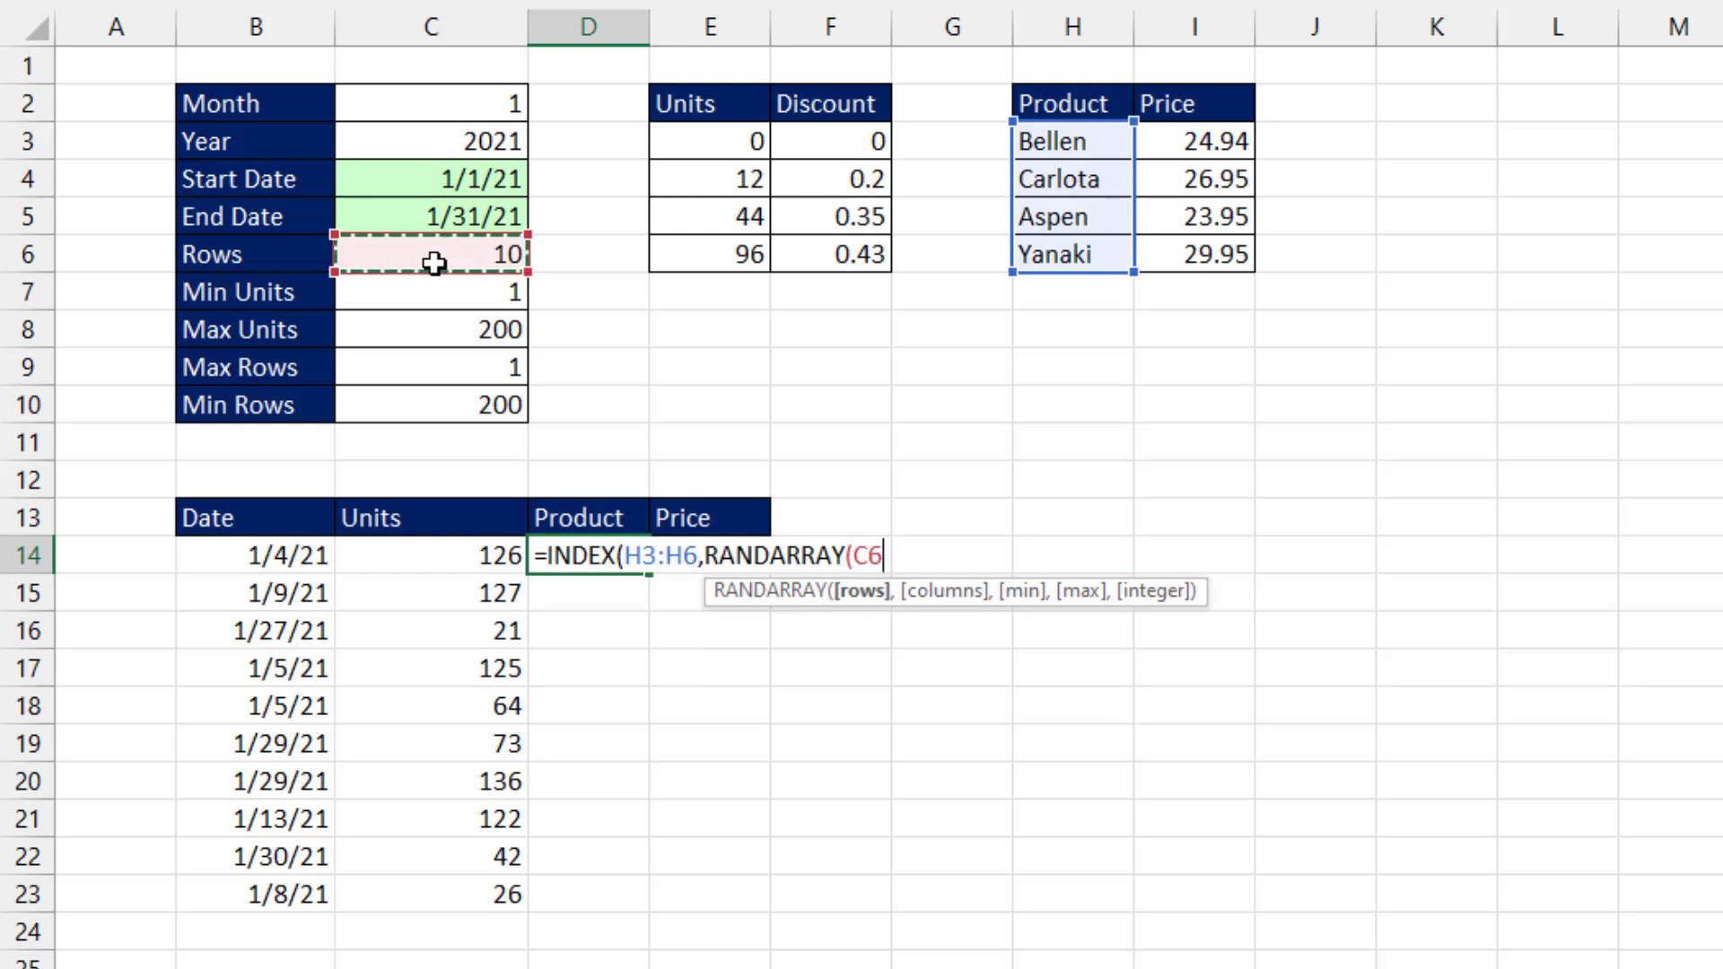
type(",,")
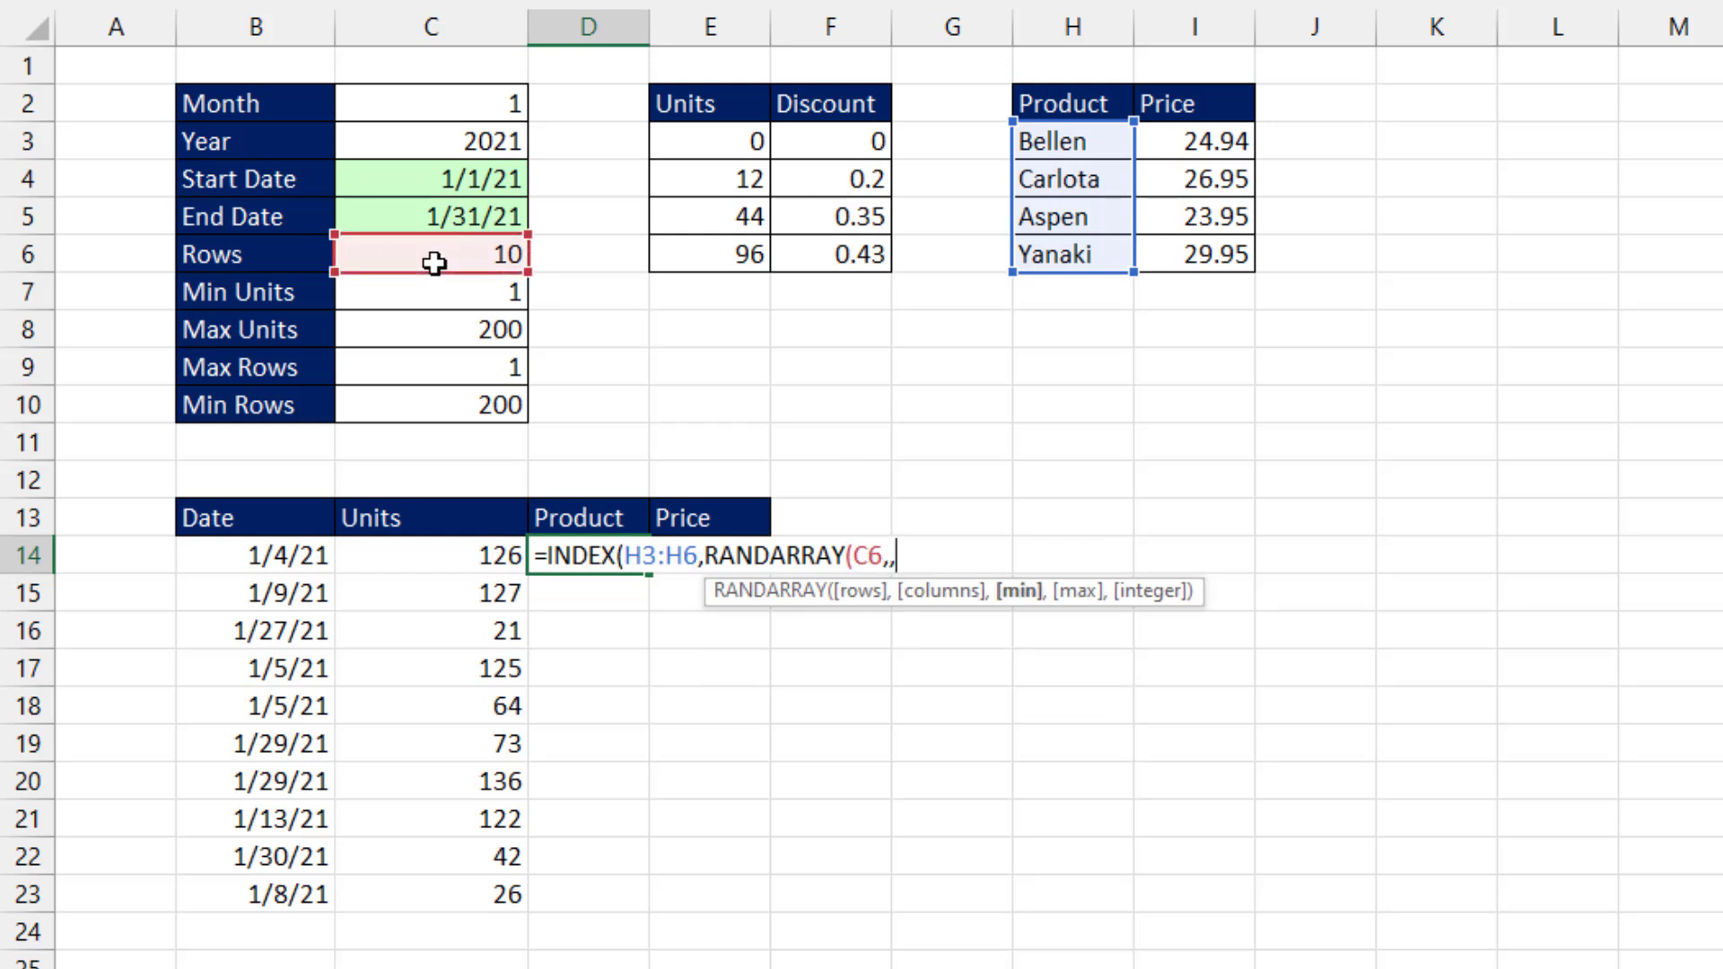
type("1,")
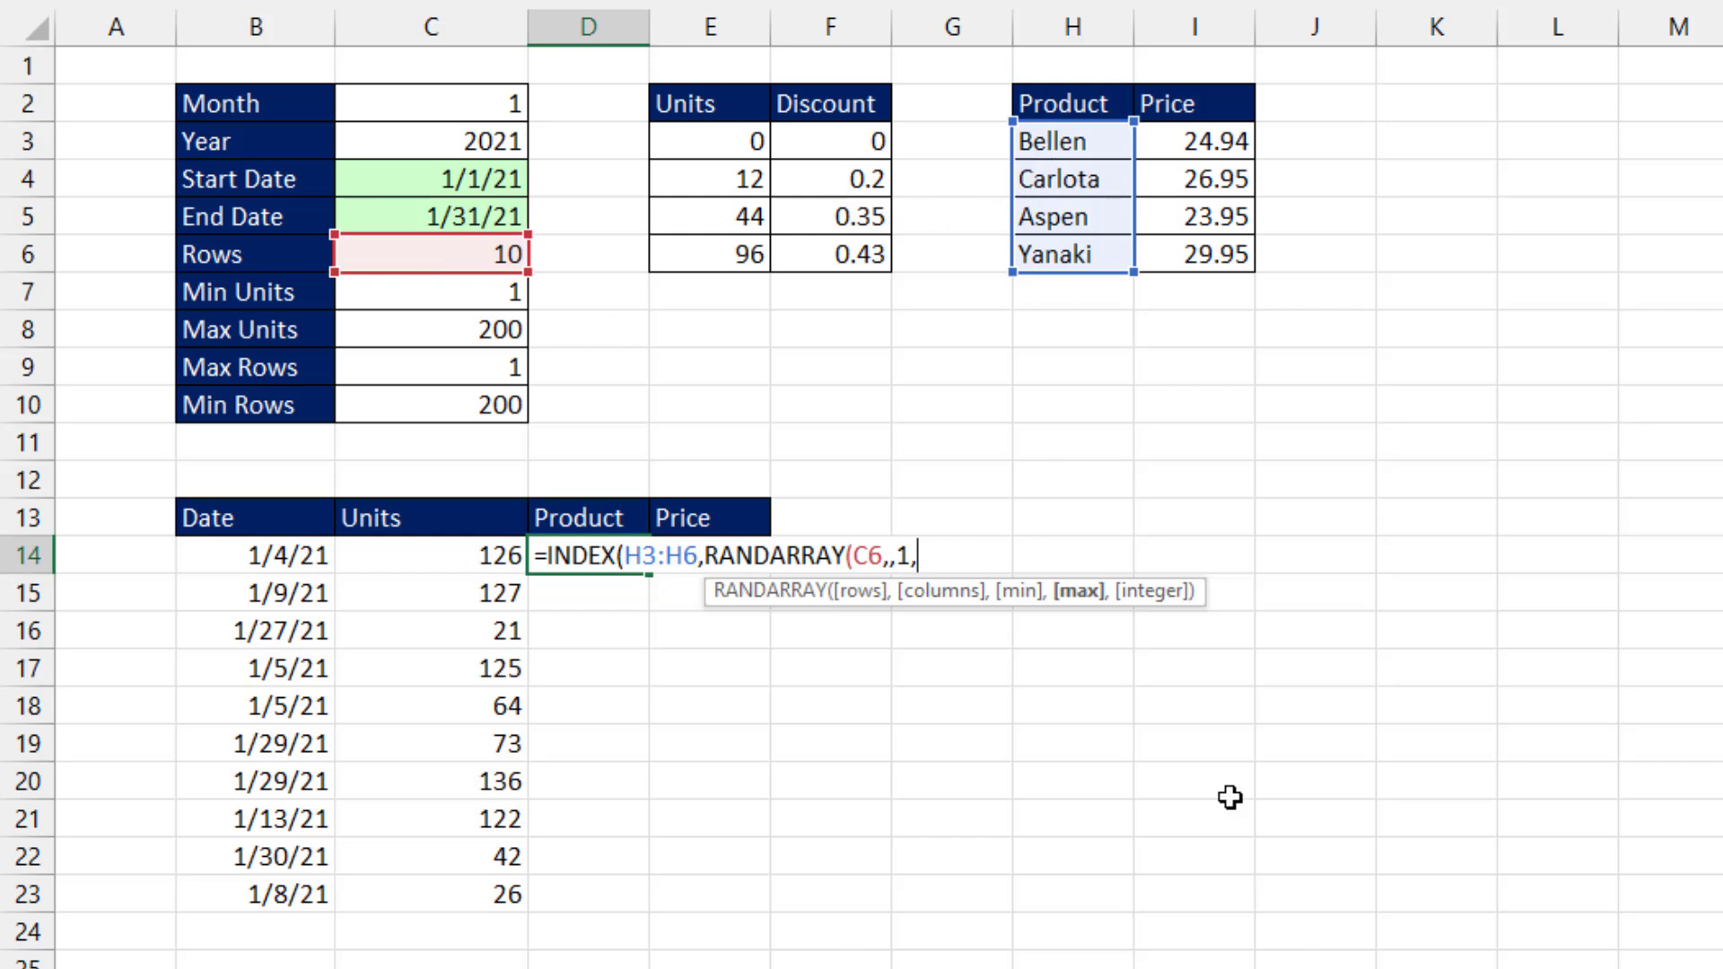
type("rows")
key("Tab")
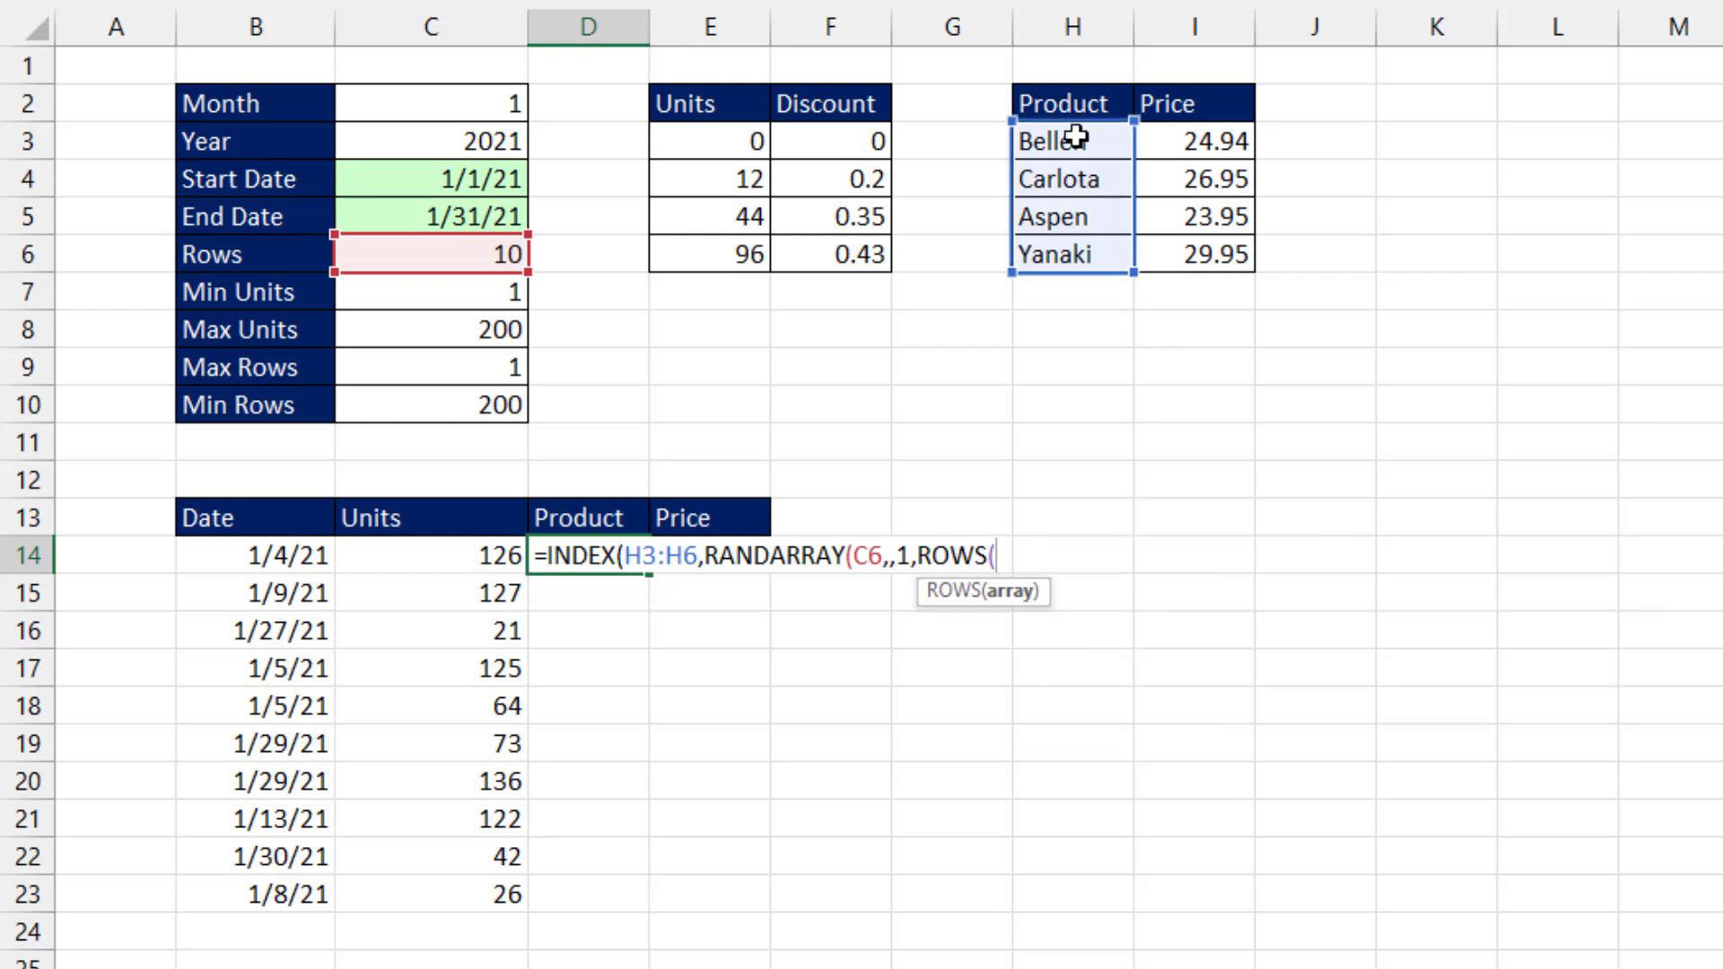
left_click_drag(1077, 131, 1097, 259)
type(")")
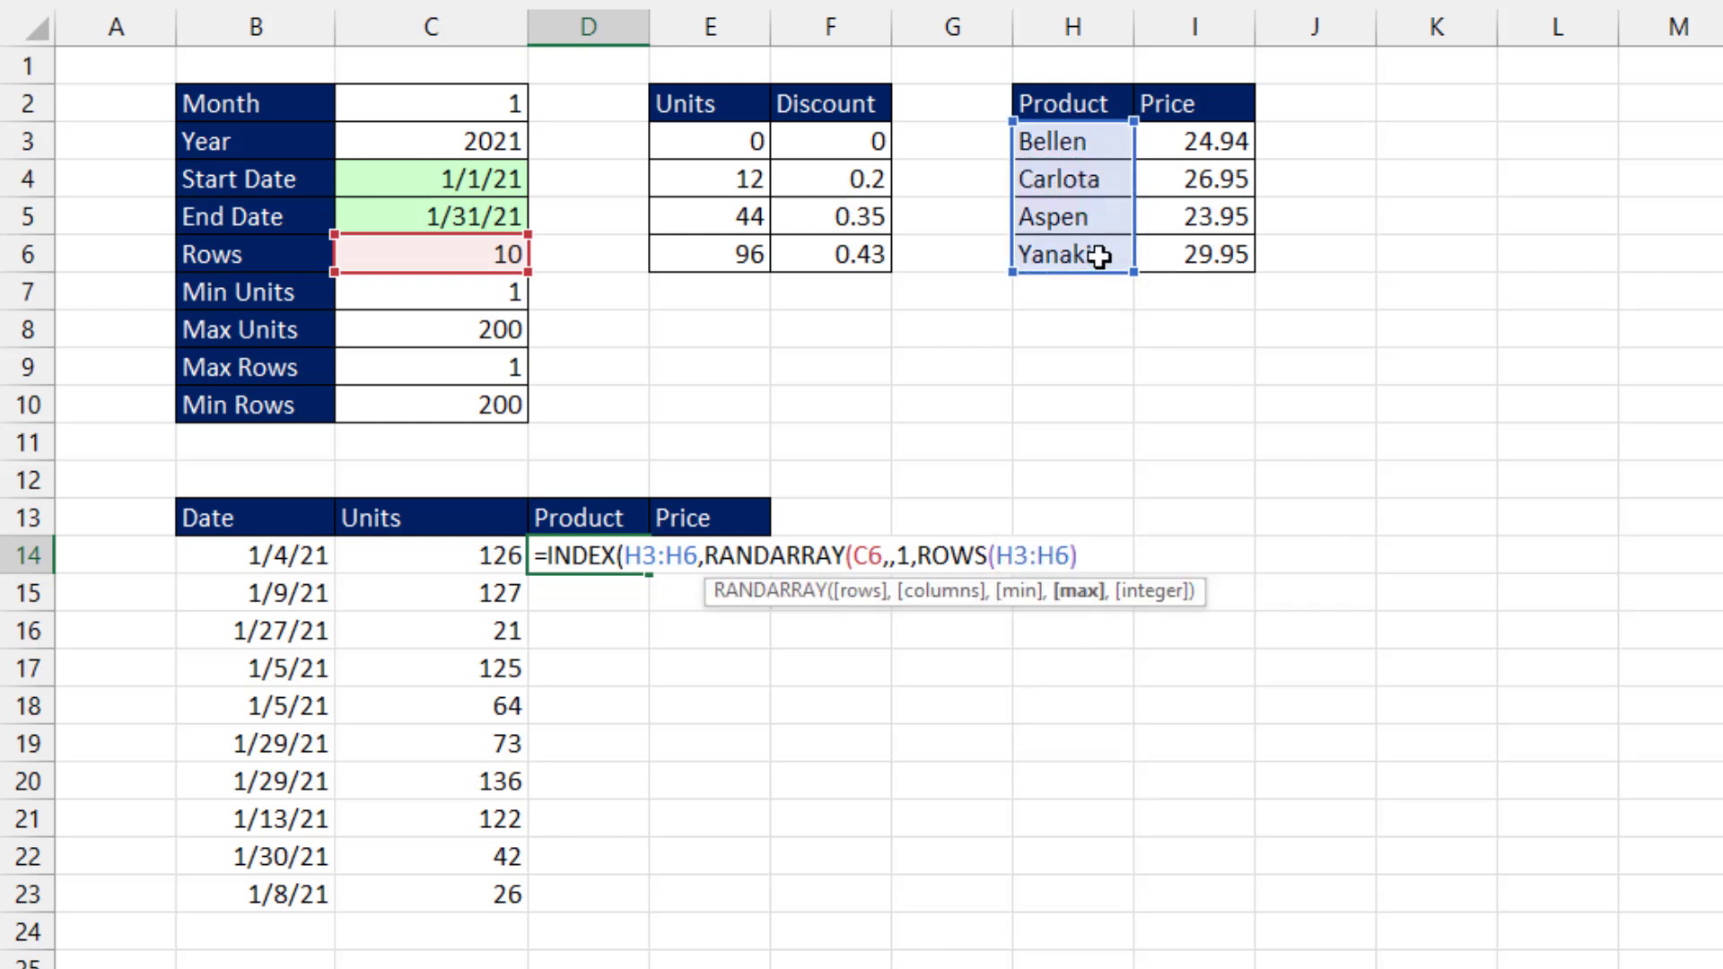
type(",1")
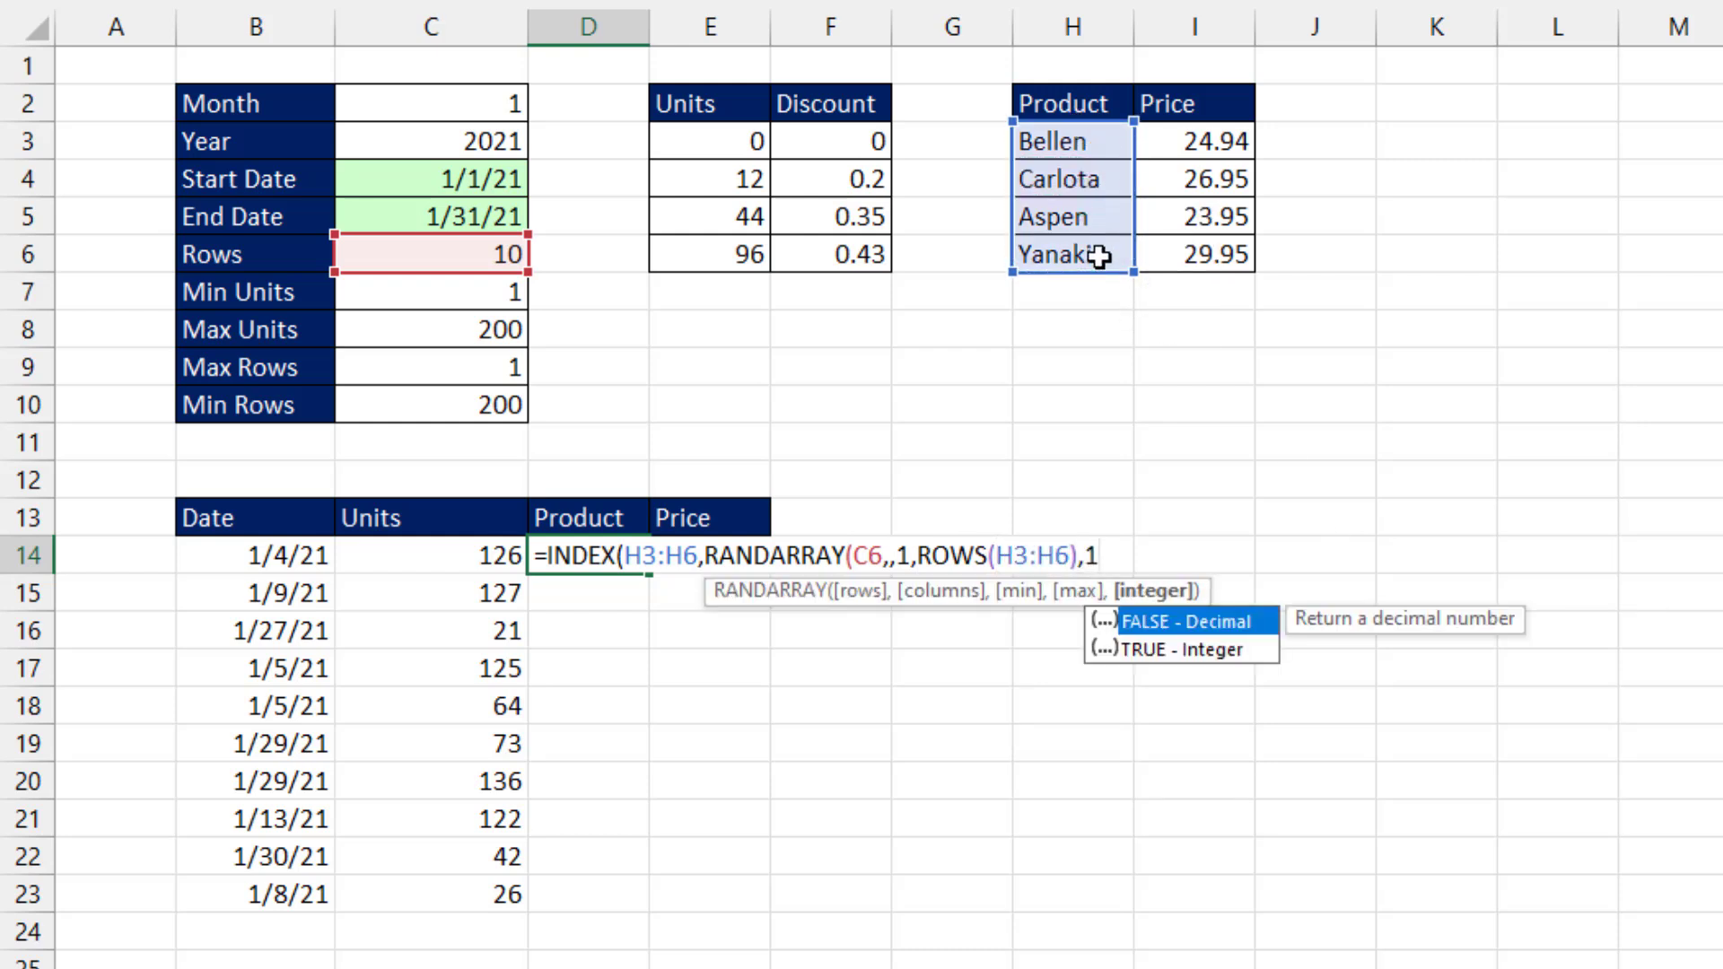
type(")")
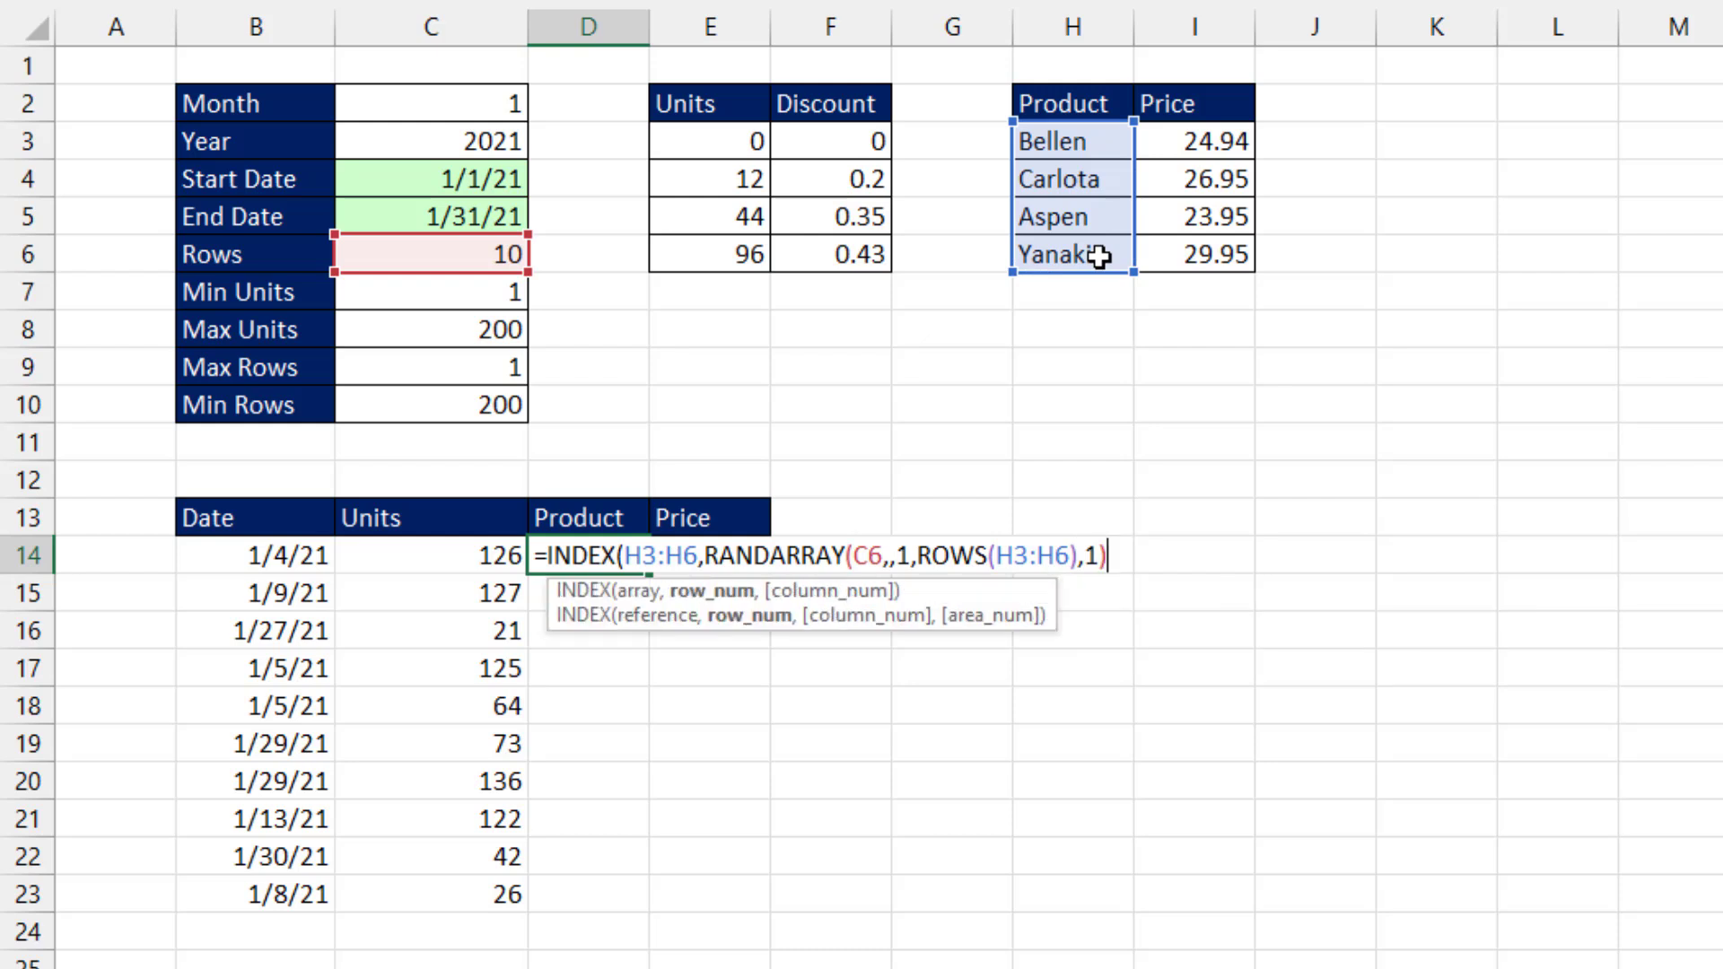
Close the INDEX formula so ten product names spill, then recalculate twice
left_click(712, 594)
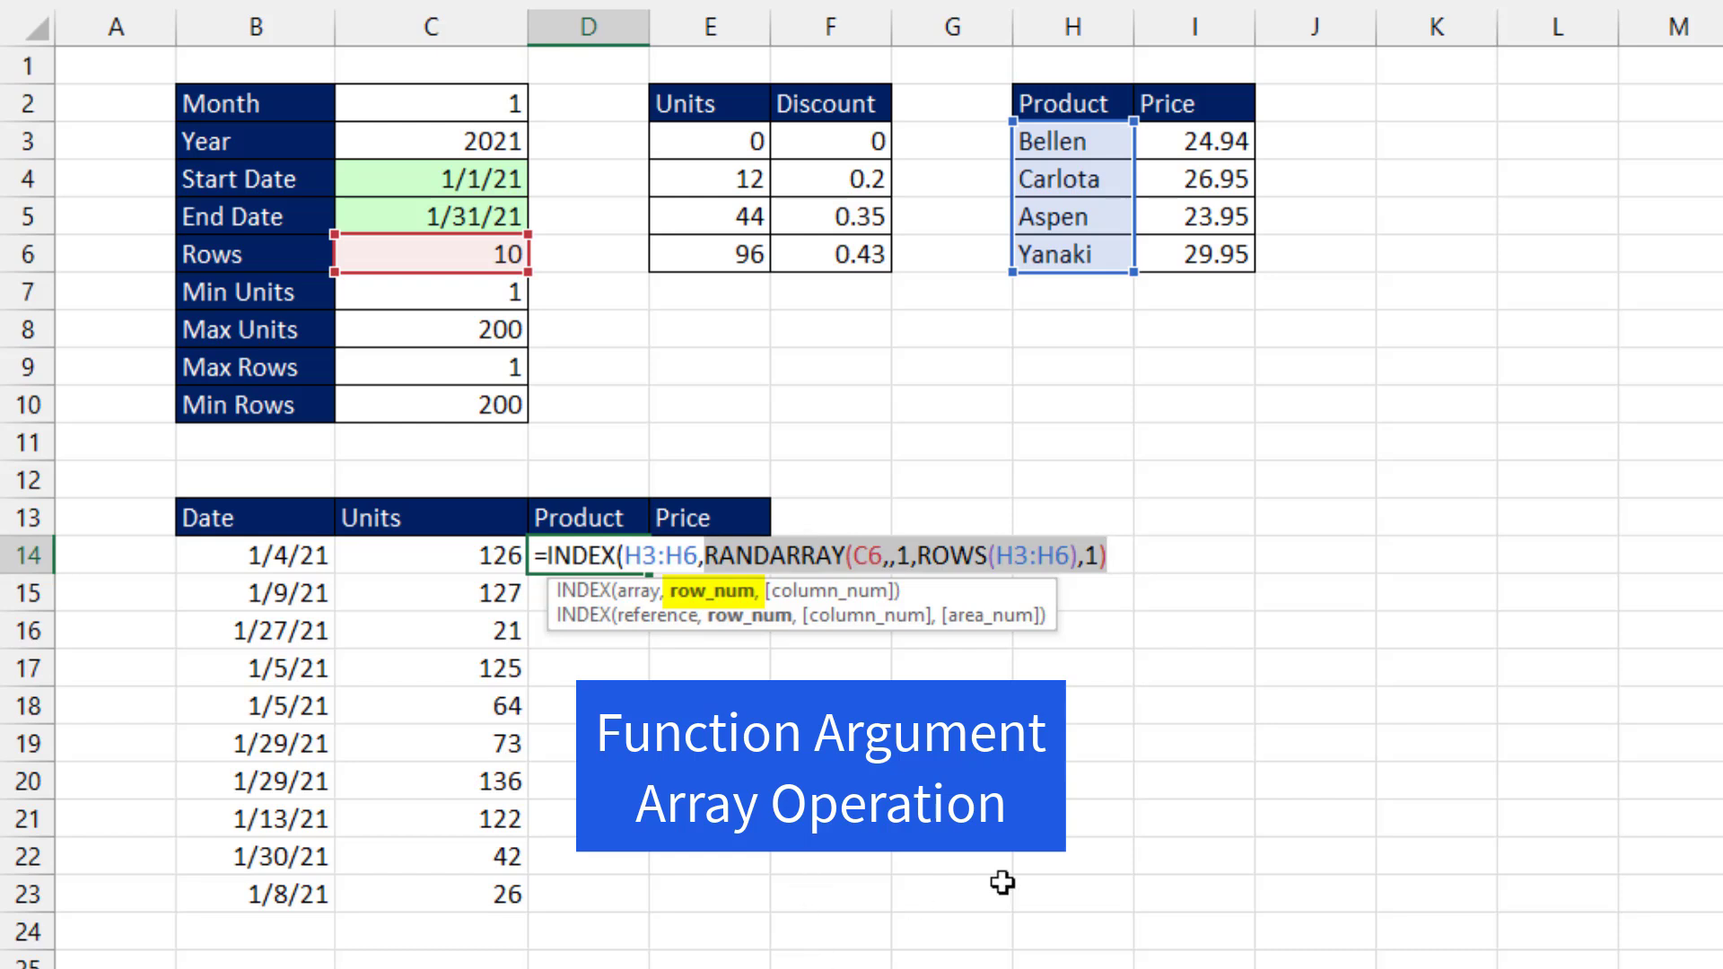
left_click(1122, 562)
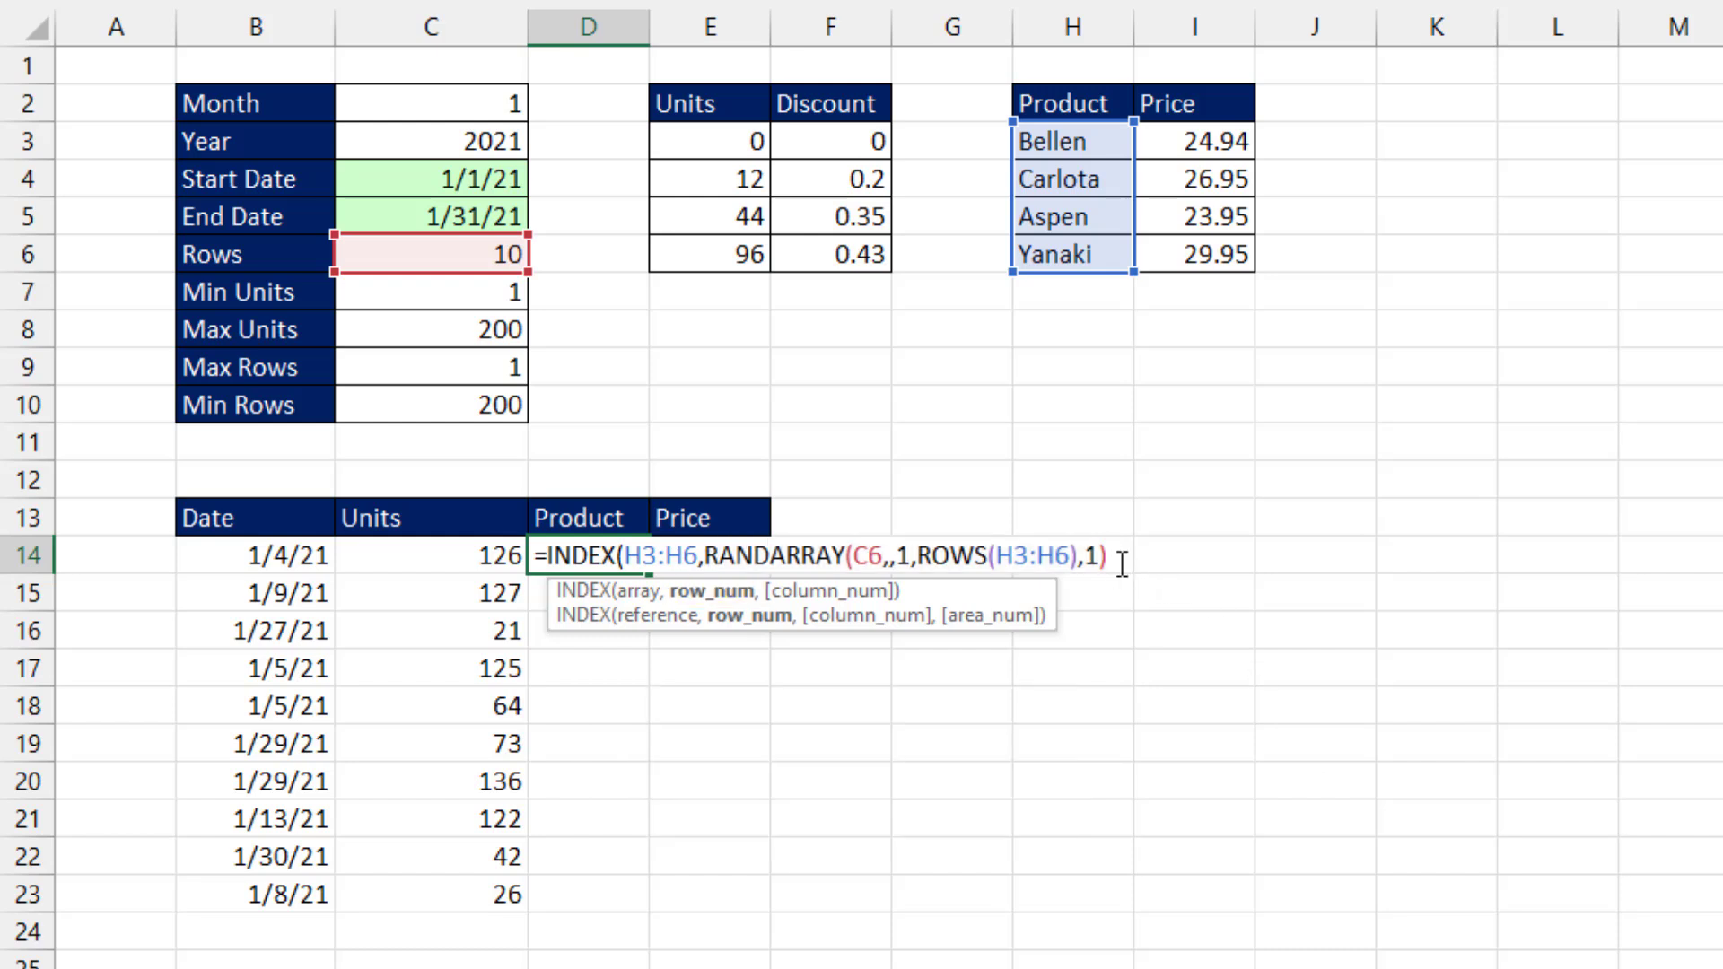
type(")")
key("Return")
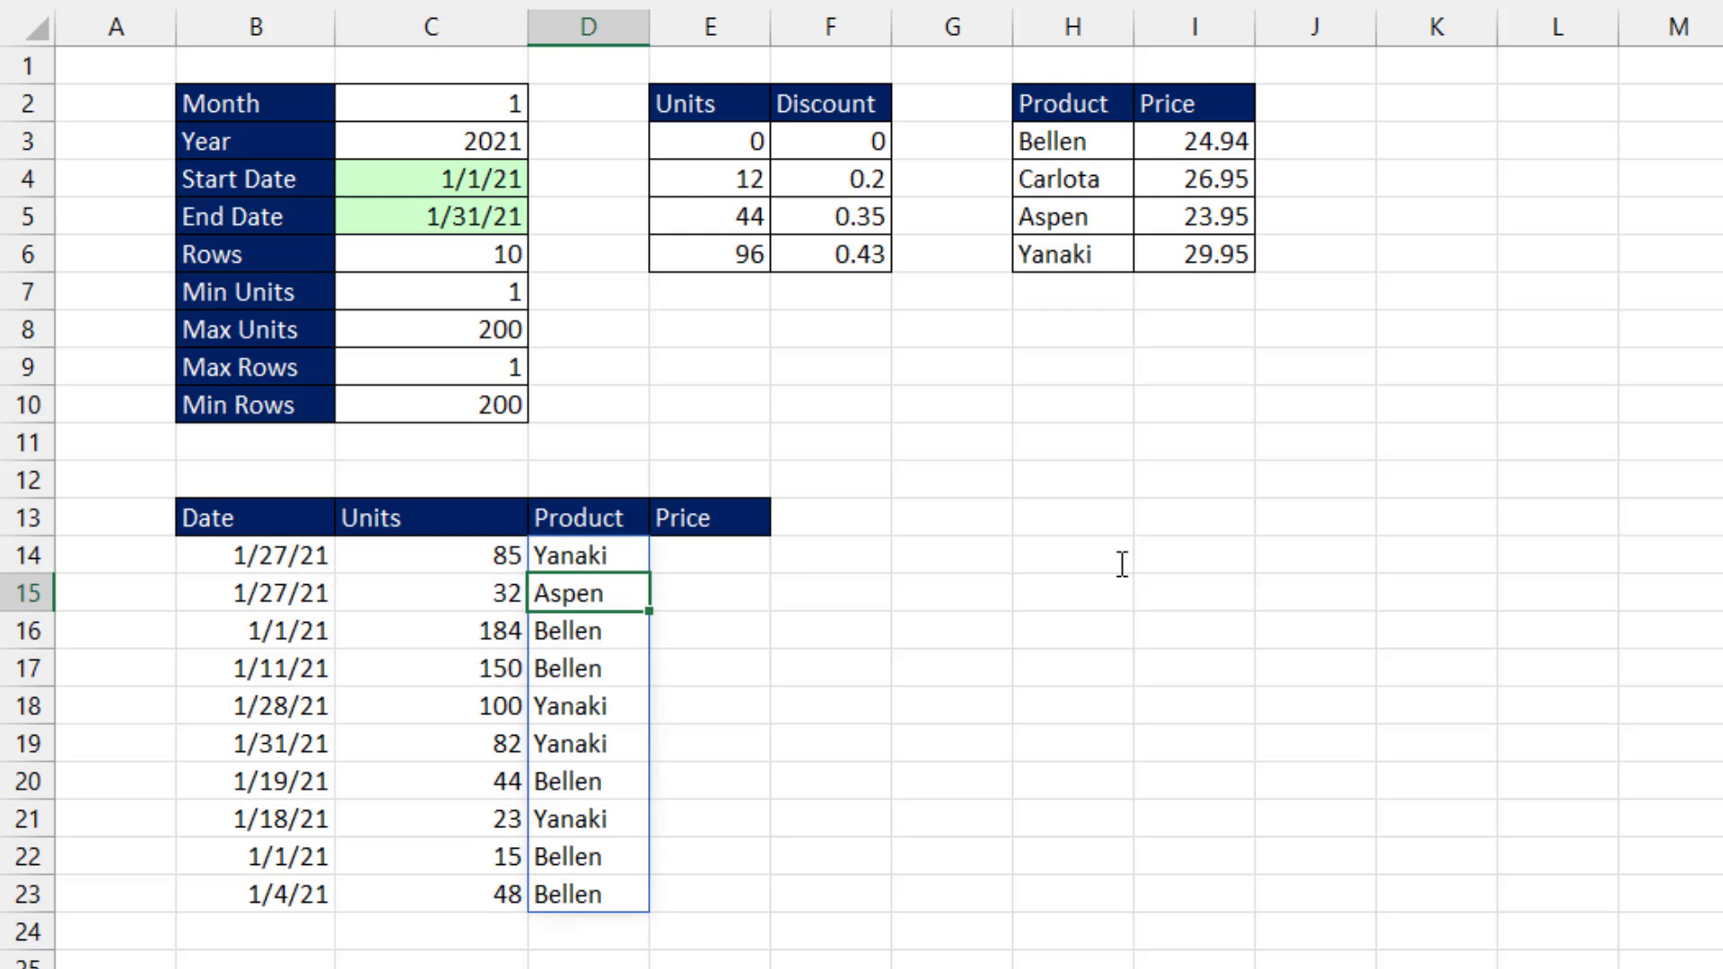
key("F9")
key("F9")
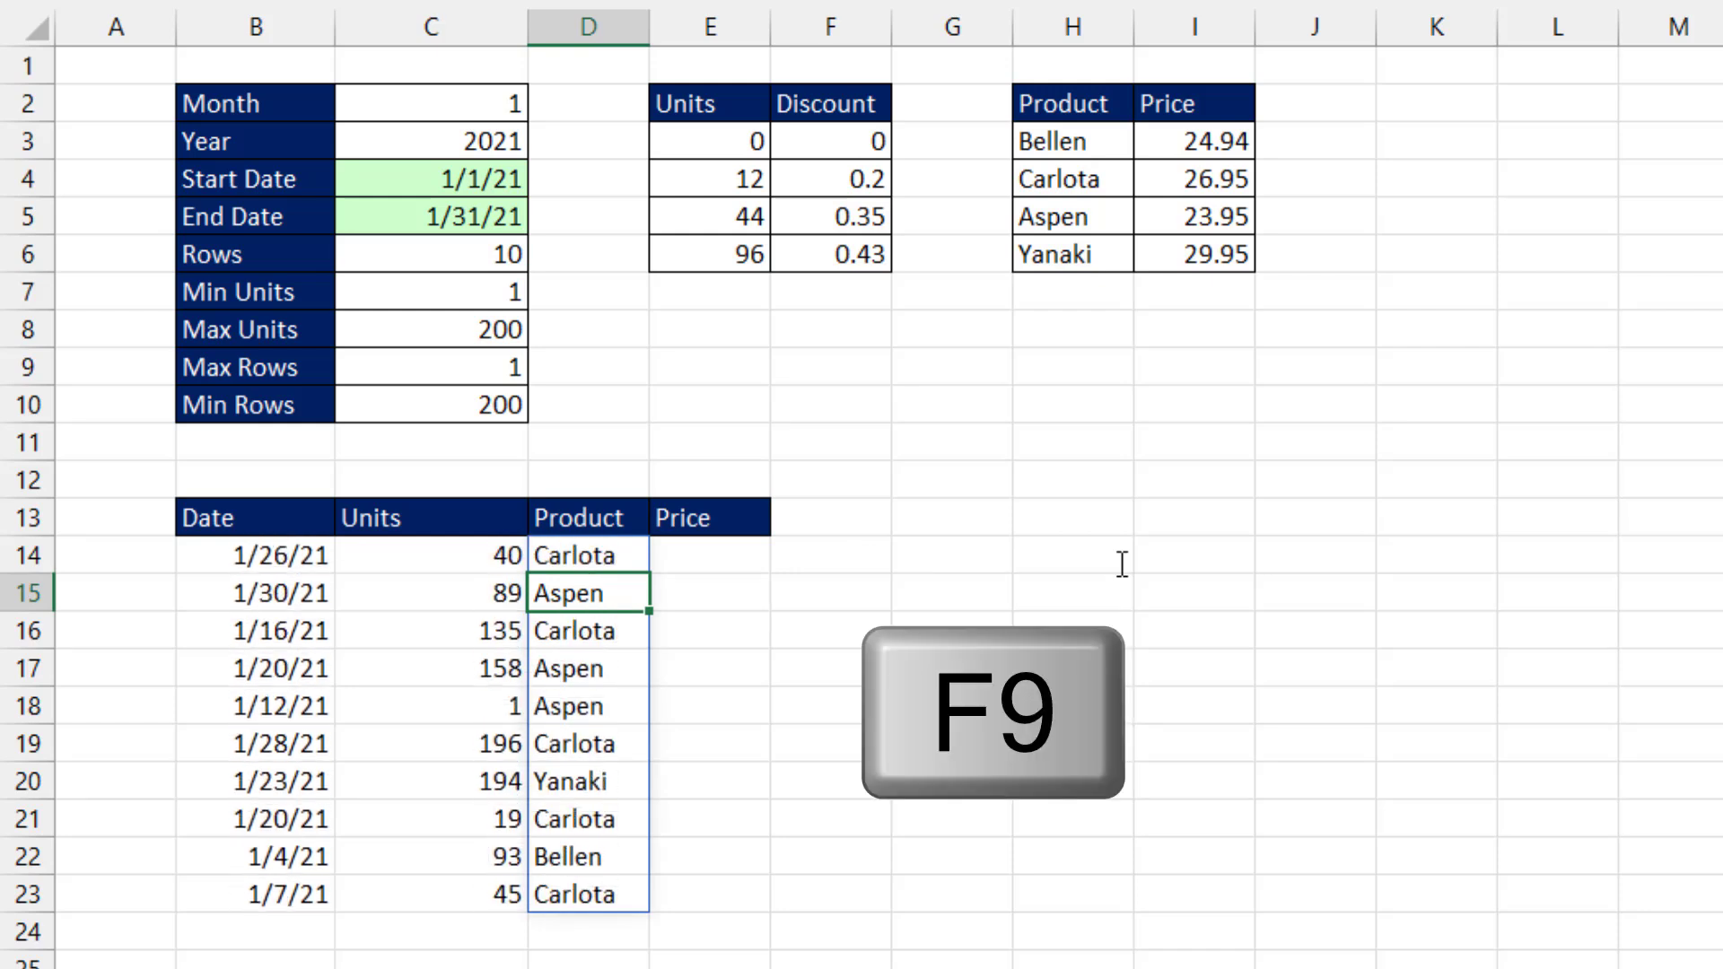
key("F9")
key("F9")
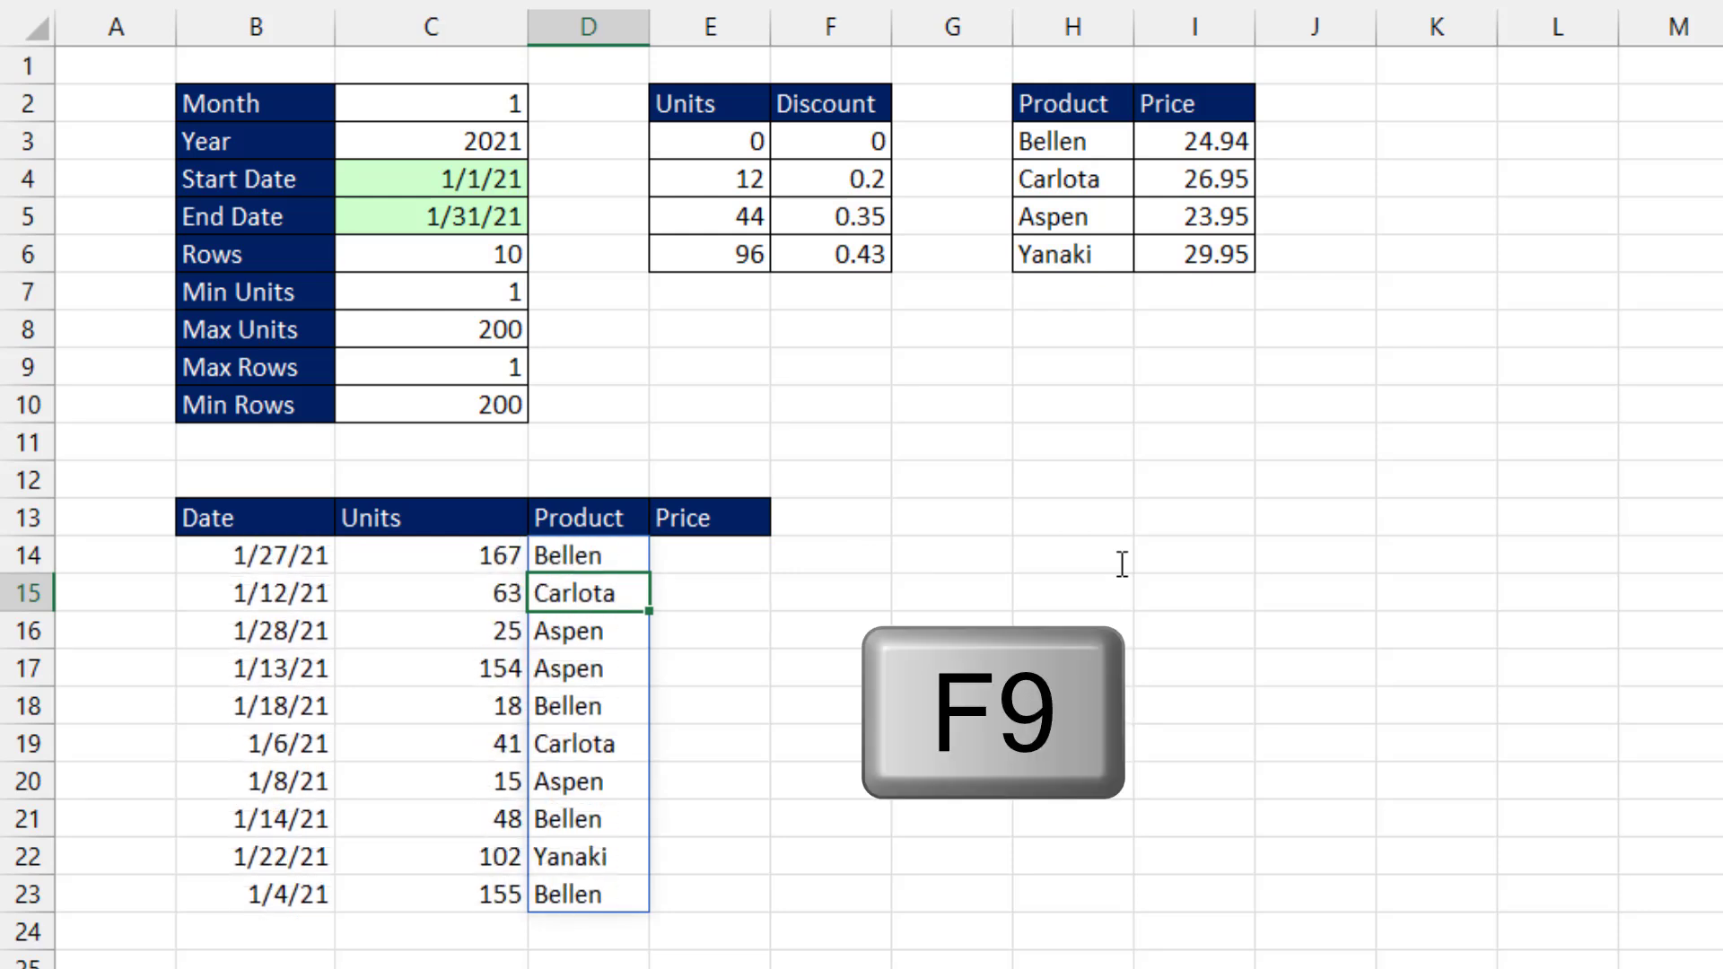
Enter =XLOOKUP(D14#,H3:H6,I3:I6) in E14 to return each product's price
left_click(705, 552)
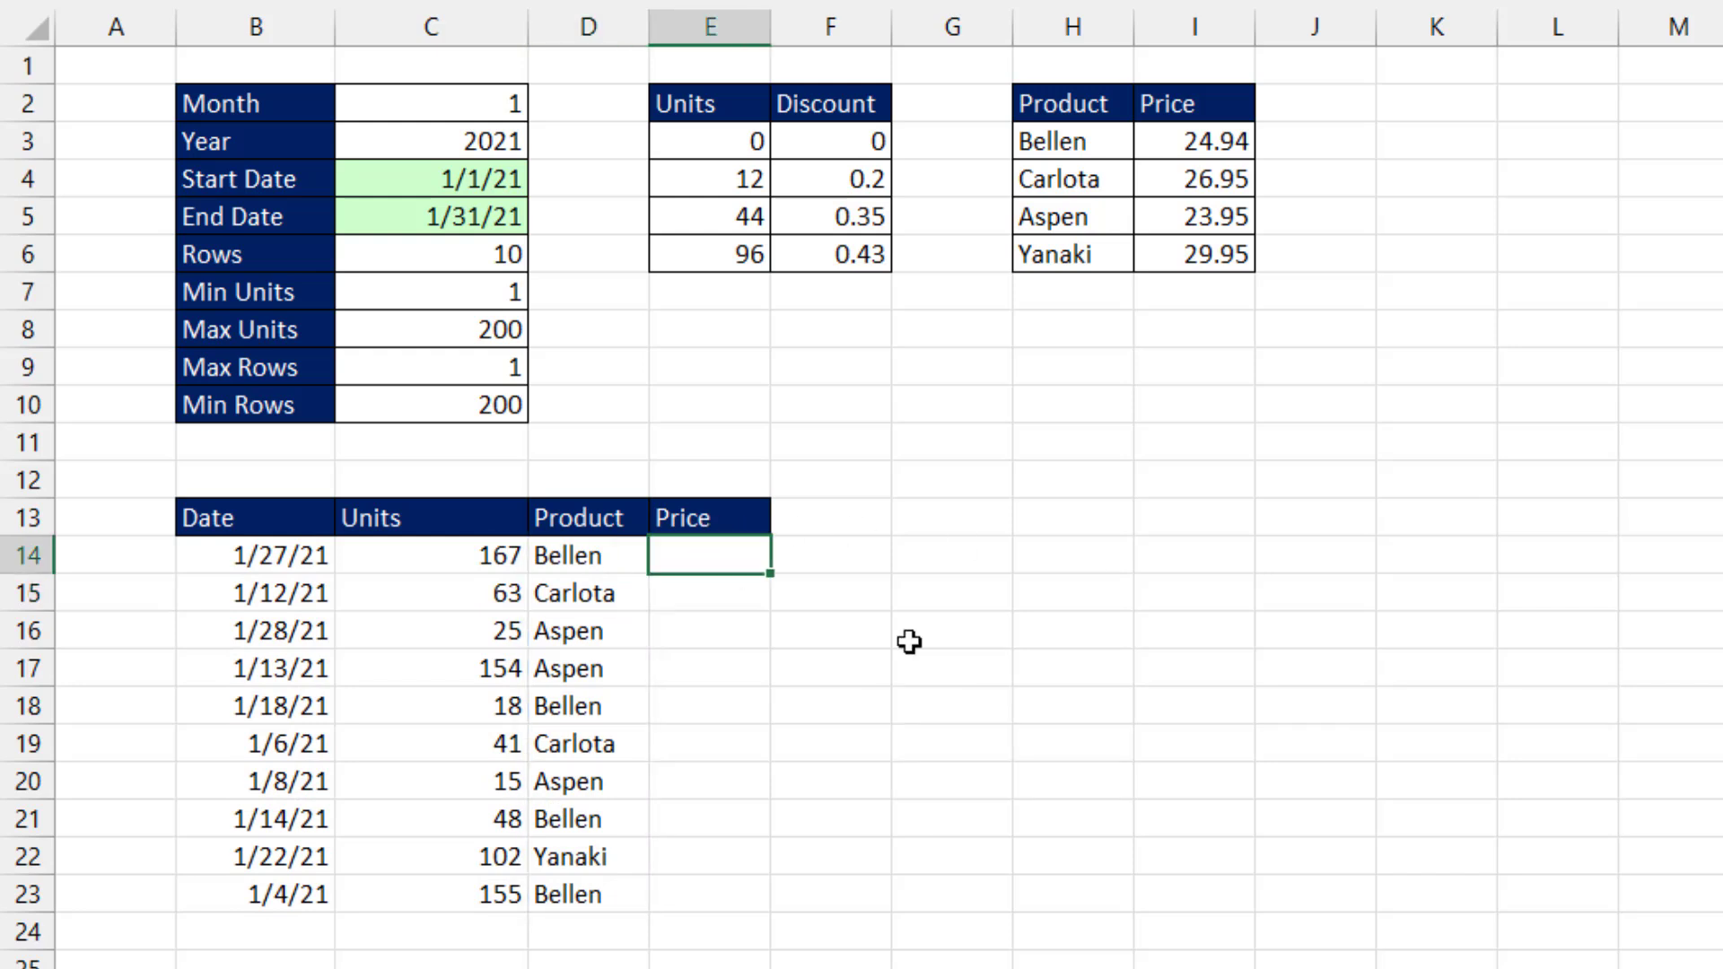
type("=xl")
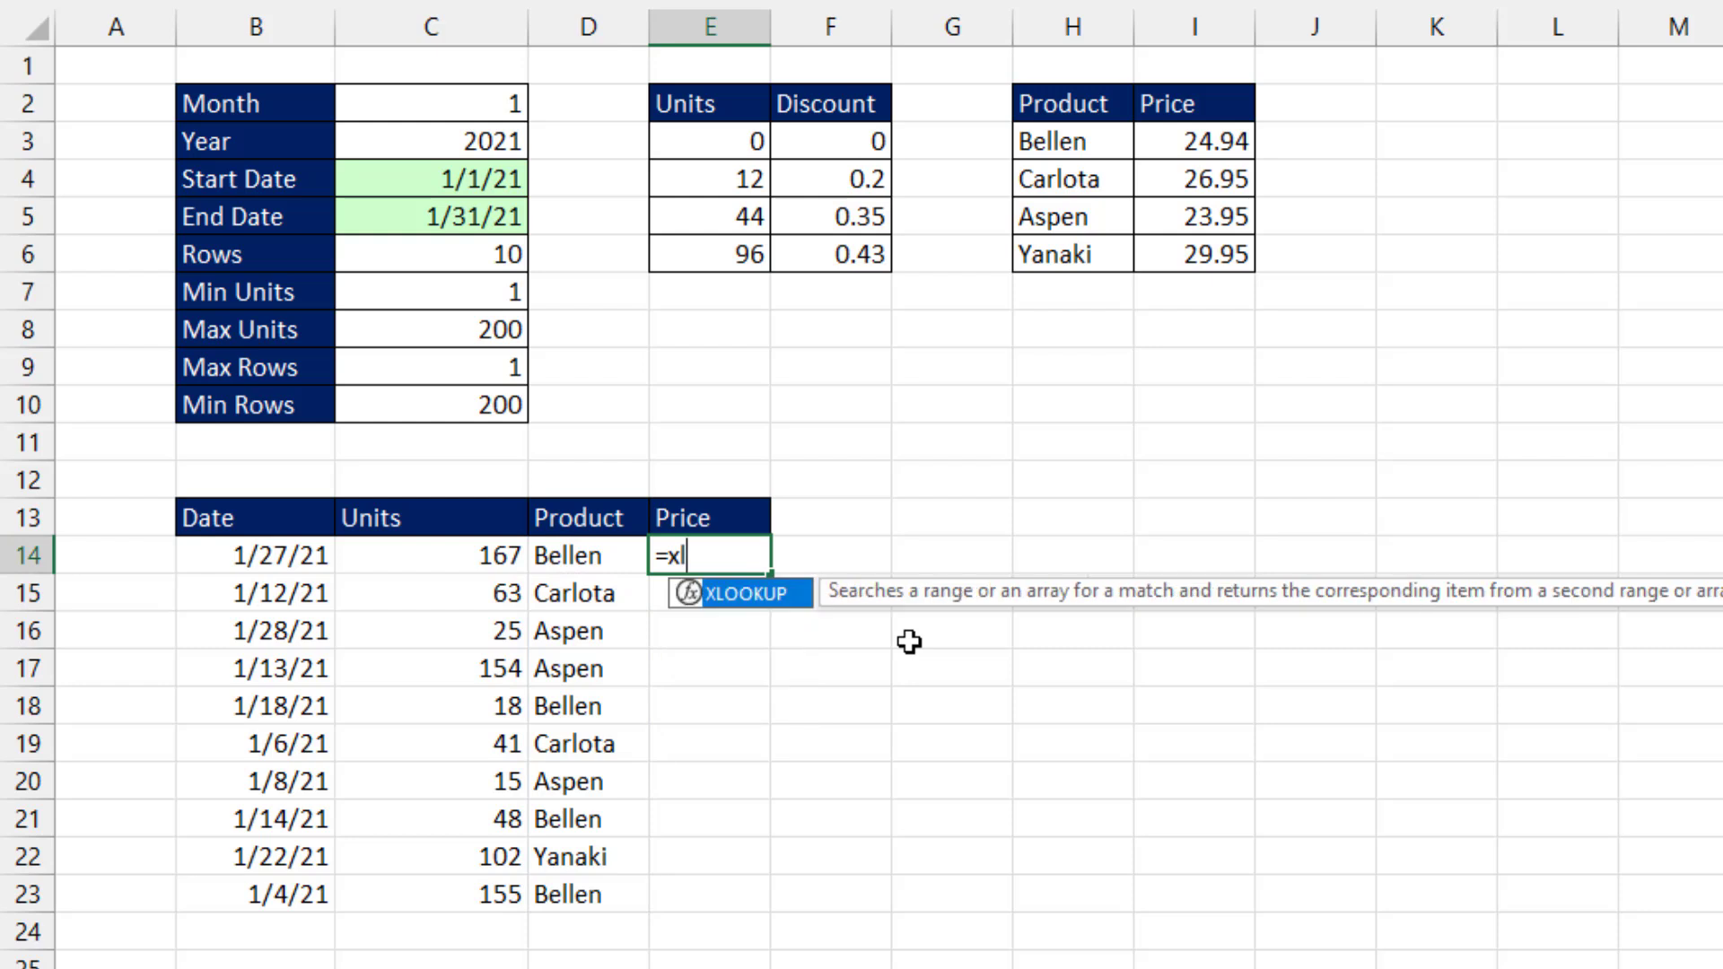
key("Tab")
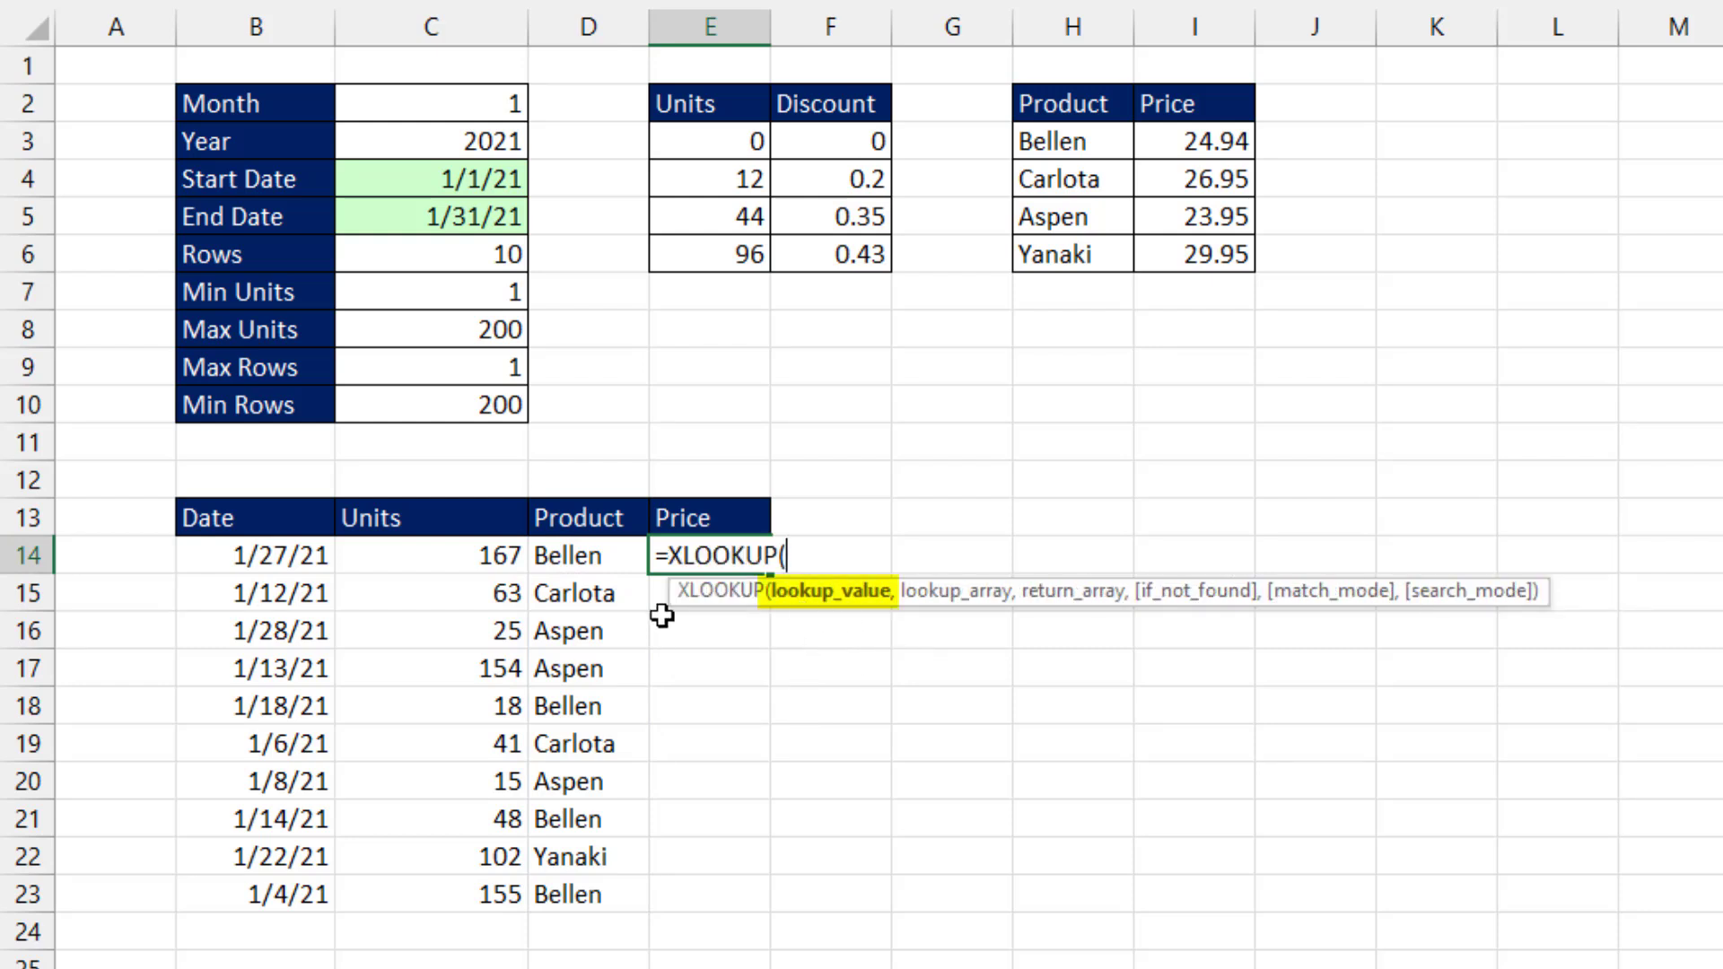
left_click_drag(579, 545, 605, 880)
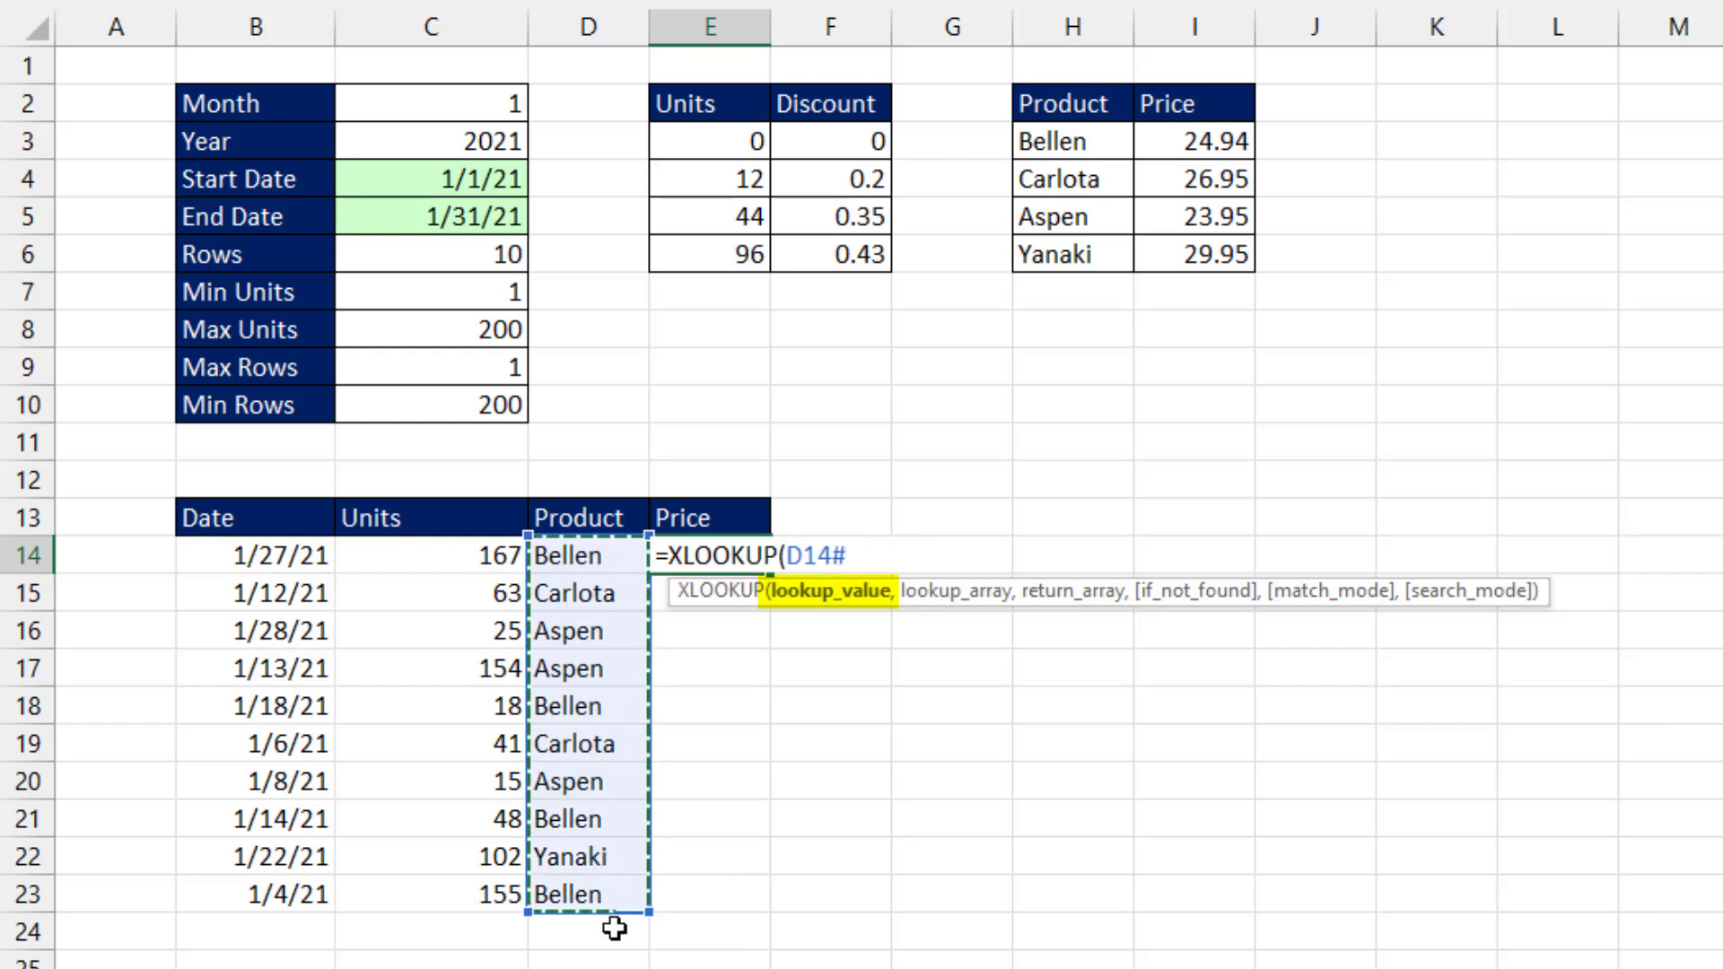
type(",")
left_click_drag(1031, 142, 1032, 260)
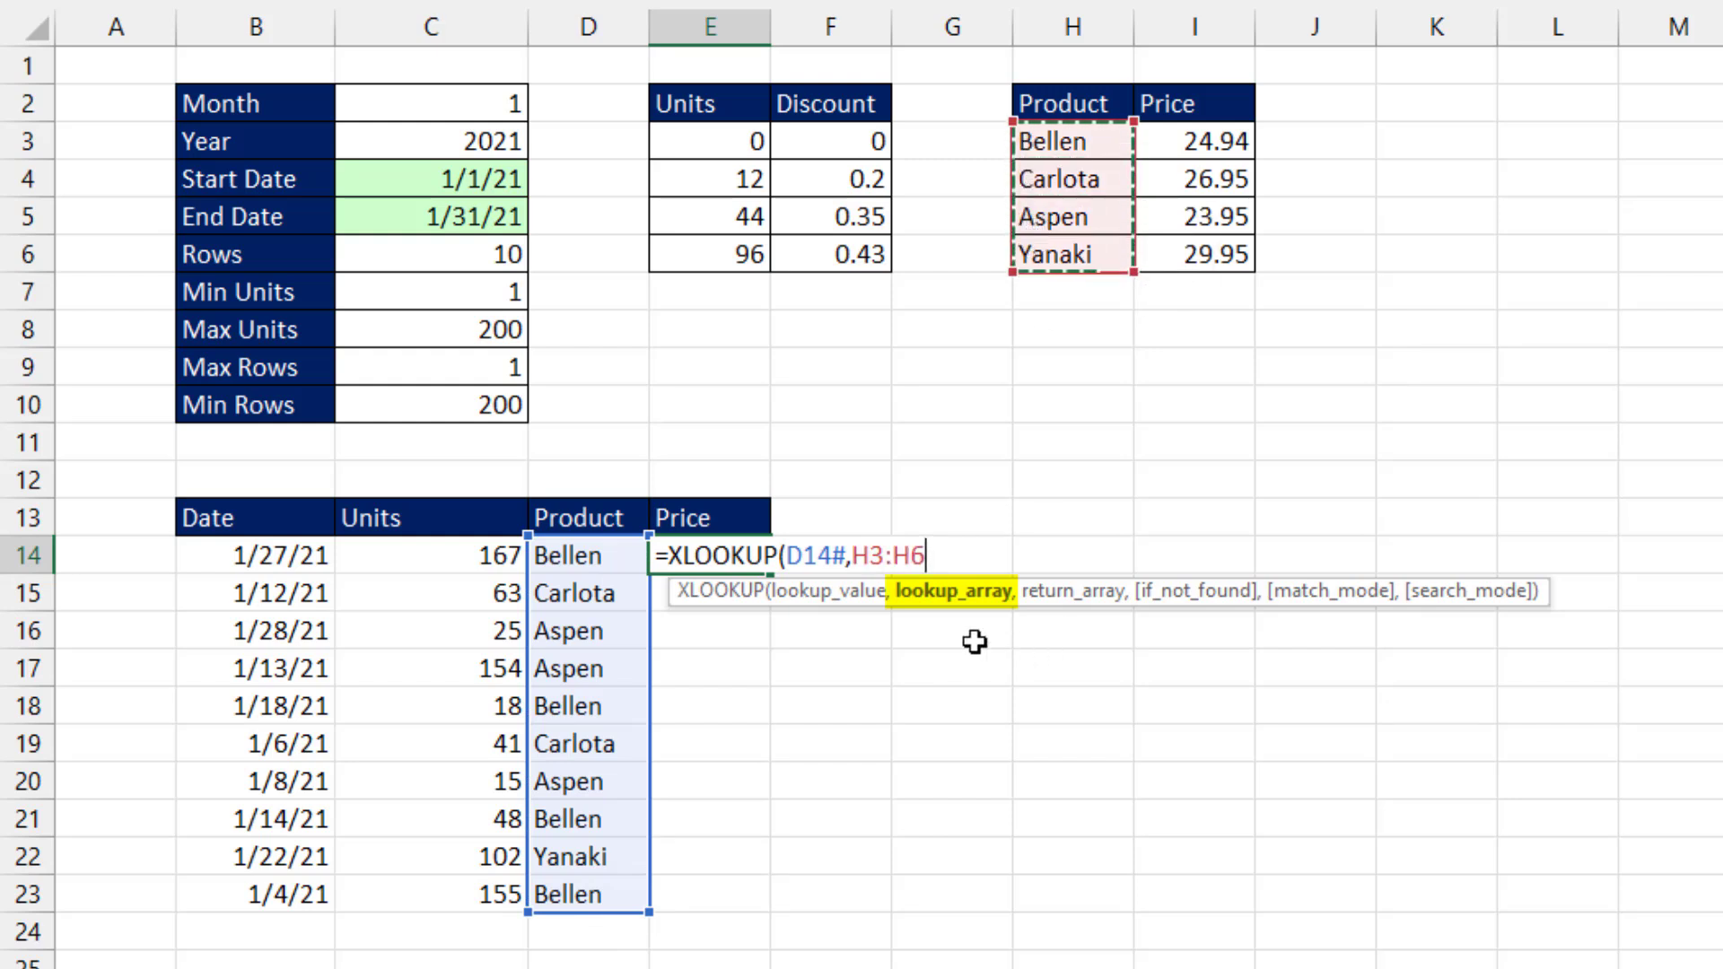
type(",")
left_click_drag(1183, 142, 1177, 257)
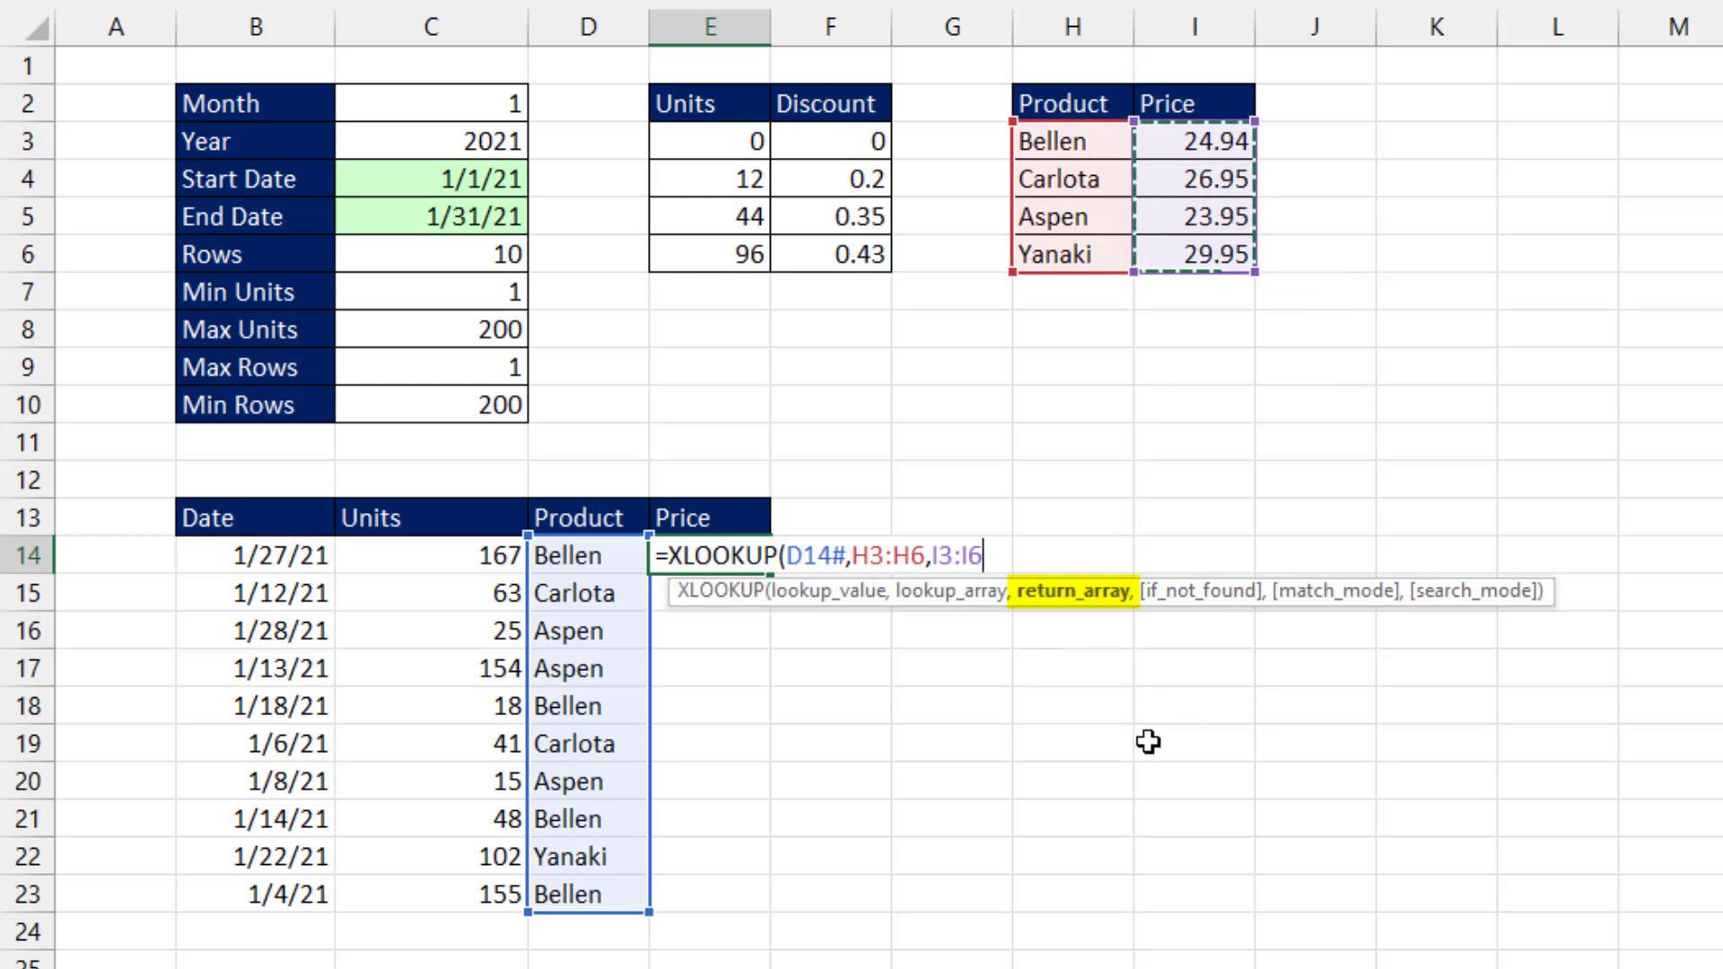
type(")")
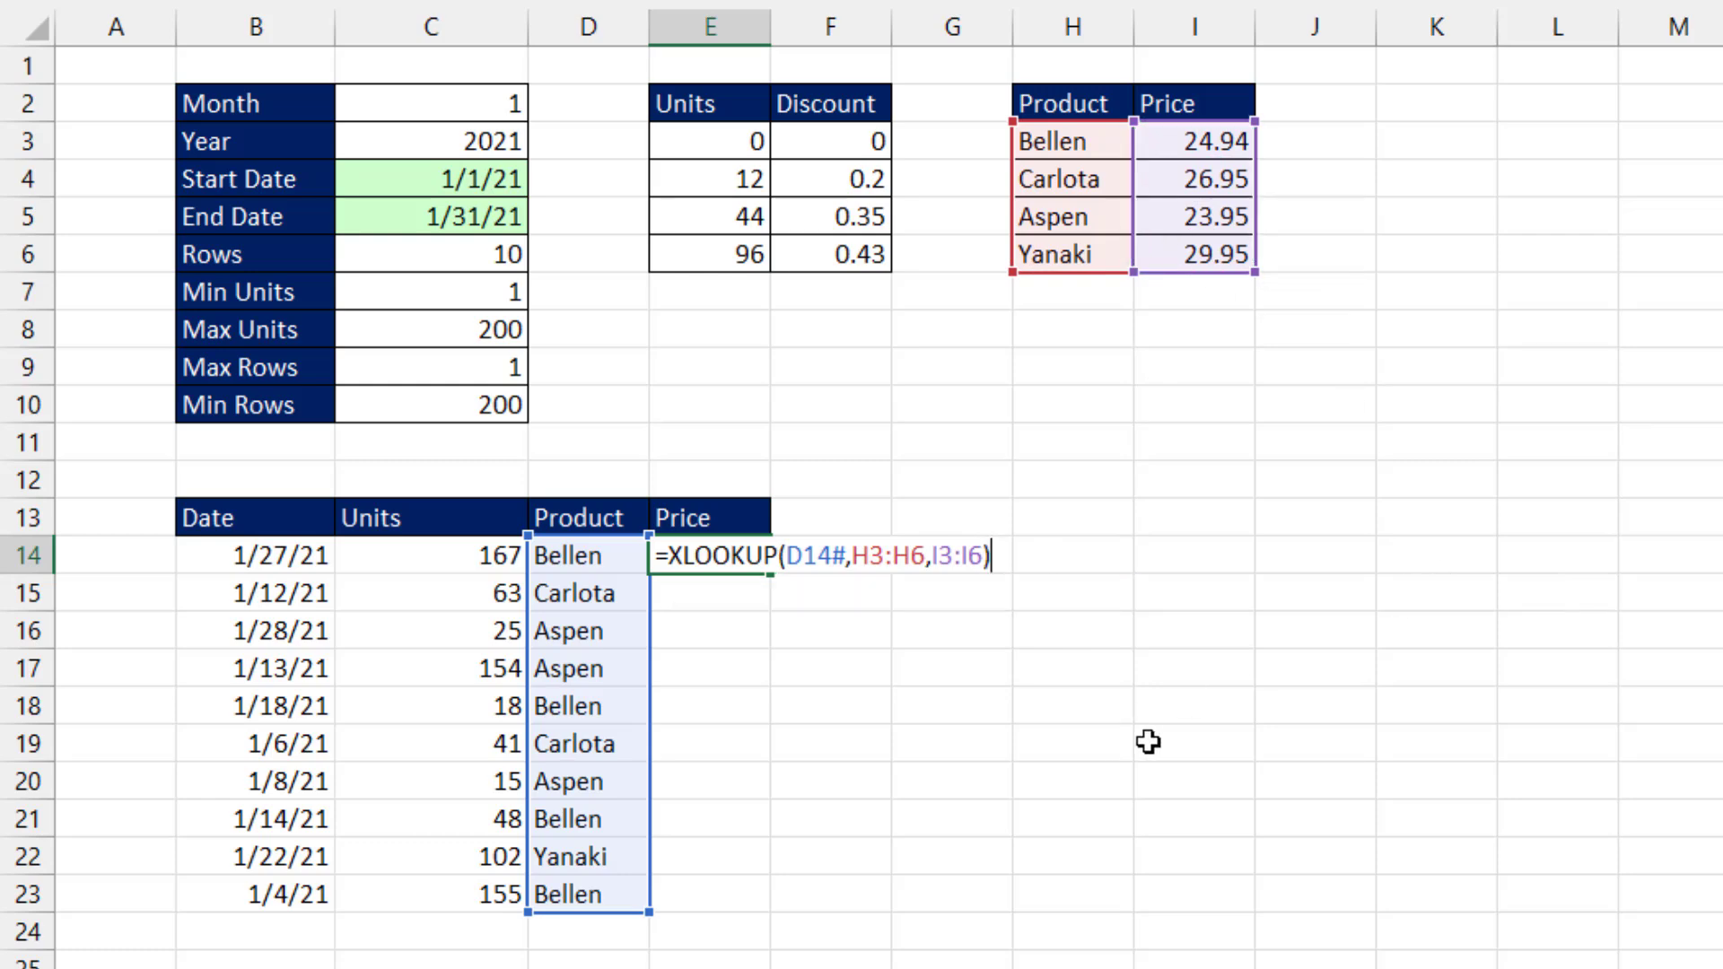
key("Return")
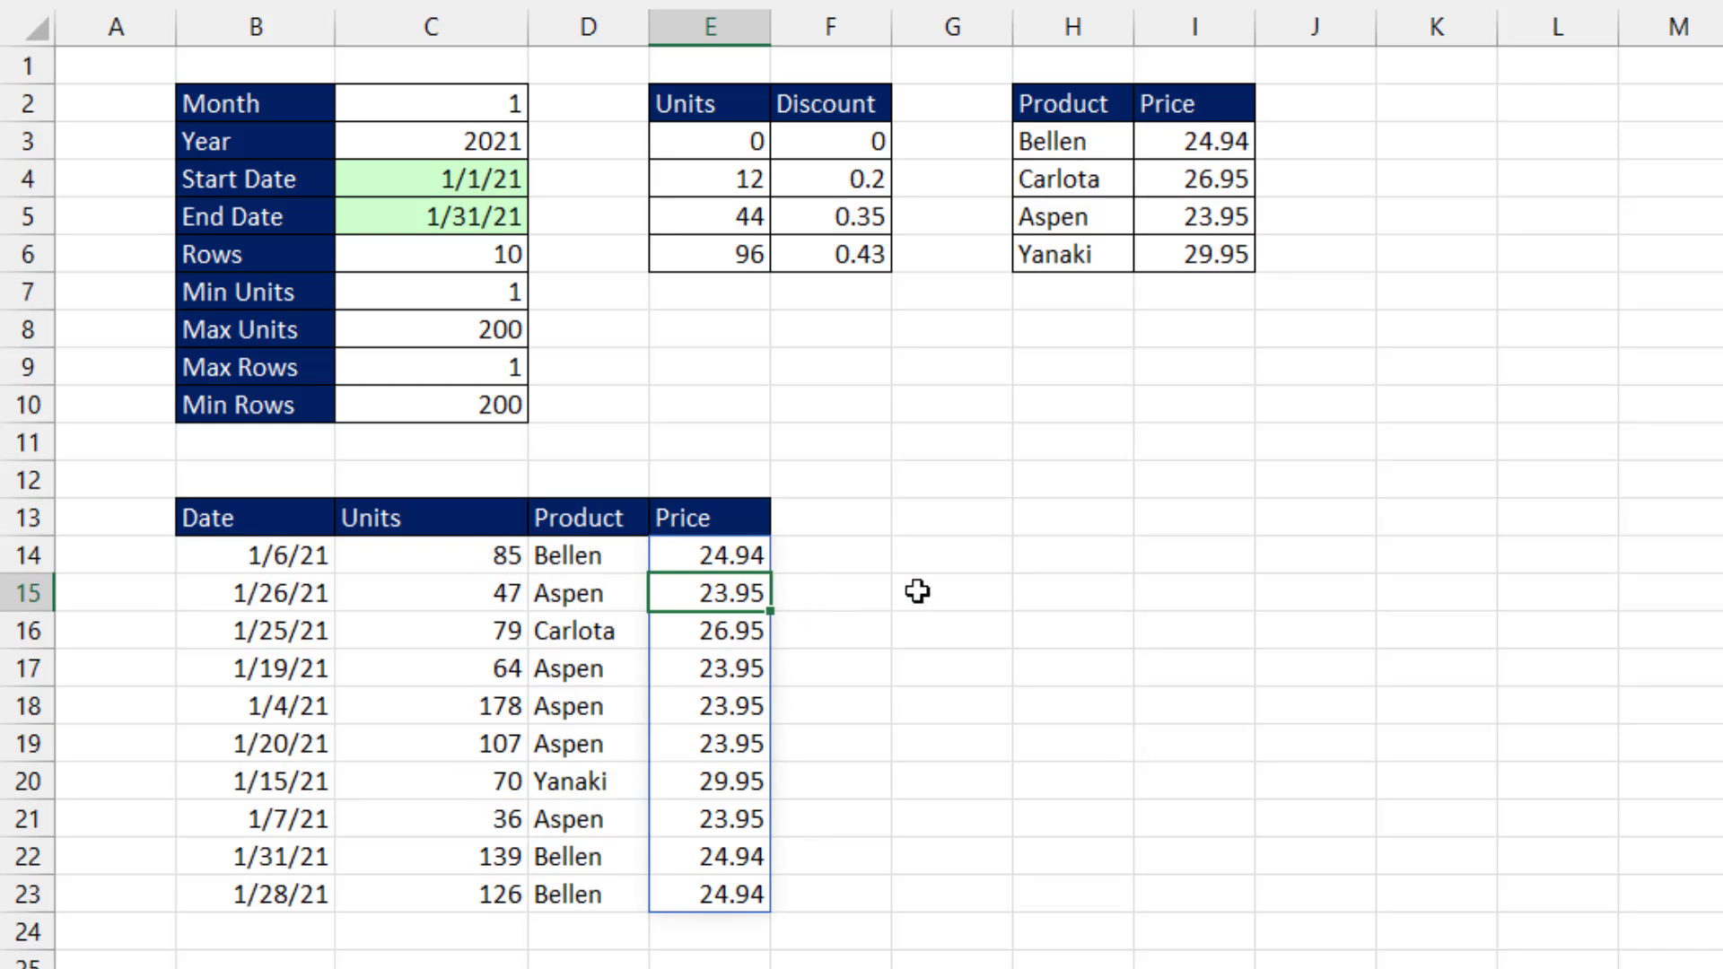
Enter =LOOKUP(C14#,E3:F6) in G14, giving discount rates from 0.2 to 0.43
left_click(931, 565)
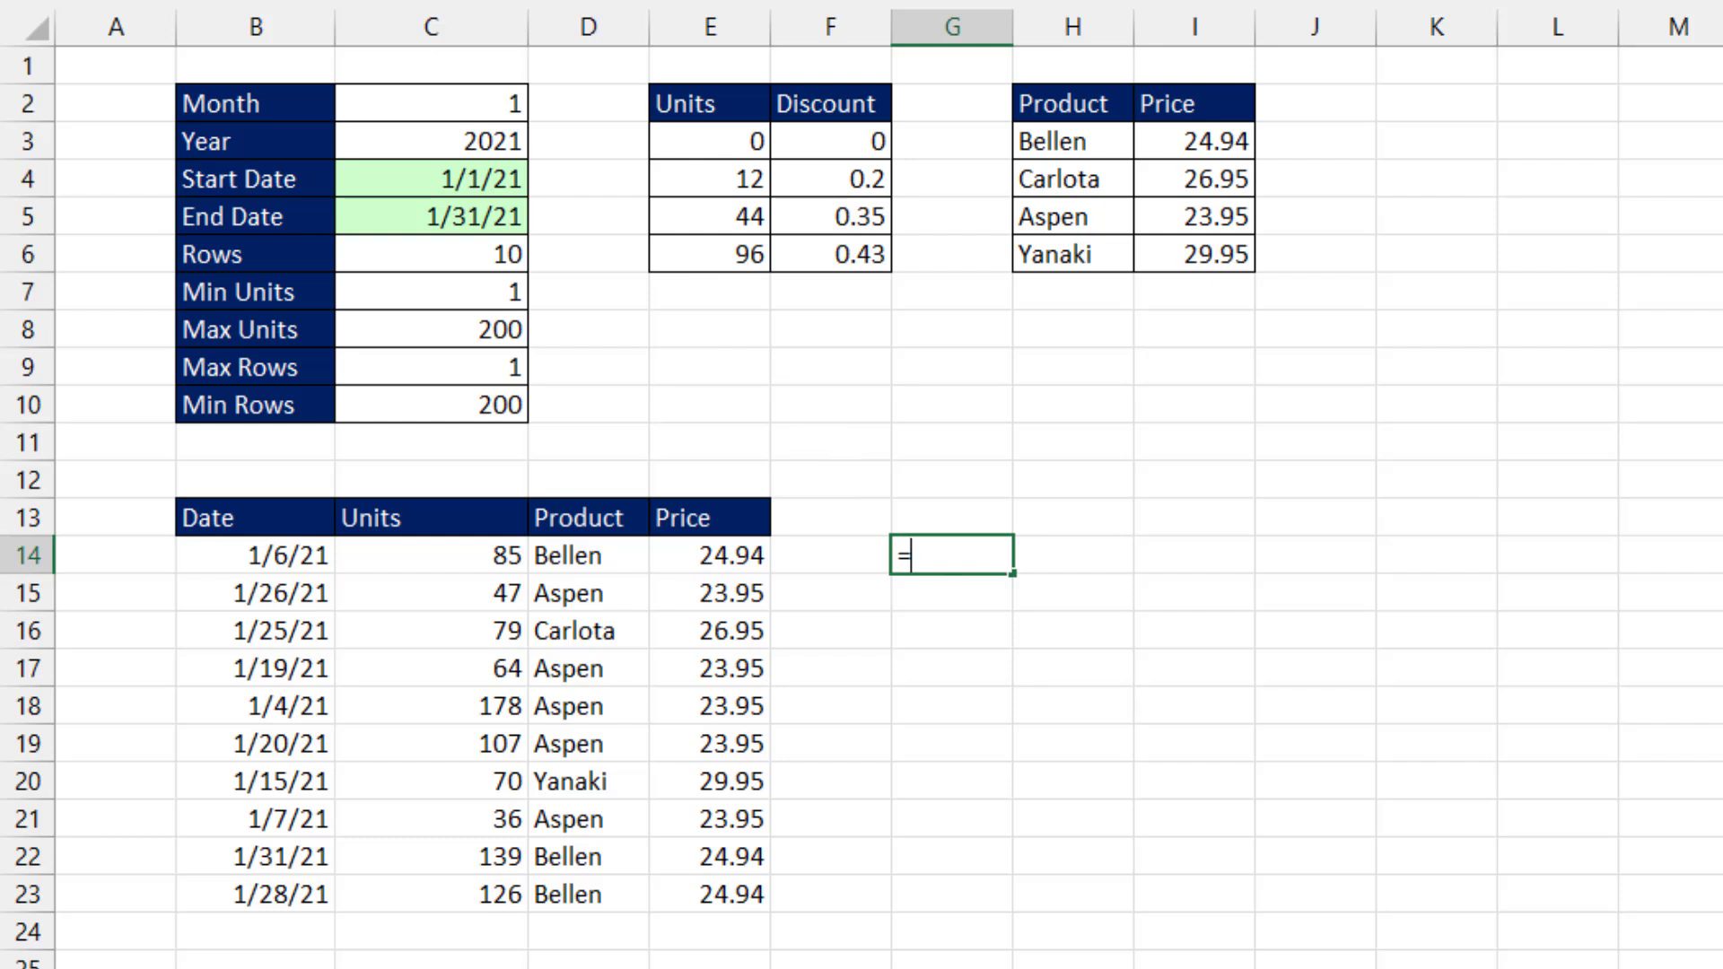
type("loo")
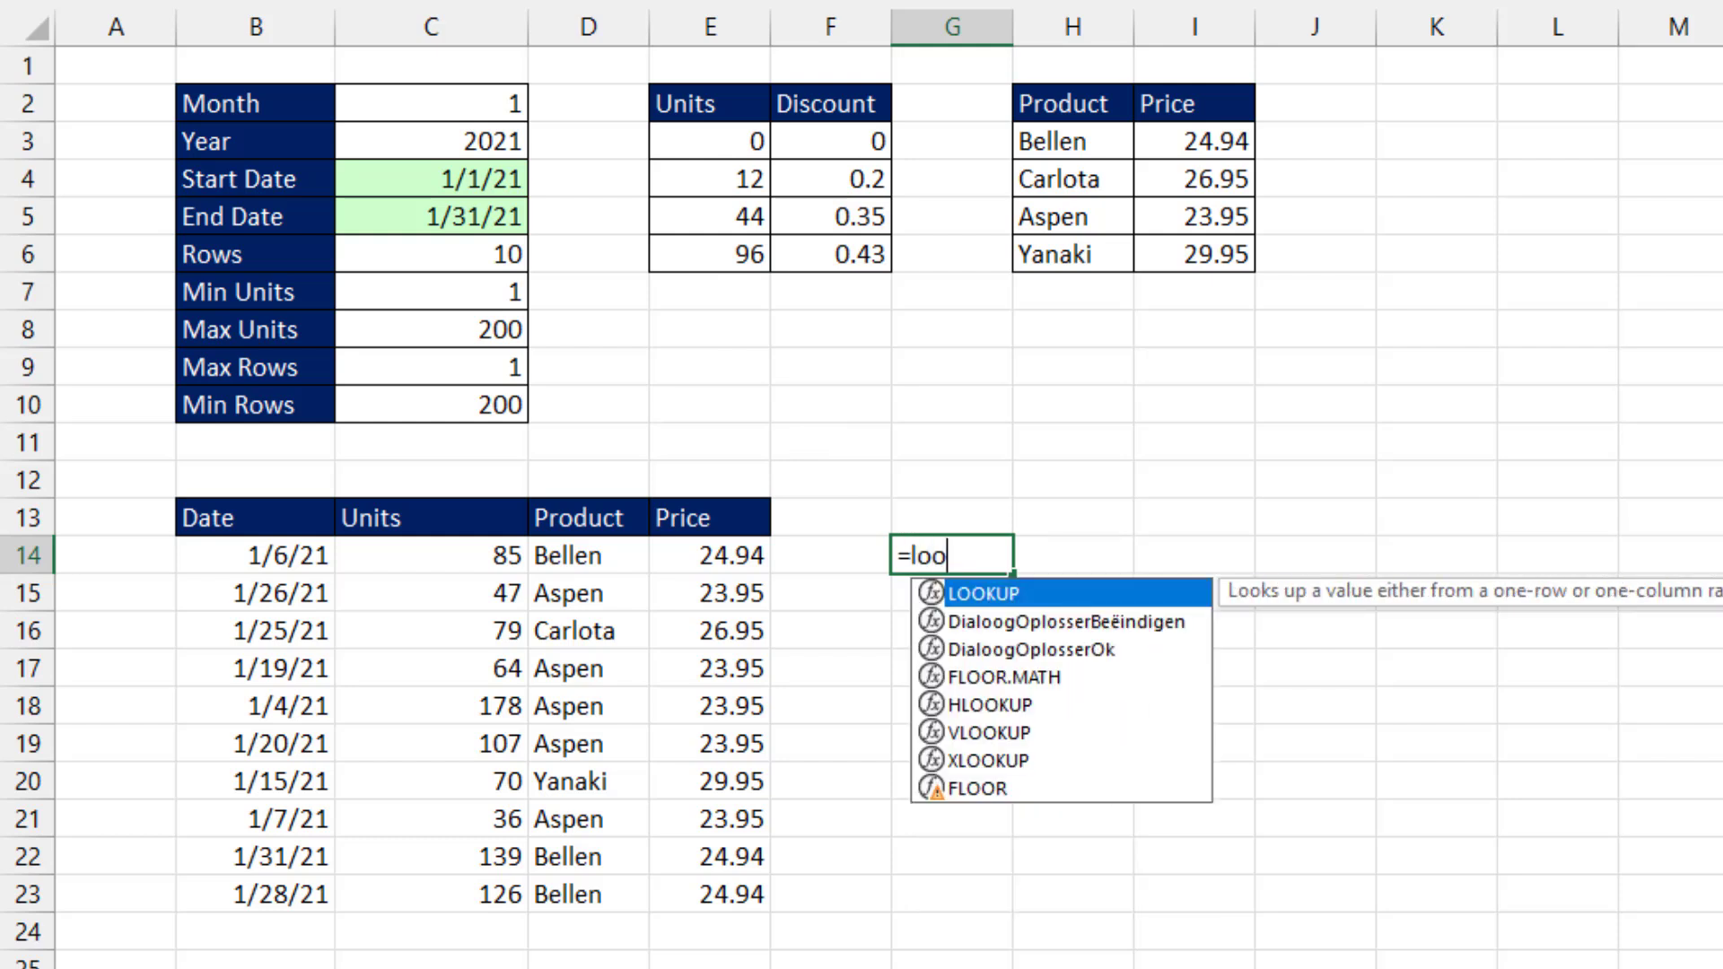
key("Tab")
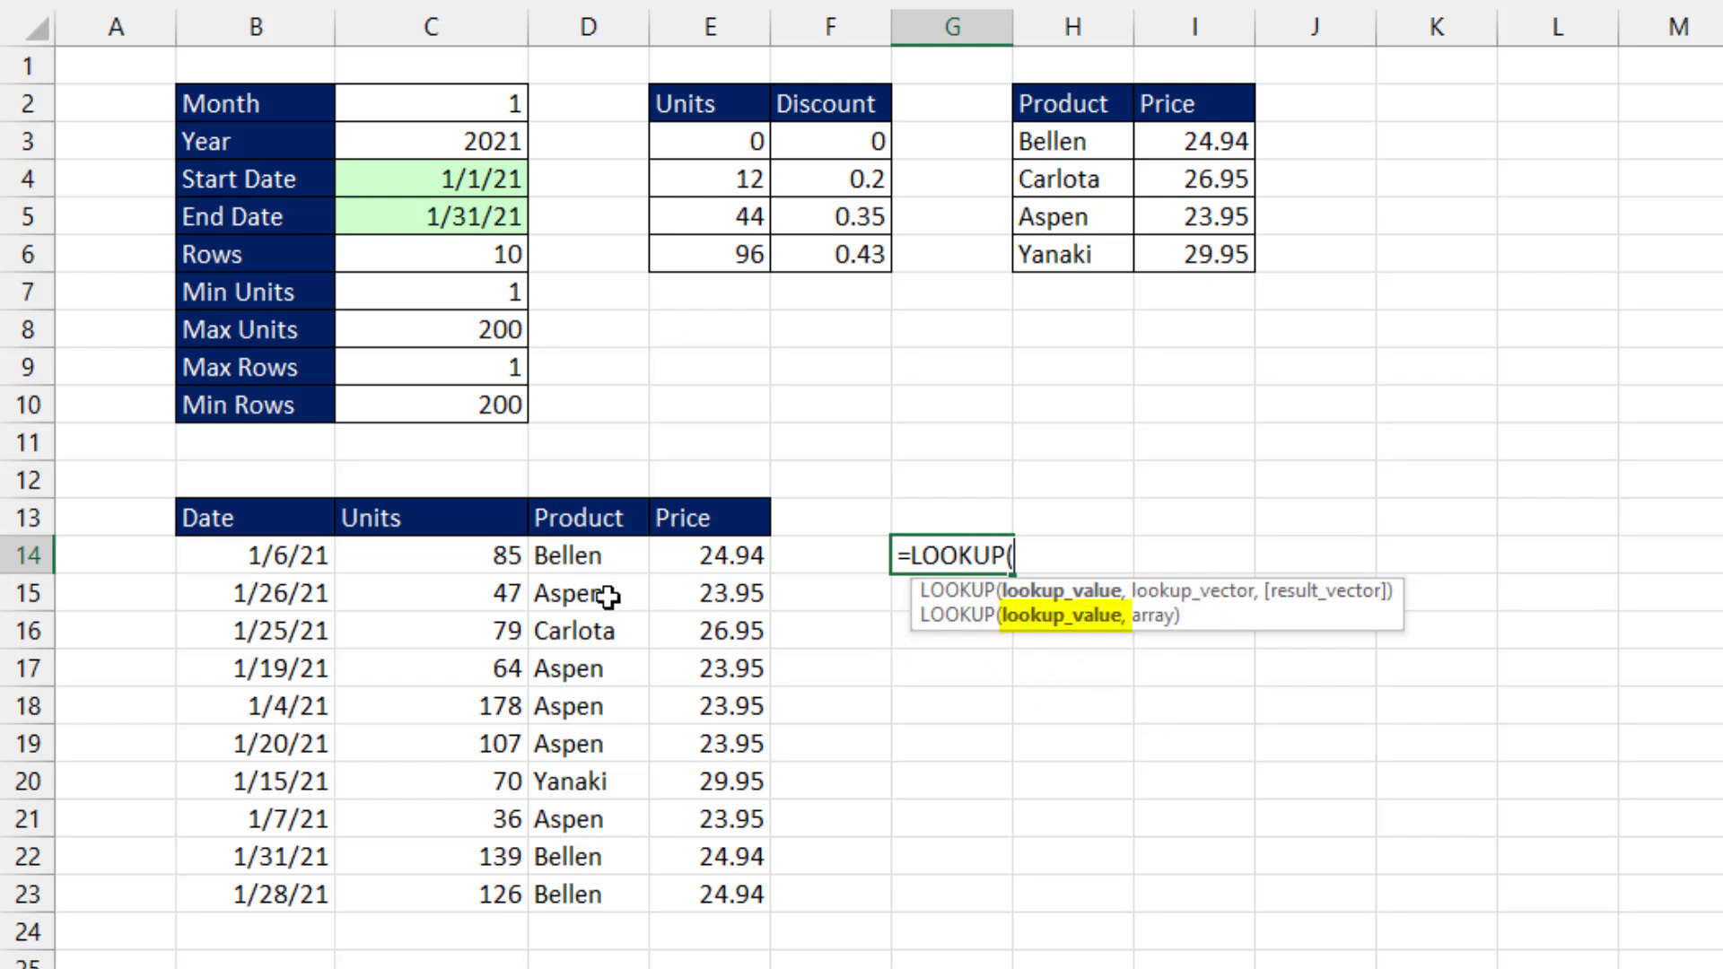
left_click_drag(446, 560, 376, 889)
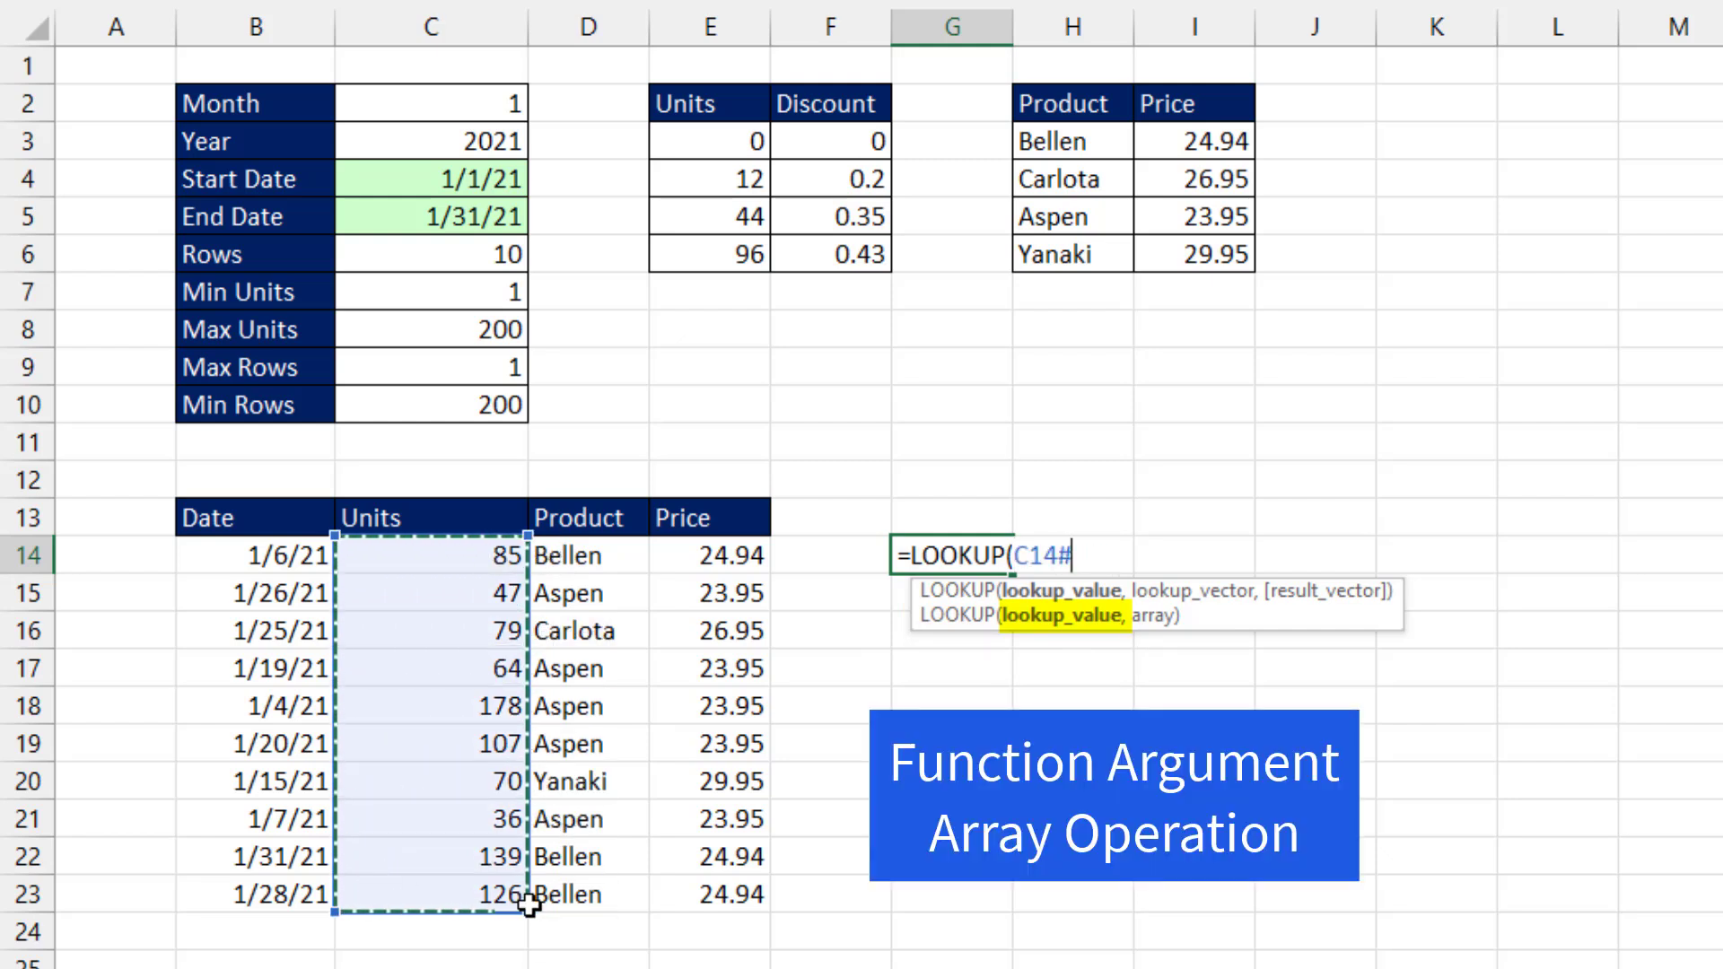
type(",")
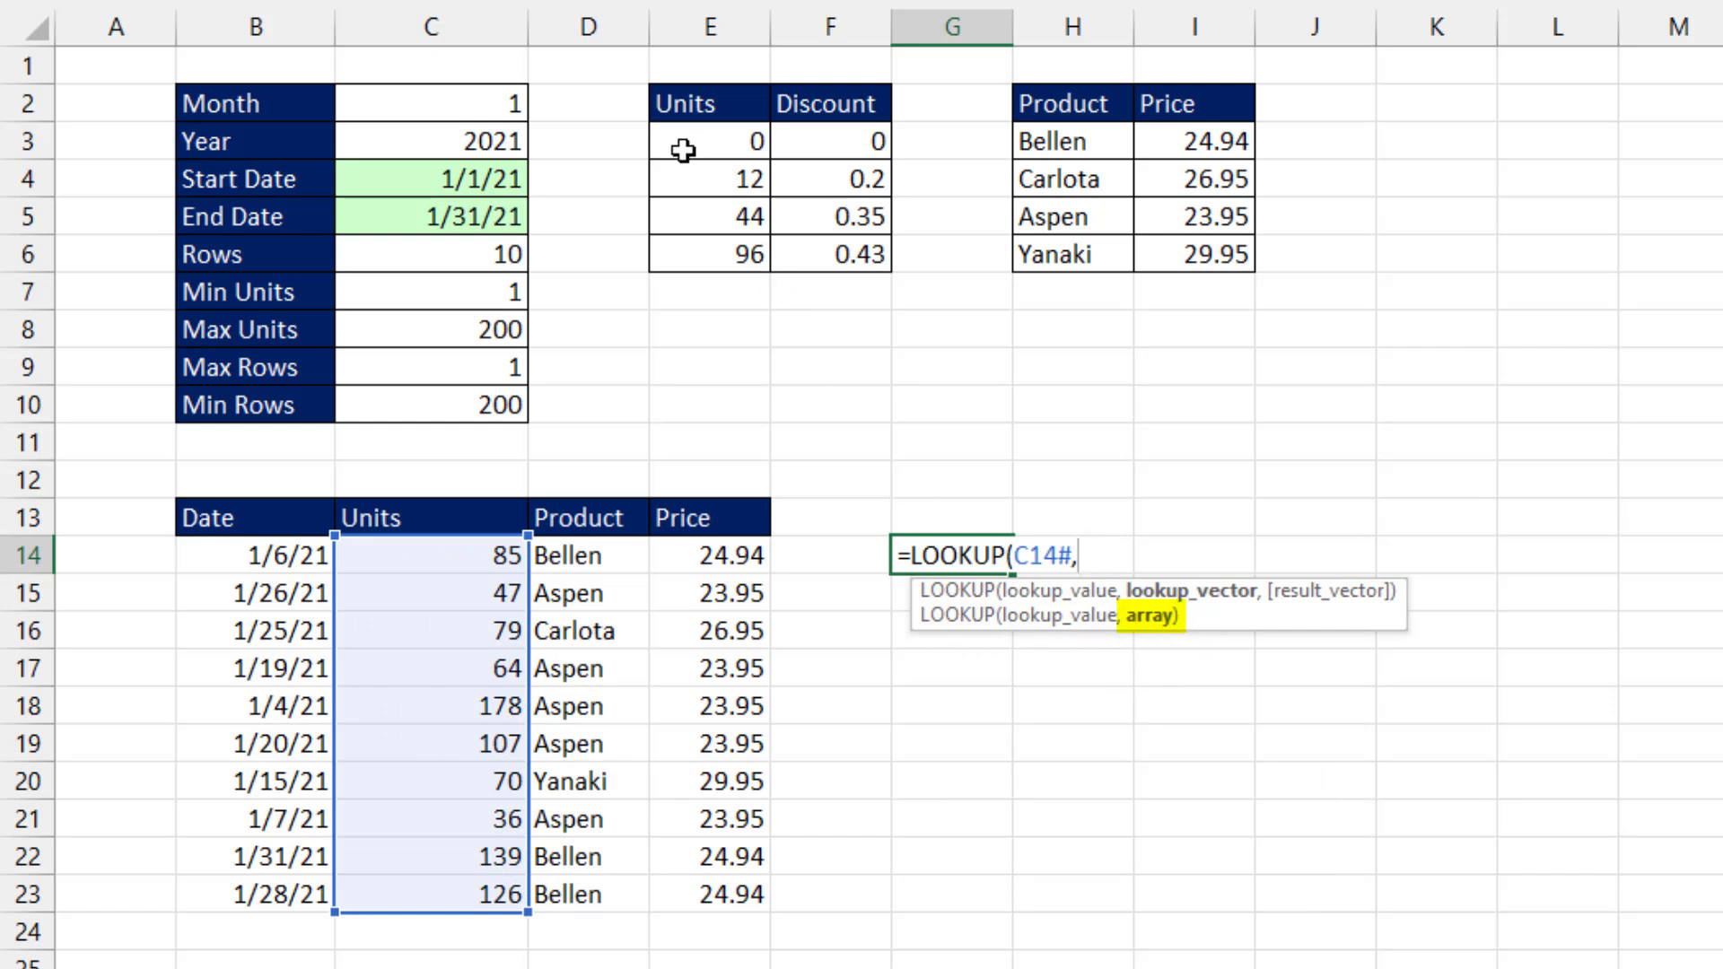
left_click_drag(677, 143, 860, 308)
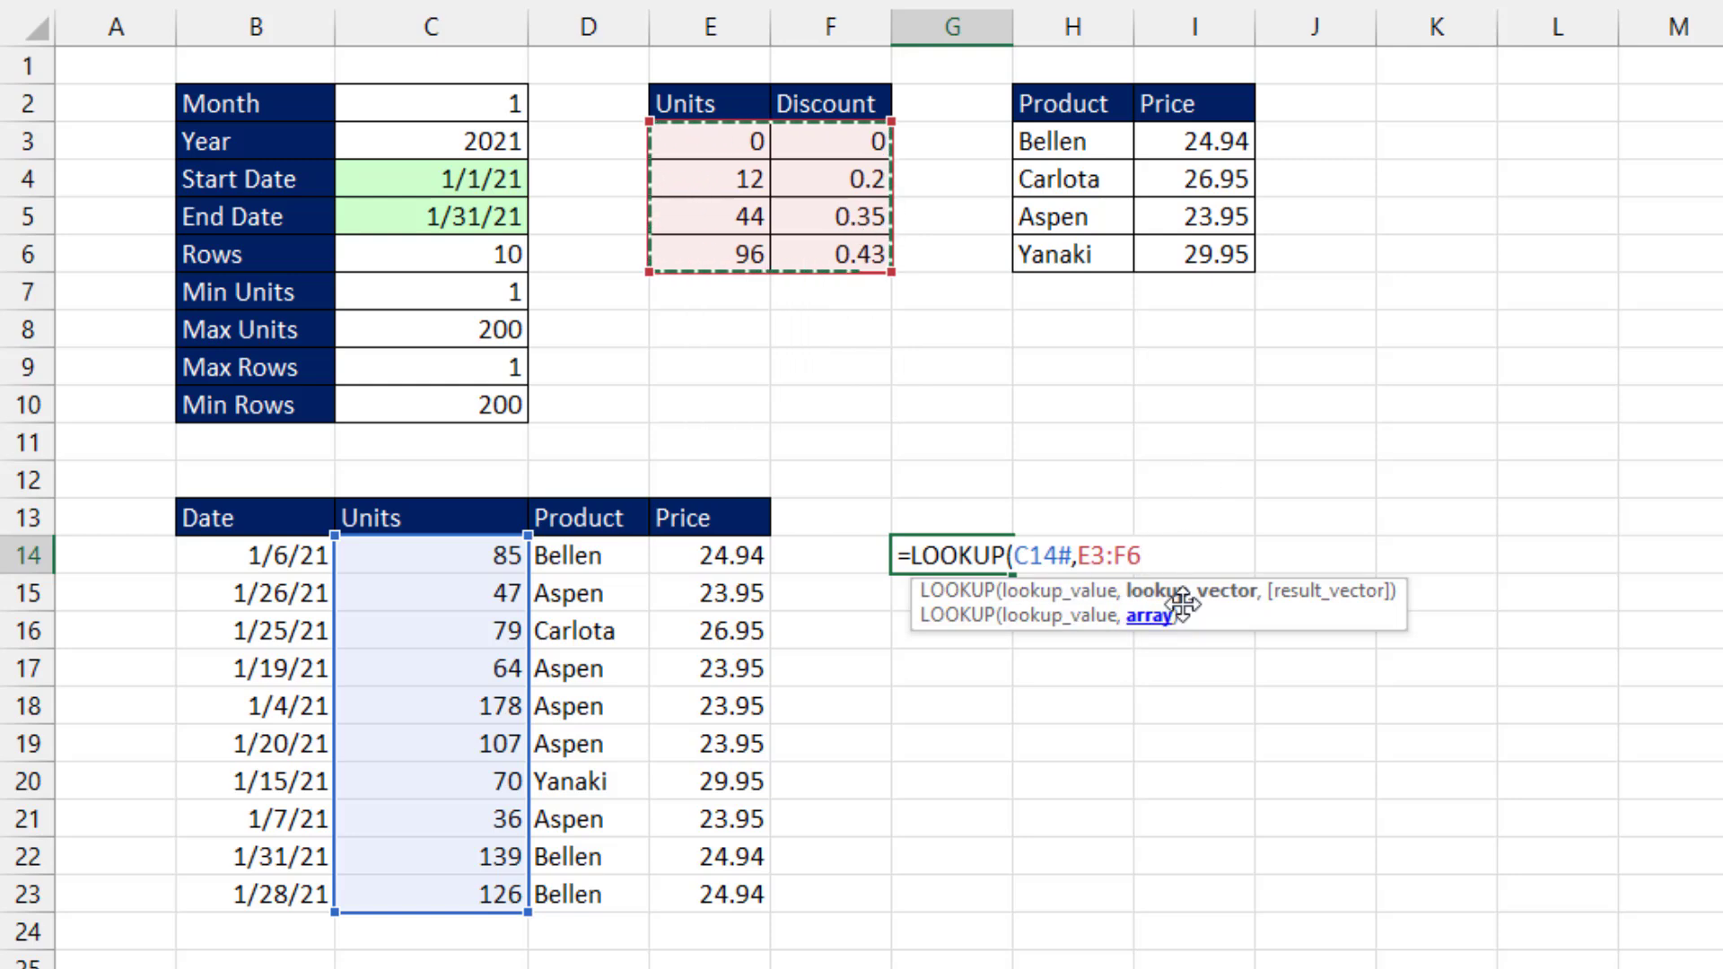
type(")")
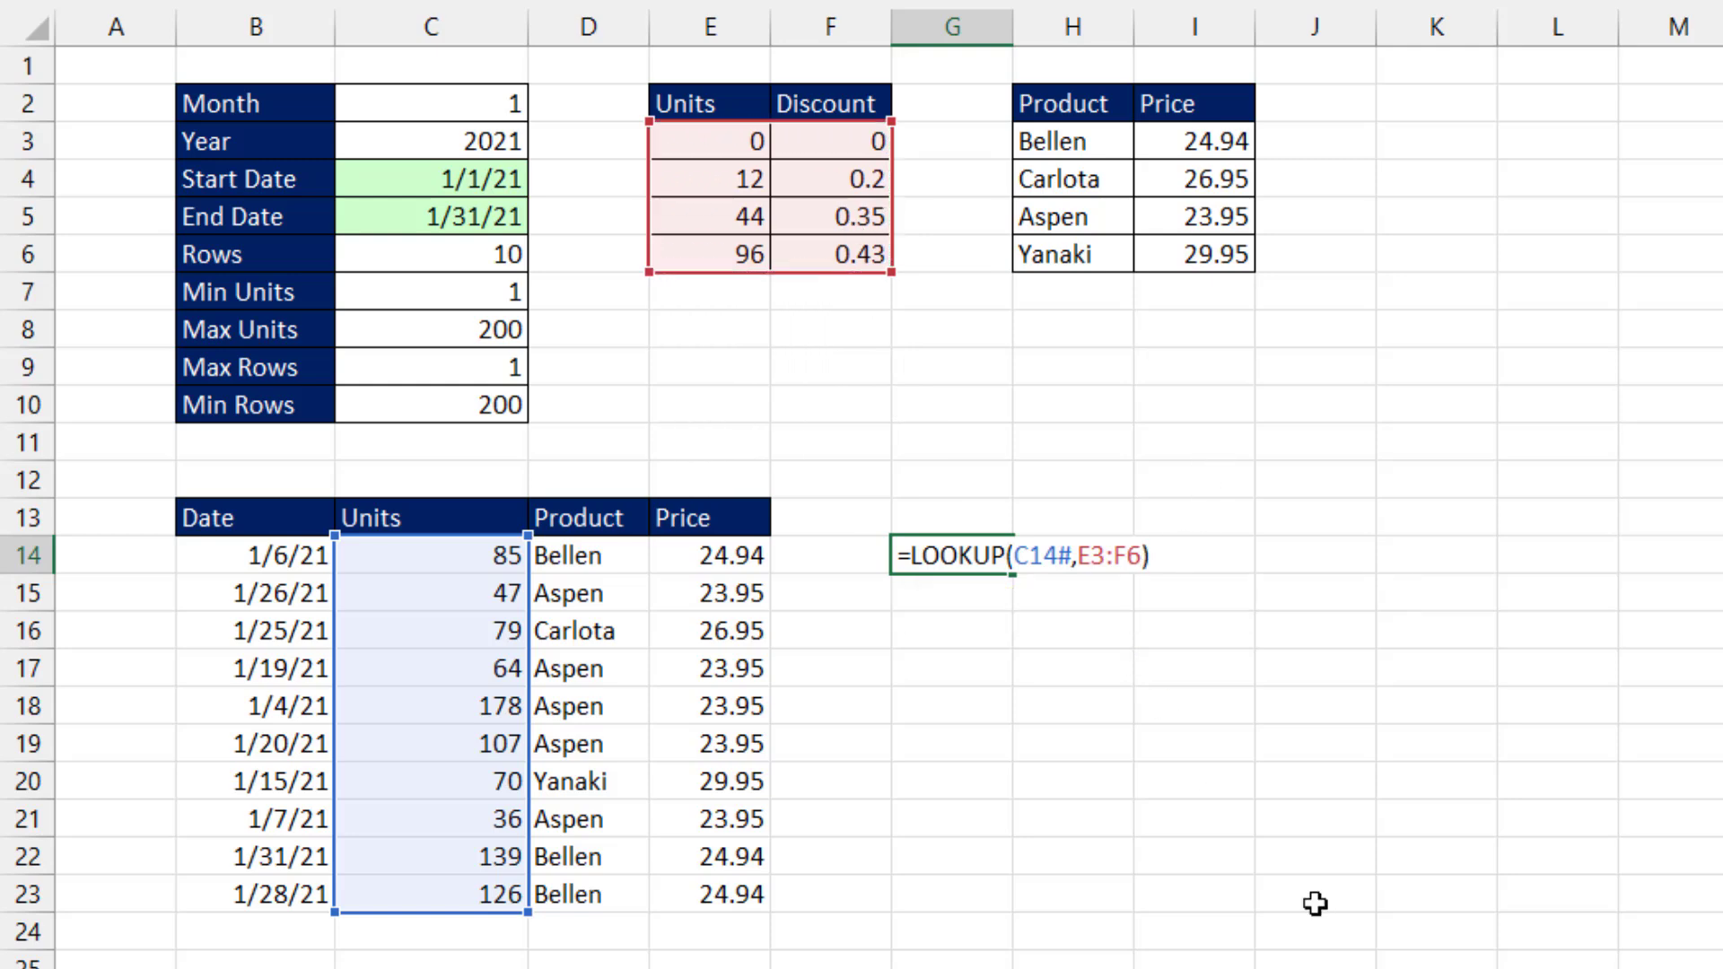
key("Return")
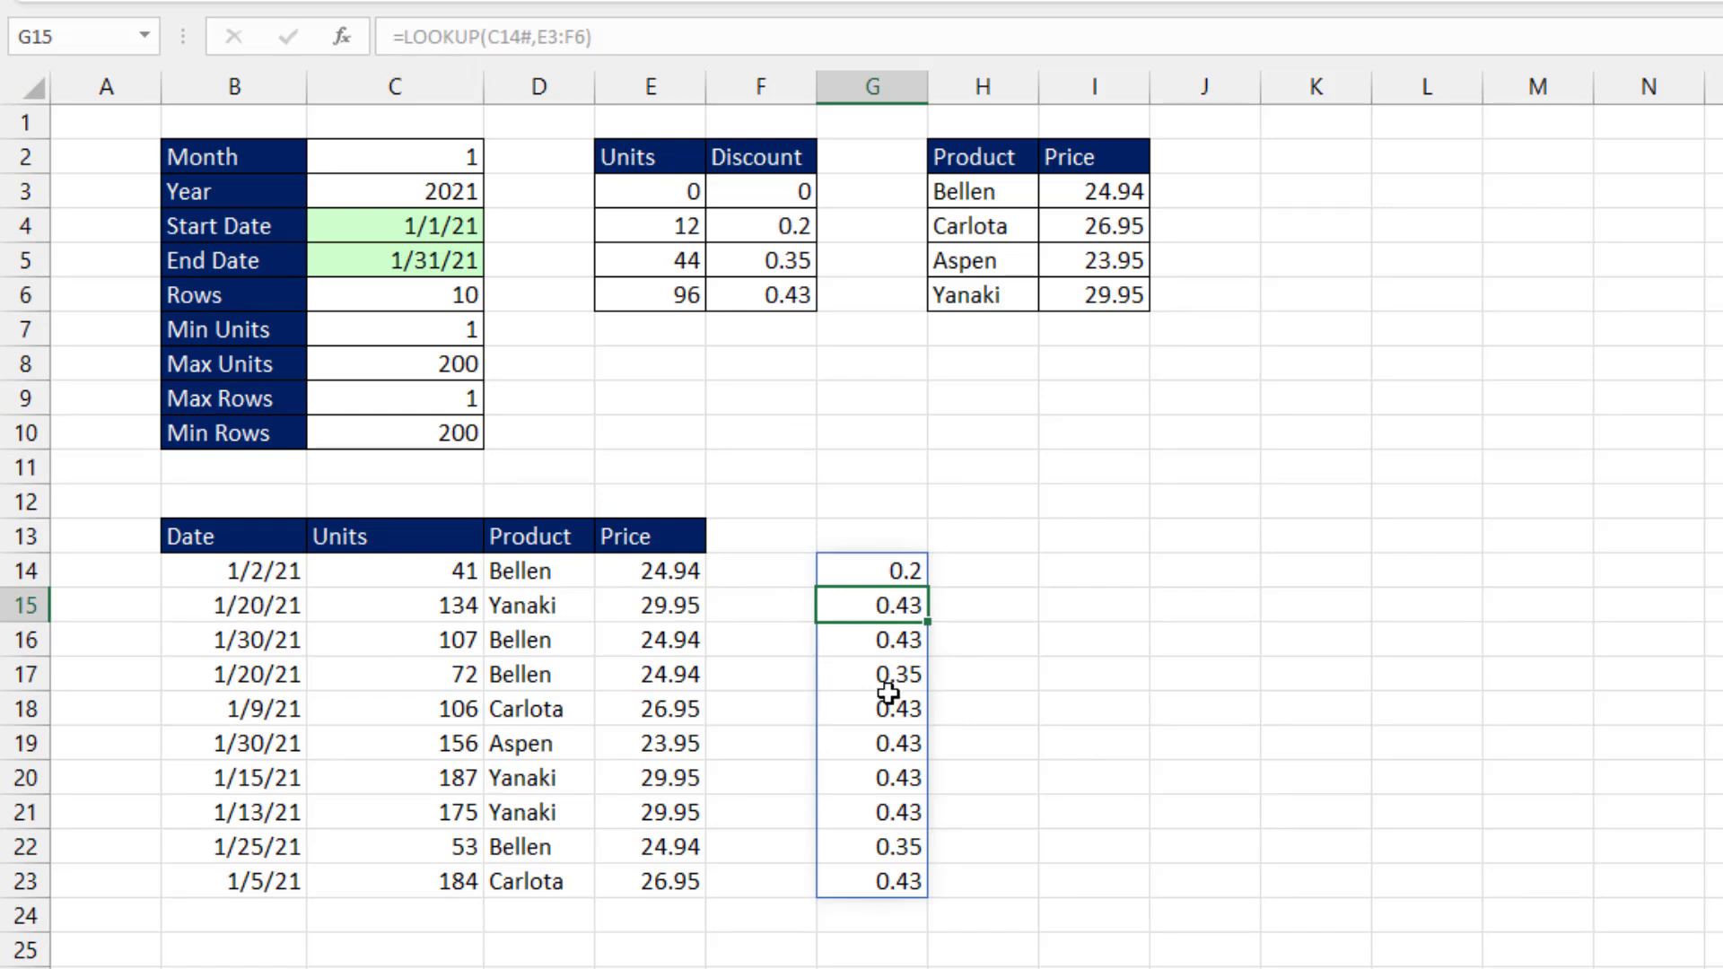
Inspect the spilled discount values below G14 and return to G14
left_click(857, 643)
left_click(848, 679)
left_click(854, 711)
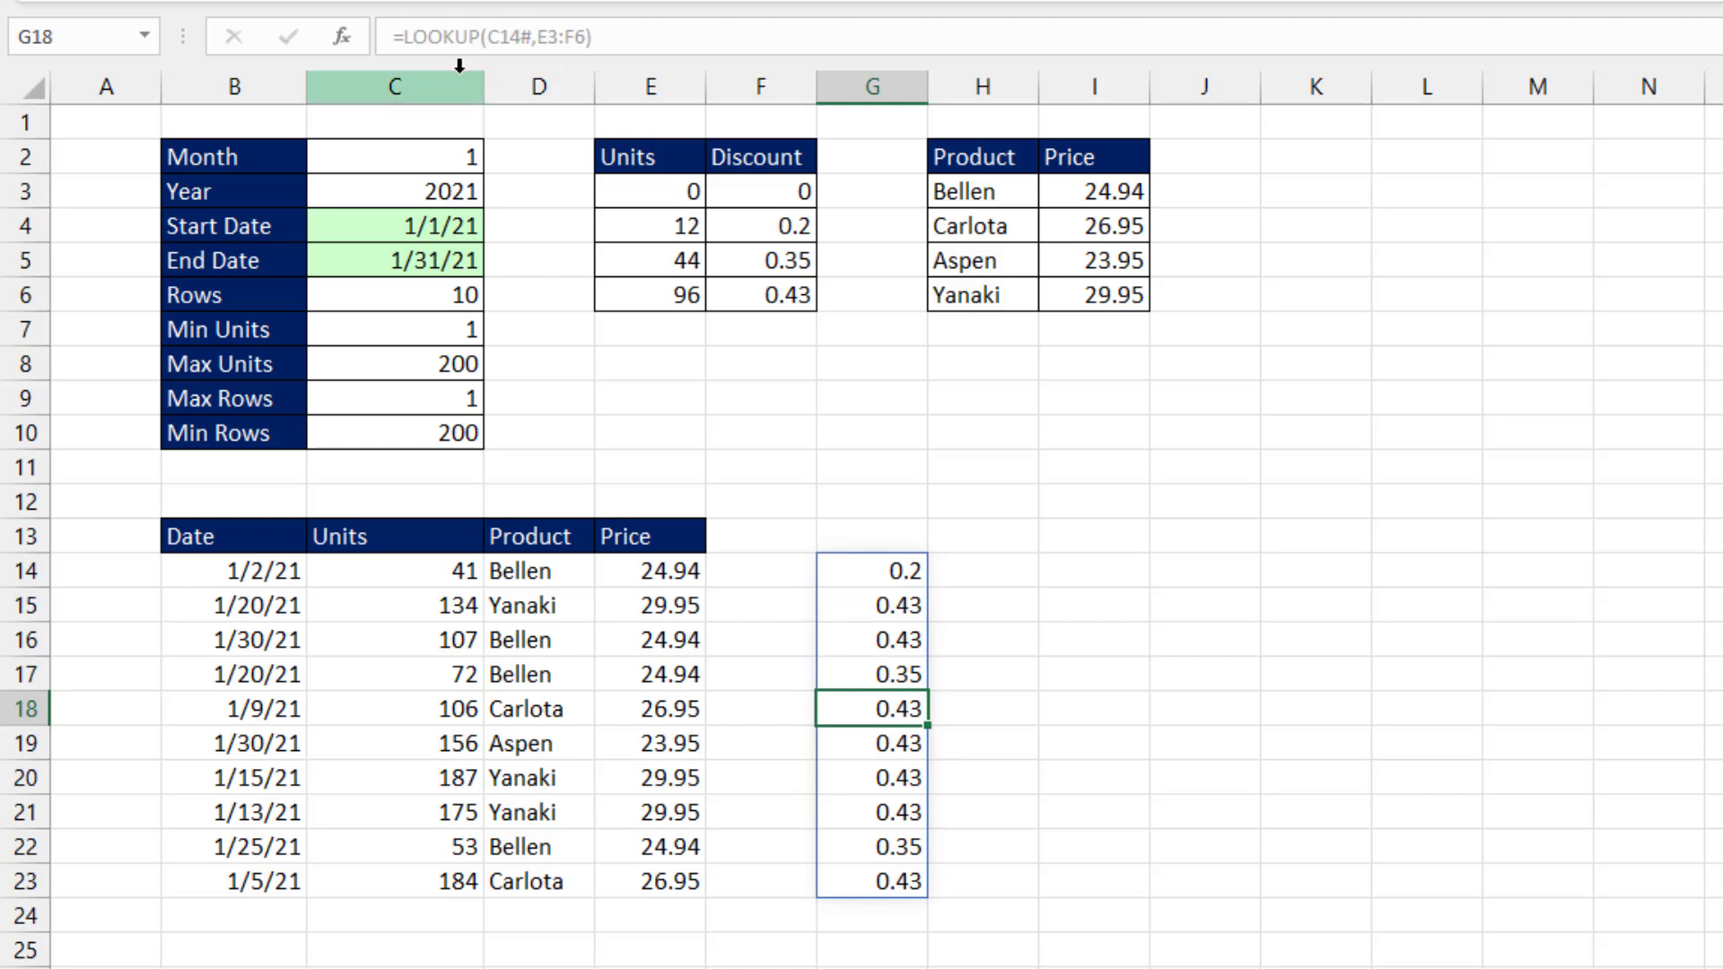
left_click(834, 573)
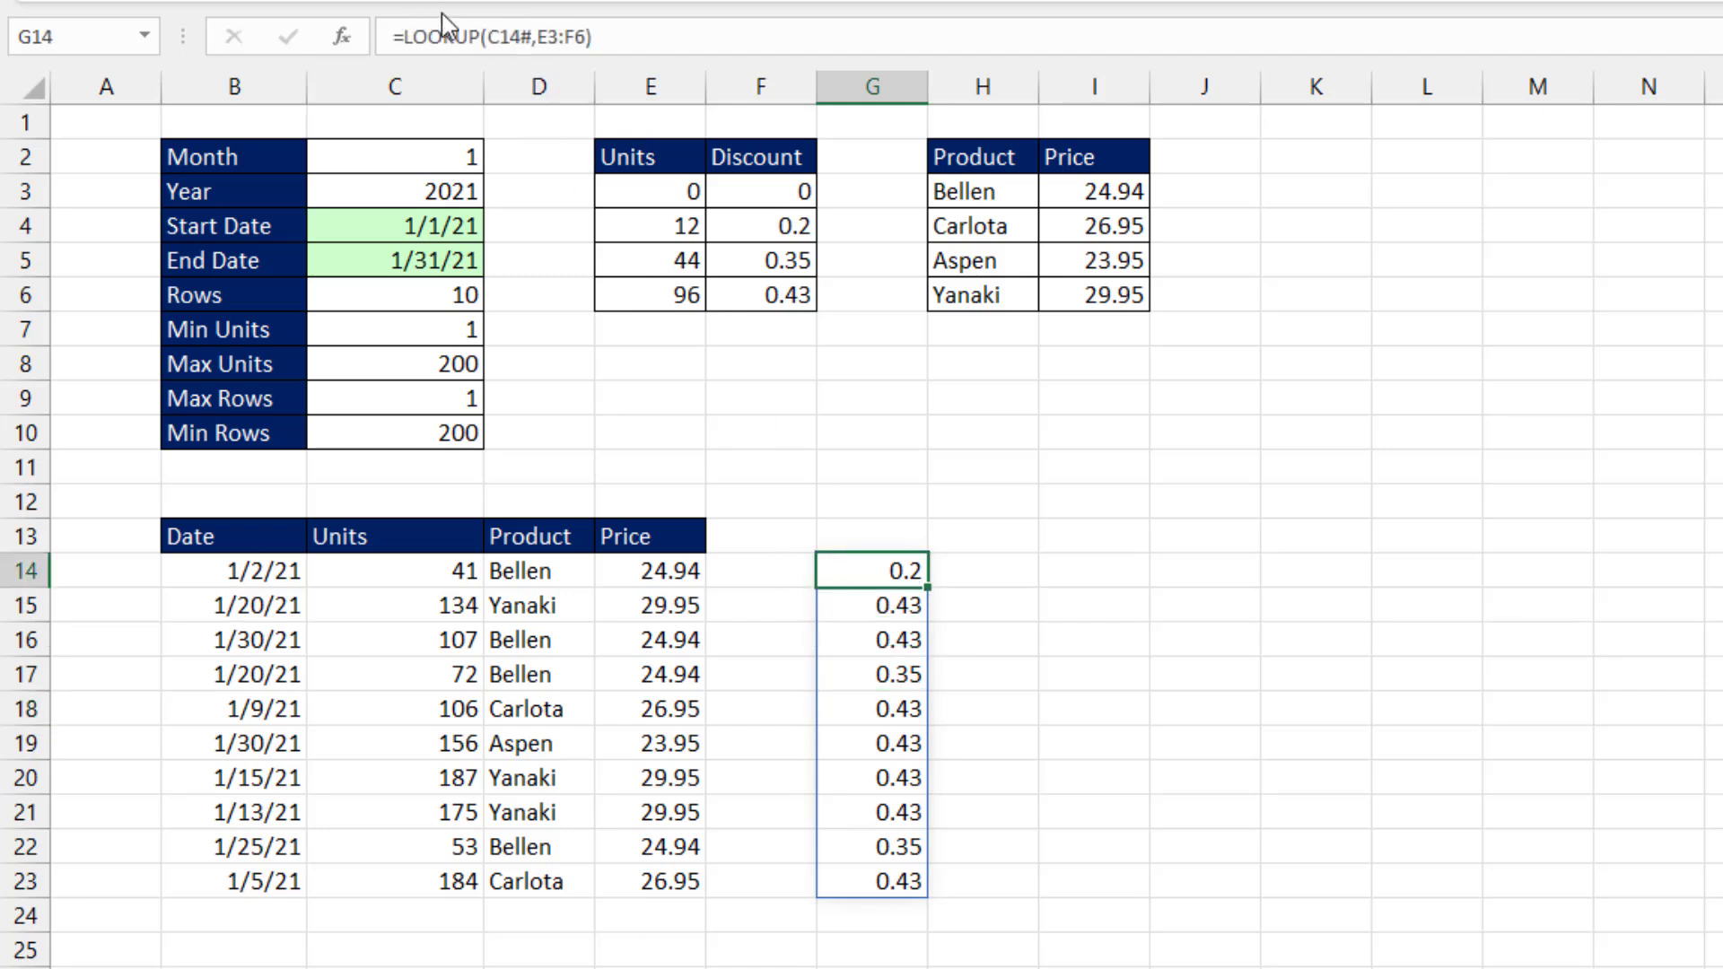
left_click(897, 604)
key("F2")
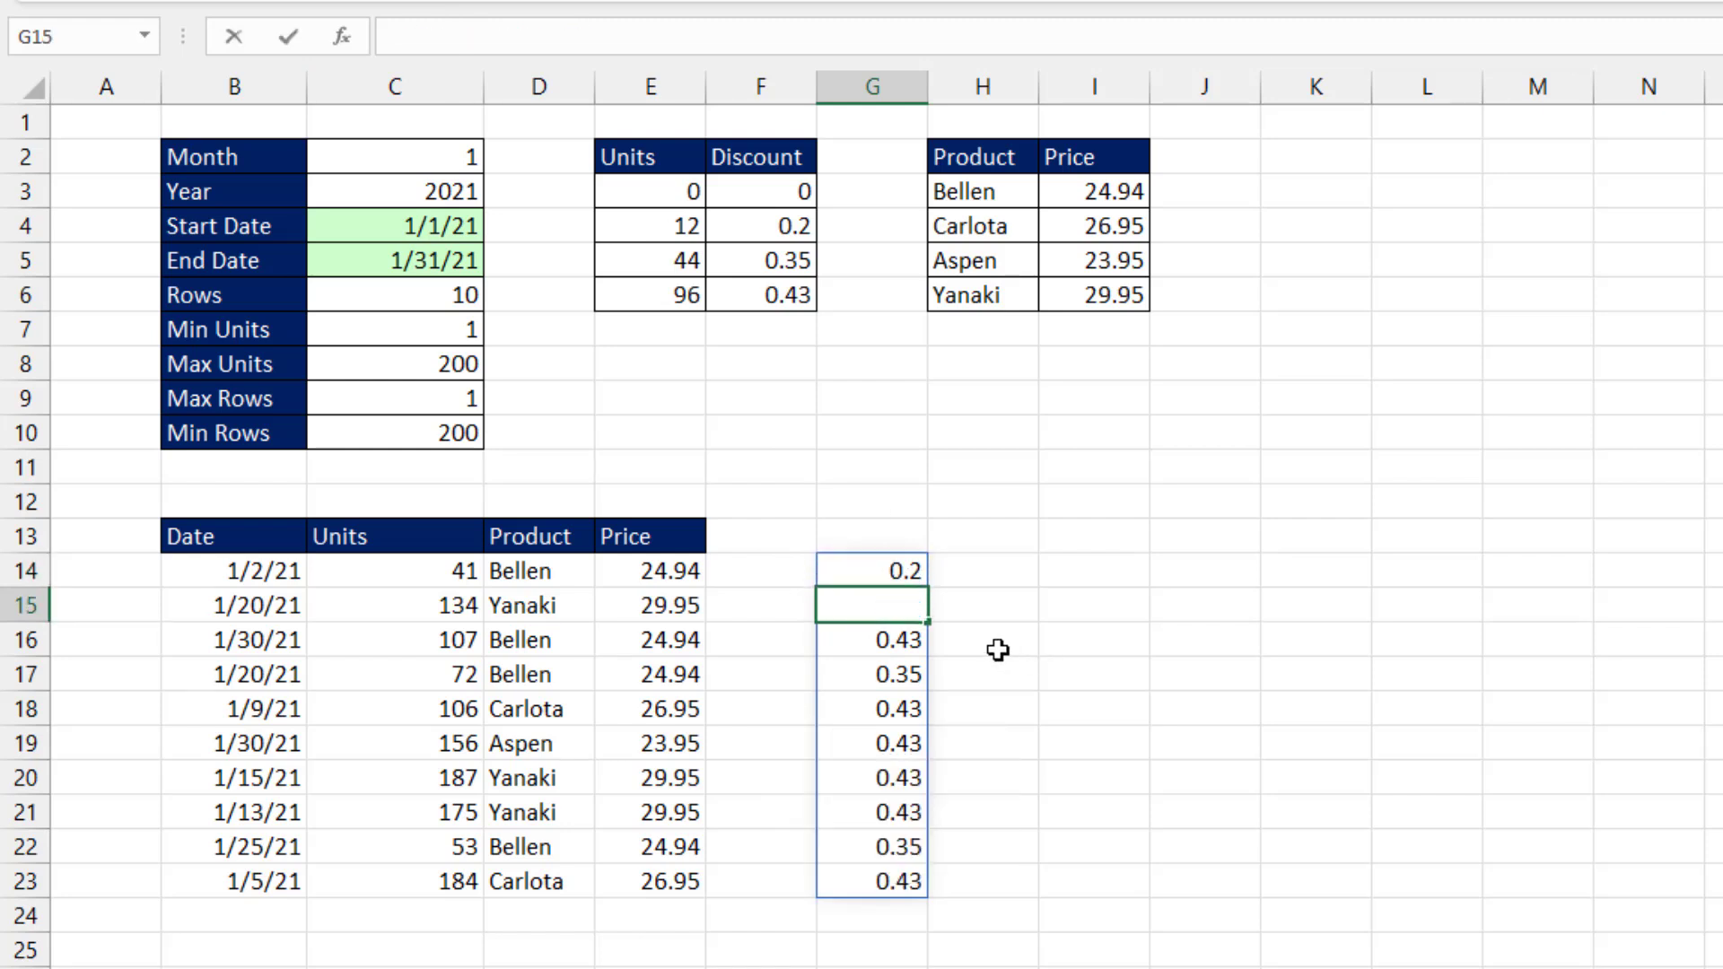
left_click(903, 569)
Copy the LOOKUP(C14#,E3:F6) expression from G14's formula
key("F2")
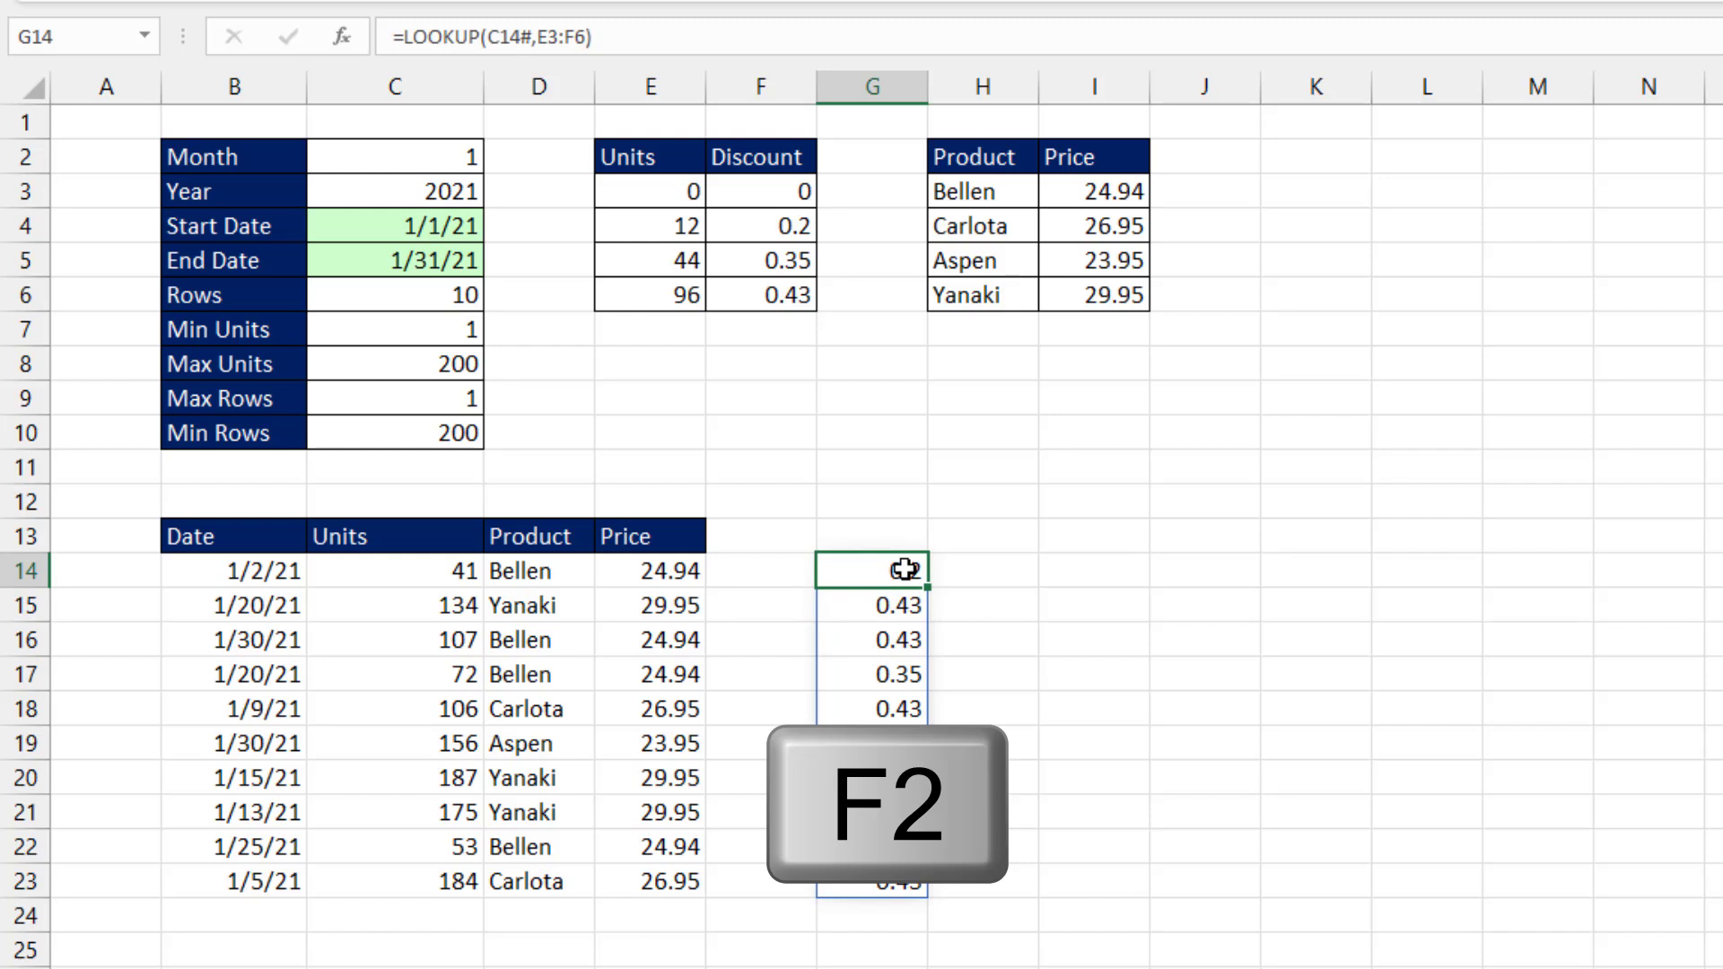
left_click_drag(835, 572, 1123, 571)
key("ctrl+c")
Add the LOOKUP(C14#,E3:F6) discount to E14's Price formula to get net discounted prices
key("Escape")
left_click(683, 571)
key("F2")
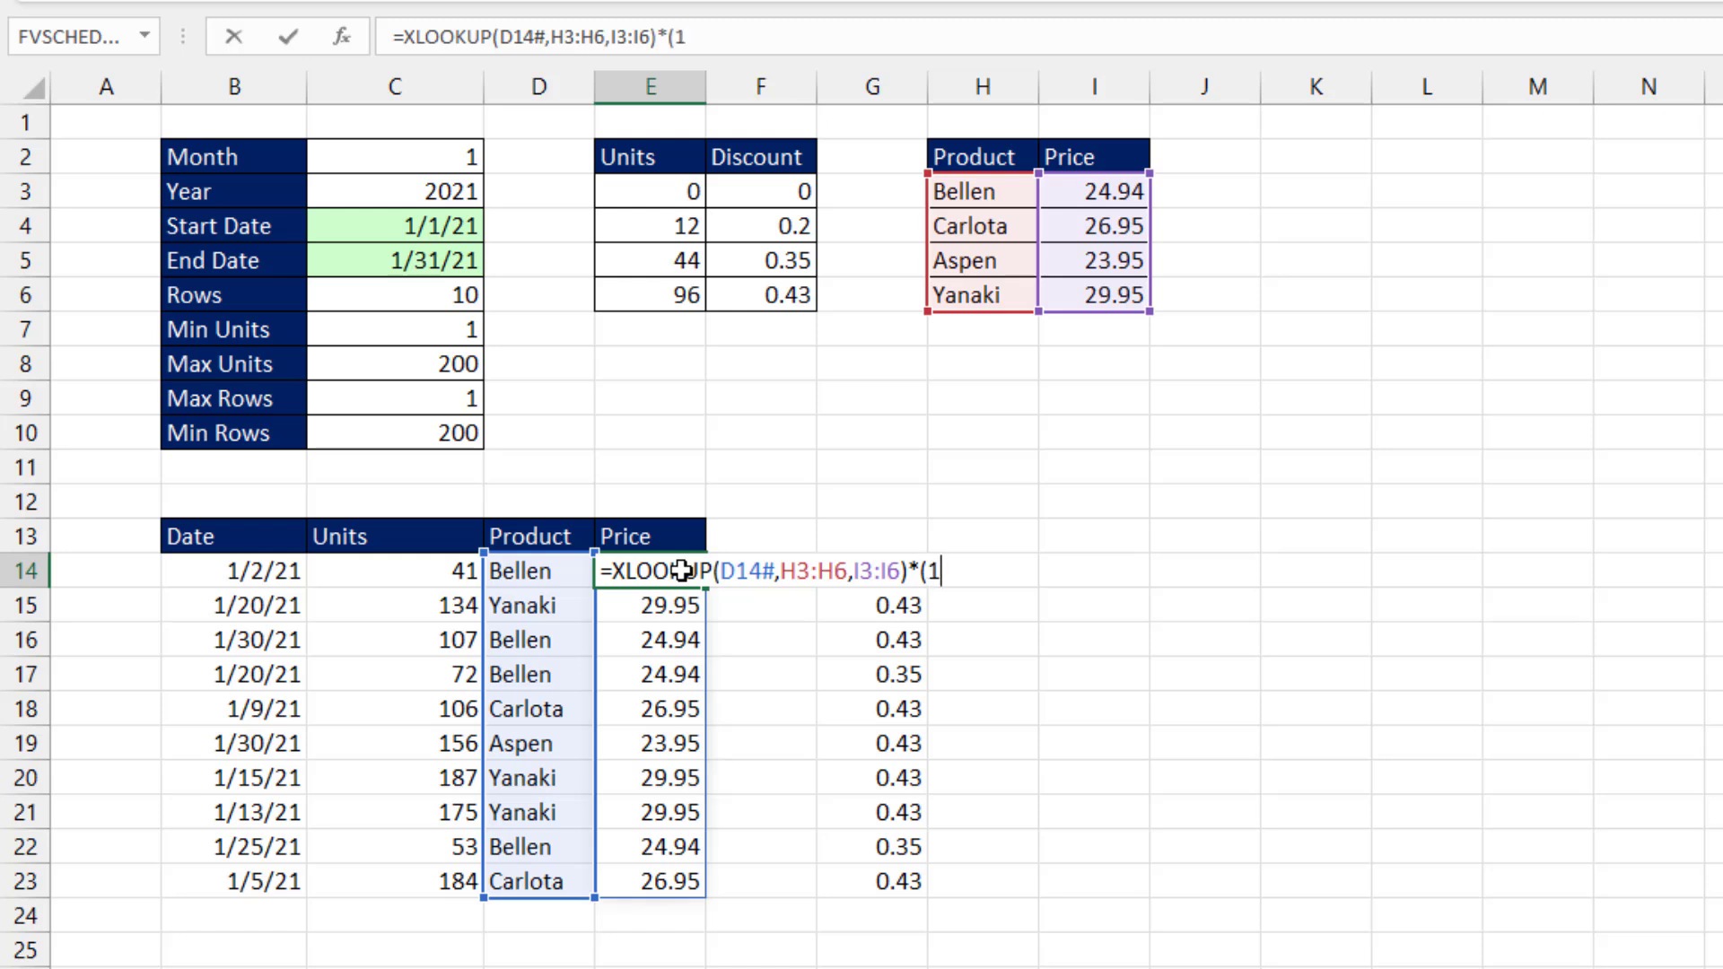
type("LOOKUP(C14#,E3:F6)")
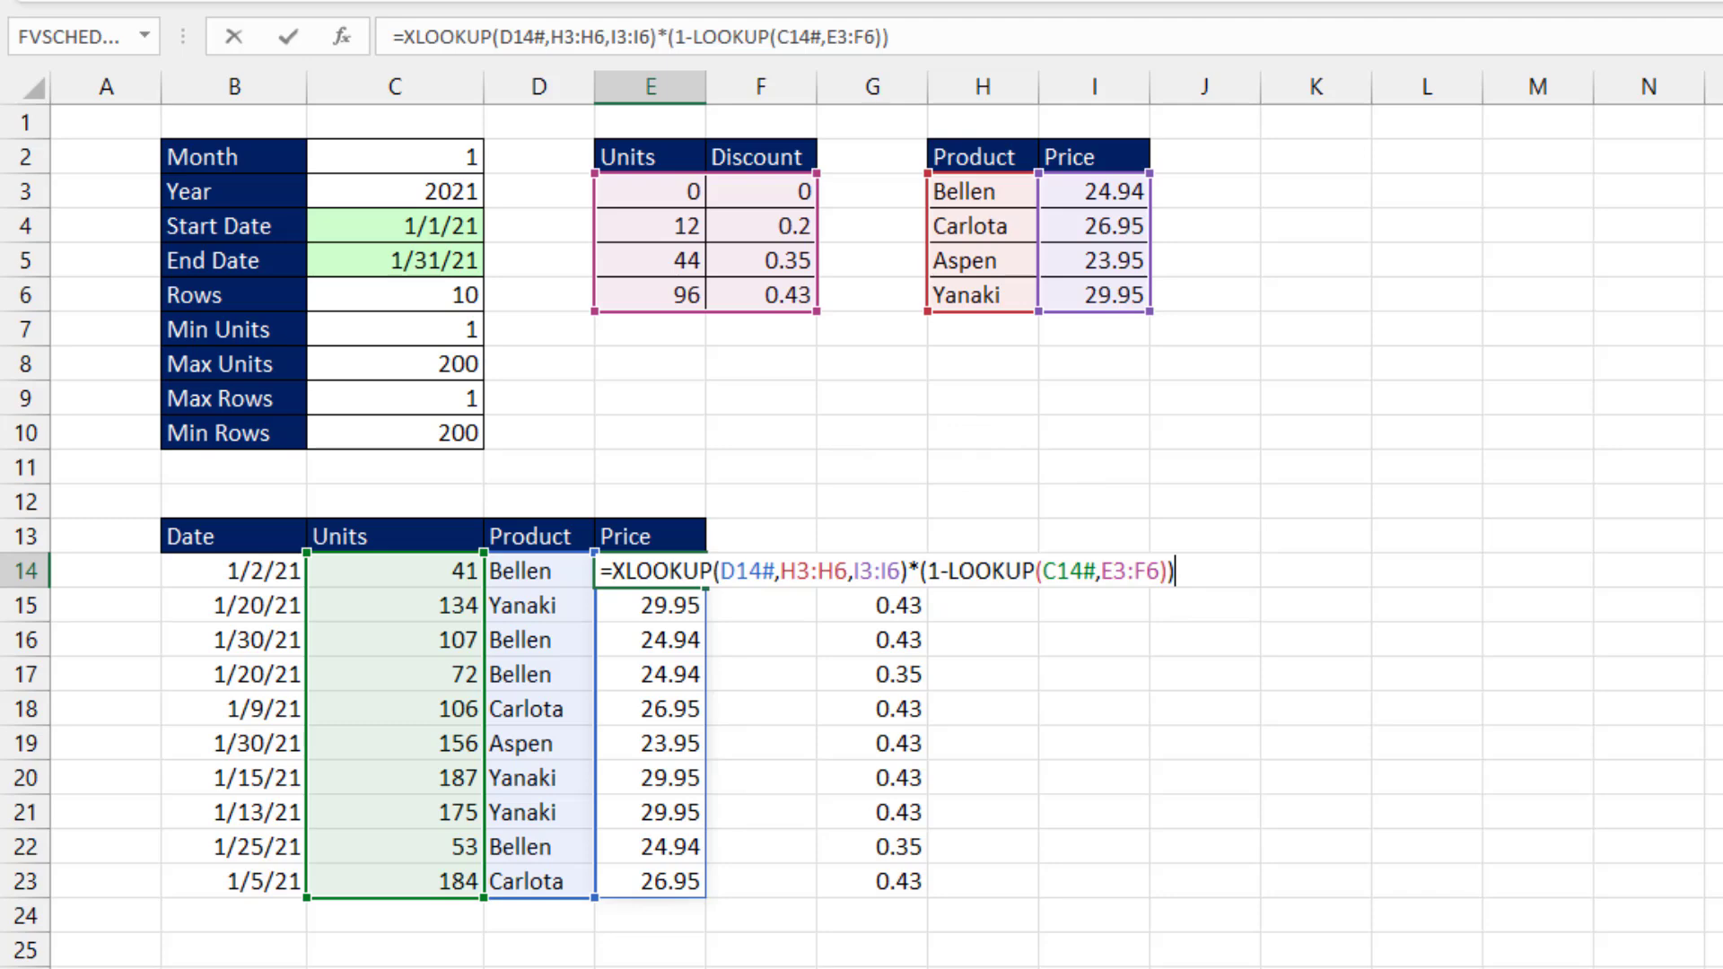
key("Return")
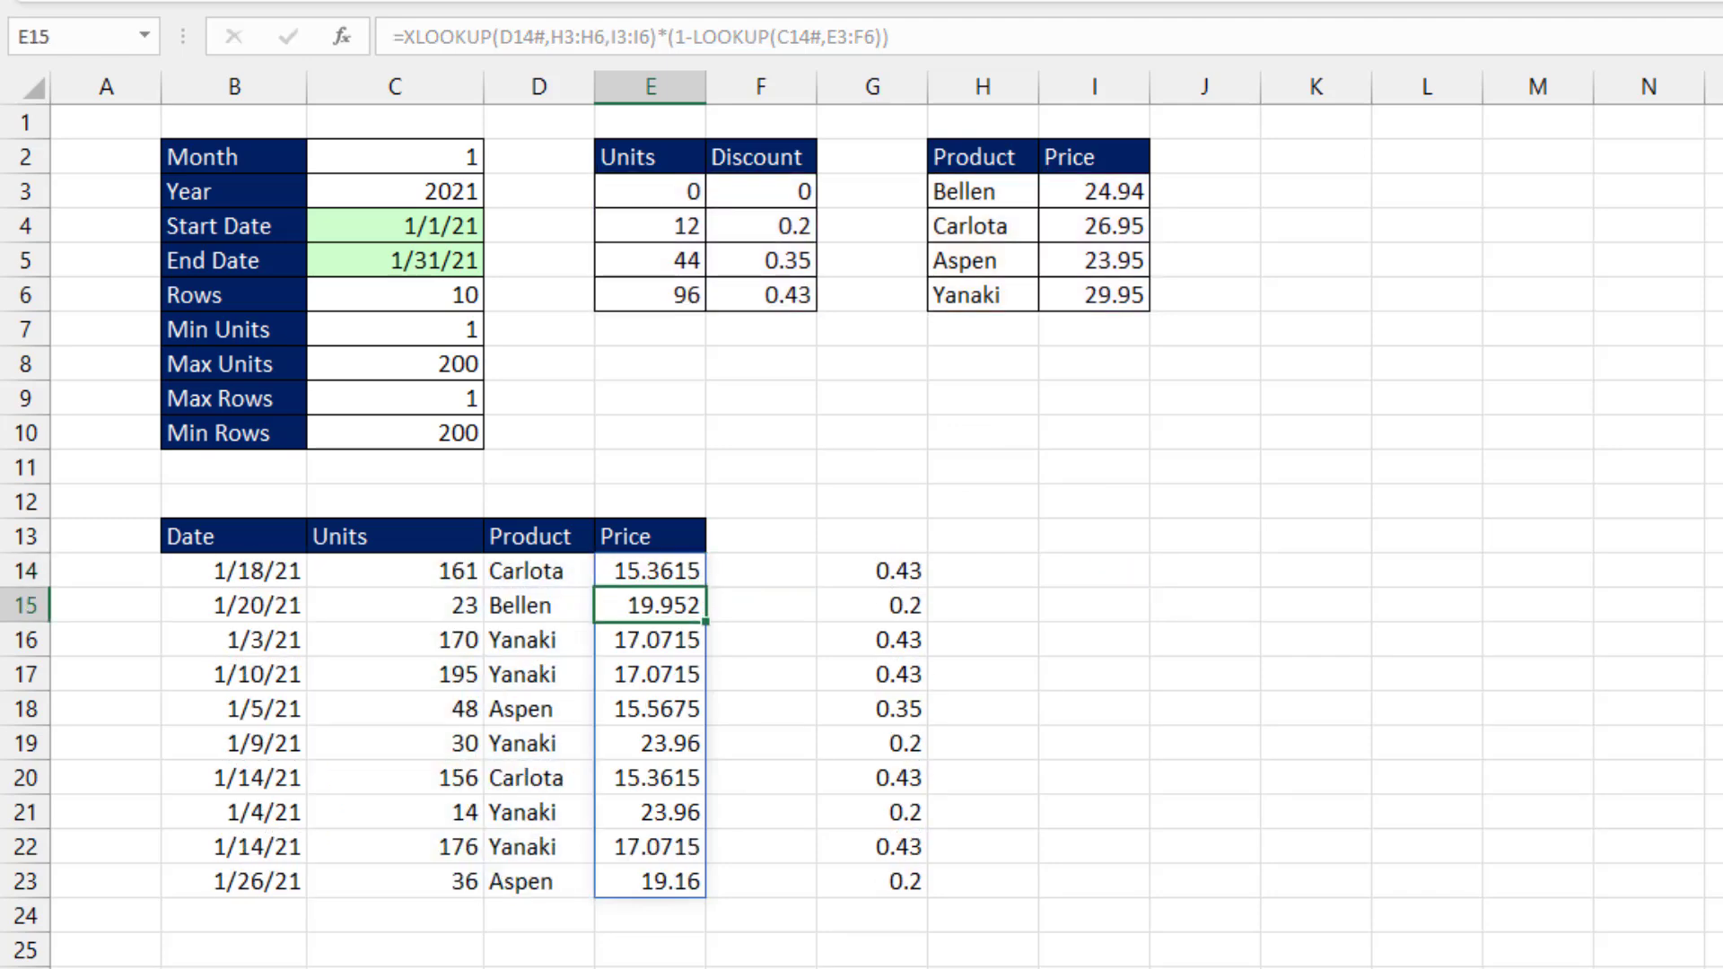
Recalculate the random data twice with F9 and select the first price in E14
key("F9")
key("F9")
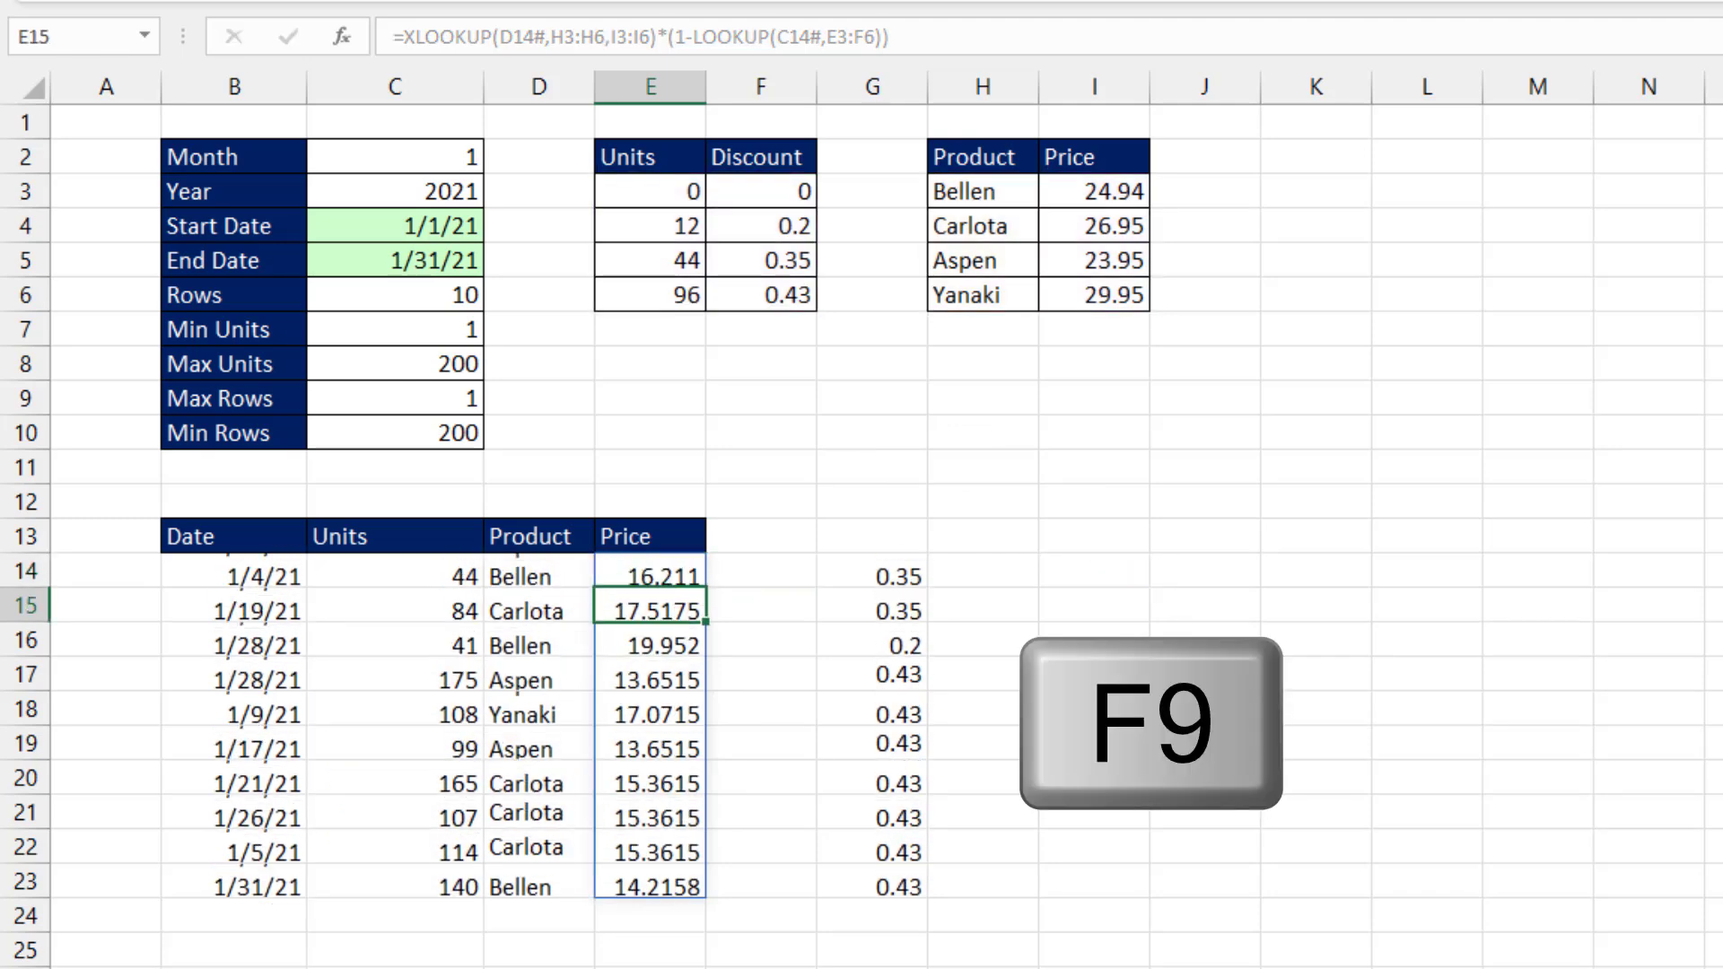
key("F9")
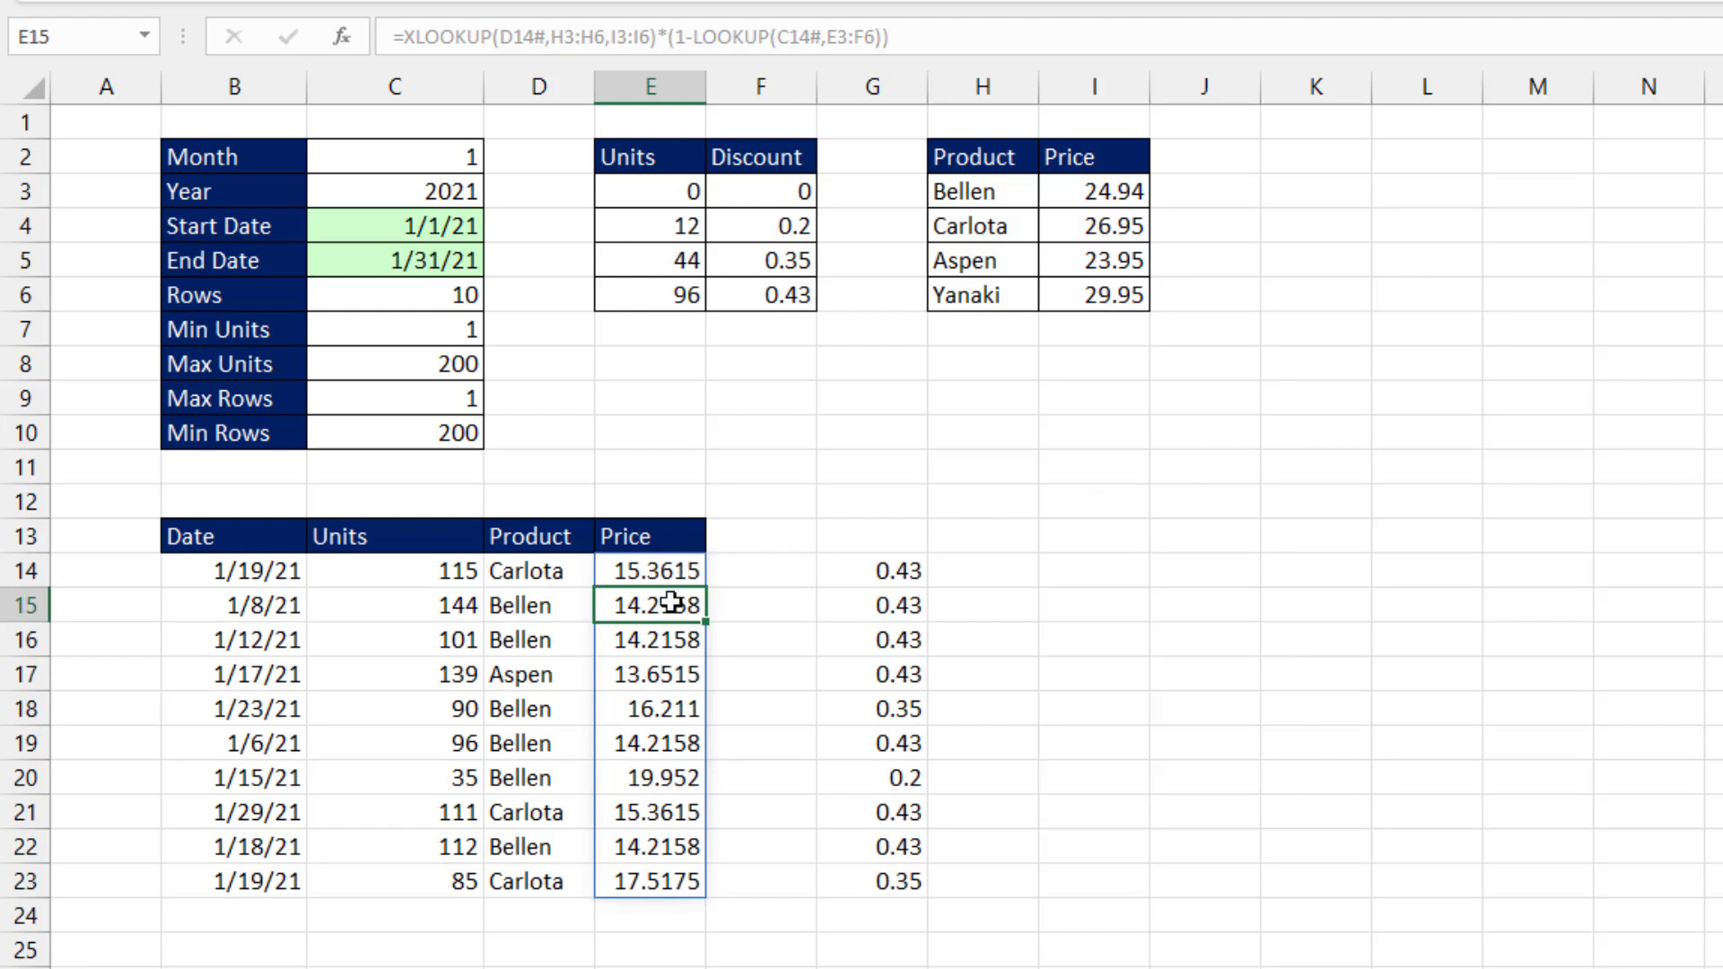
left_click(658, 576)
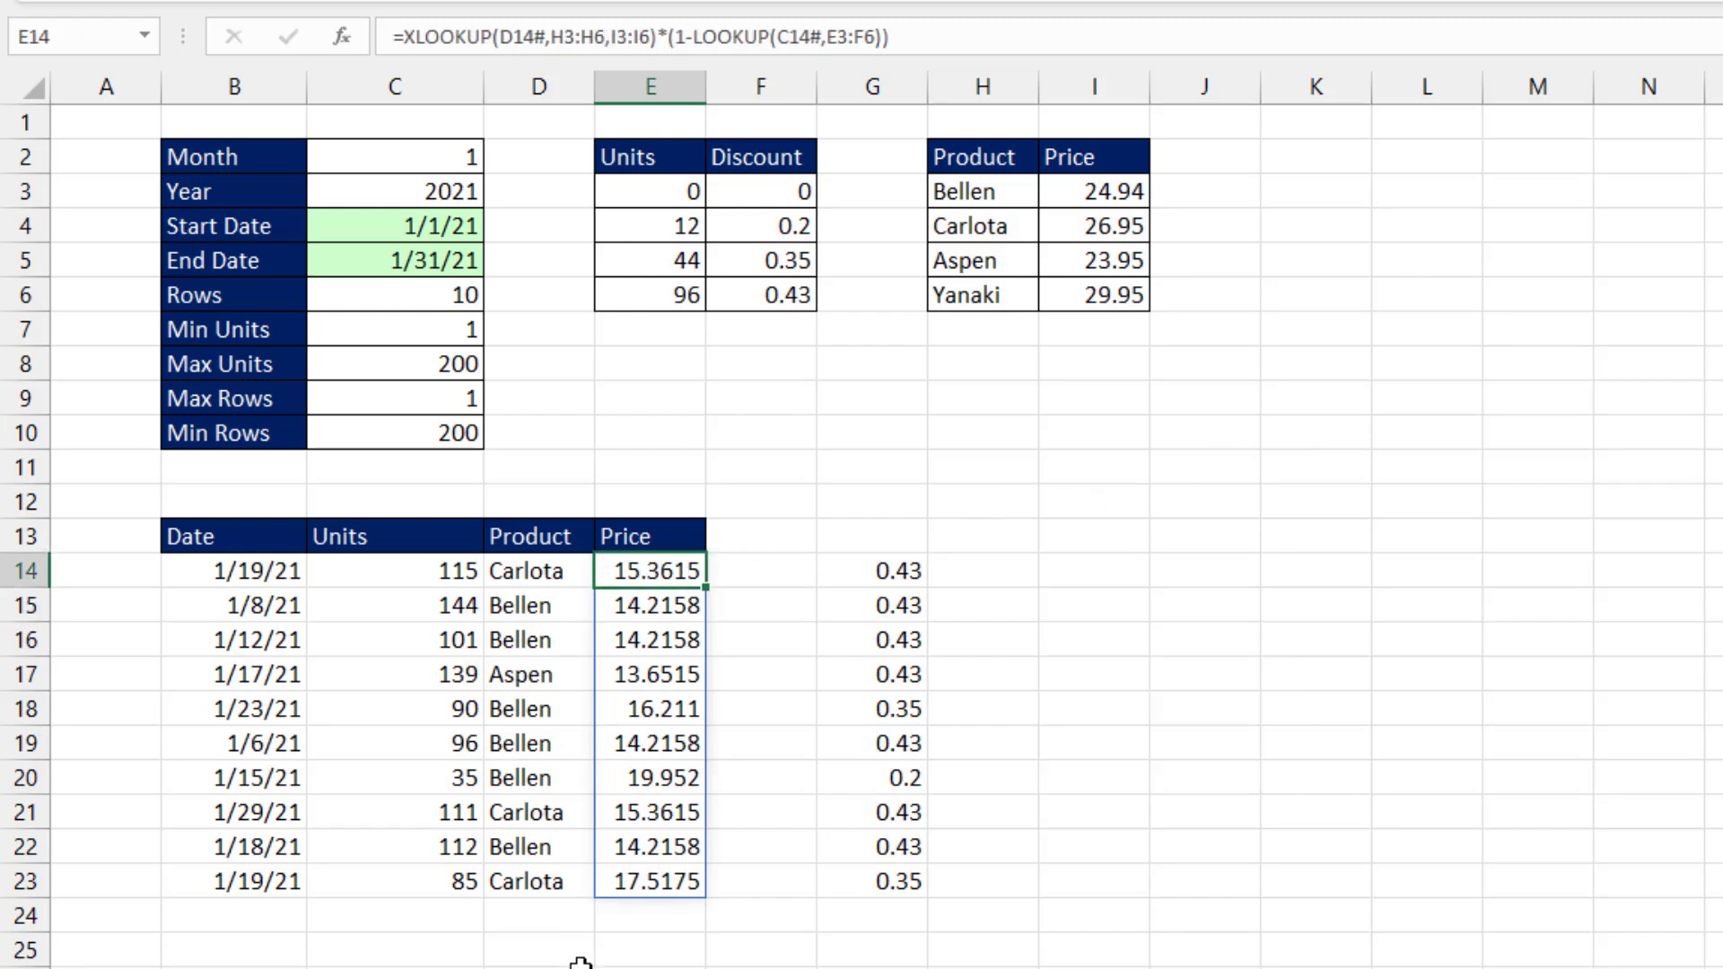
Wrap E14's price formula in ROUND to two decimals and recalculate
key("F2")
key("Home")
key("Right")
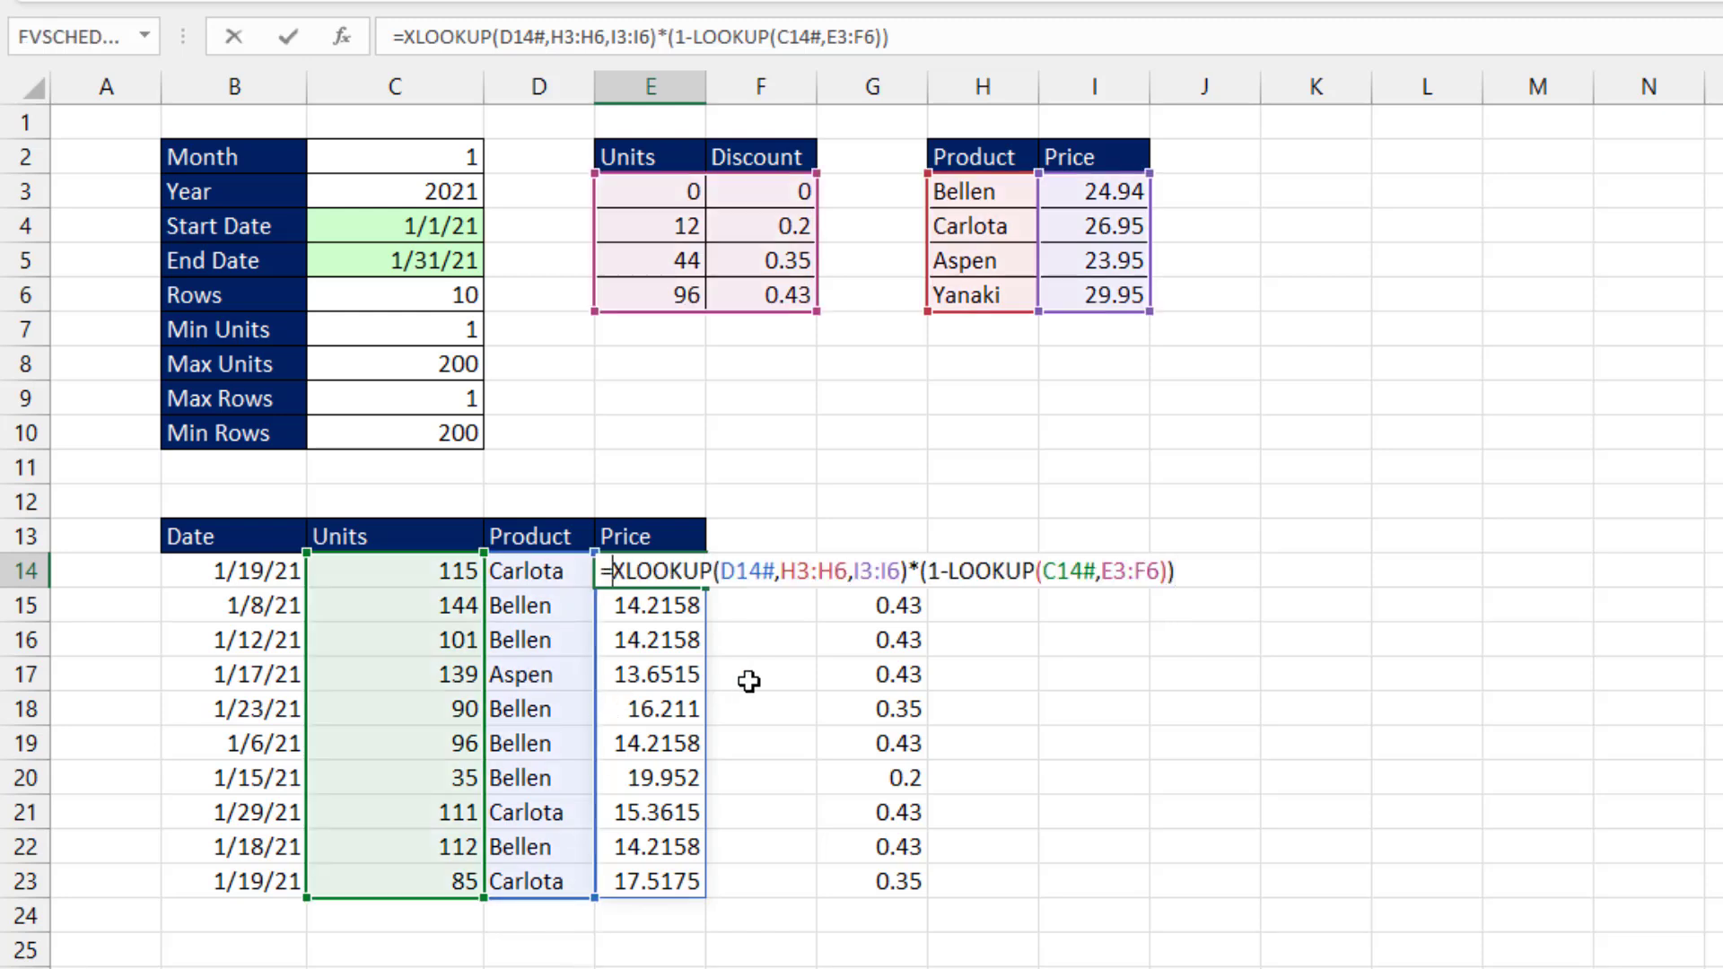
type("round")
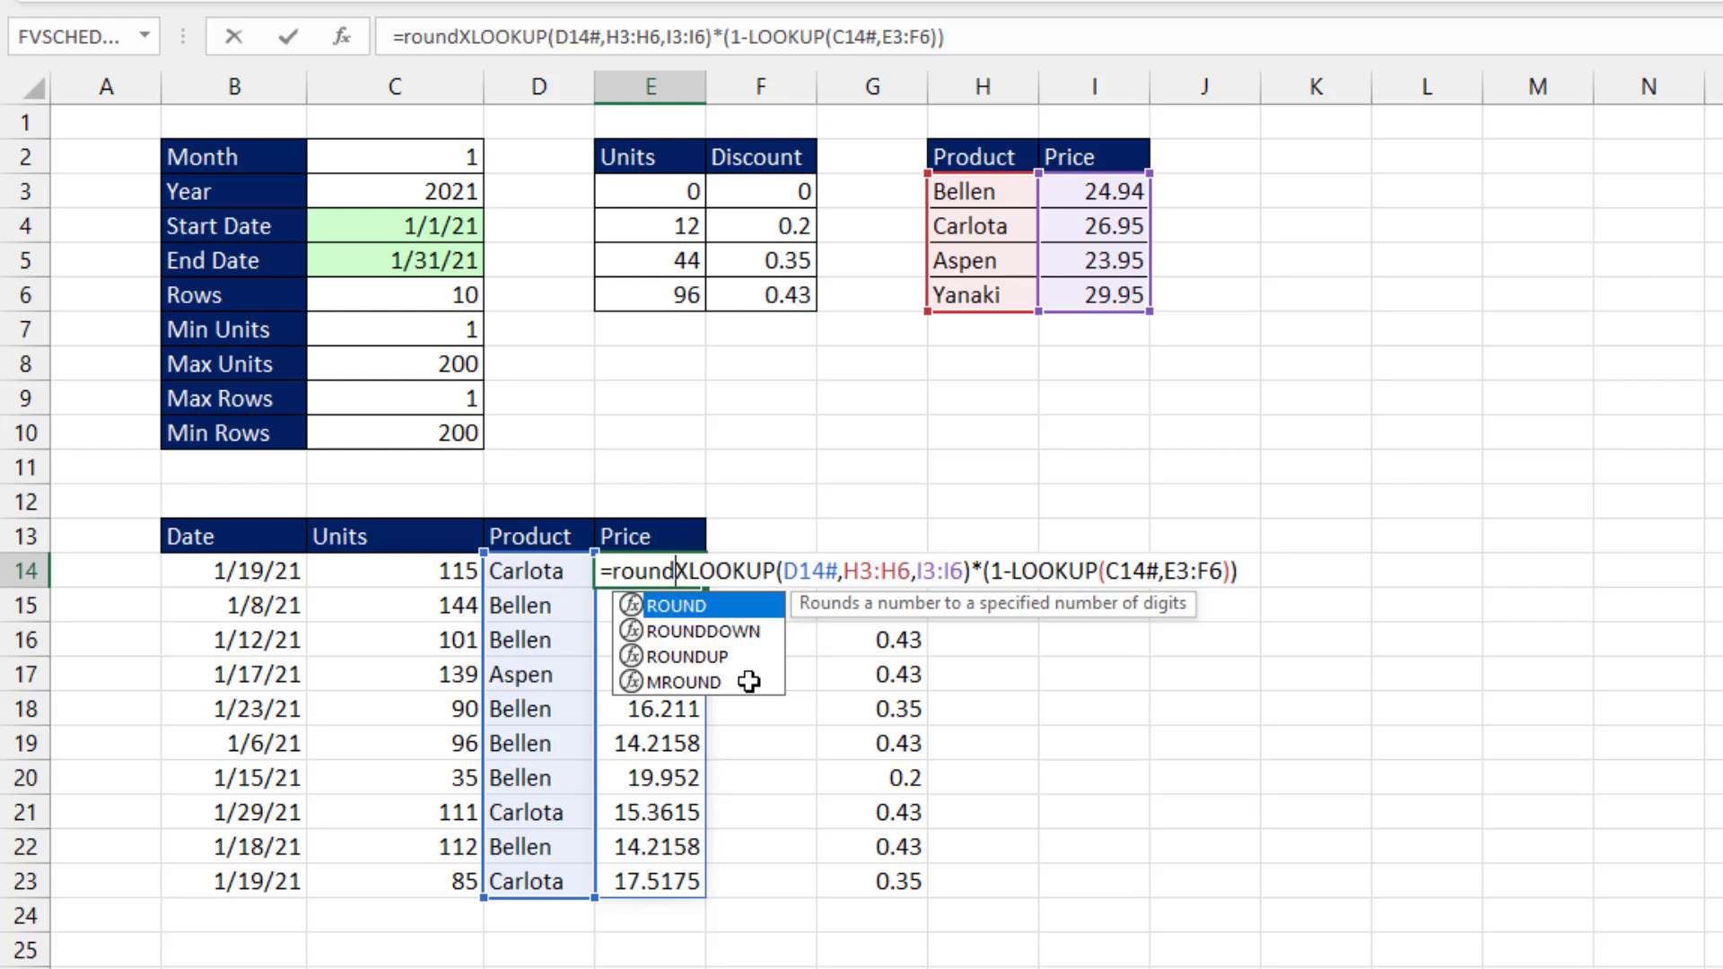
key("Tab")
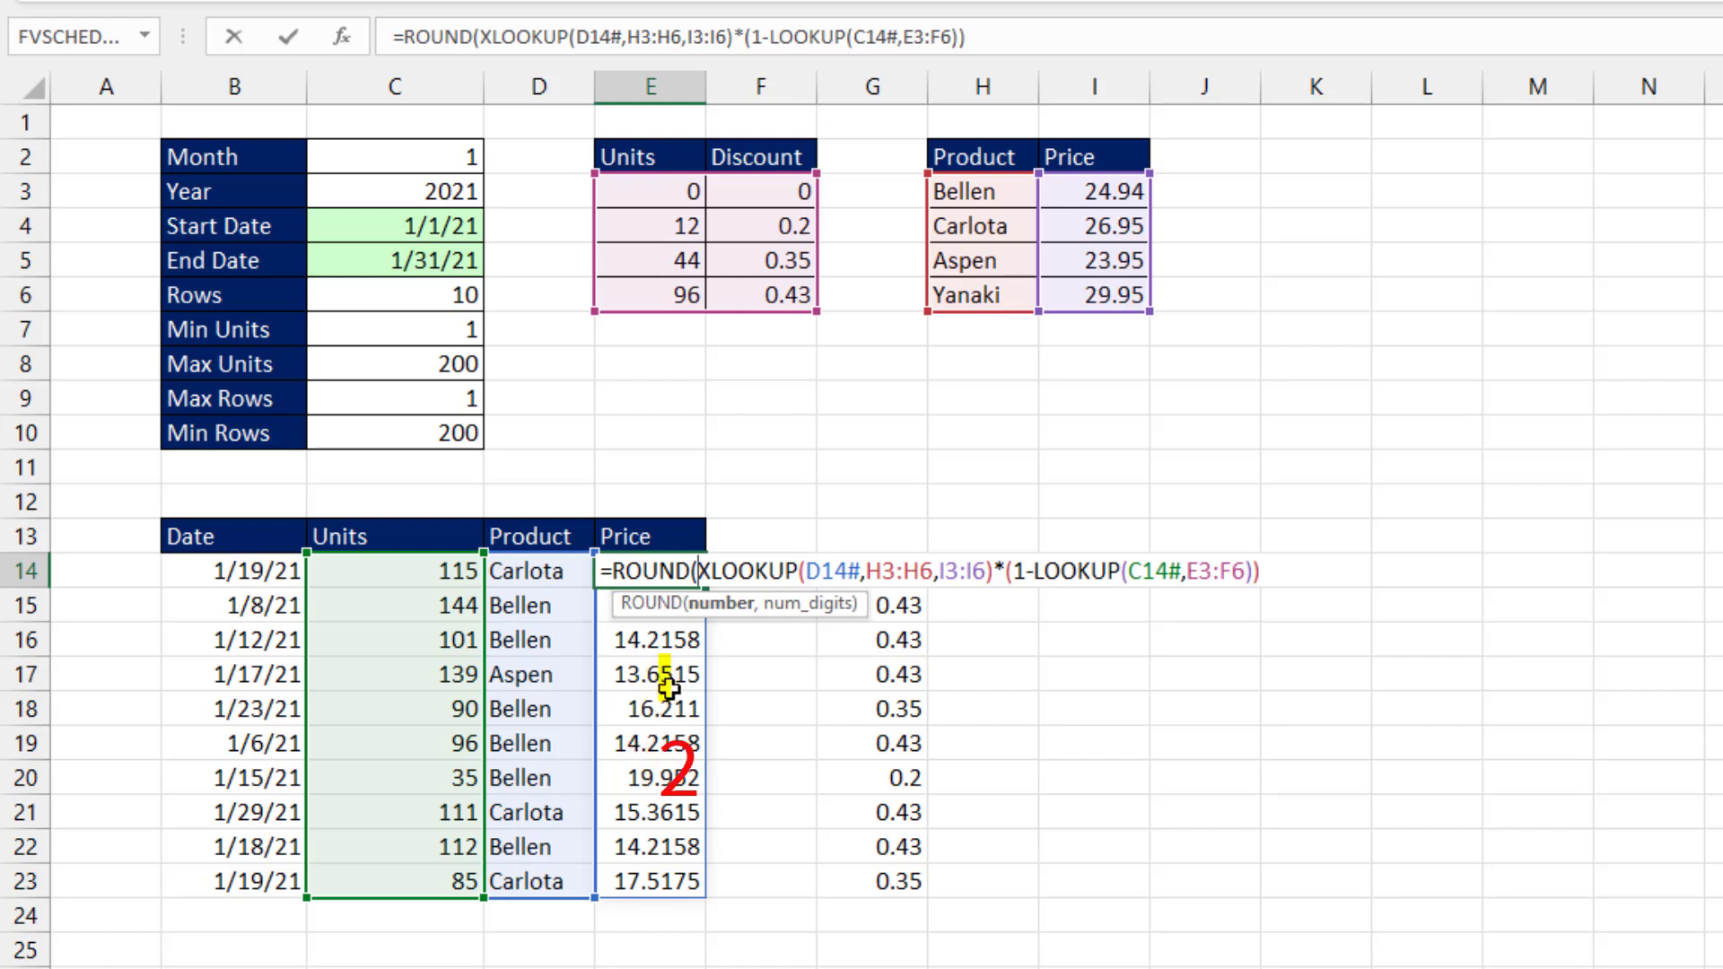
left_click(1287, 571)
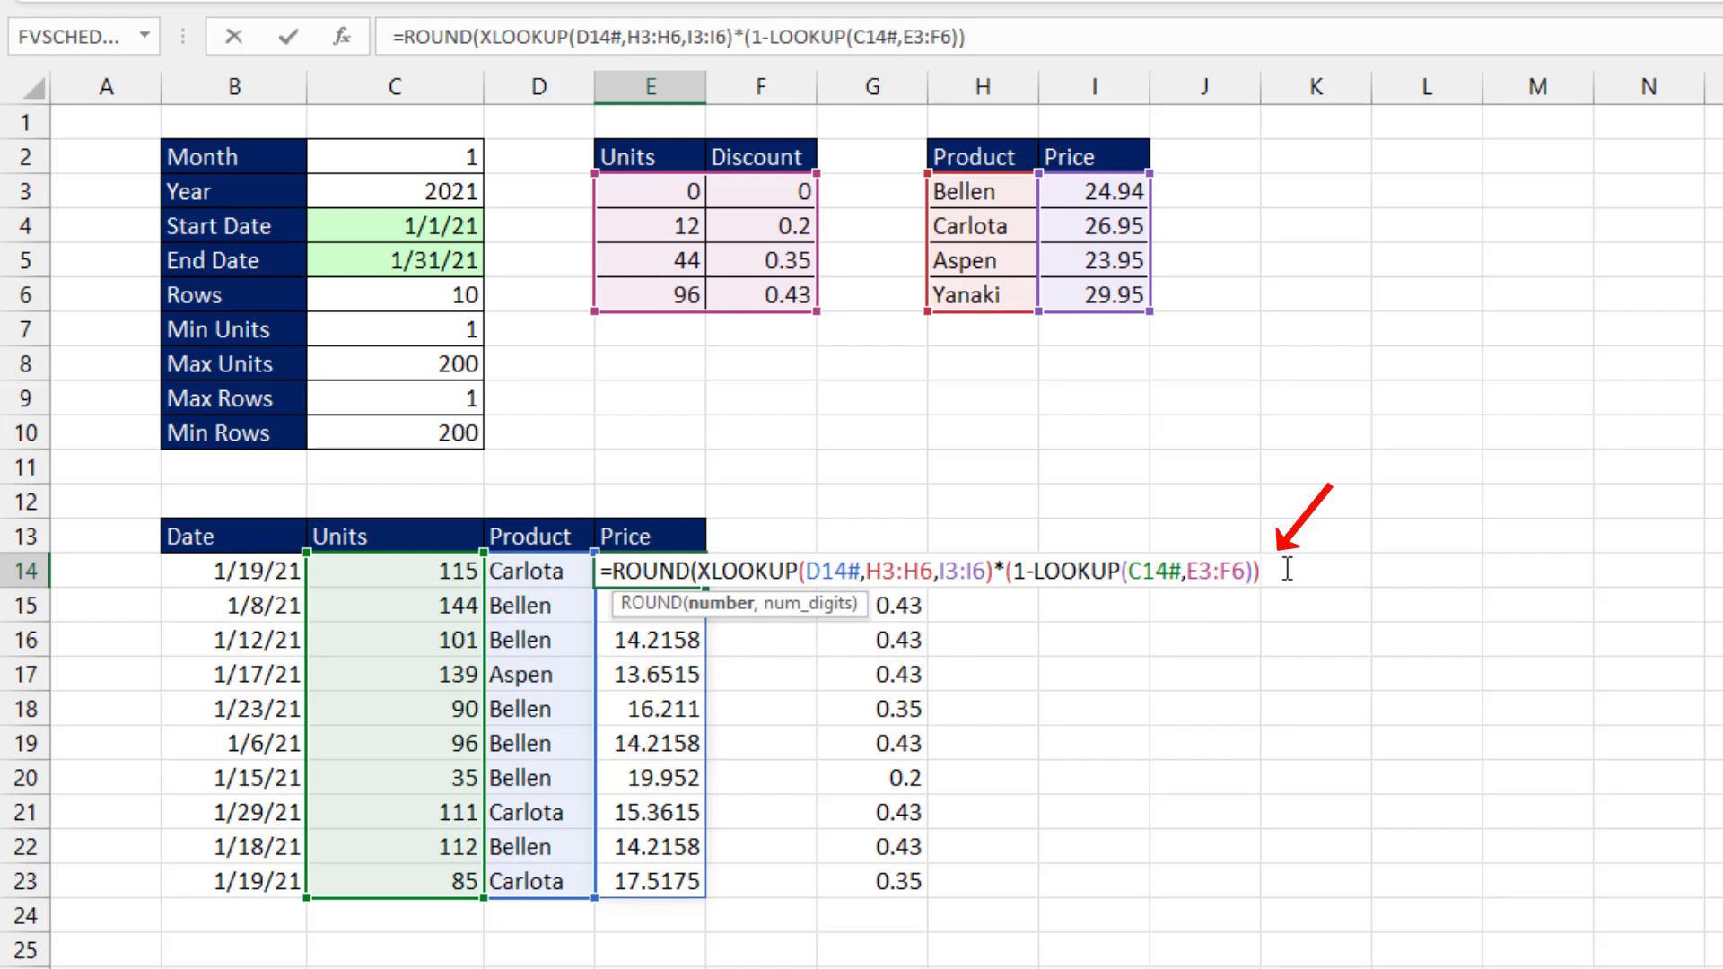
type(",2")
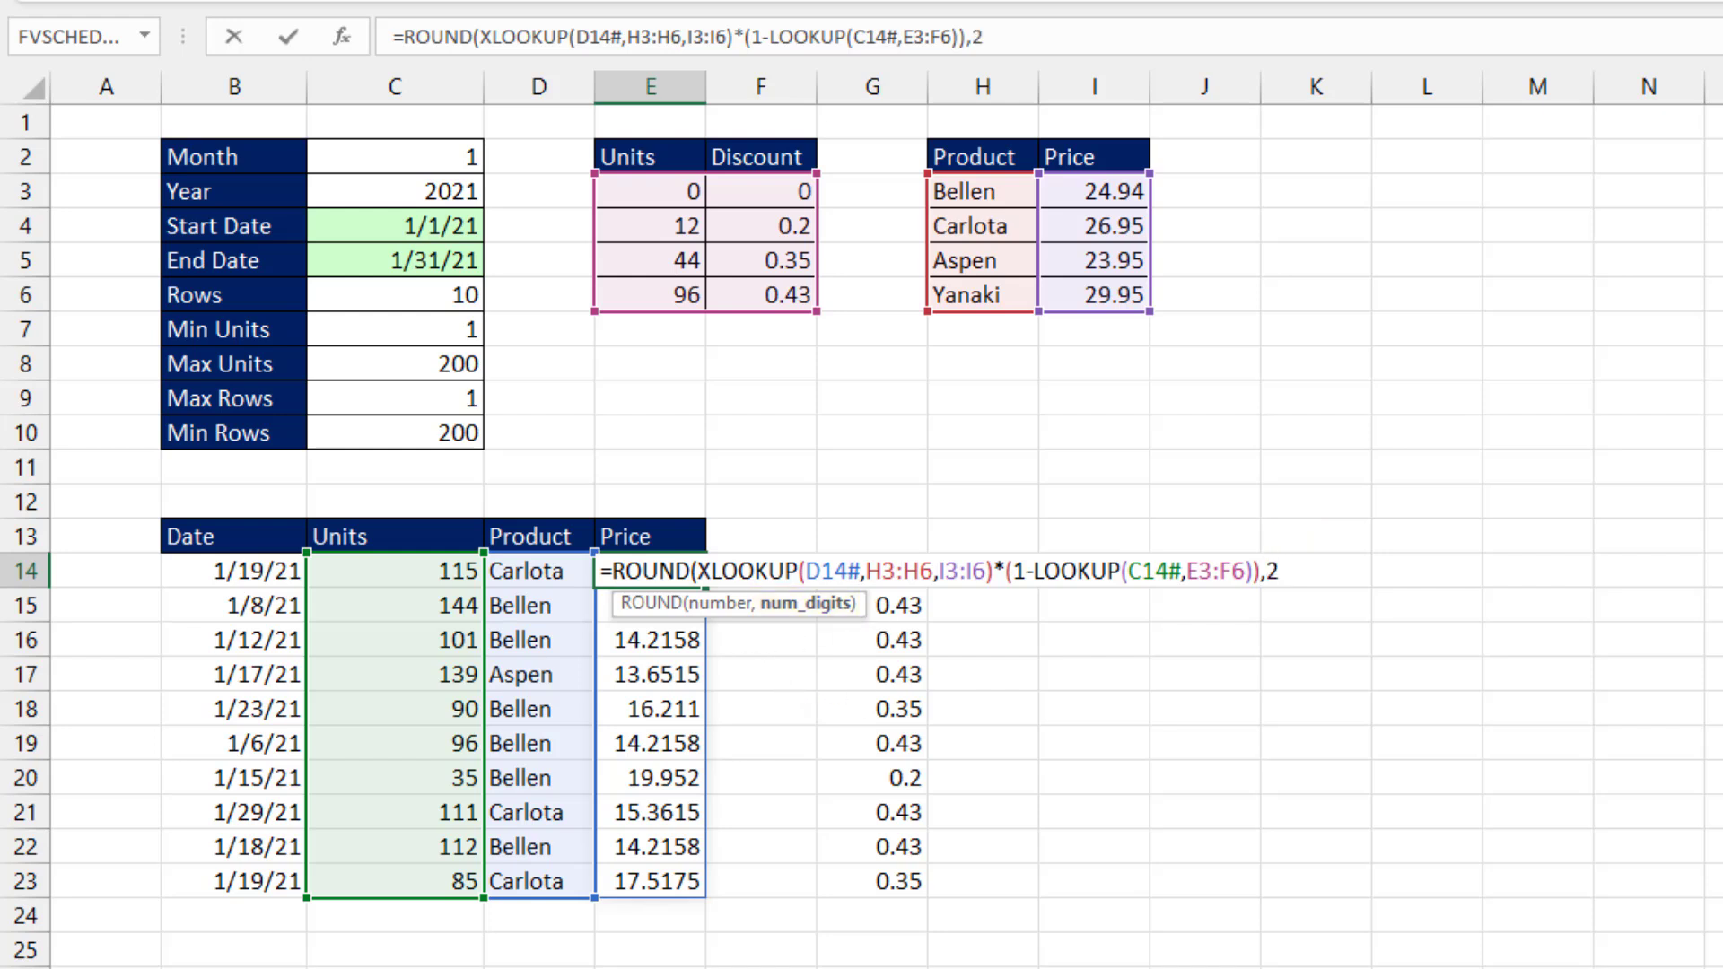
type(")")
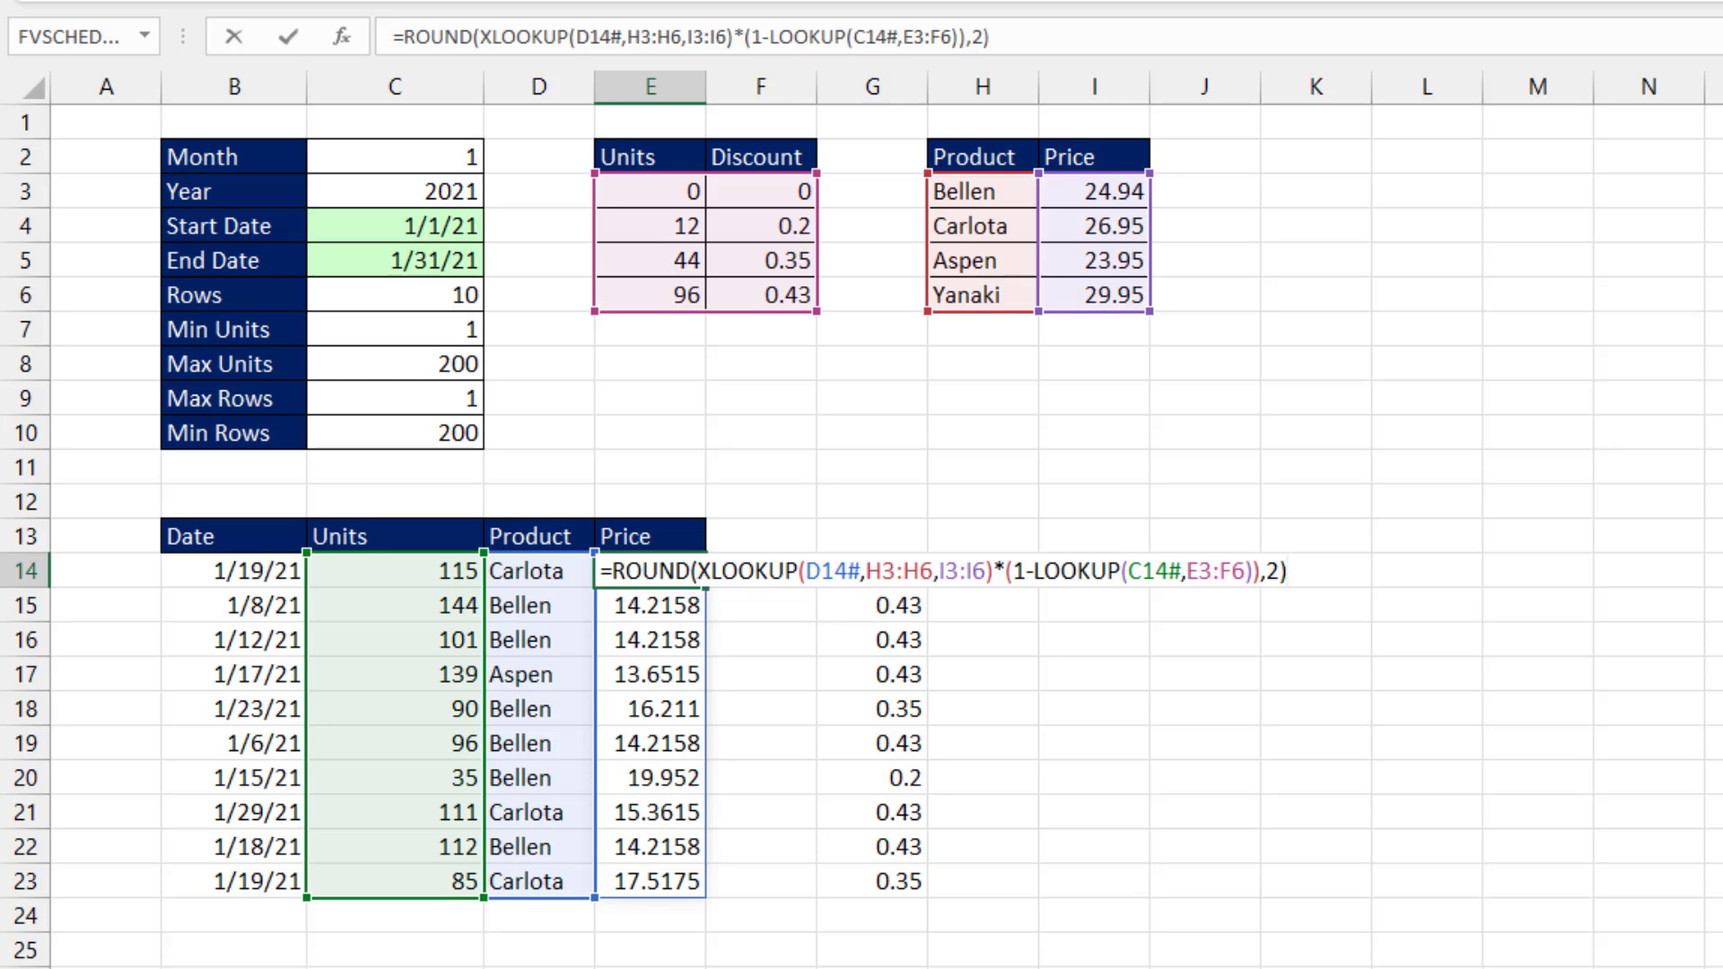
key("Return")
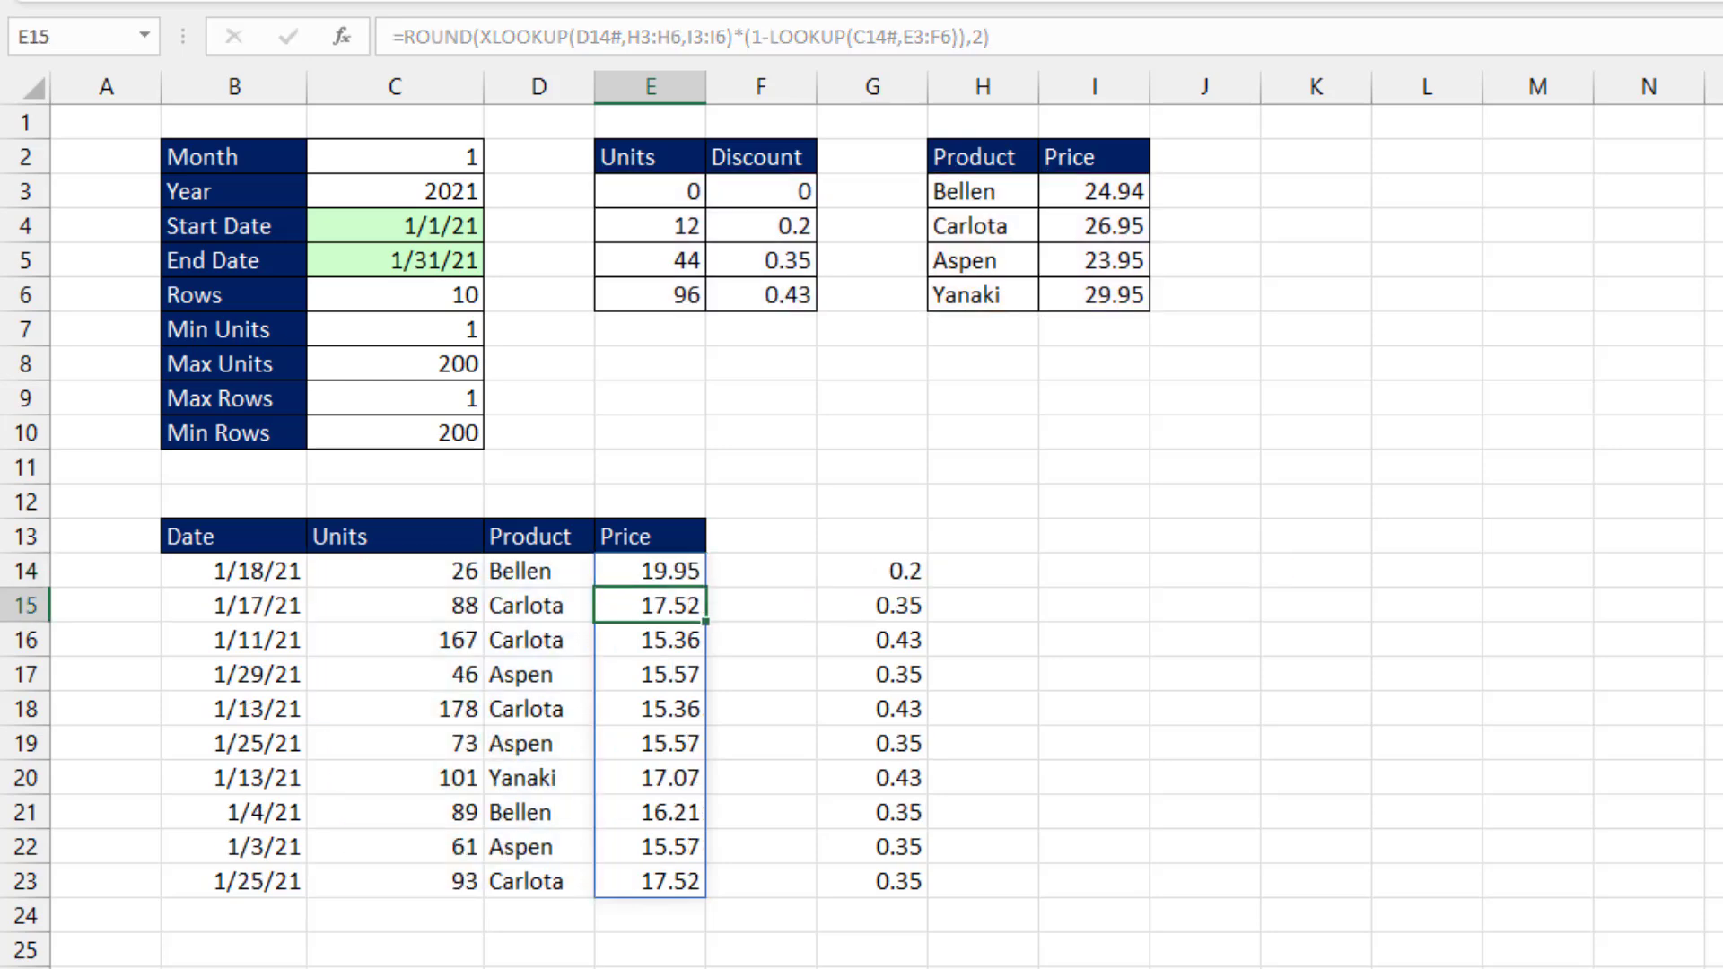
key("F9")
key("F9")
Set Rows in C6 to 12 and Month in C2 to 2 for February dates
left_click(446, 292)
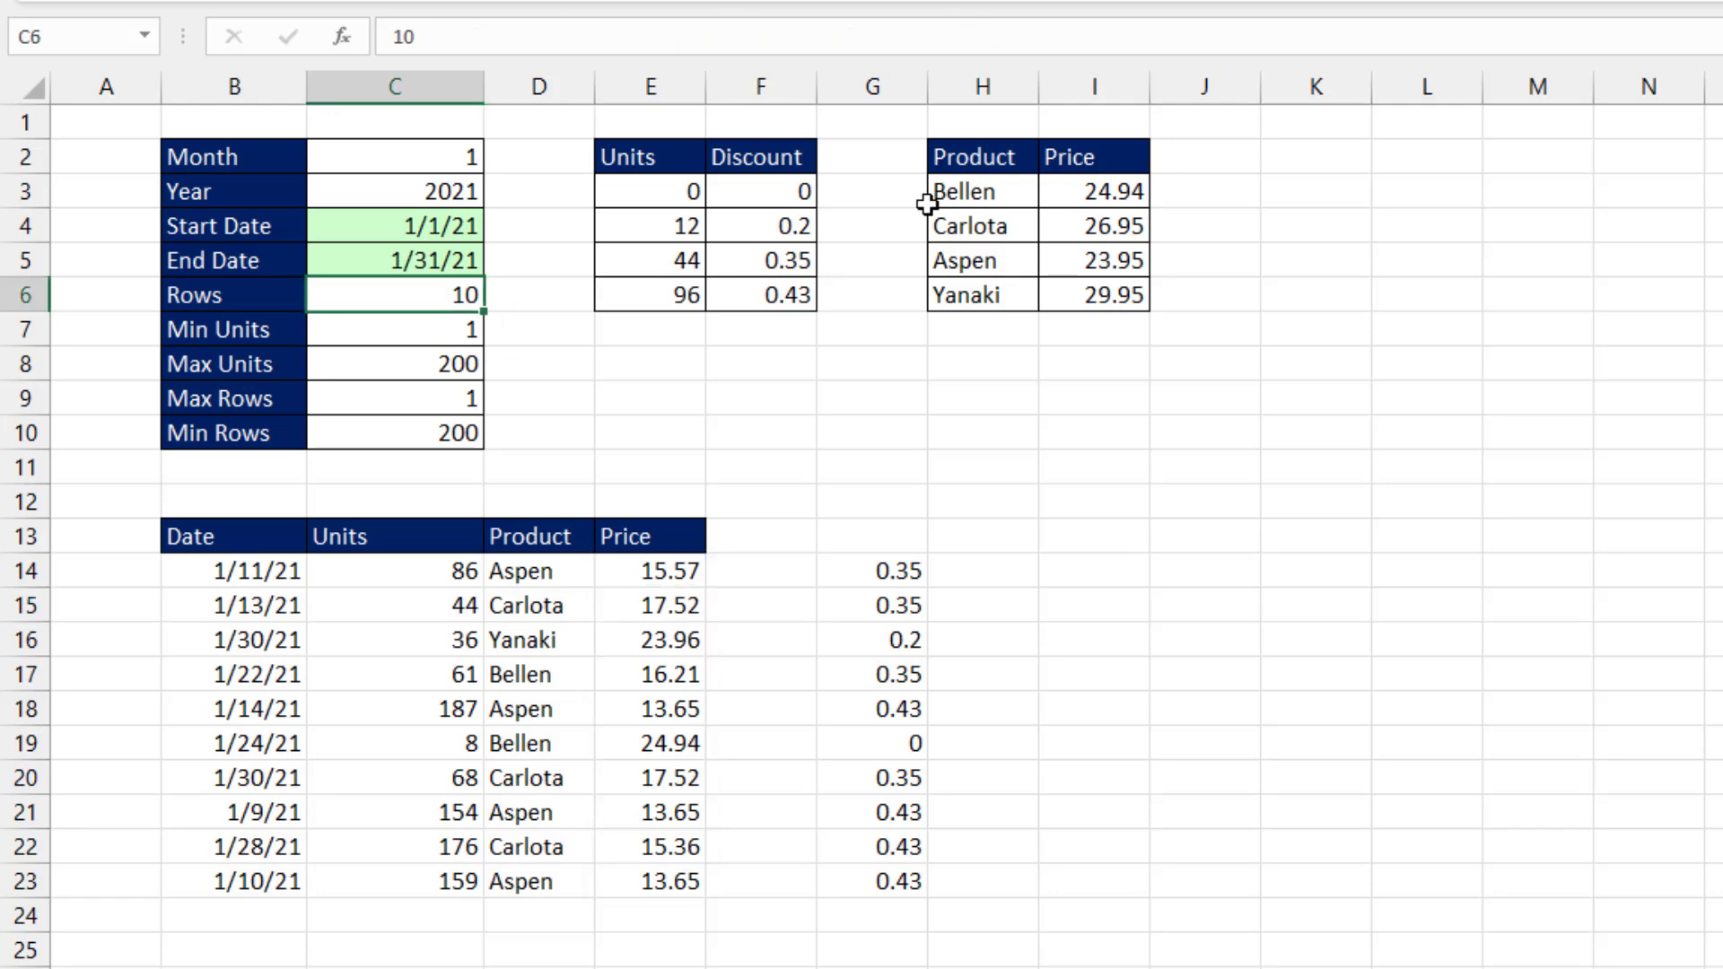
type("12")
key("Return")
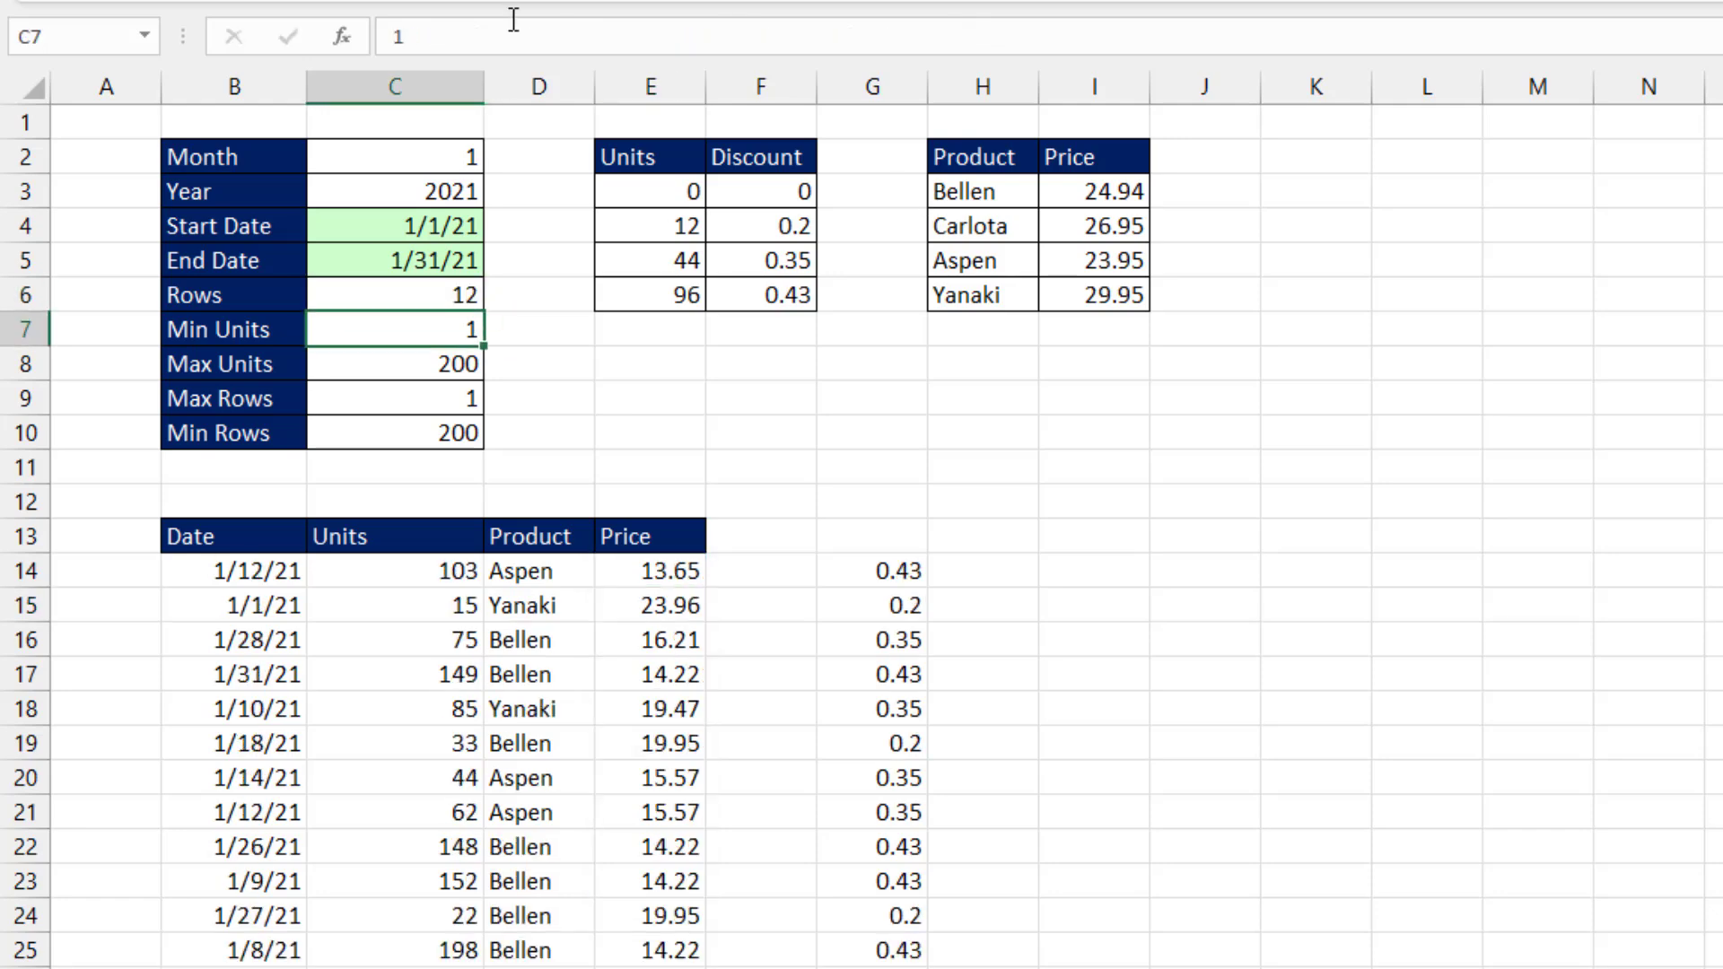
left_click(379, 151)
type("2")
key("Return")
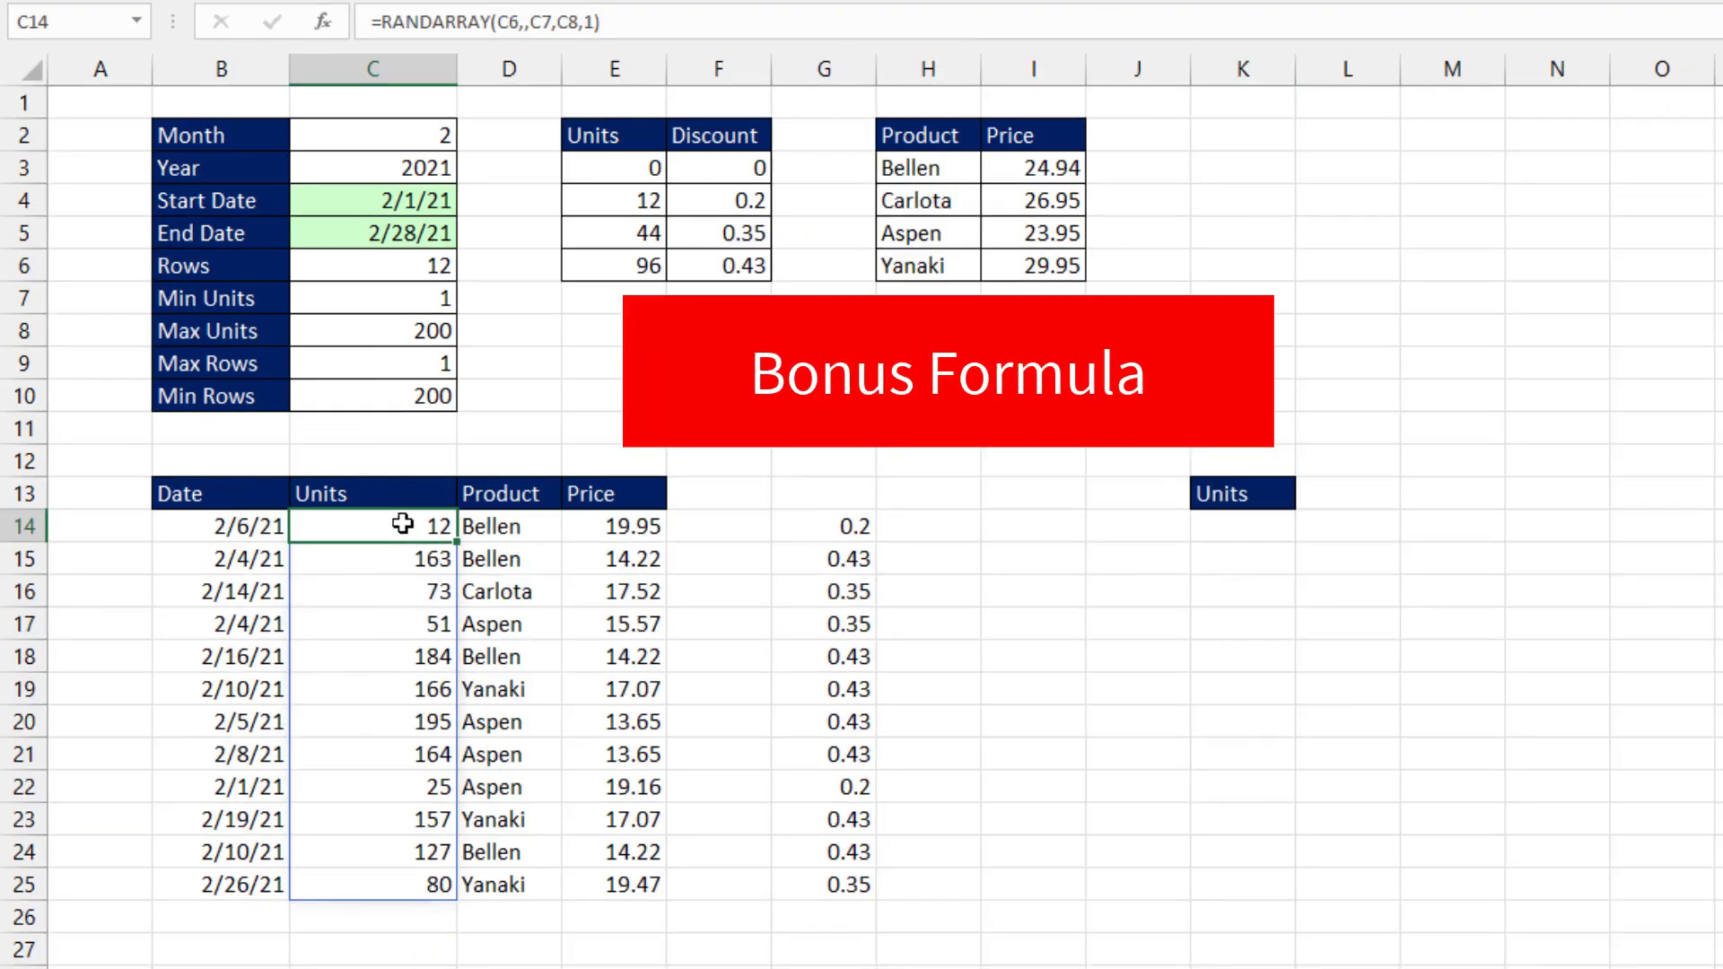
double_click(402, 523)
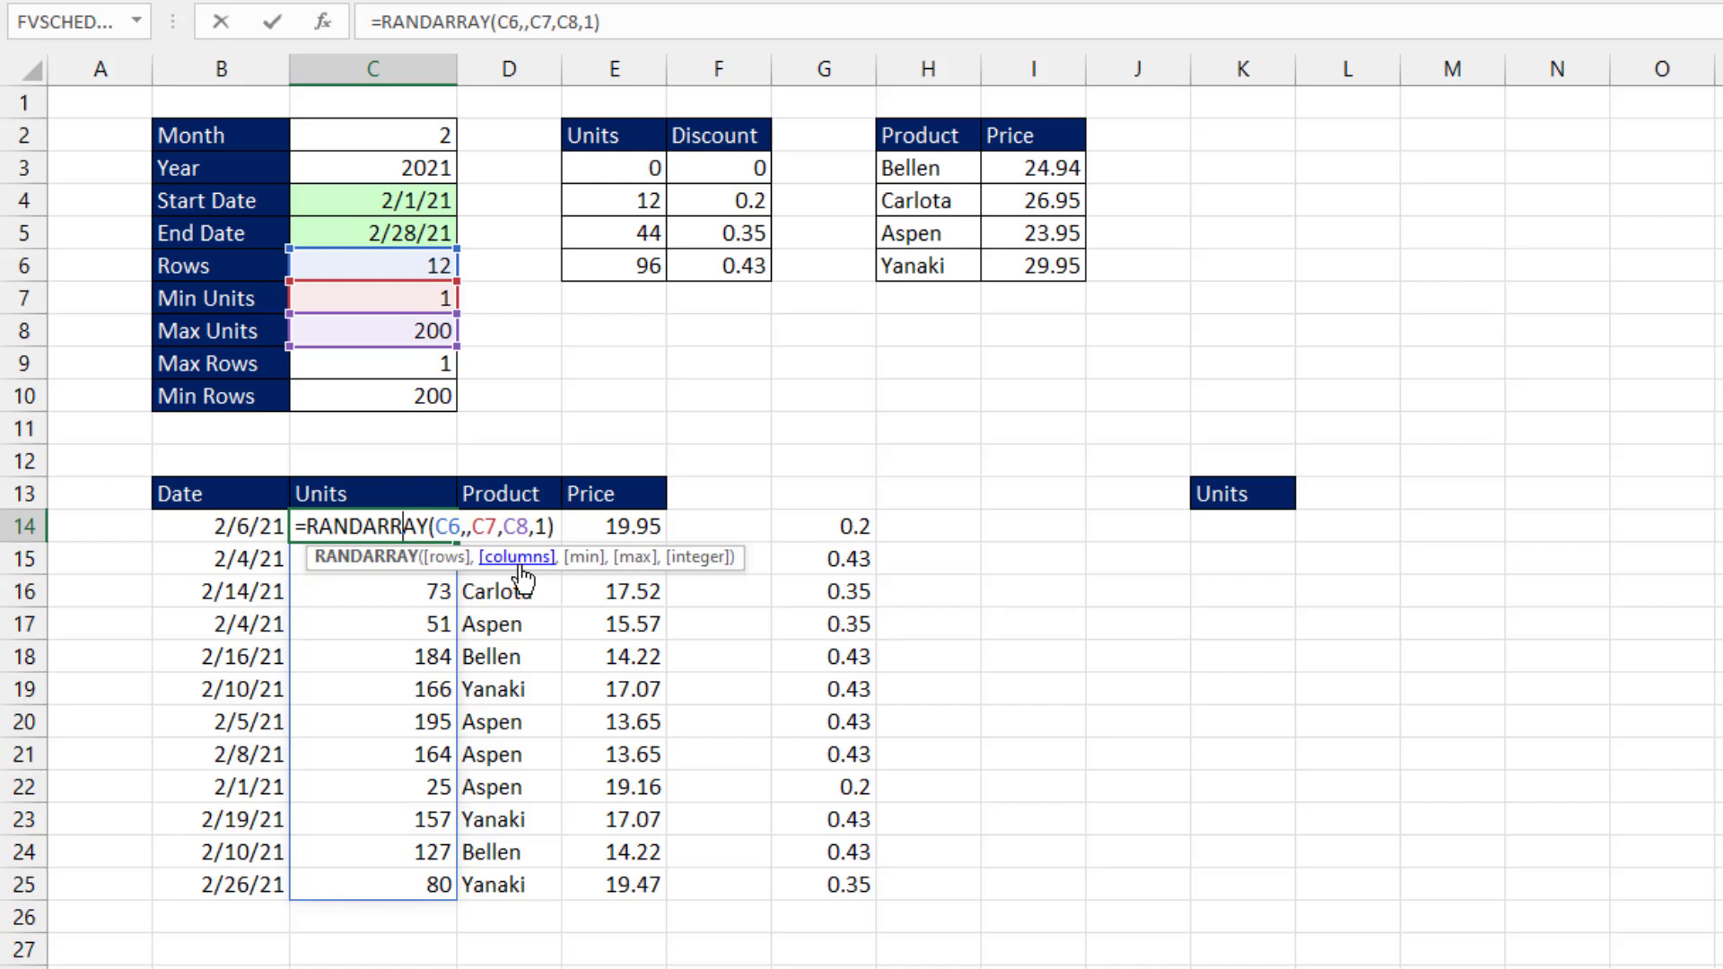
key("ctrl+Return")
left_click(1265, 532)
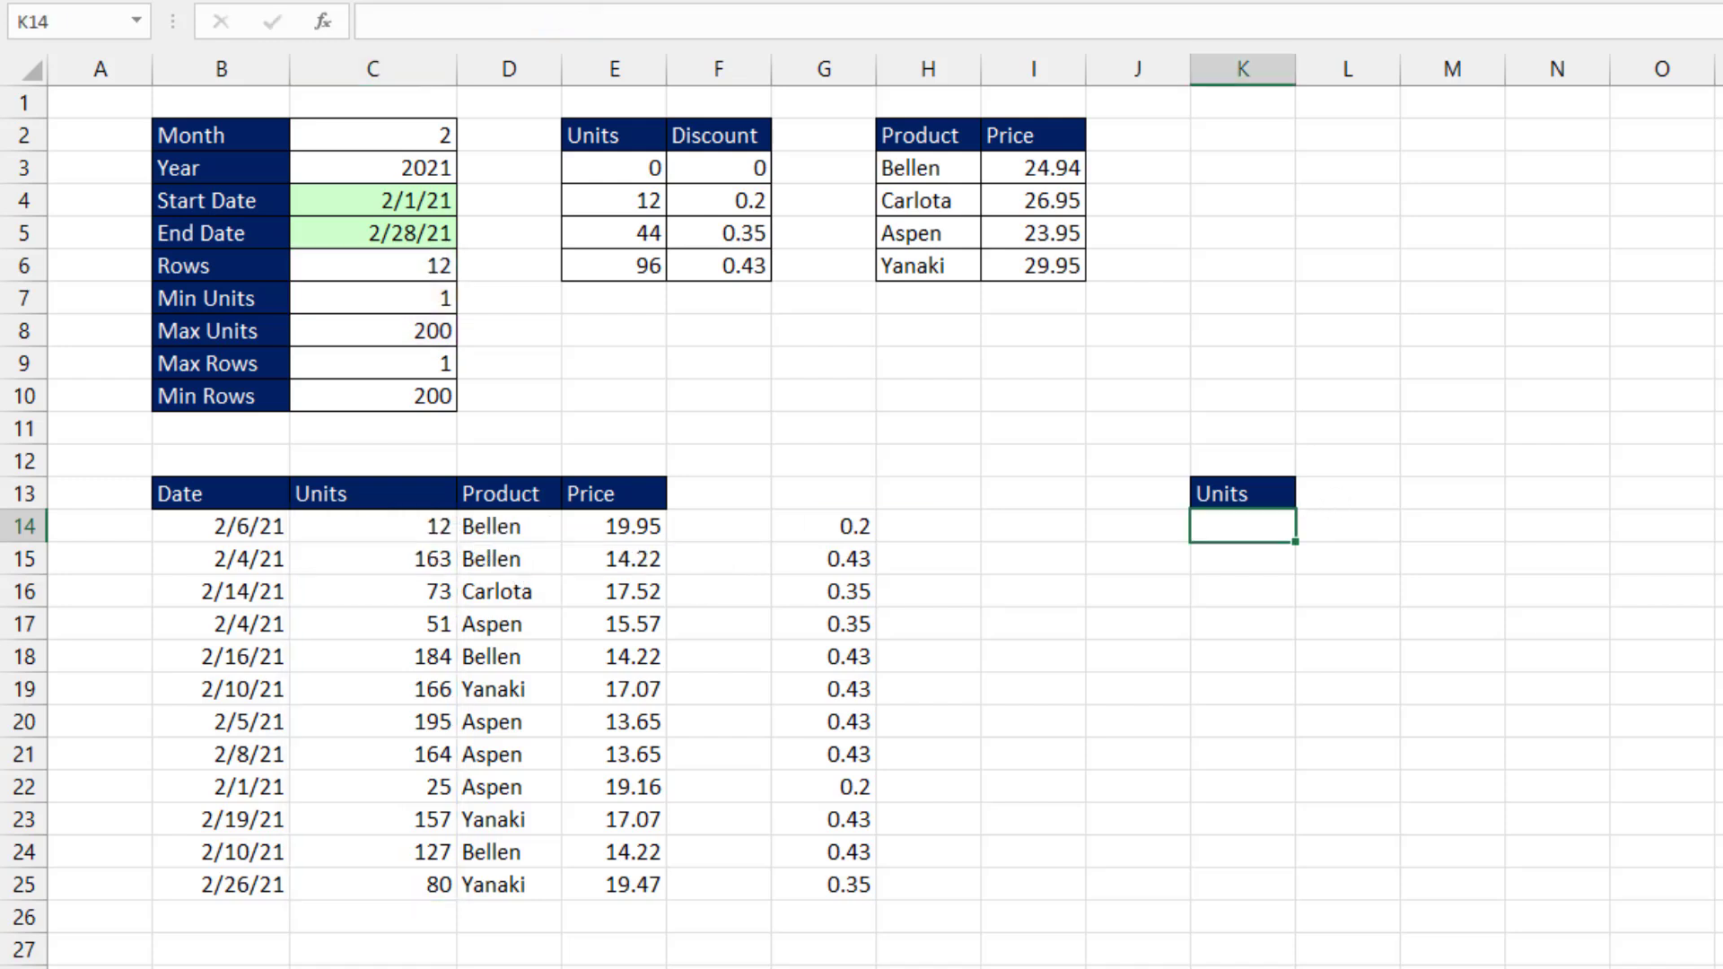
Enter =NORM.INV(RAND(),44,10) in K14 under the Units heading
type("=nor")
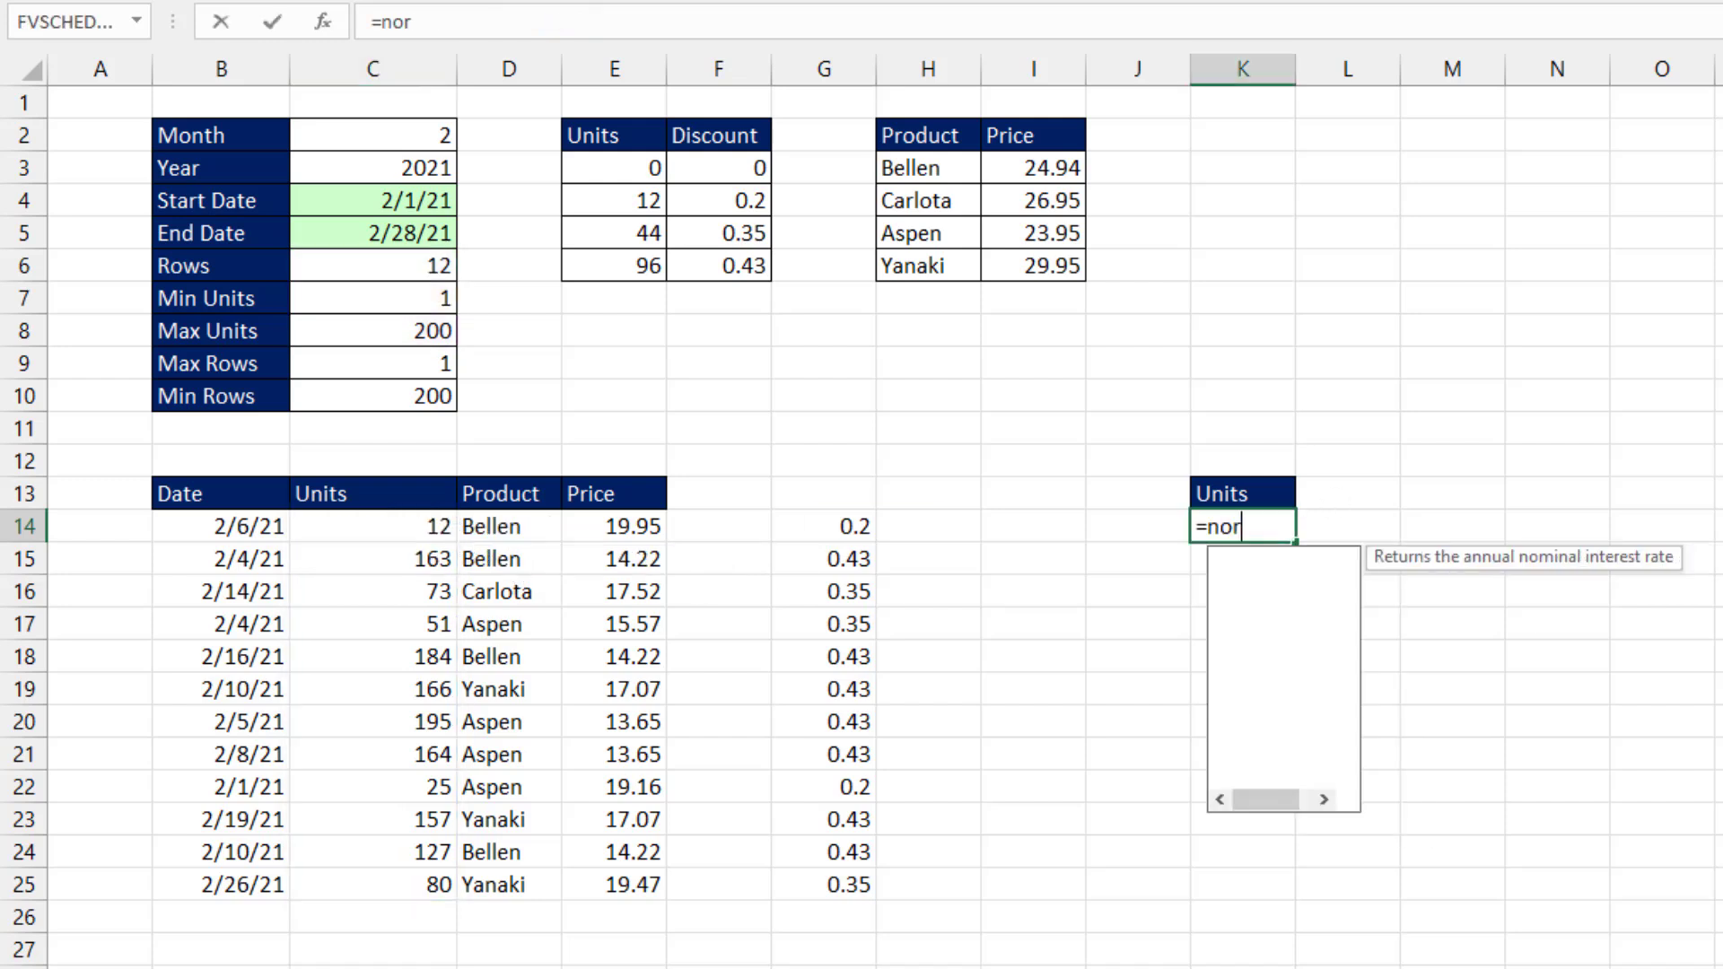
key("Down")
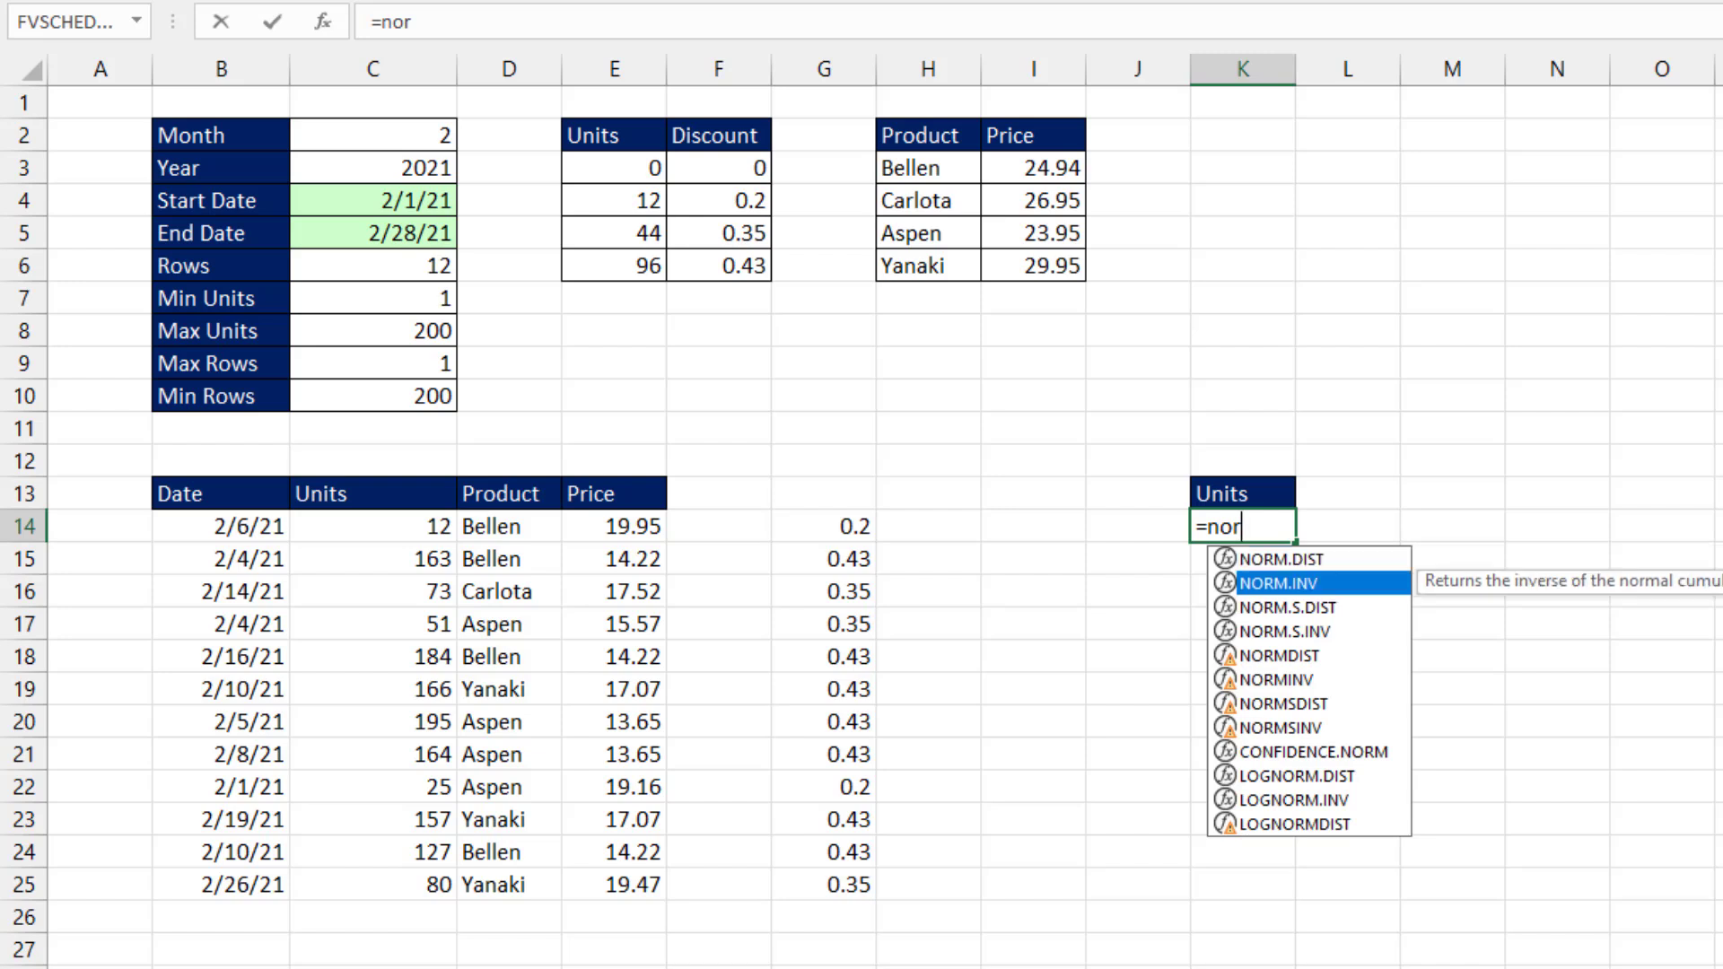
key("Tab")
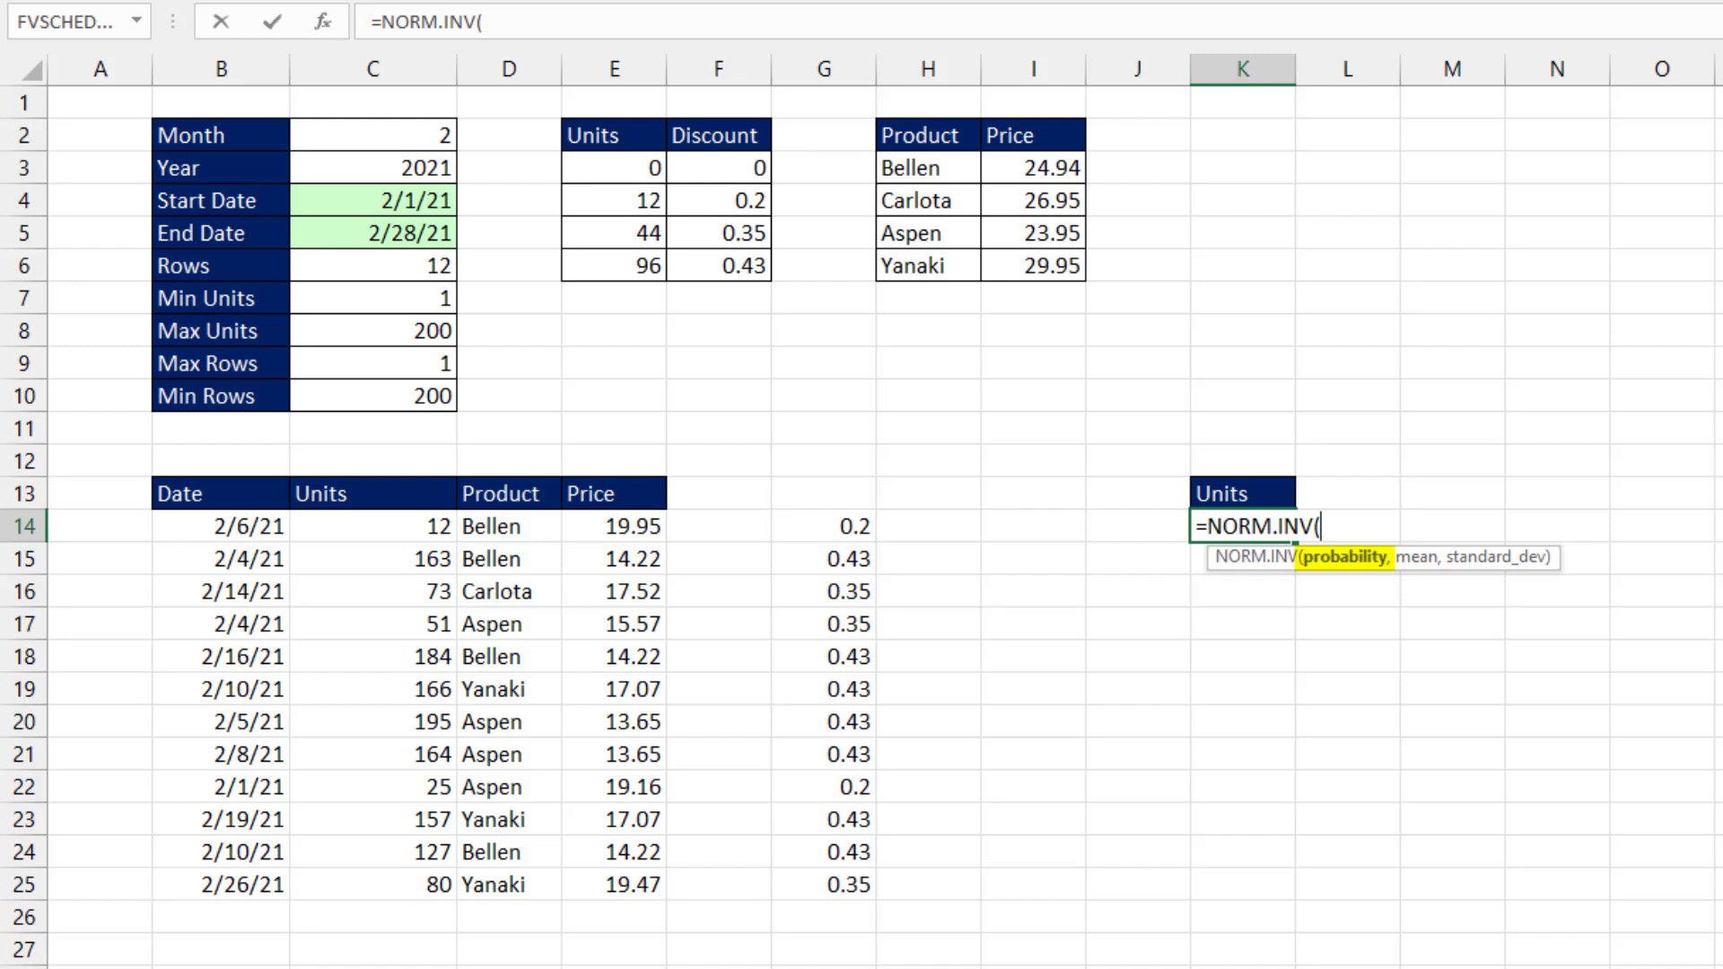
type("rand")
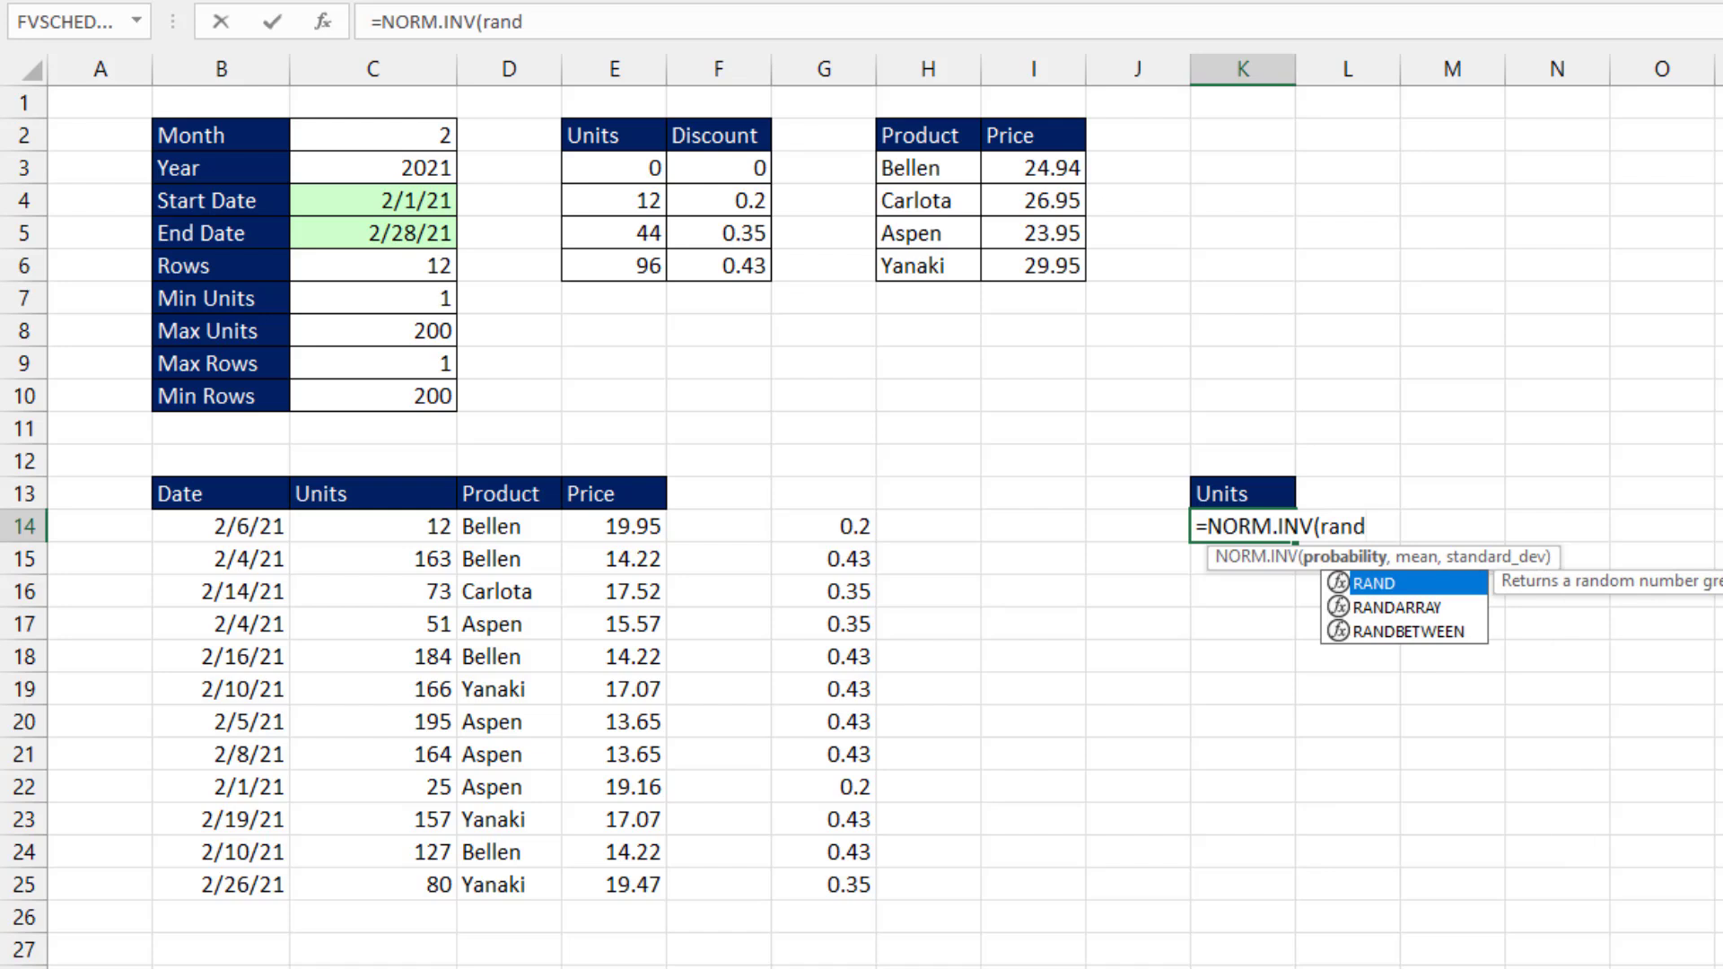
key("Tab")
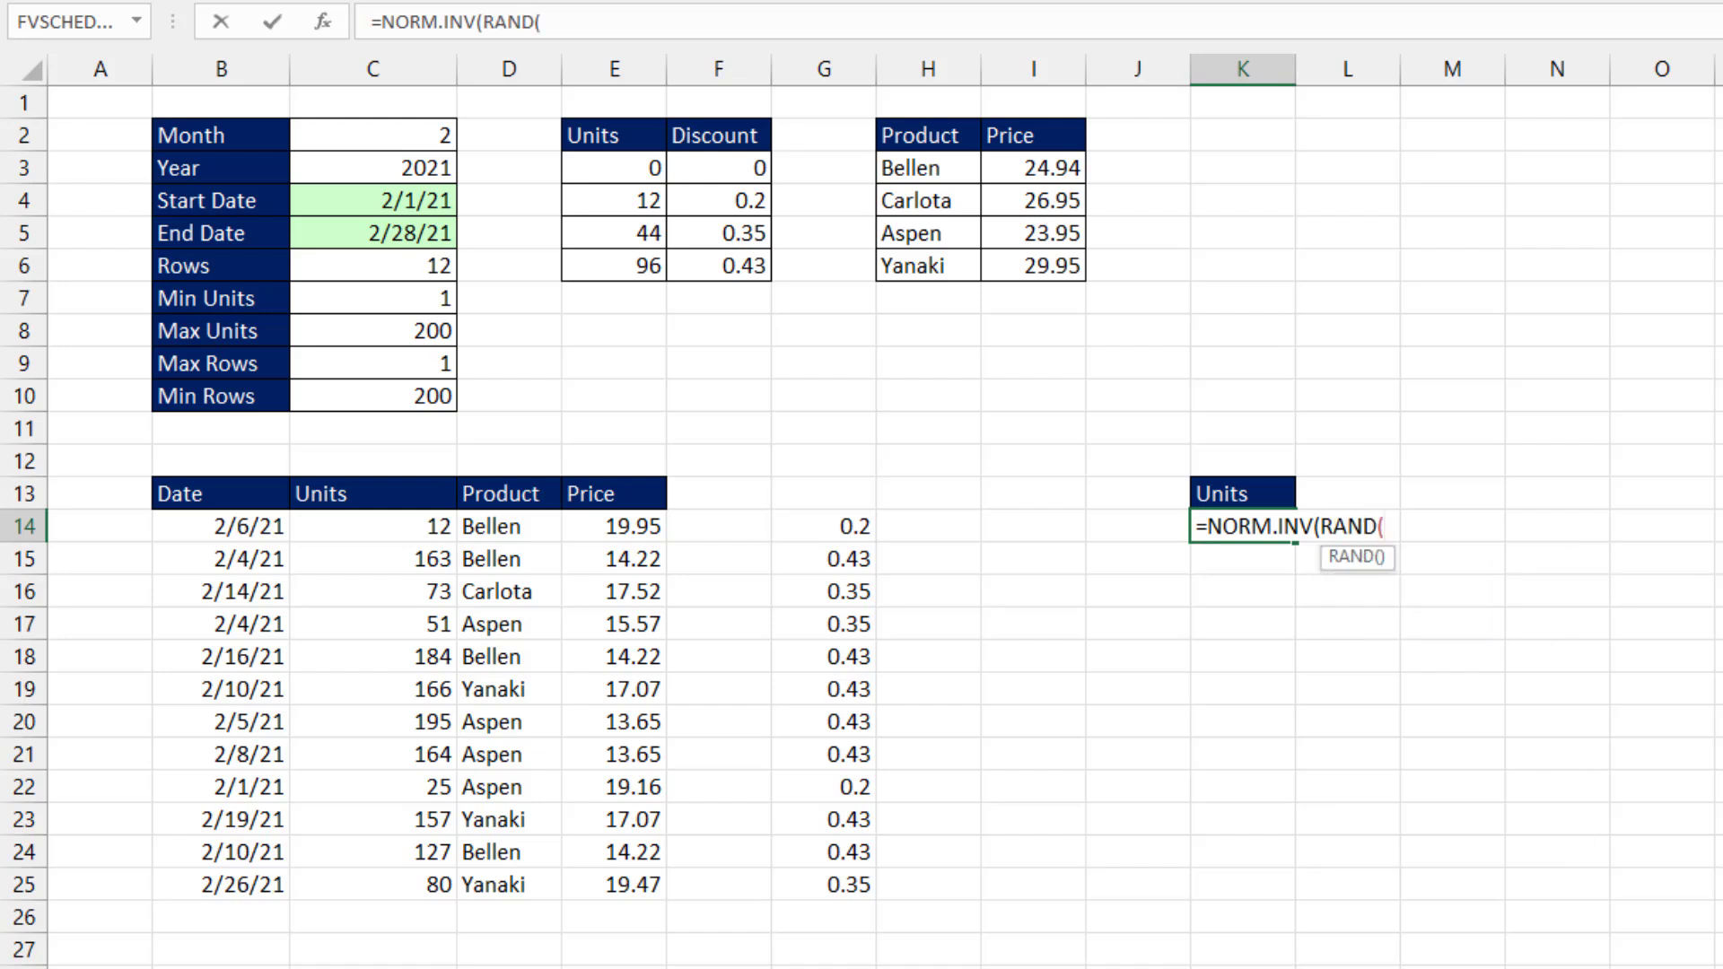
type(")")
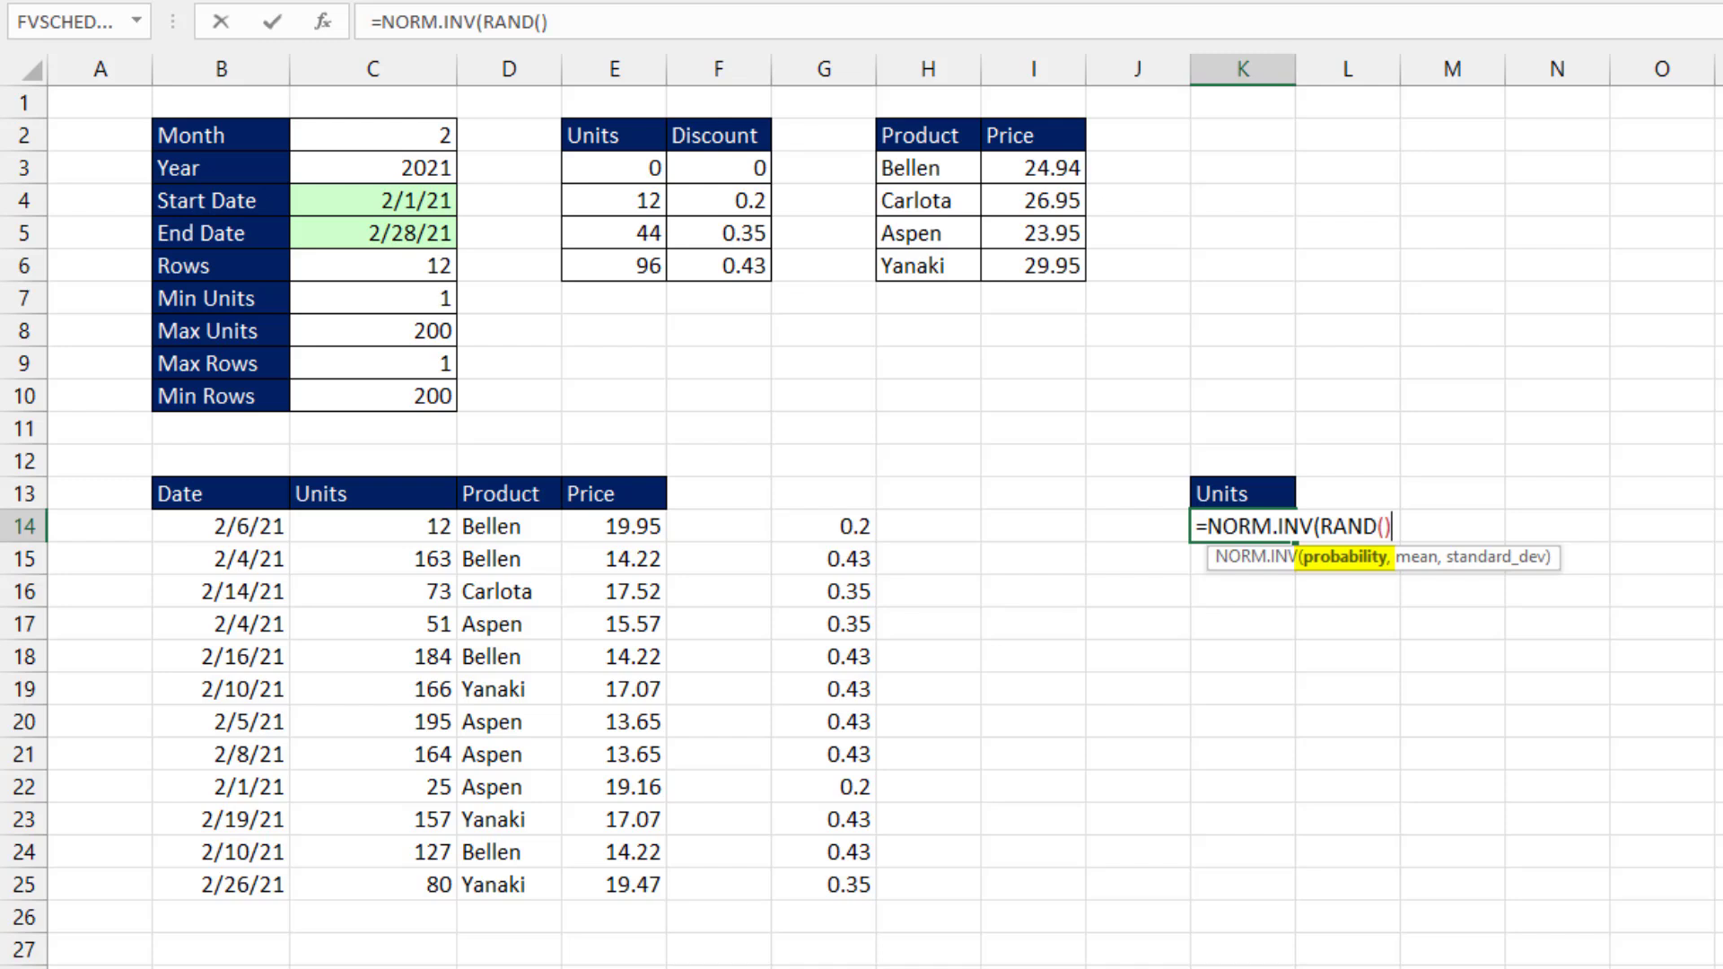
type(",")
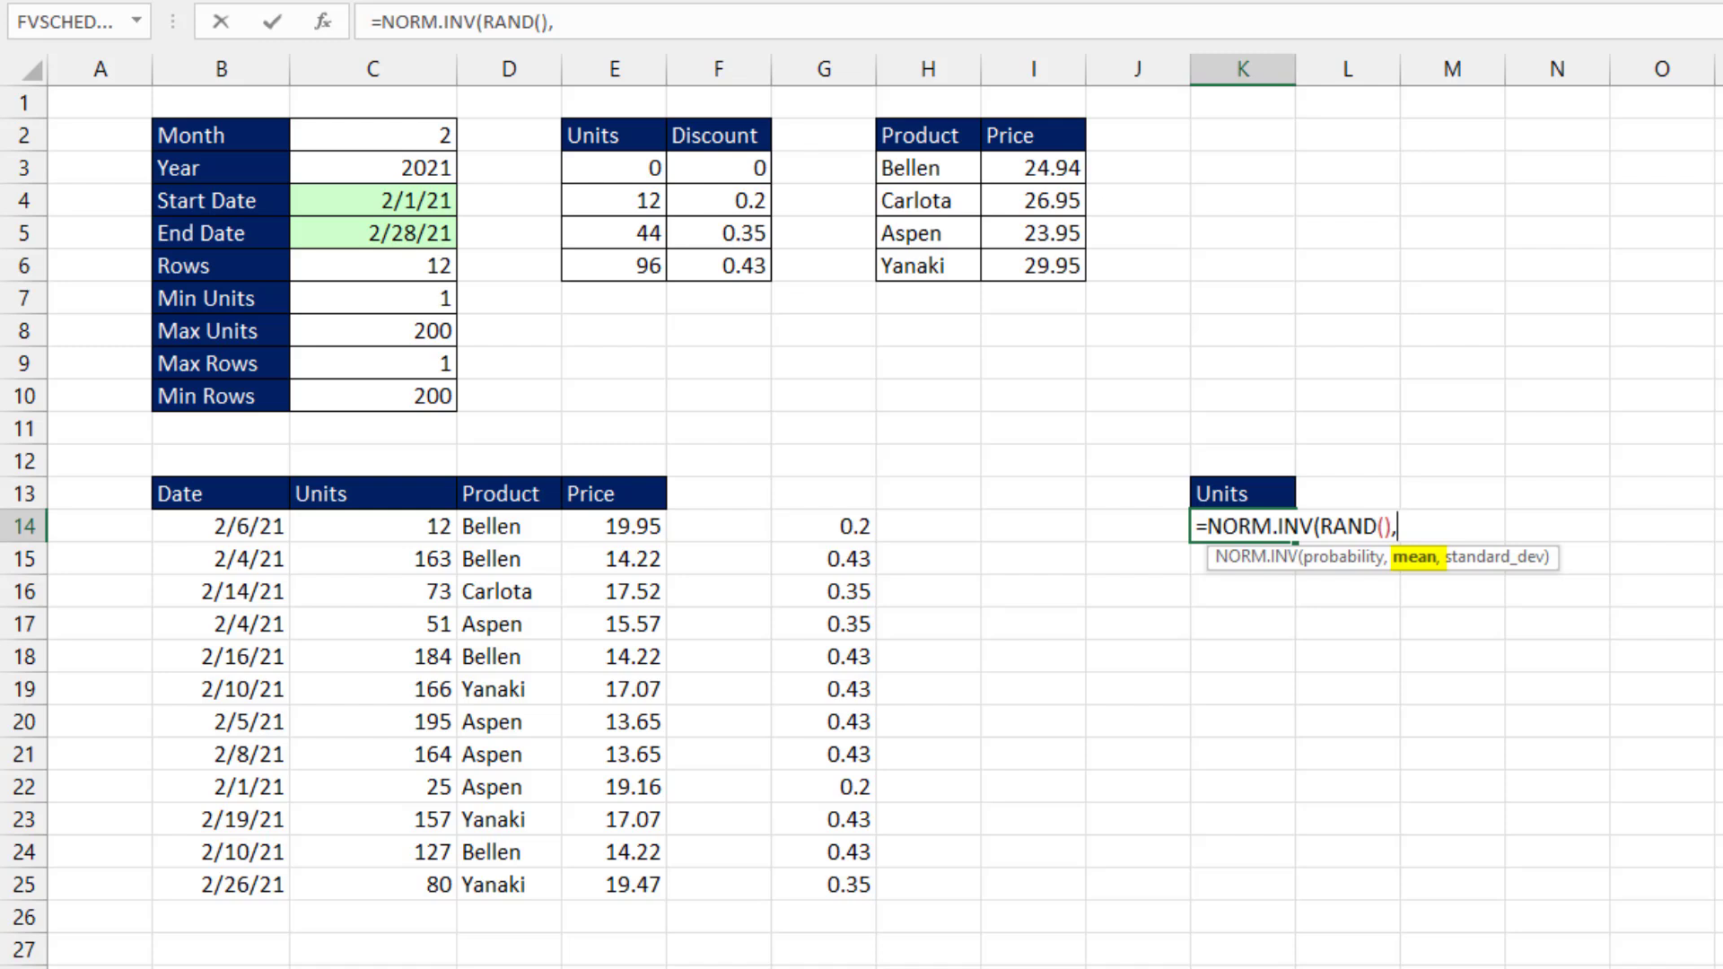
type("44,")
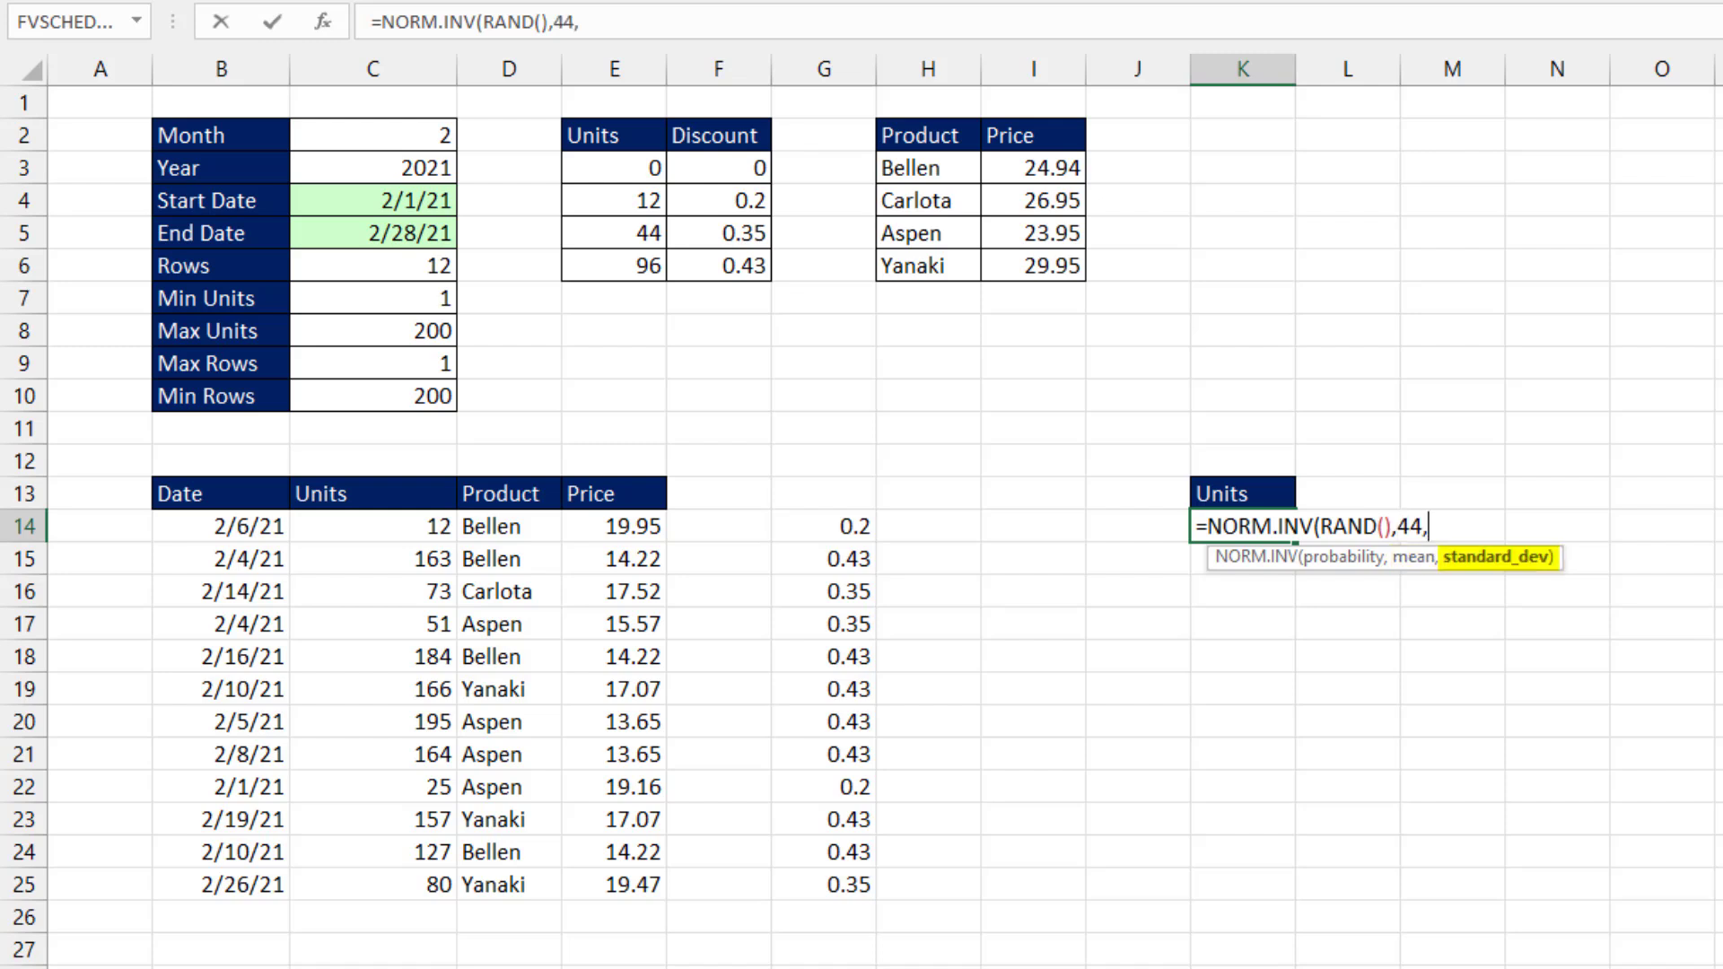
type("10)")
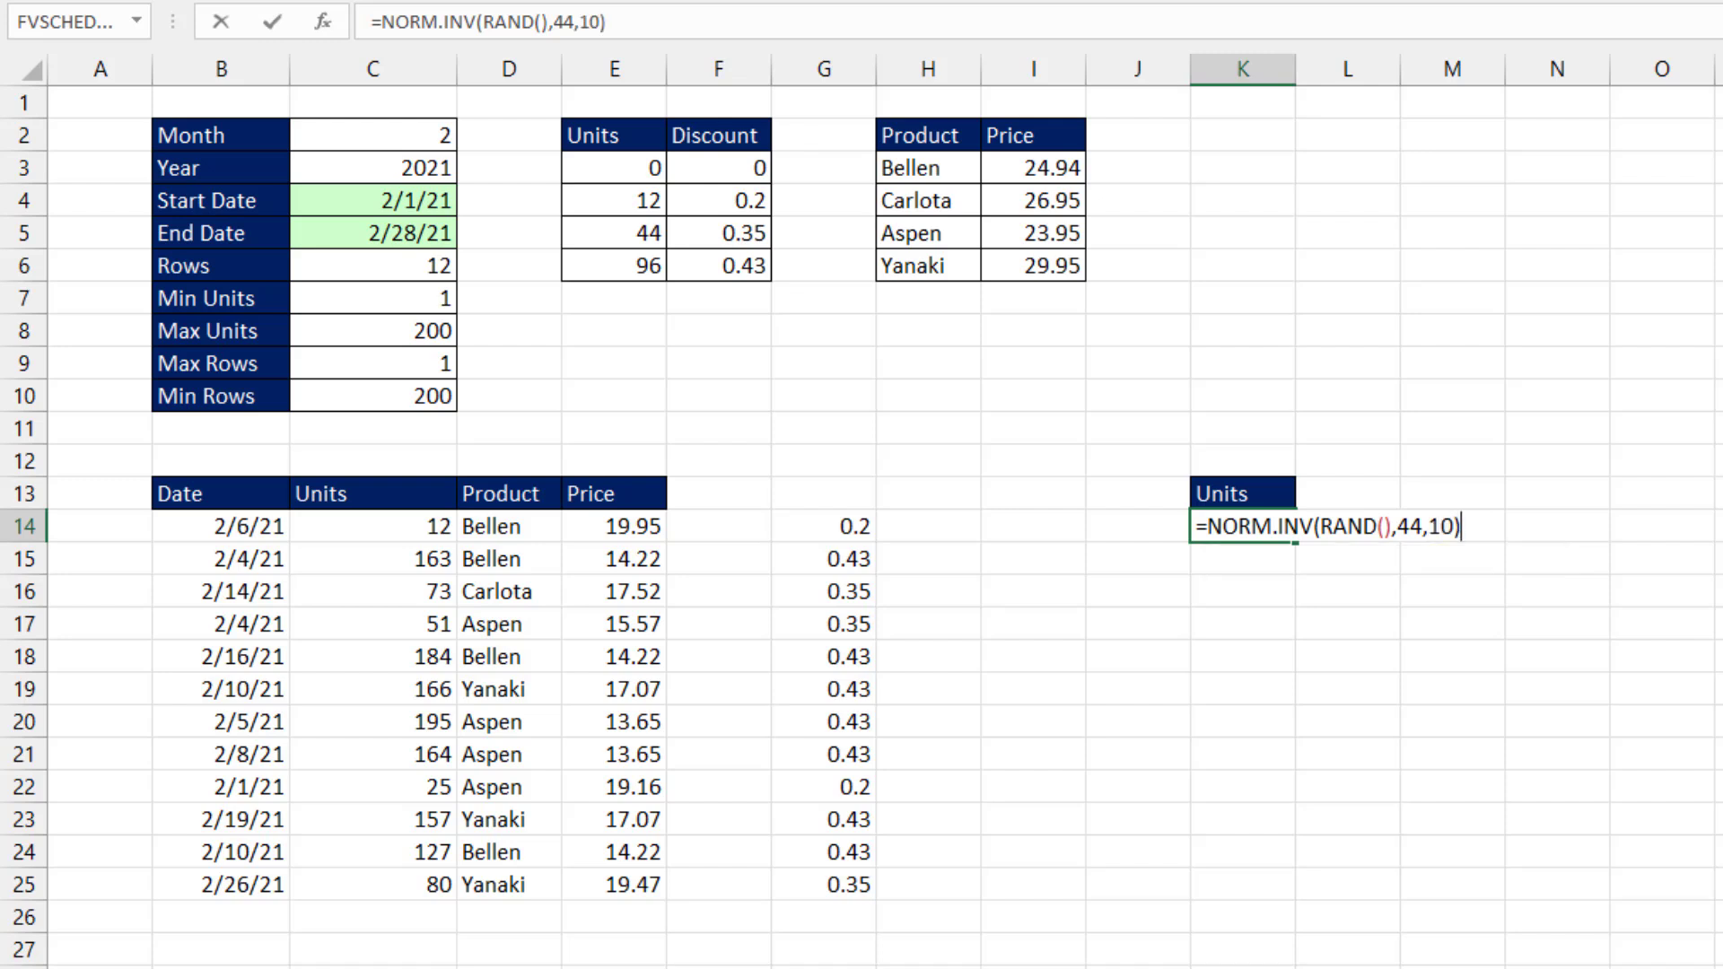
key("Return")
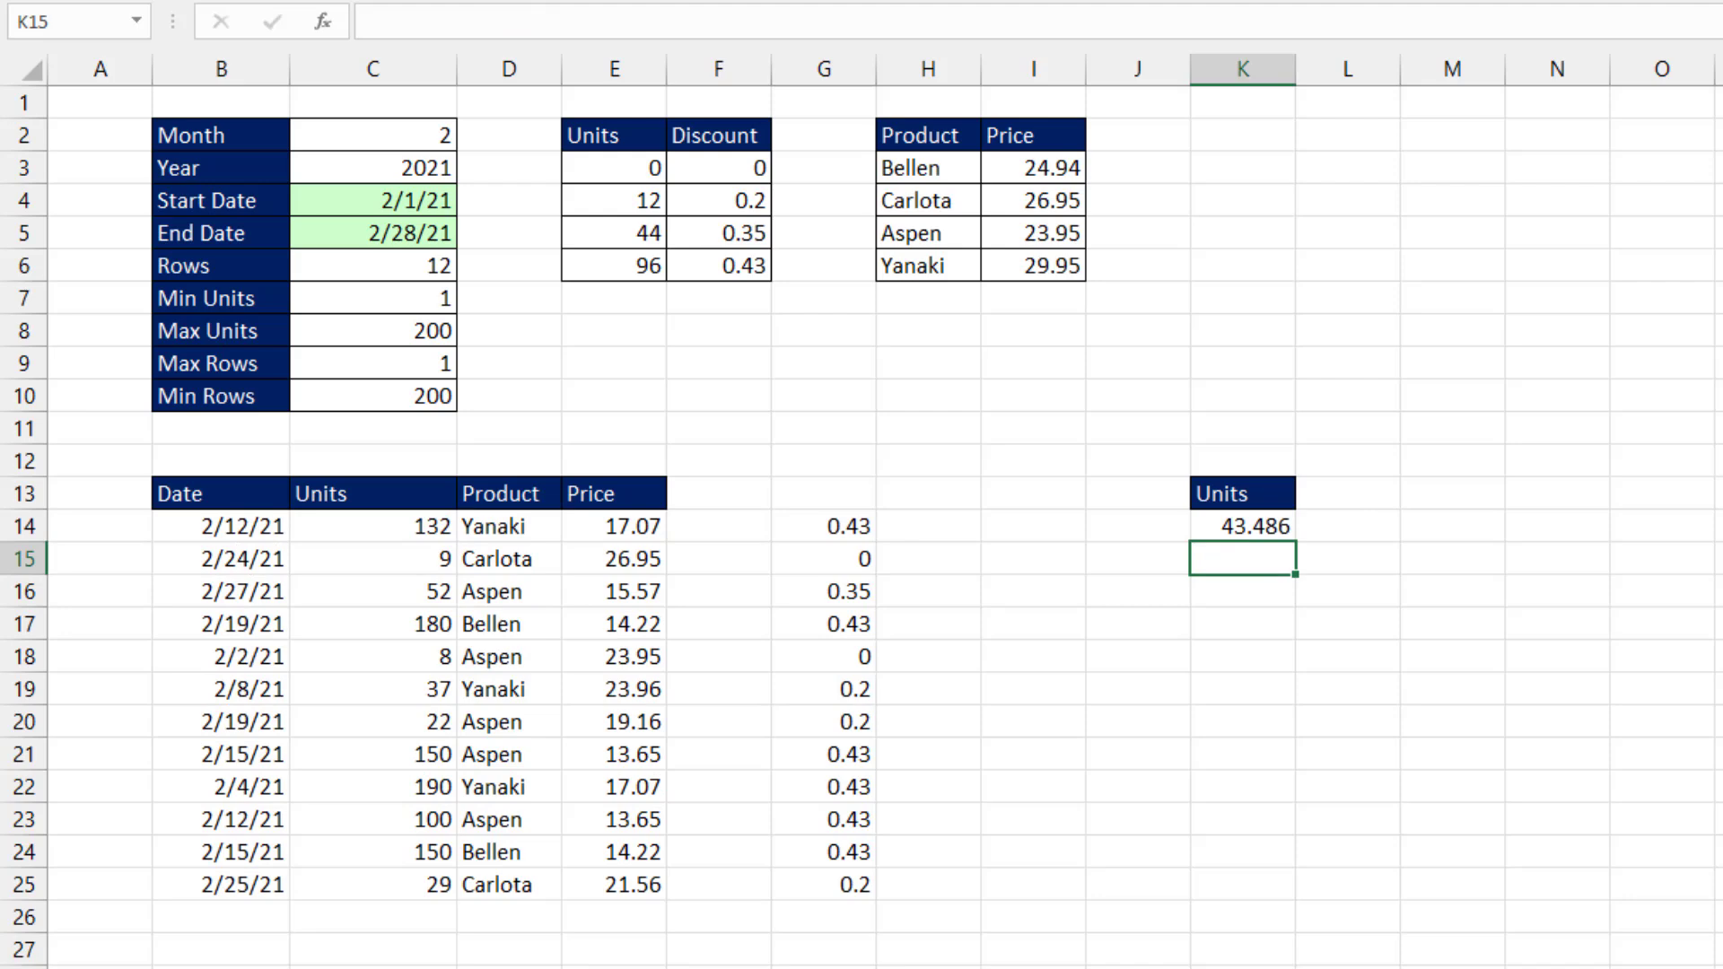
Recalculate the sheet six times with F9 to watch K14's value change
key("F9")
key("F9")
key("F9")
key("F9")
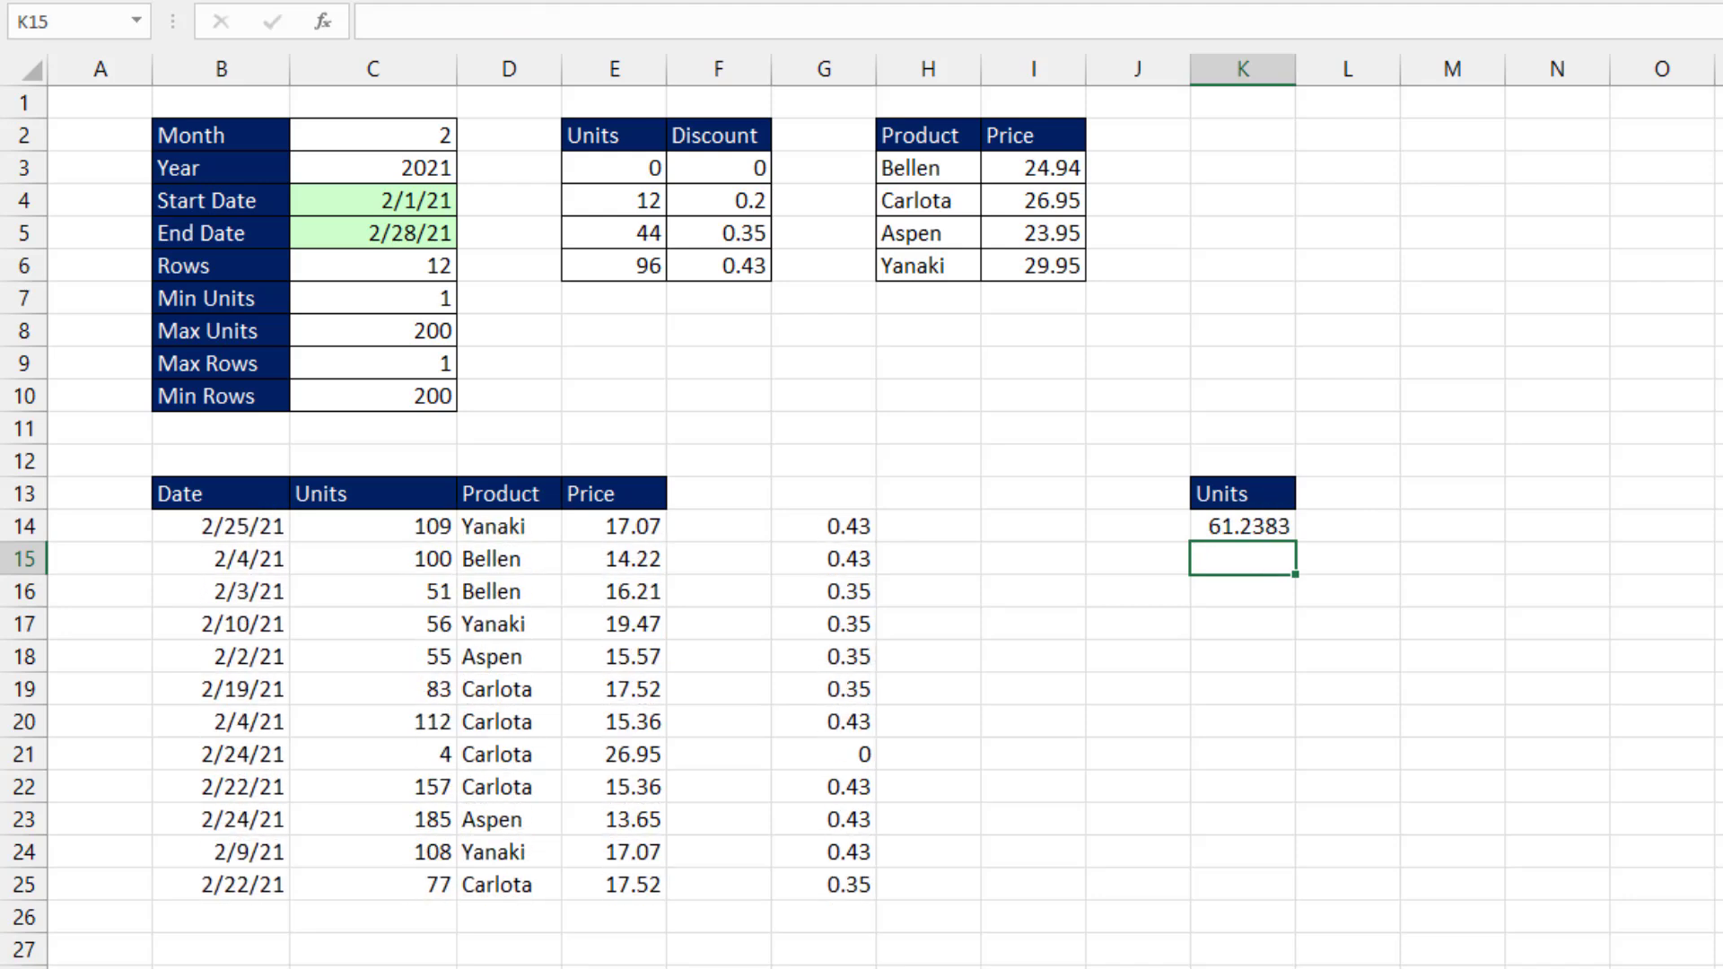
key("F9")
key("F9")
key("F9")
key("F9")
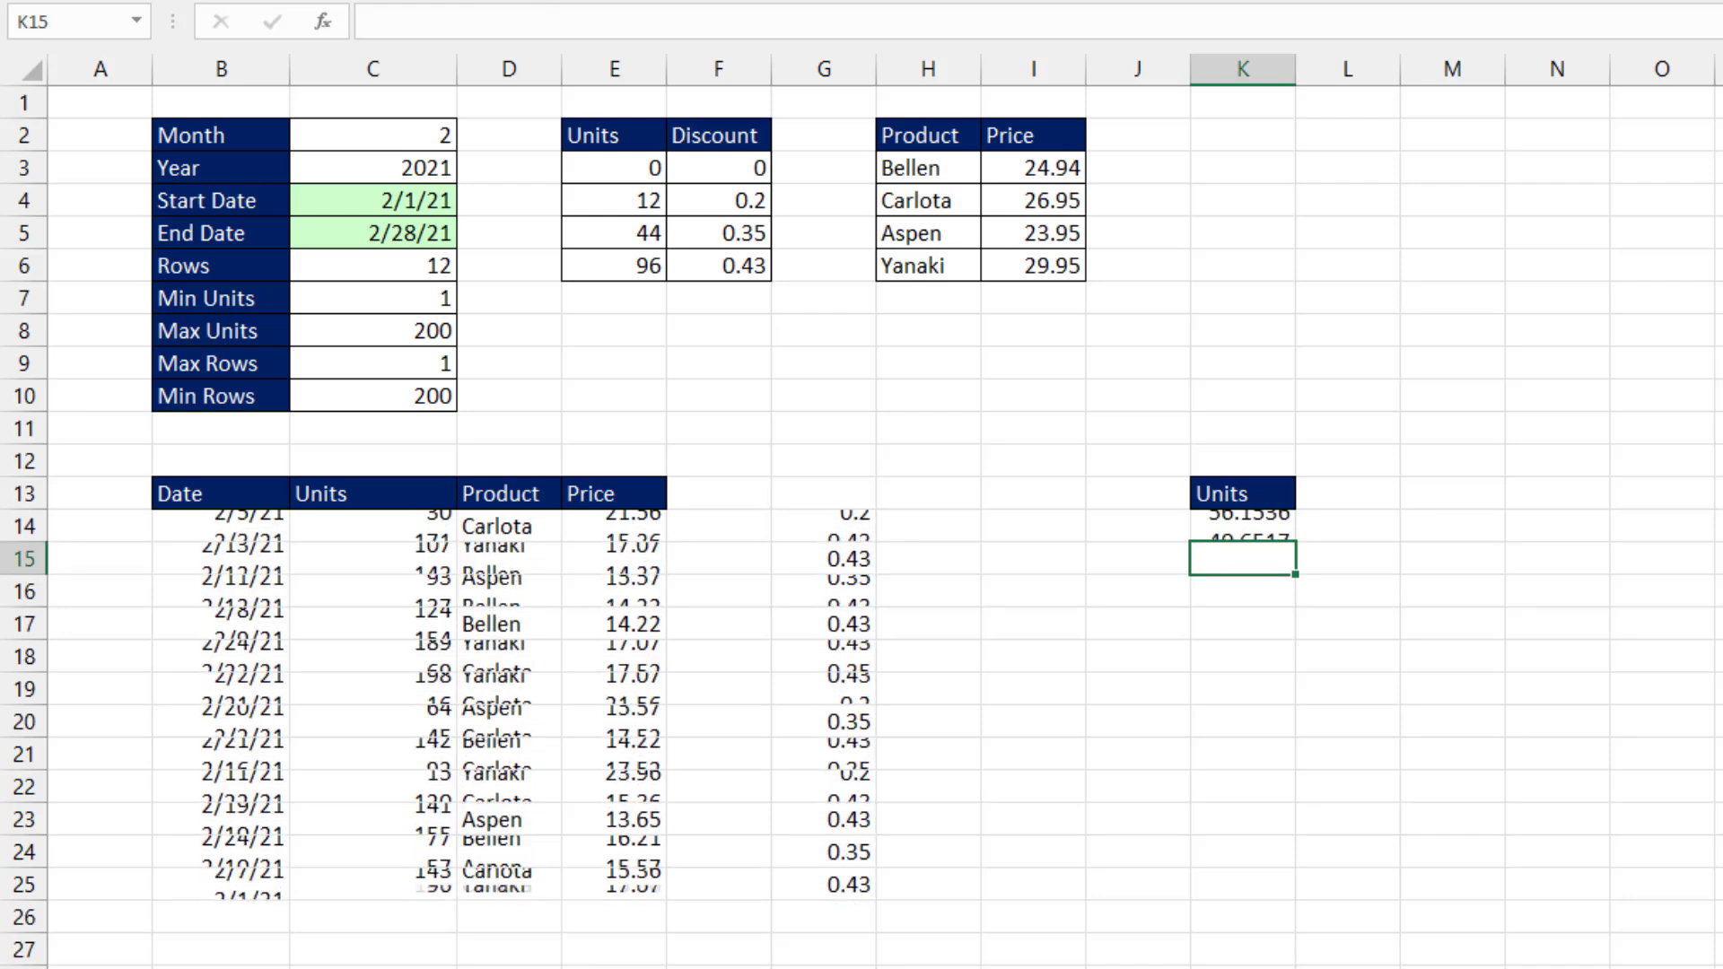
key("F9")
key("F9")
key("F9")
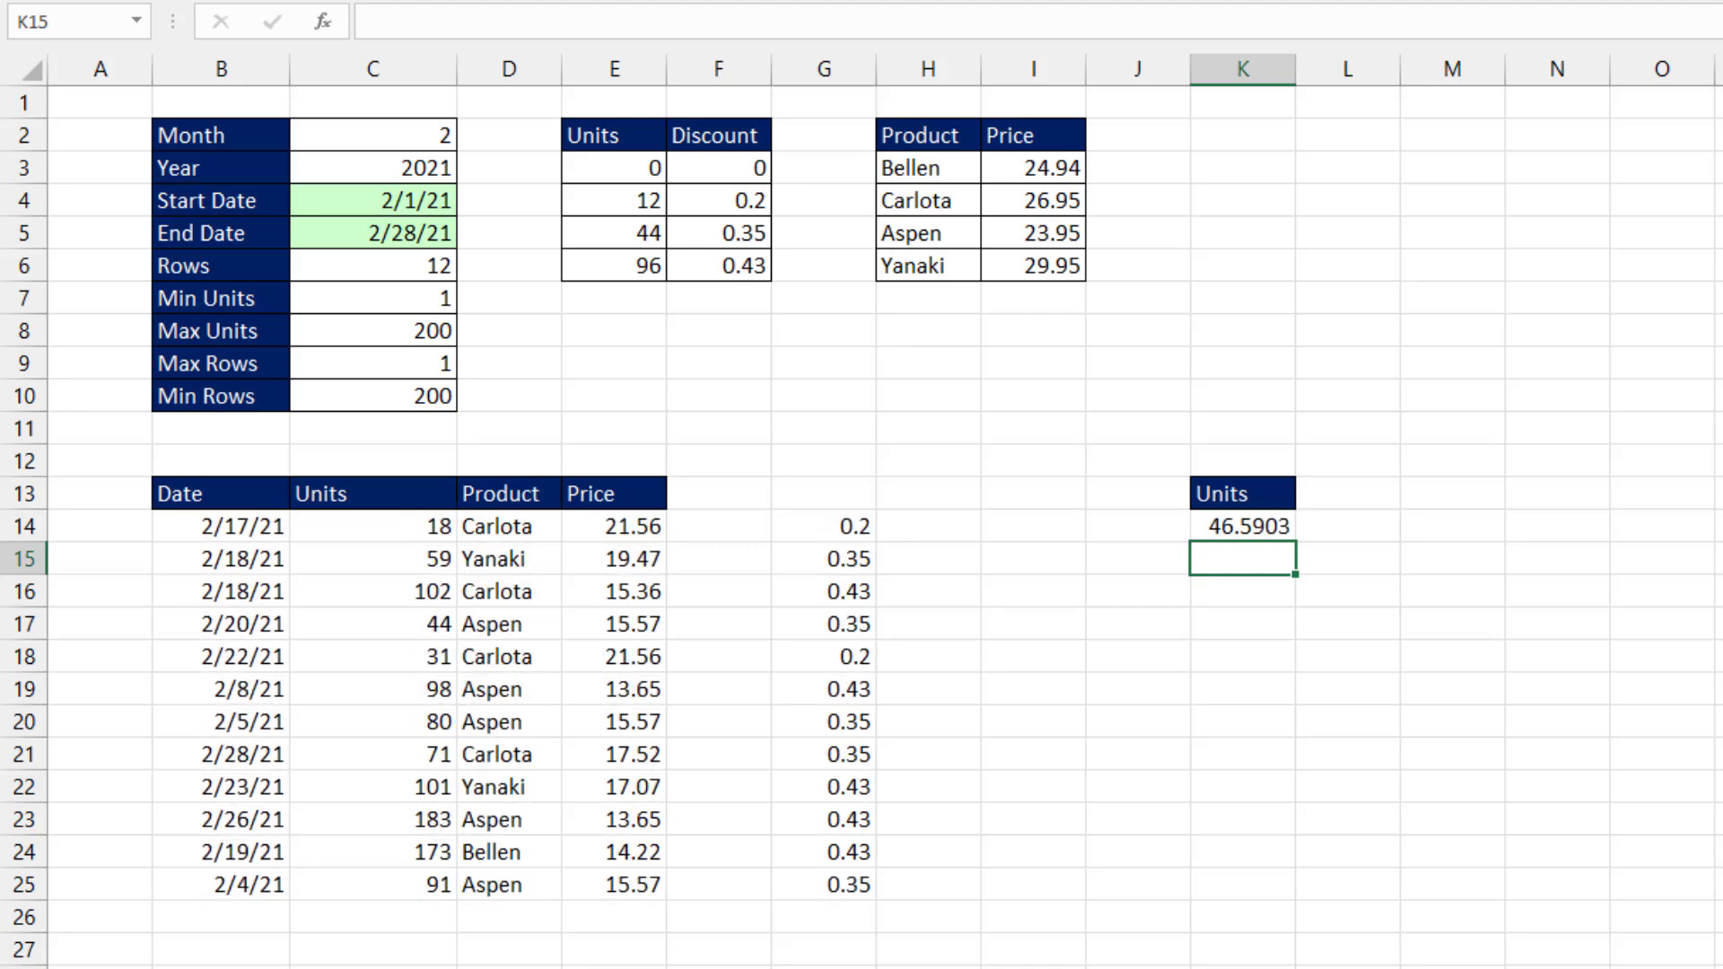
key("F9")
key("F9")
key("F9")
key("F9")
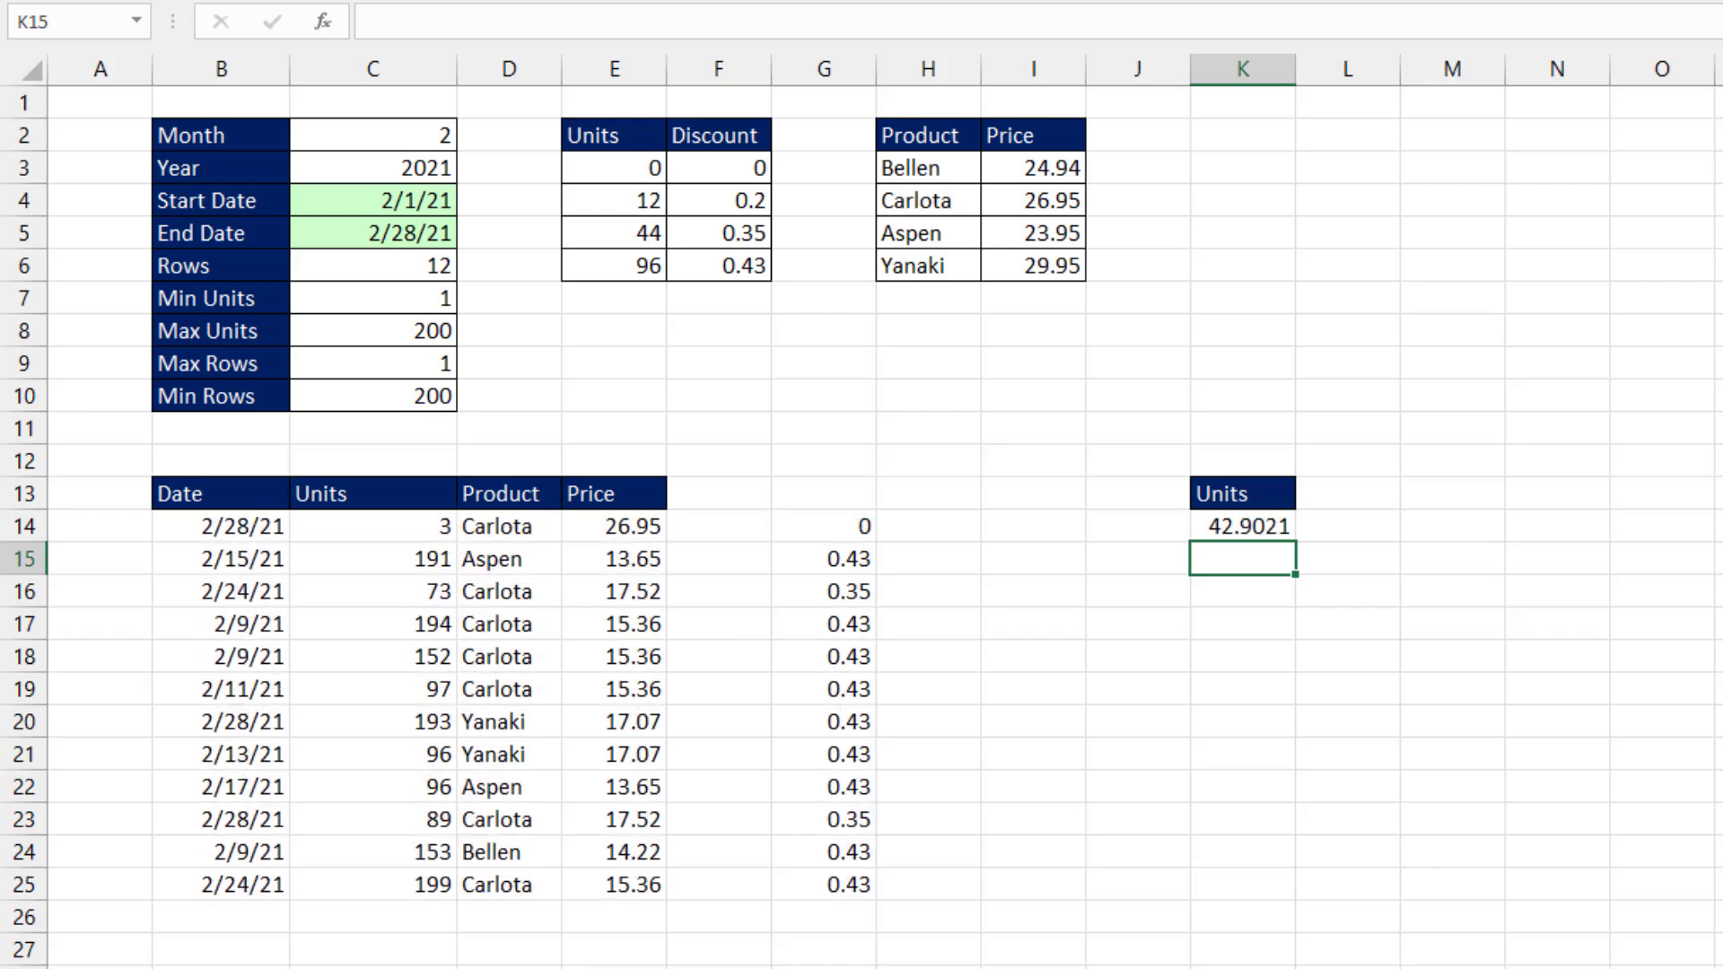
key("F9")
key("F9")
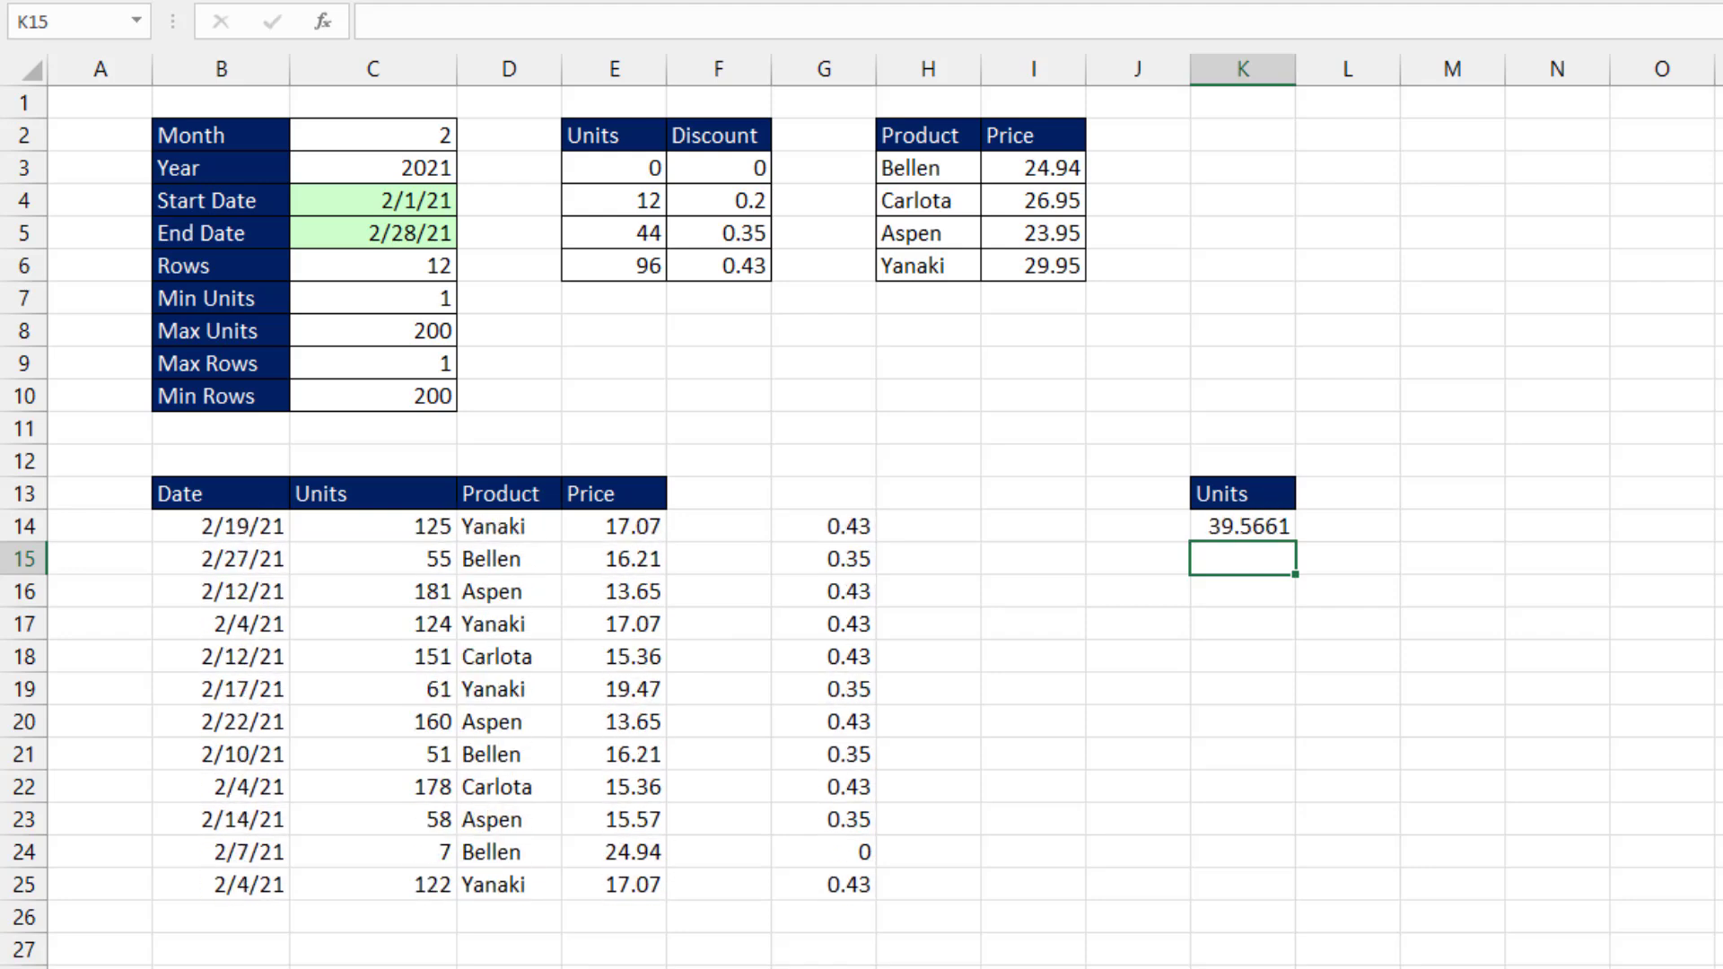
key("F9")
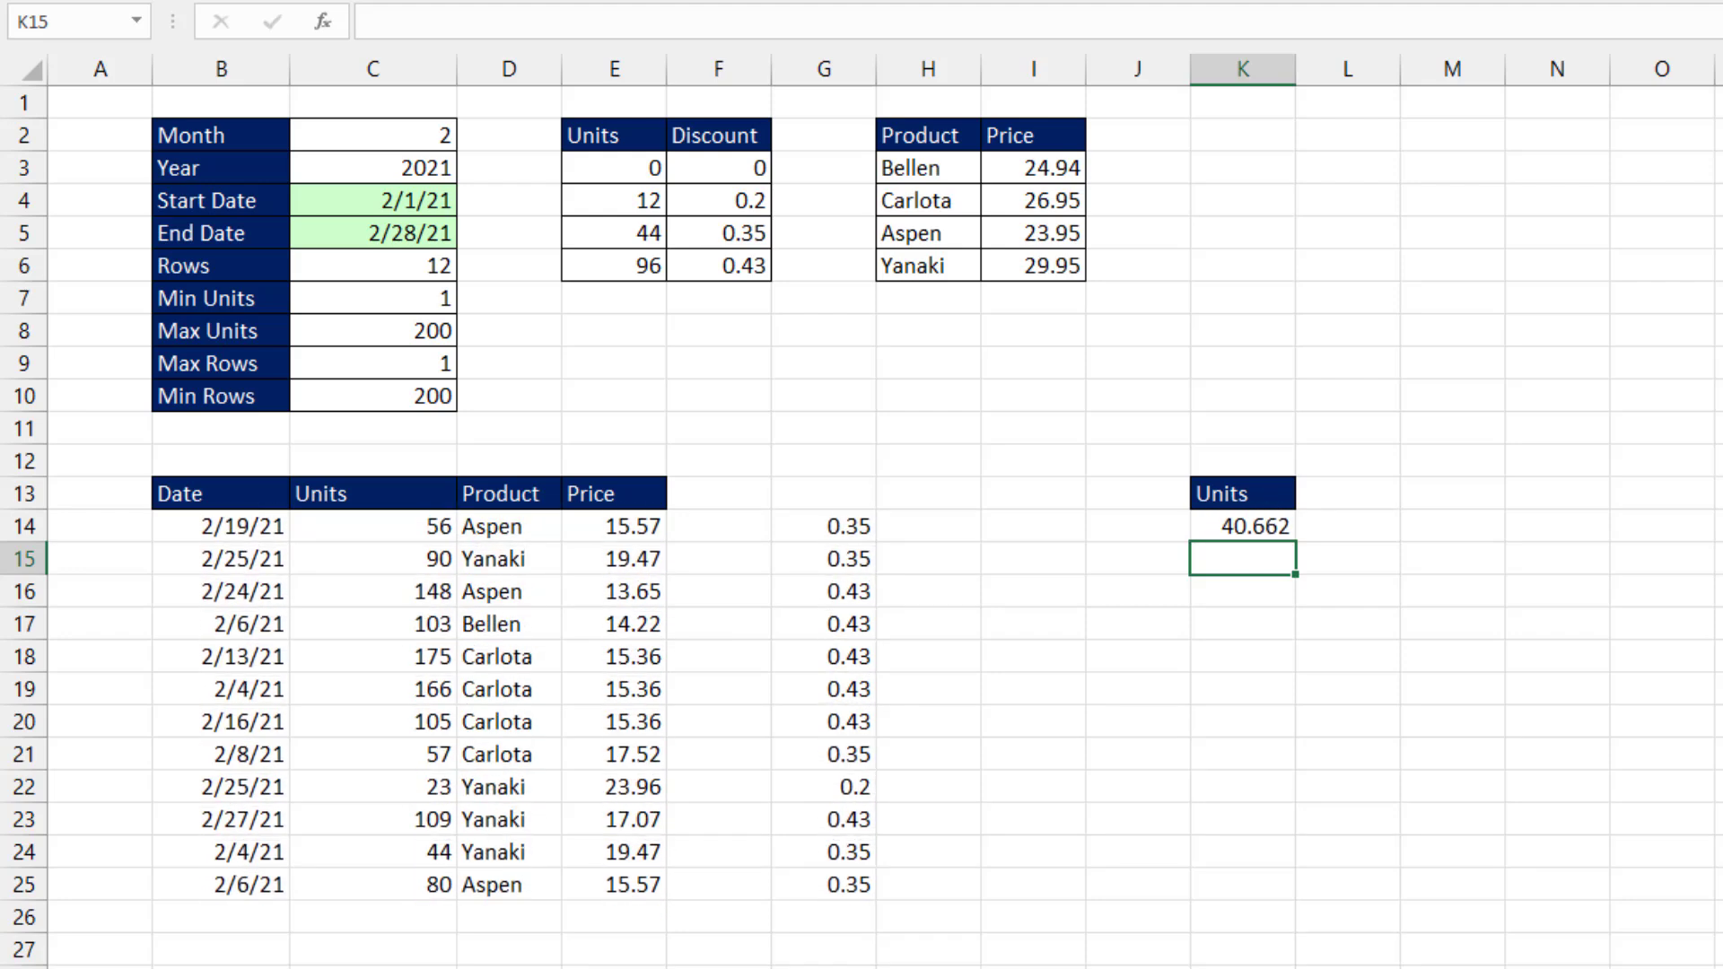
Prefix K14's NORM.INV formula with CHOOSE(RANDBETWEEN(1,3), as the first choice
double_click(1239, 526)
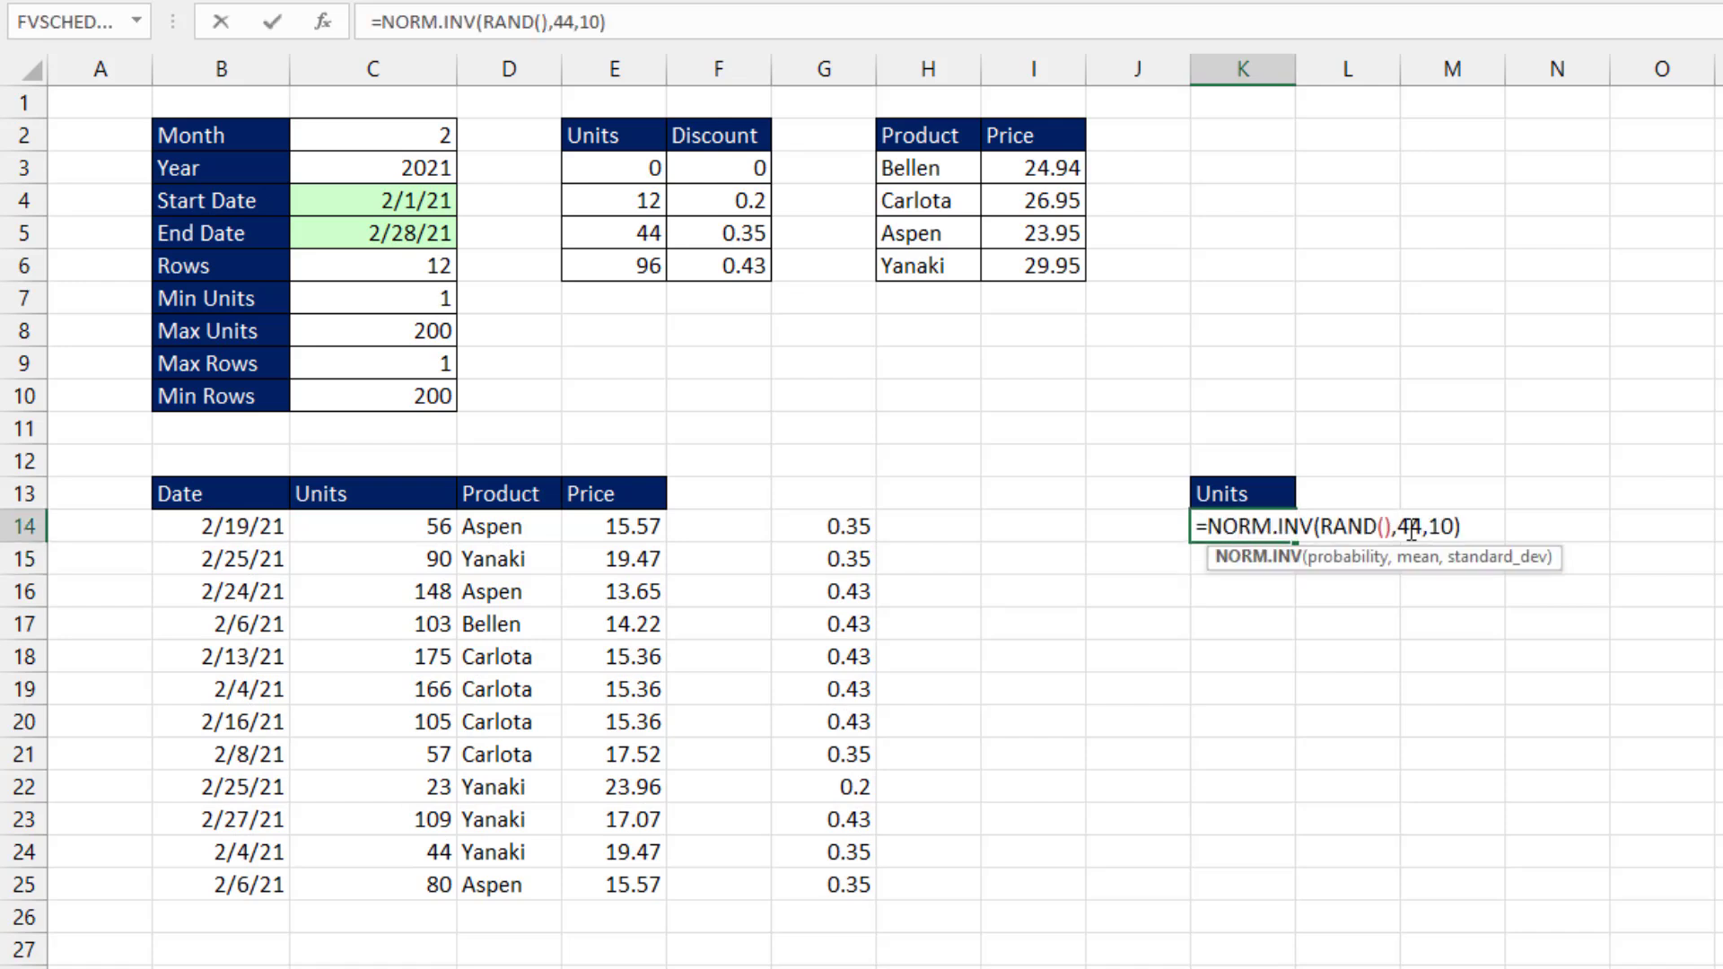
double_click(1410, 528)
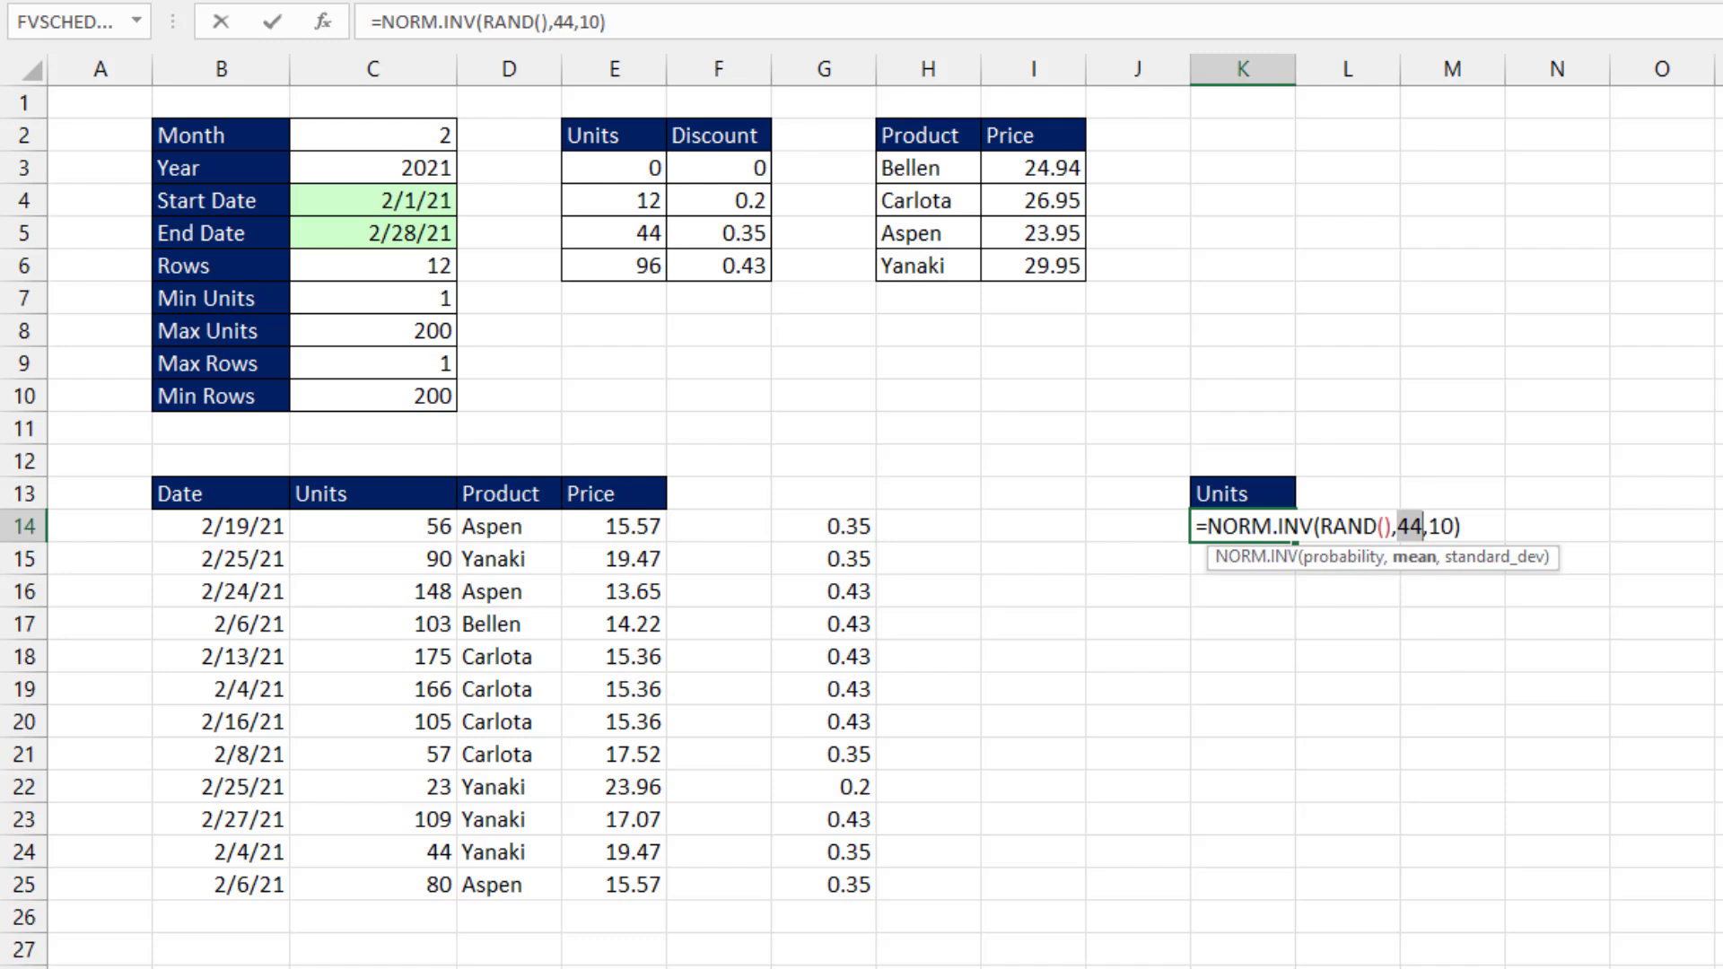
left_click(1207, 528)
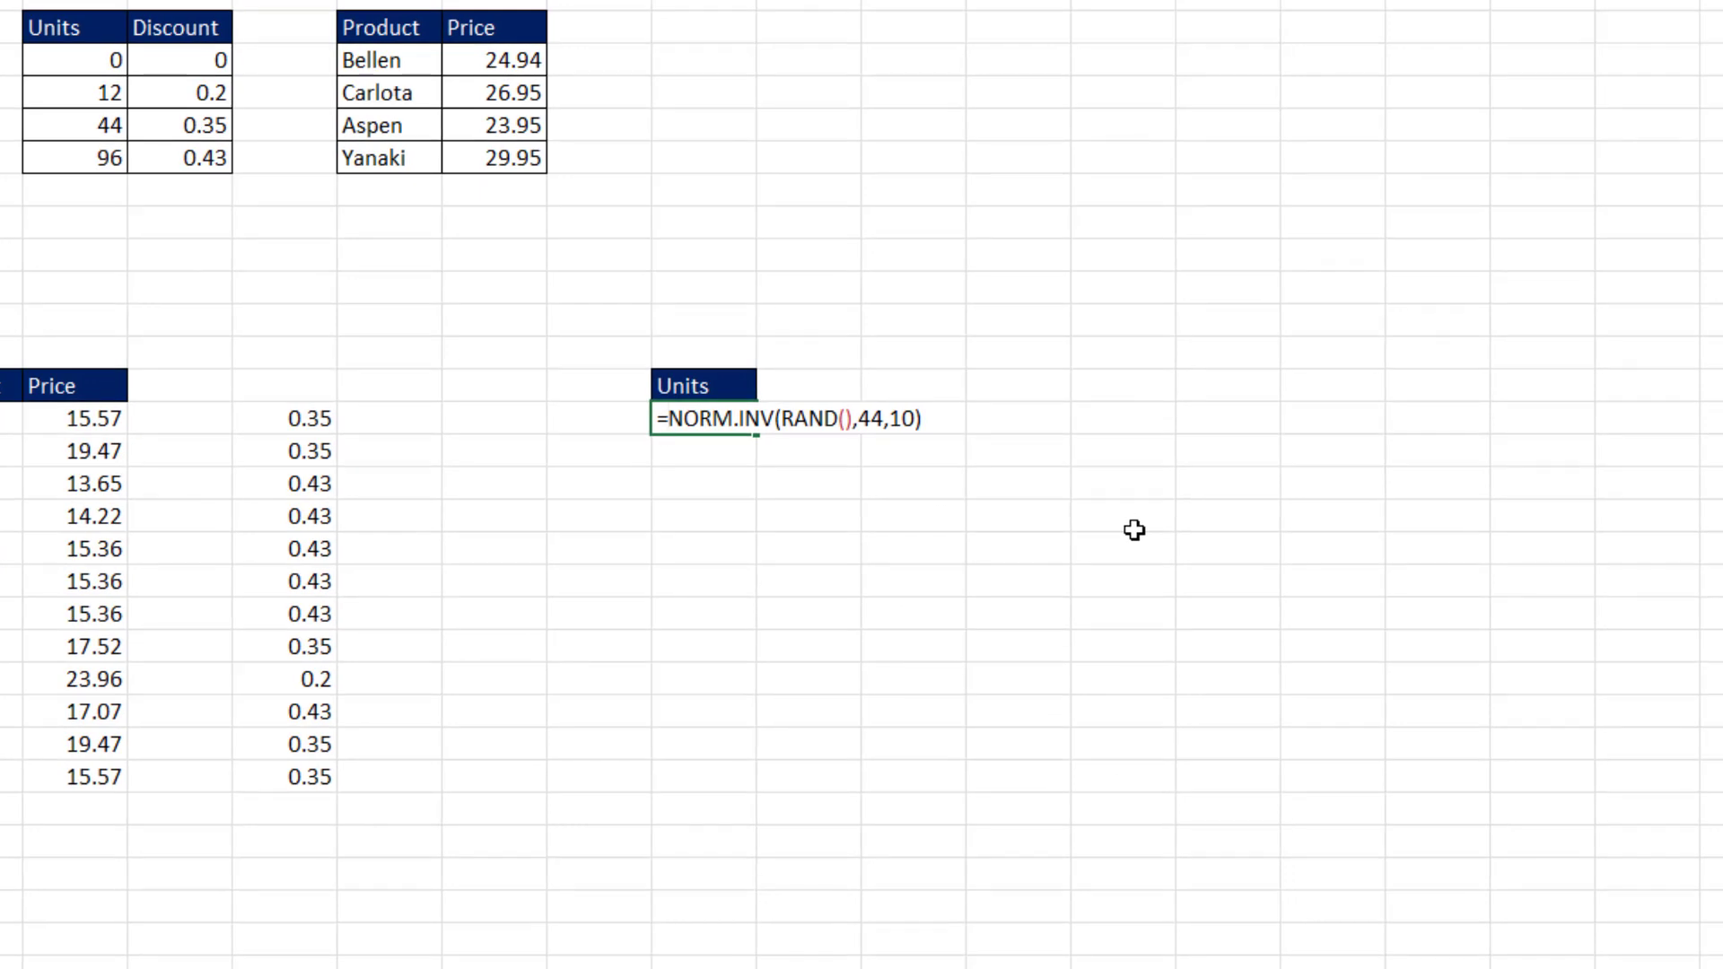
type("choose(")
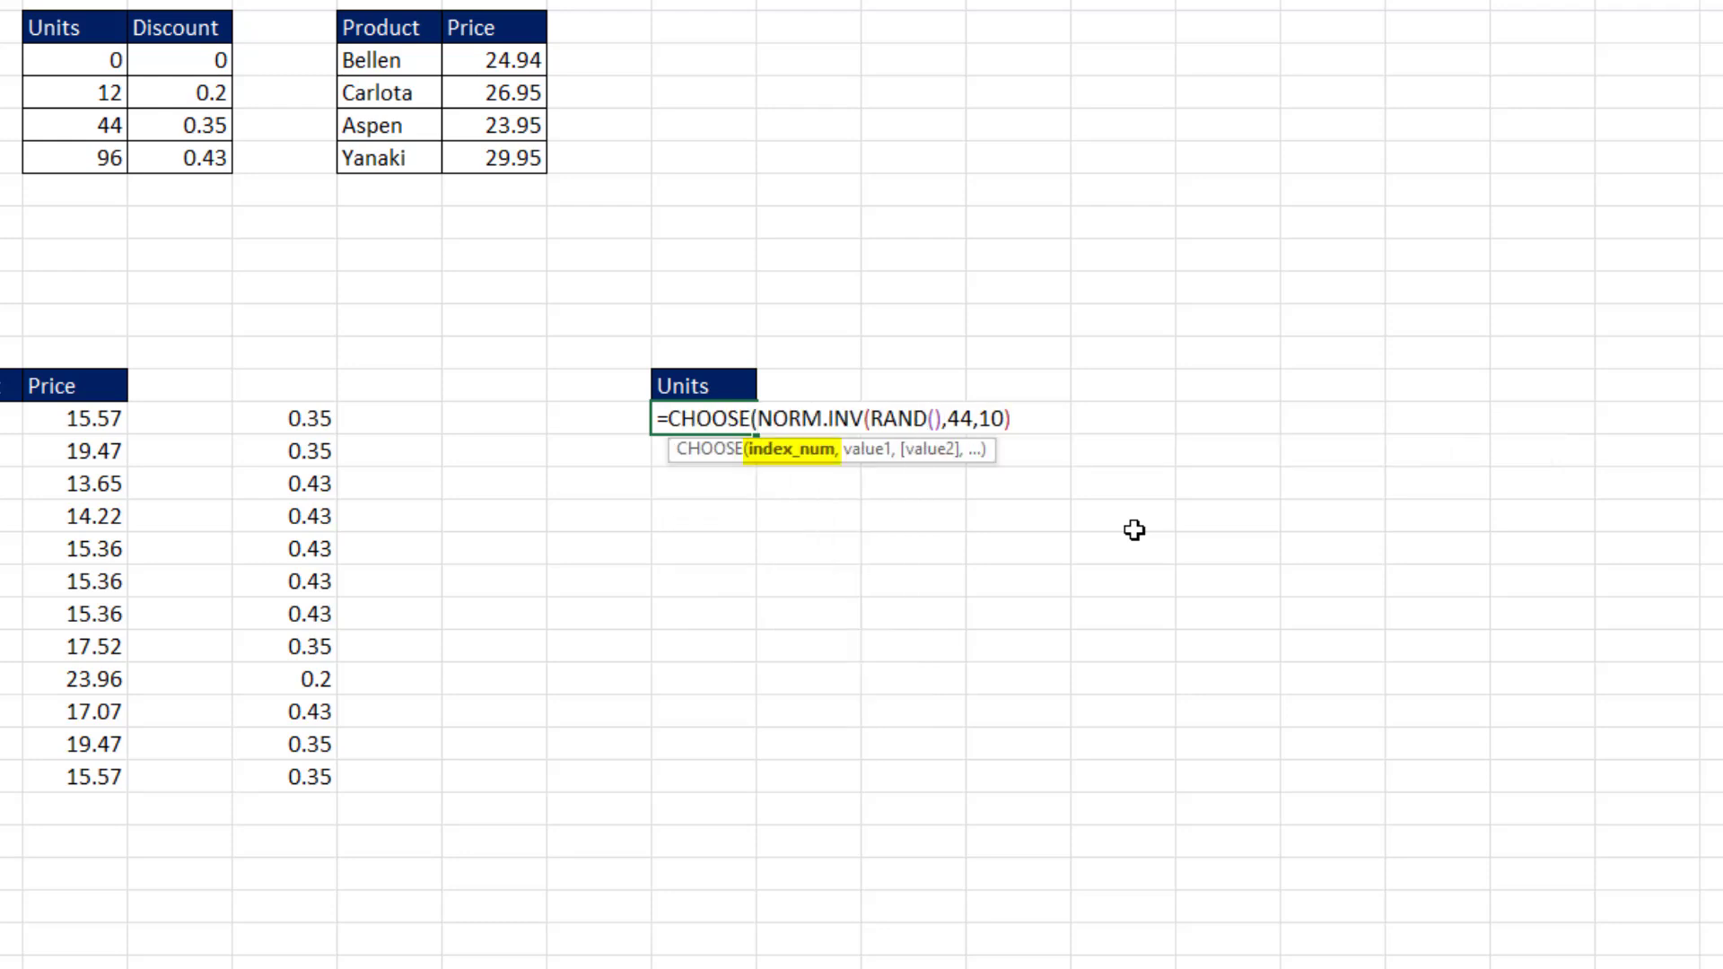
type("randb")
key("Tab")
type("1,3)")
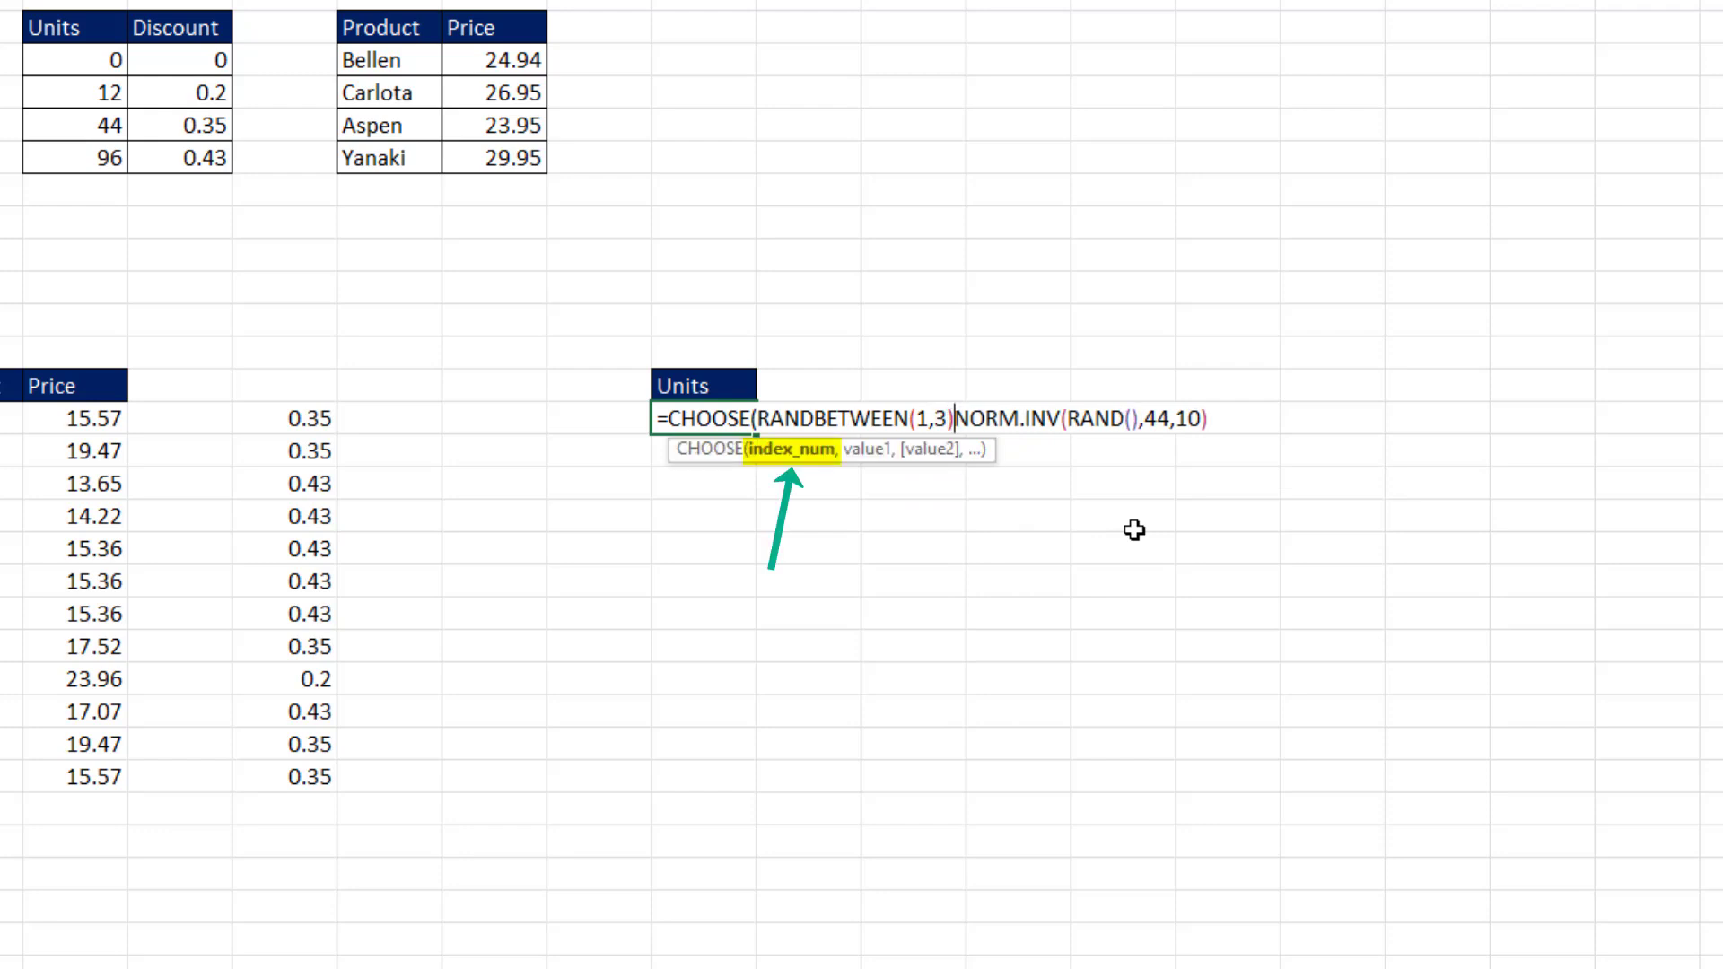
type(",")
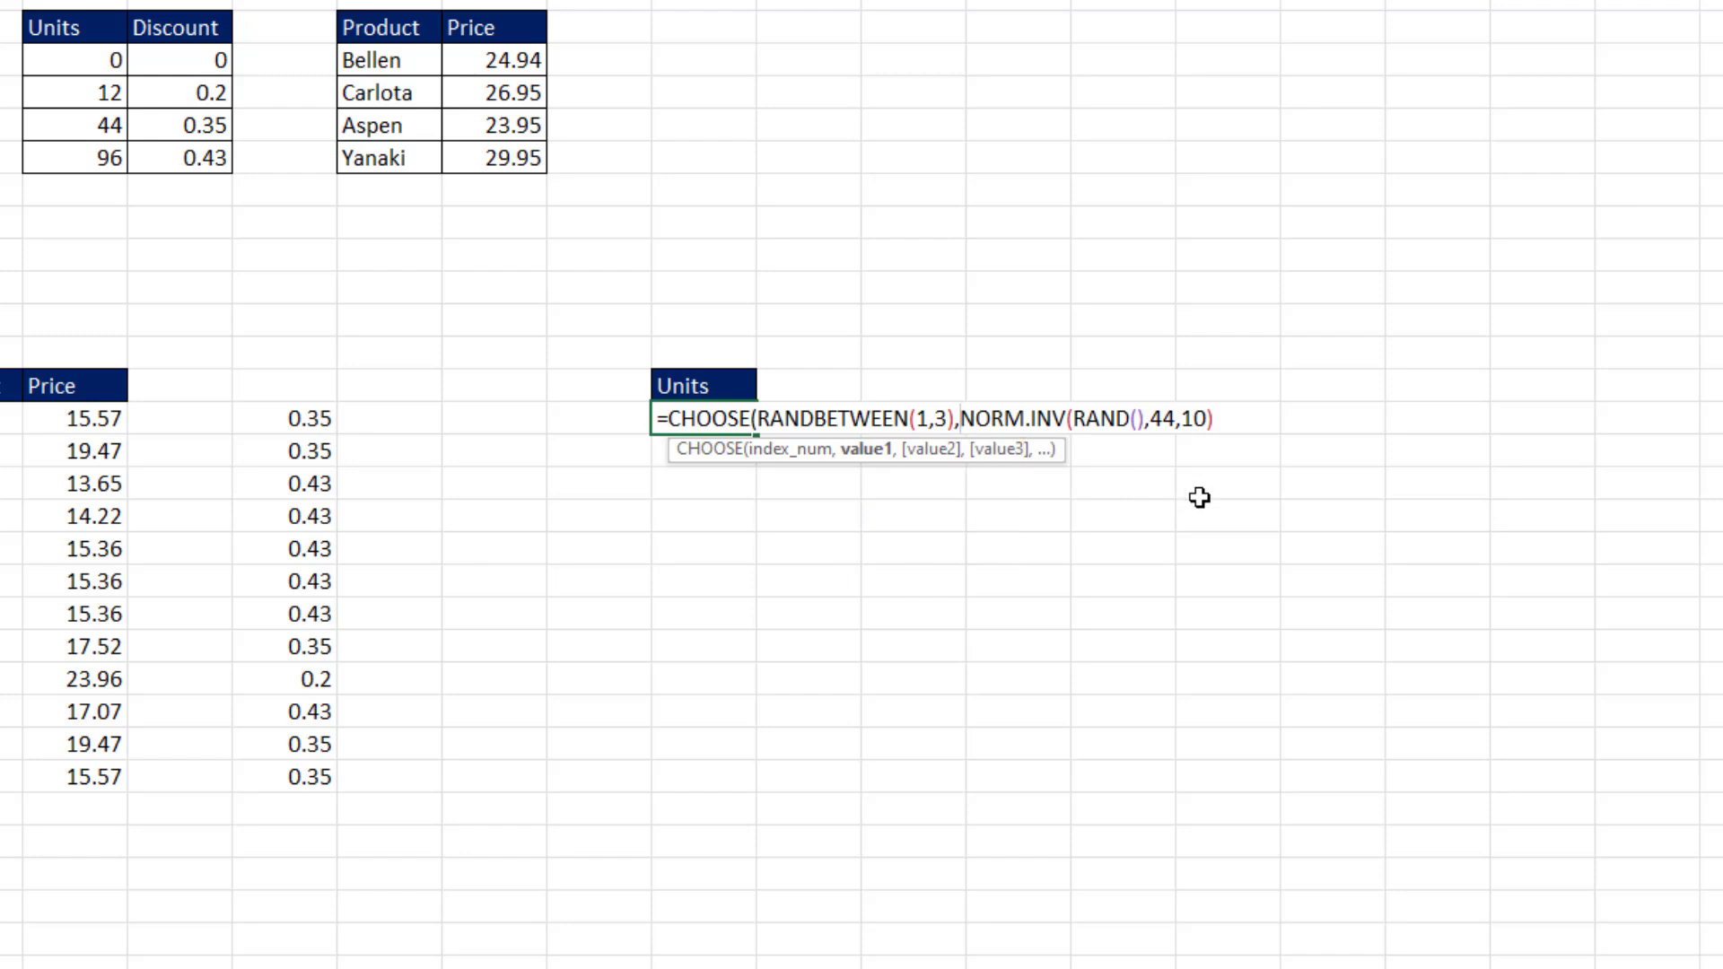
Wrap NORM.INV in INT and add RANDBETWEEN(1,5) and RANDBETWEEN(C7,C8) as further choices
type("INT(")
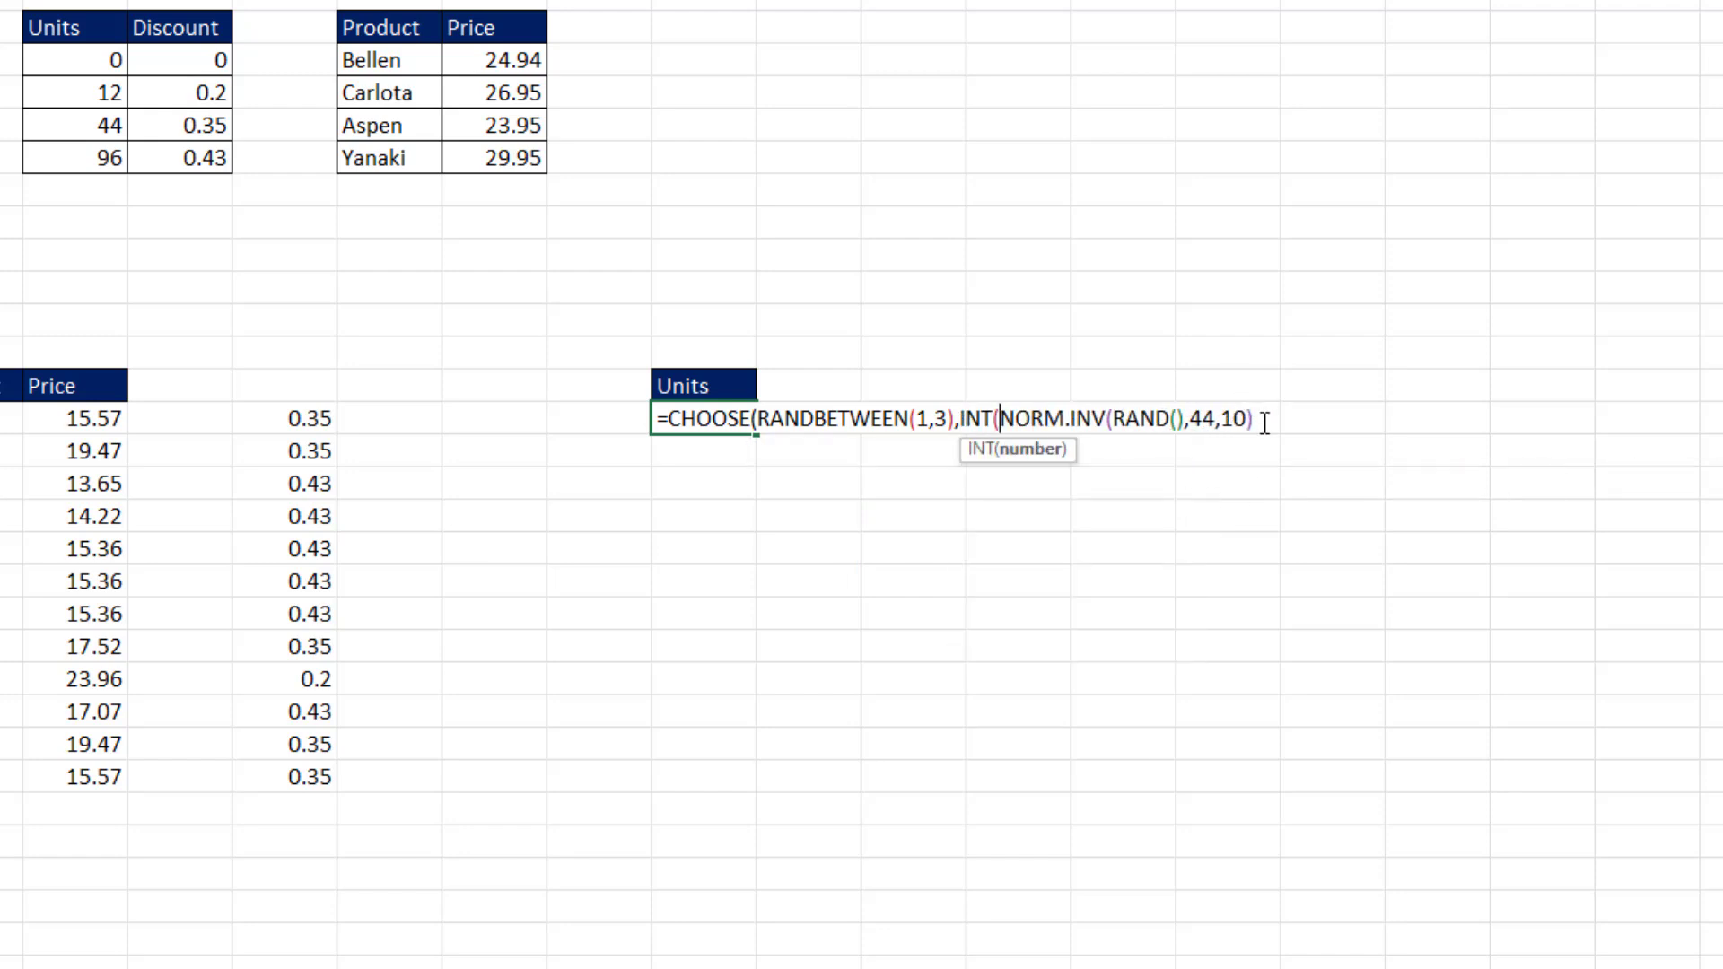
type(")")
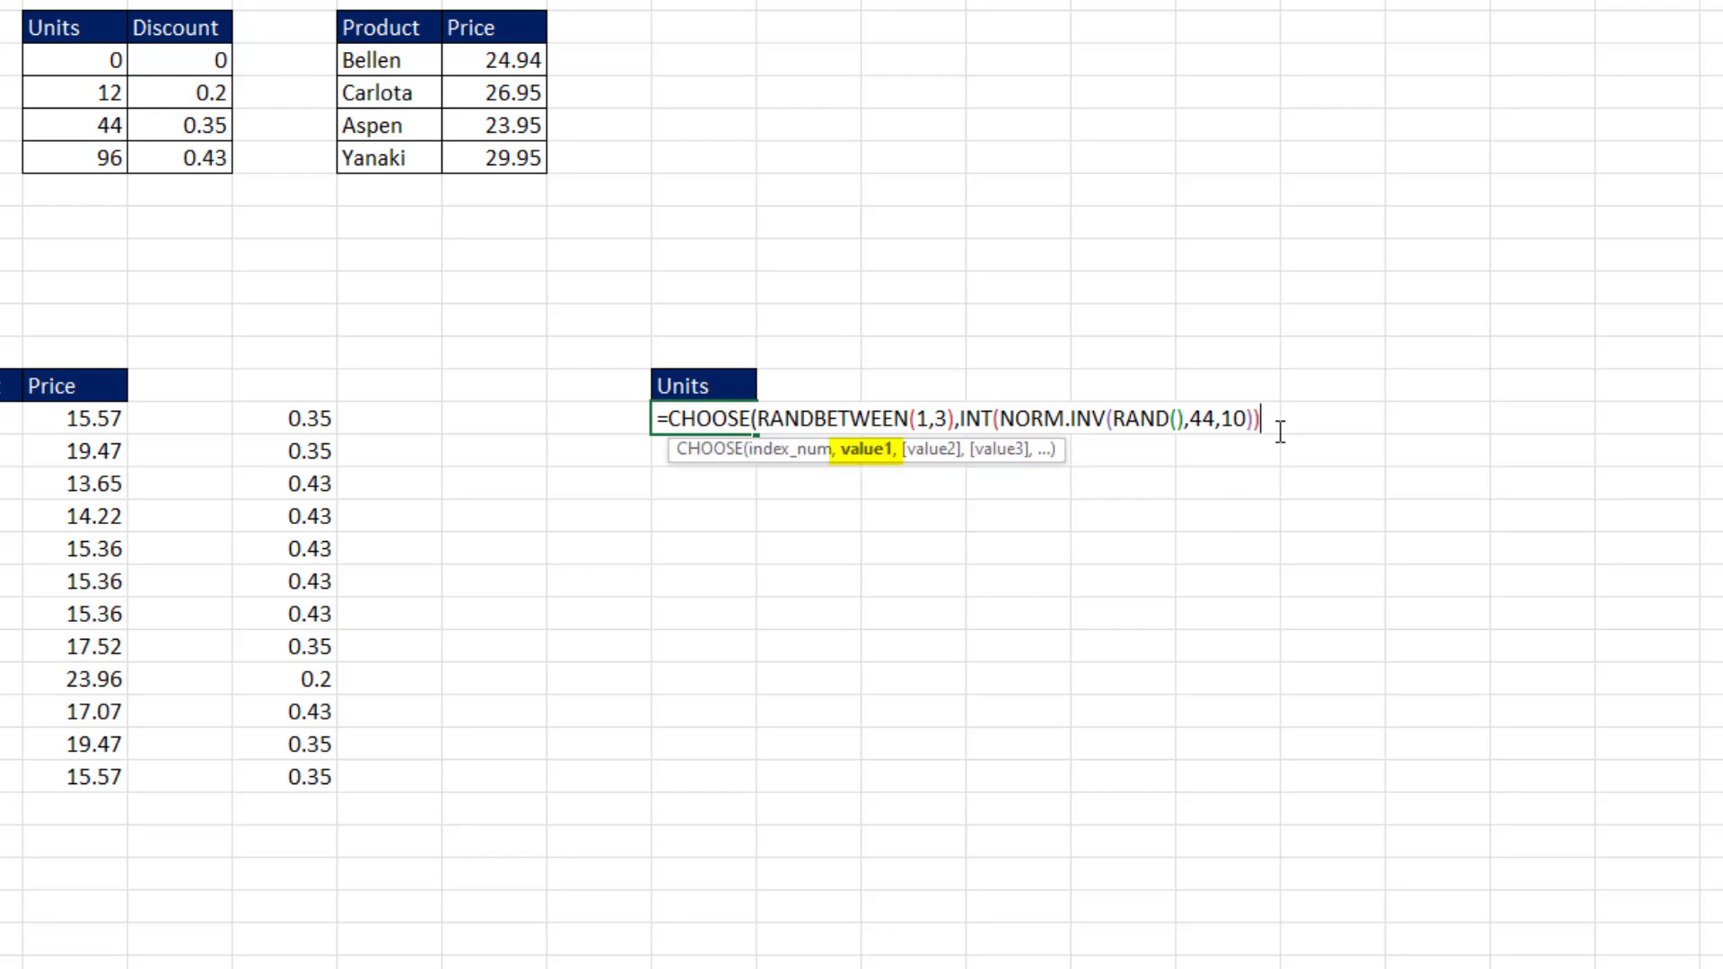
type(",randb")
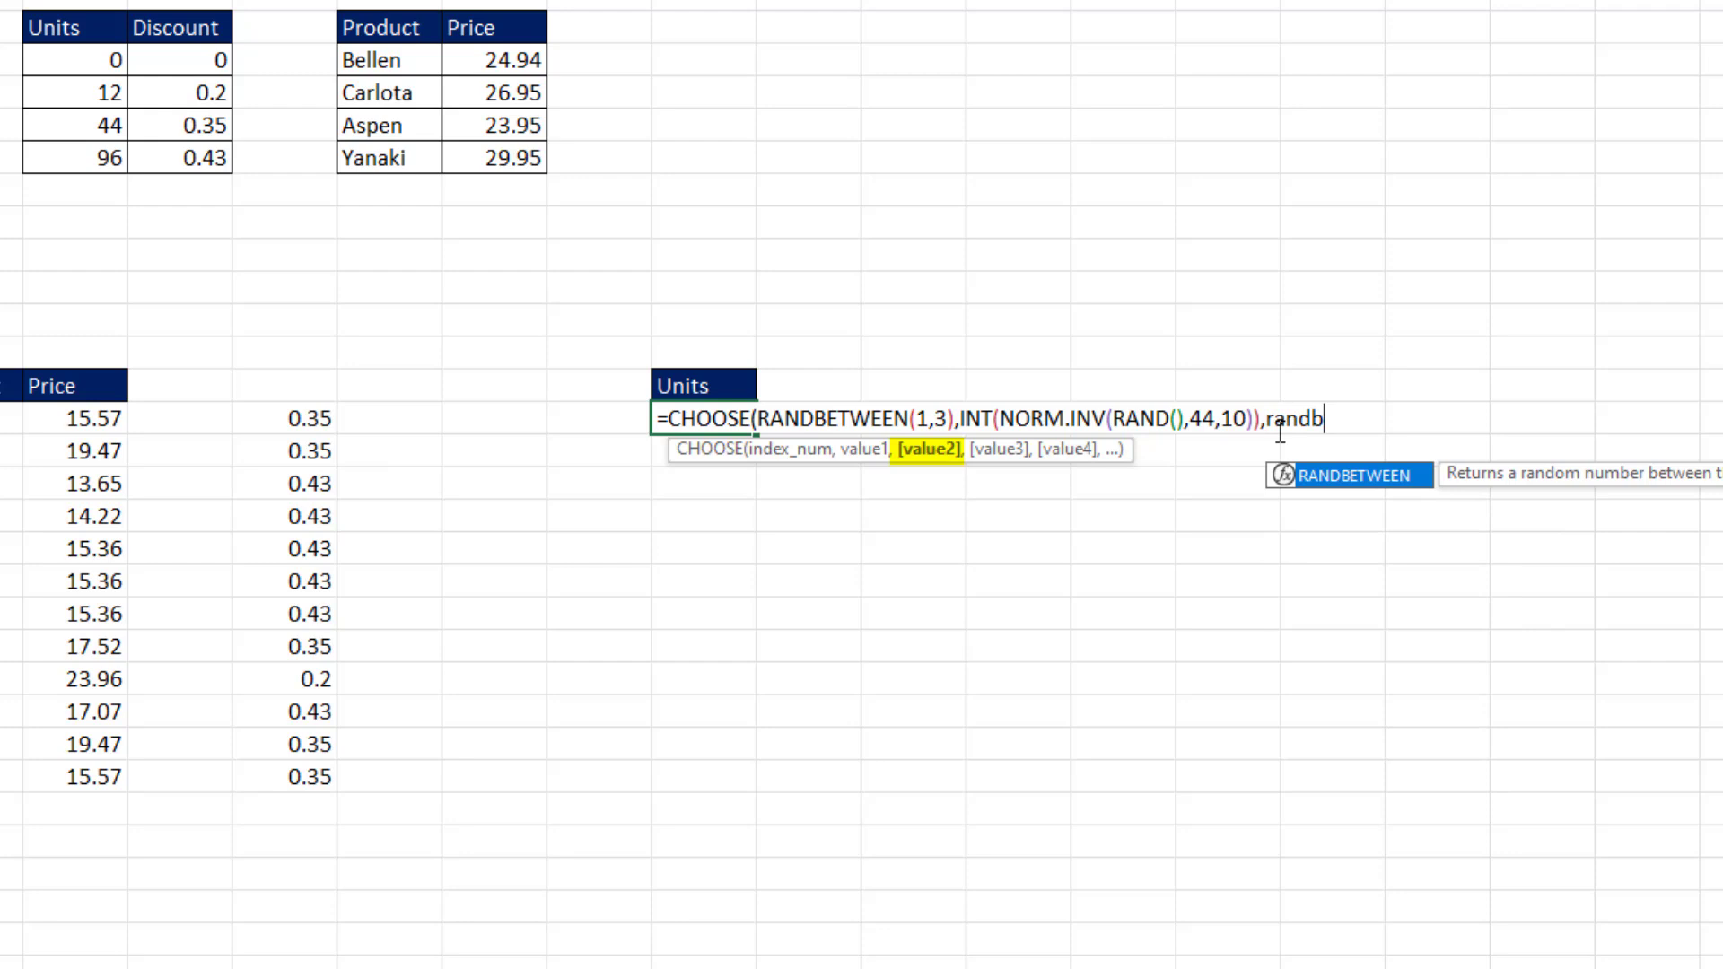
key("Tab")
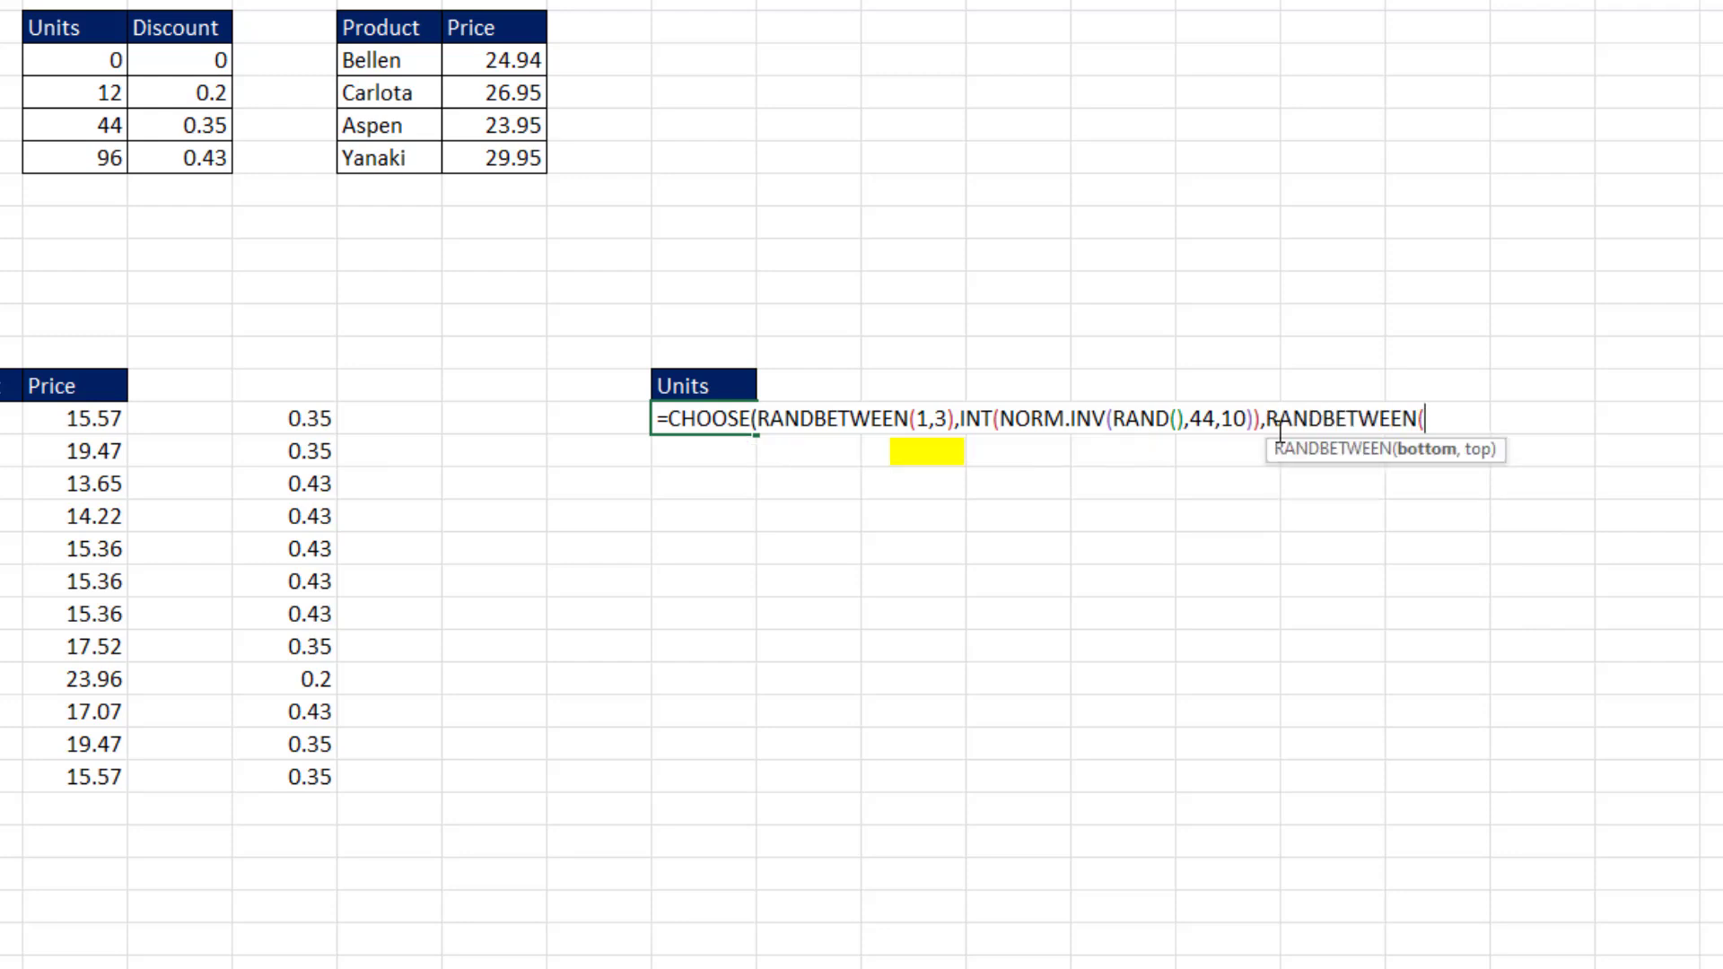
type("1,5)")
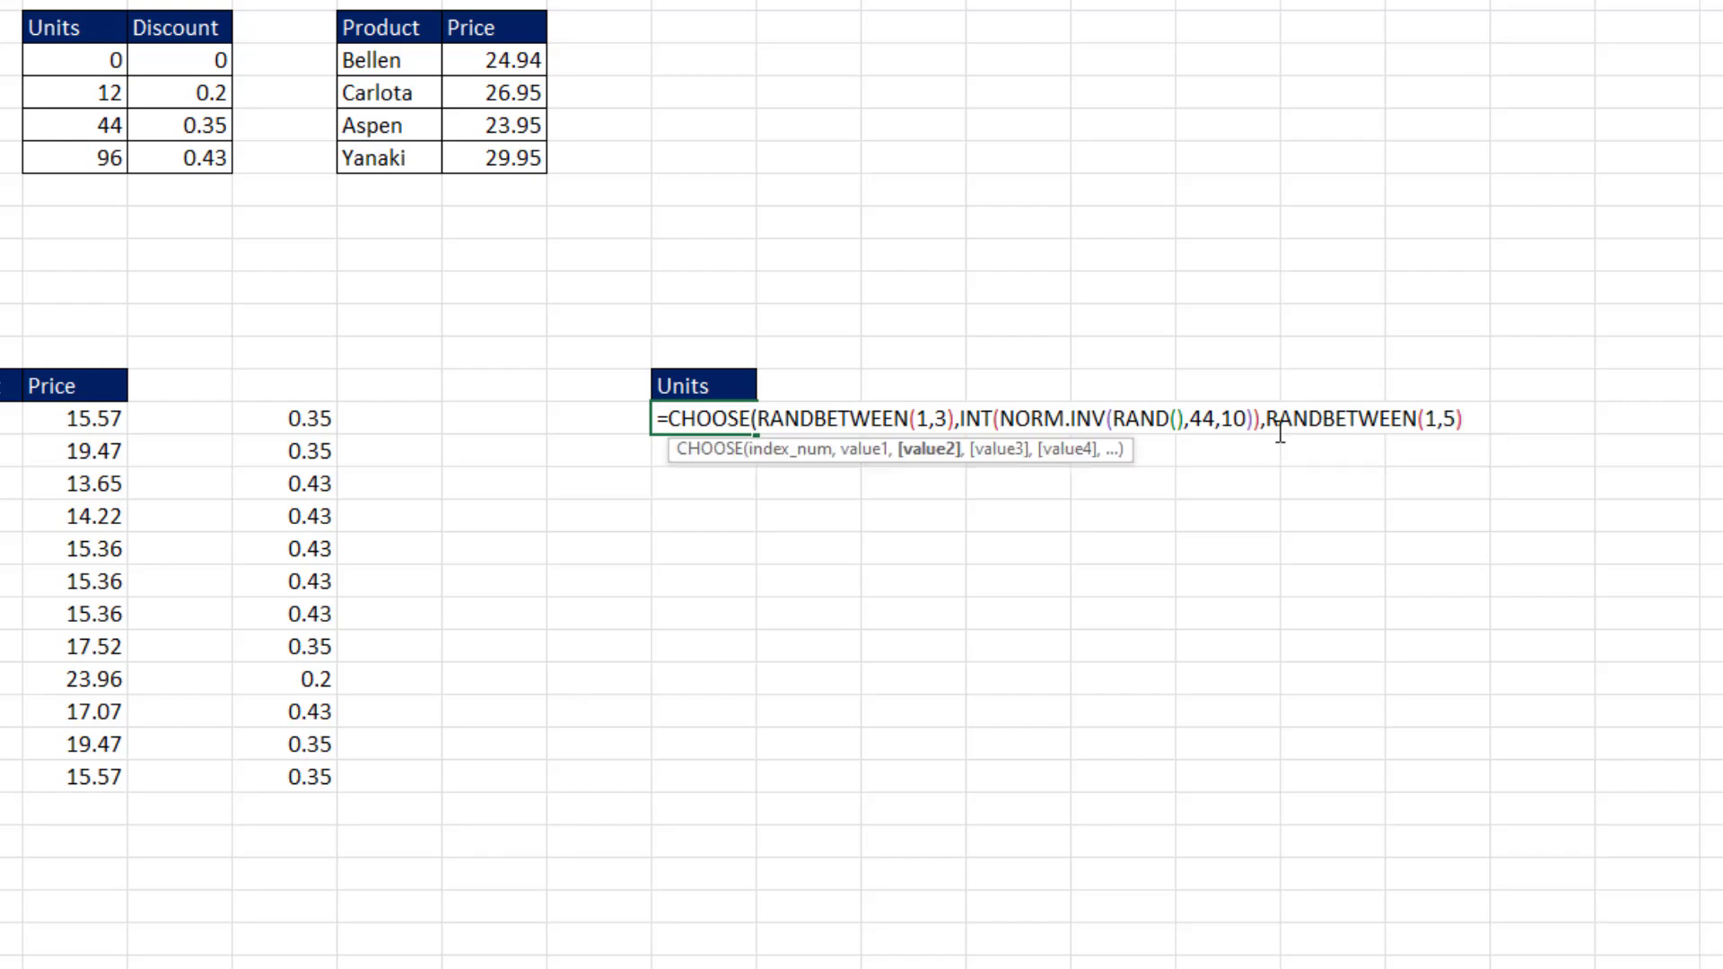
type(",randbetween(")
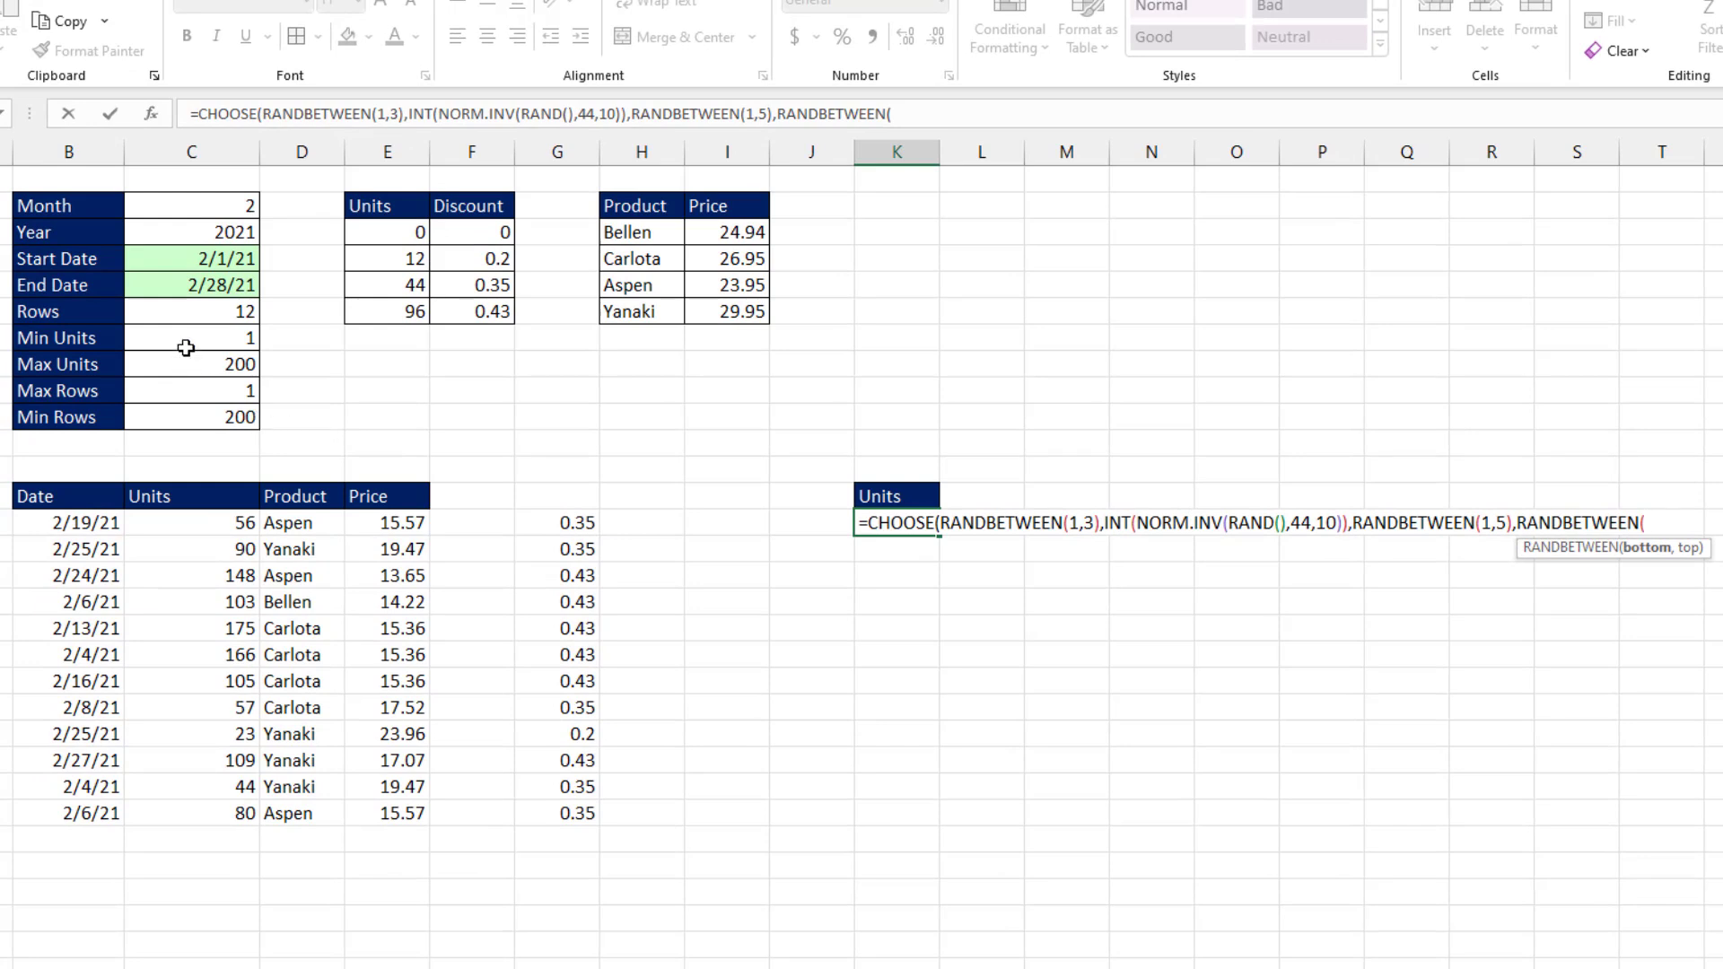
left_click(185, 348)
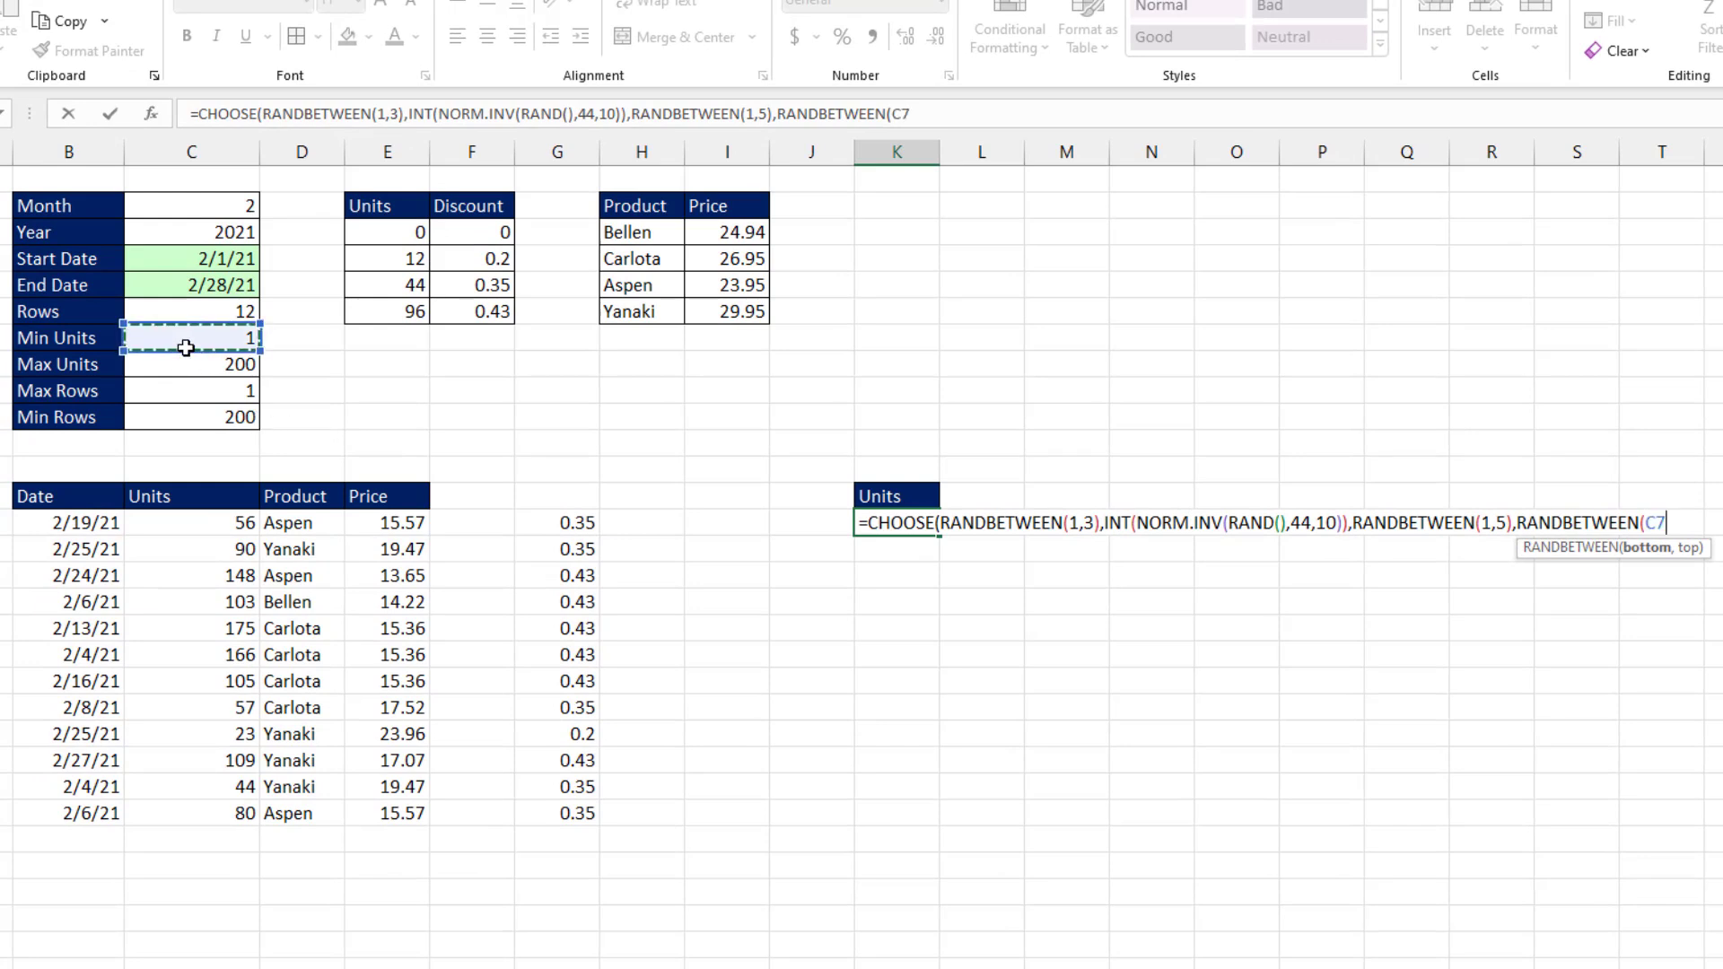
type(",")
left_click(205, 365)
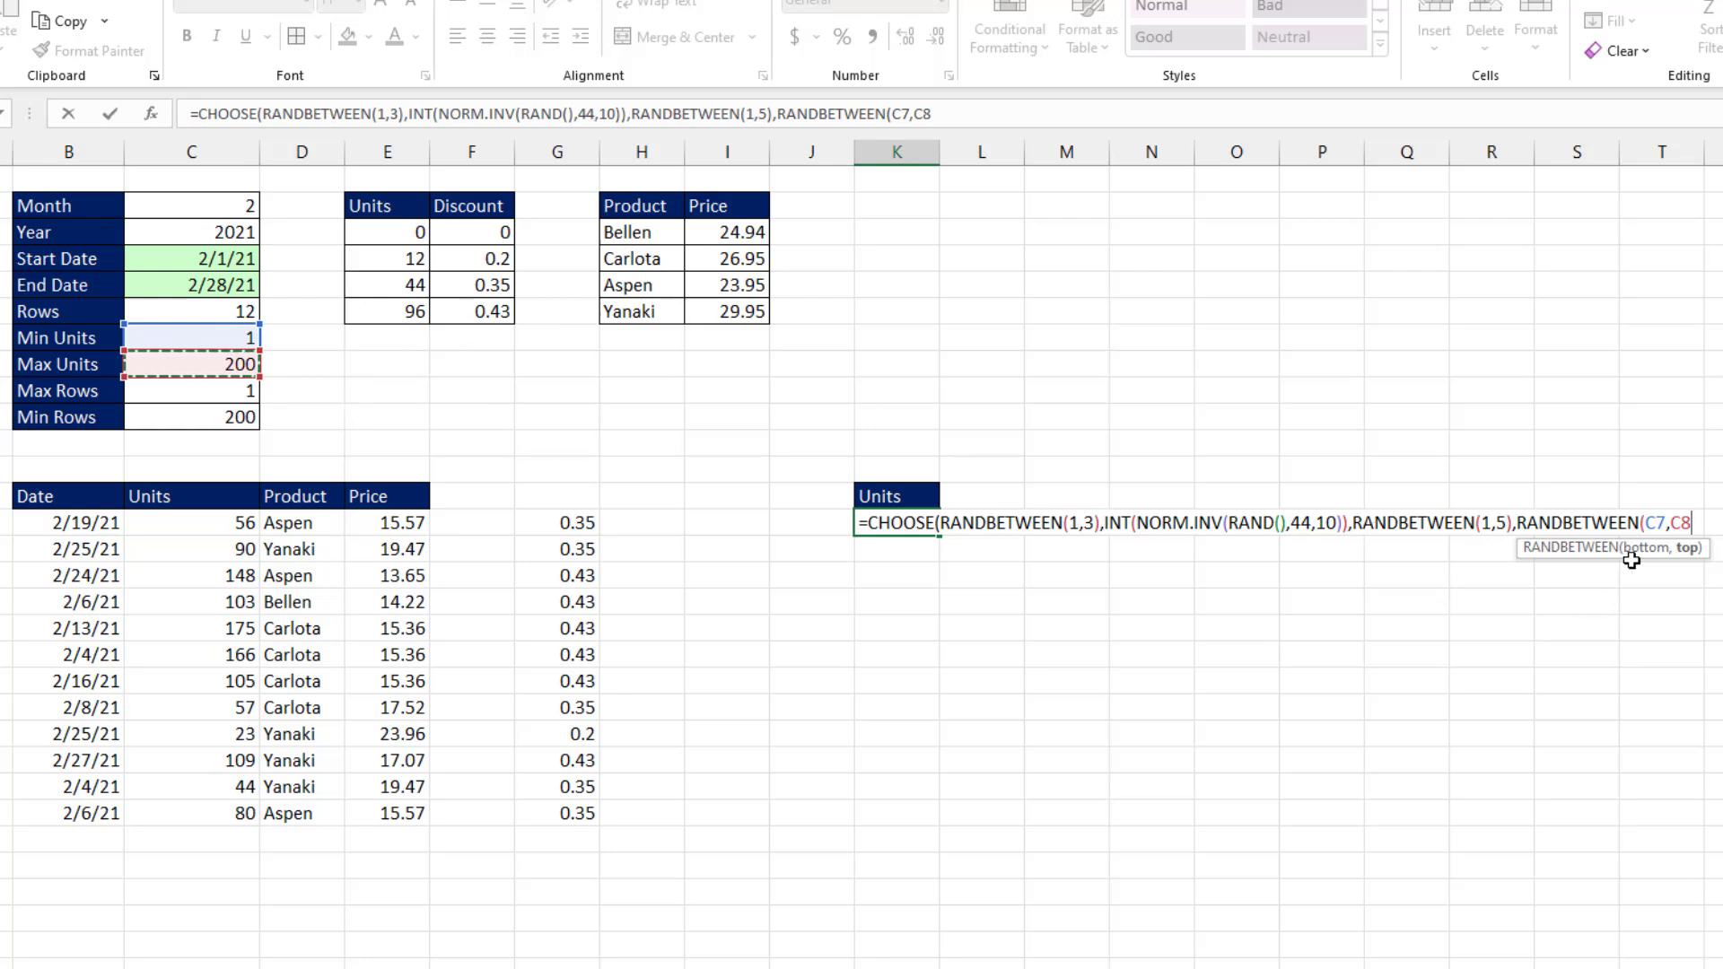
type(")")
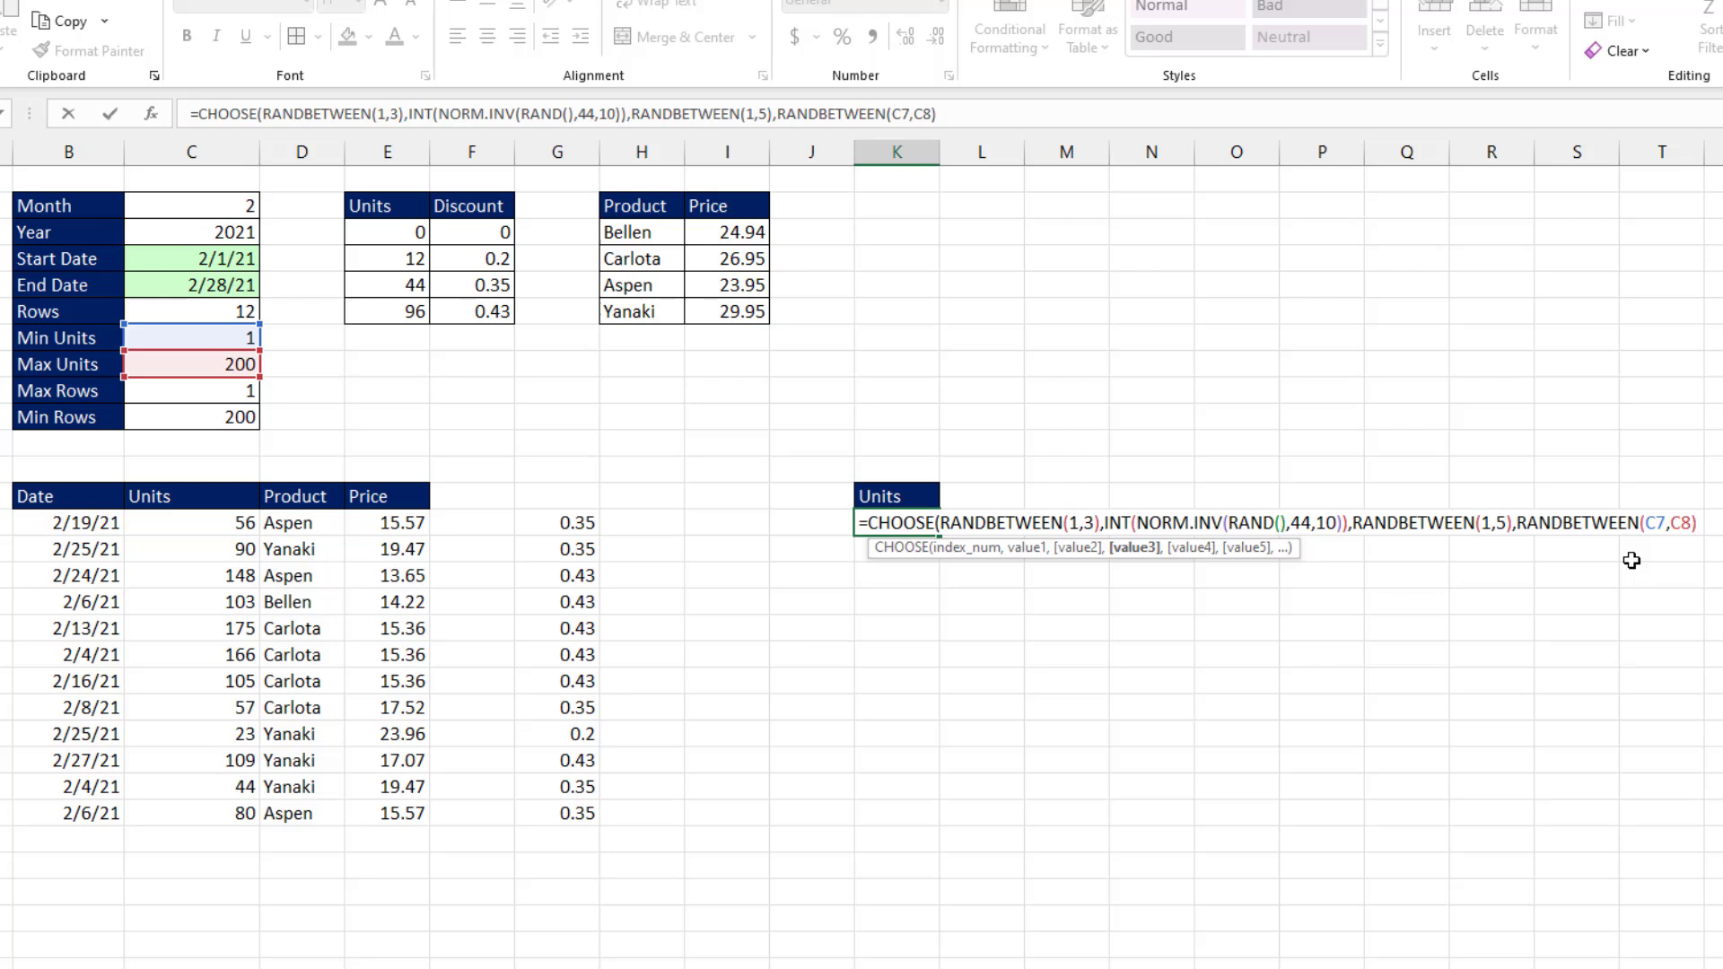
Fill K14:K30 with the CHOOSE formula using absolute $C$7 and $C$8, then recalculate
type(")")
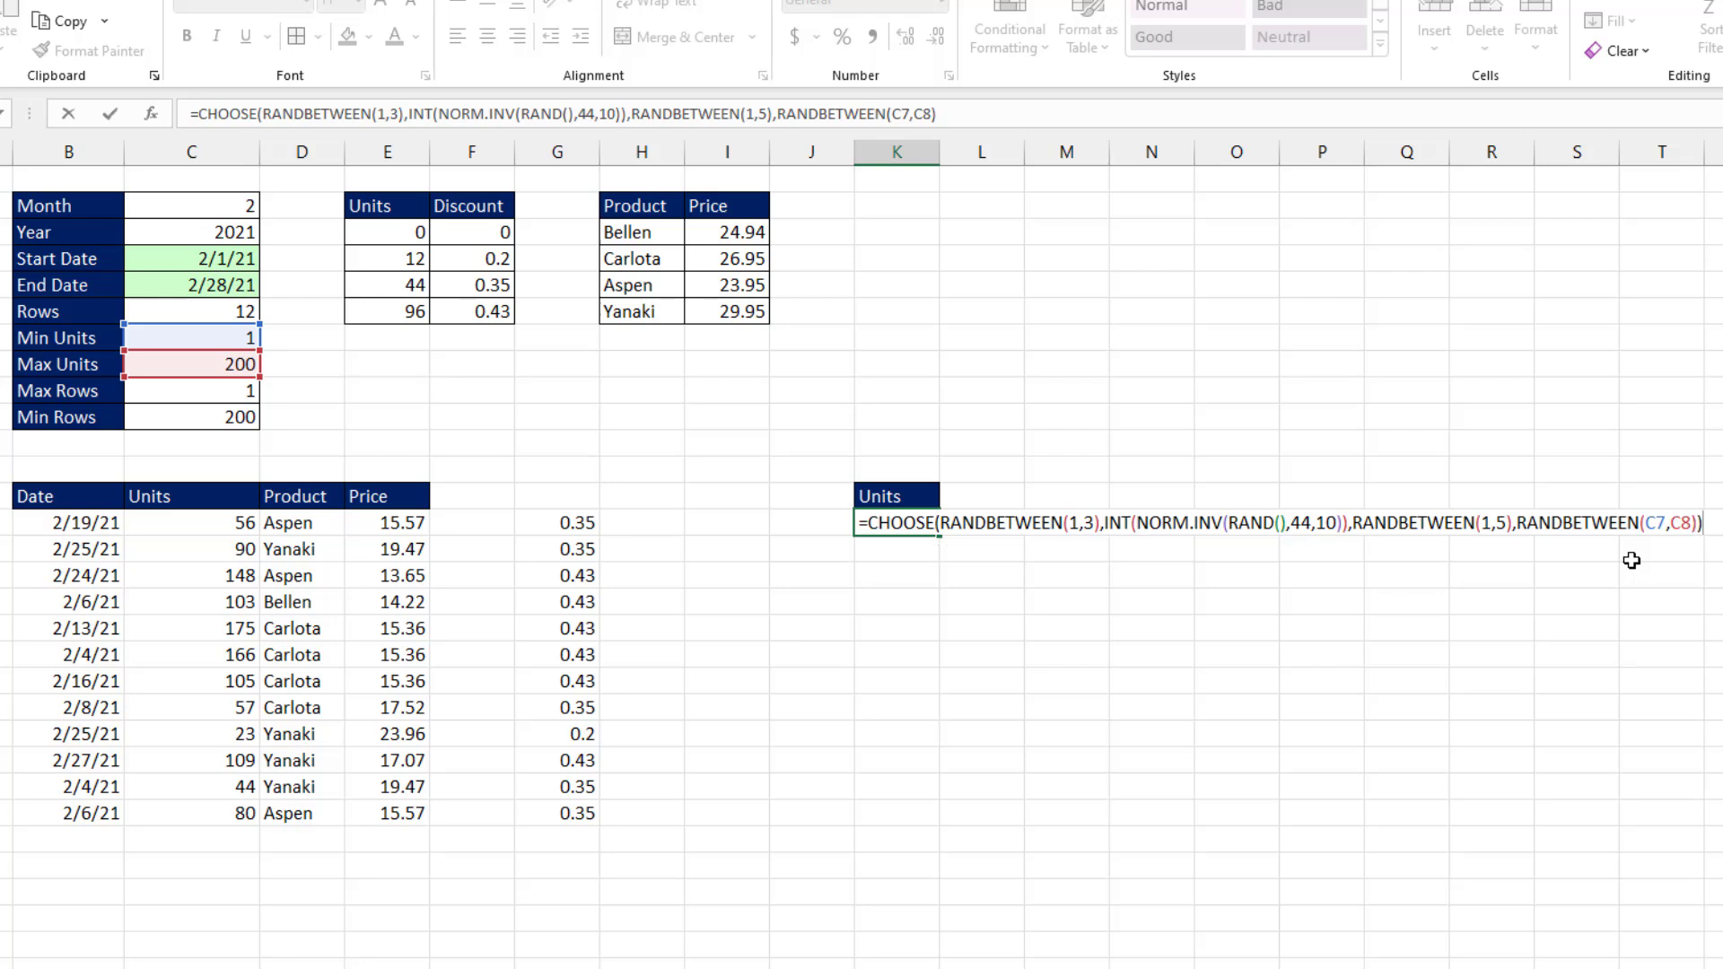
key("ctrl+Return")
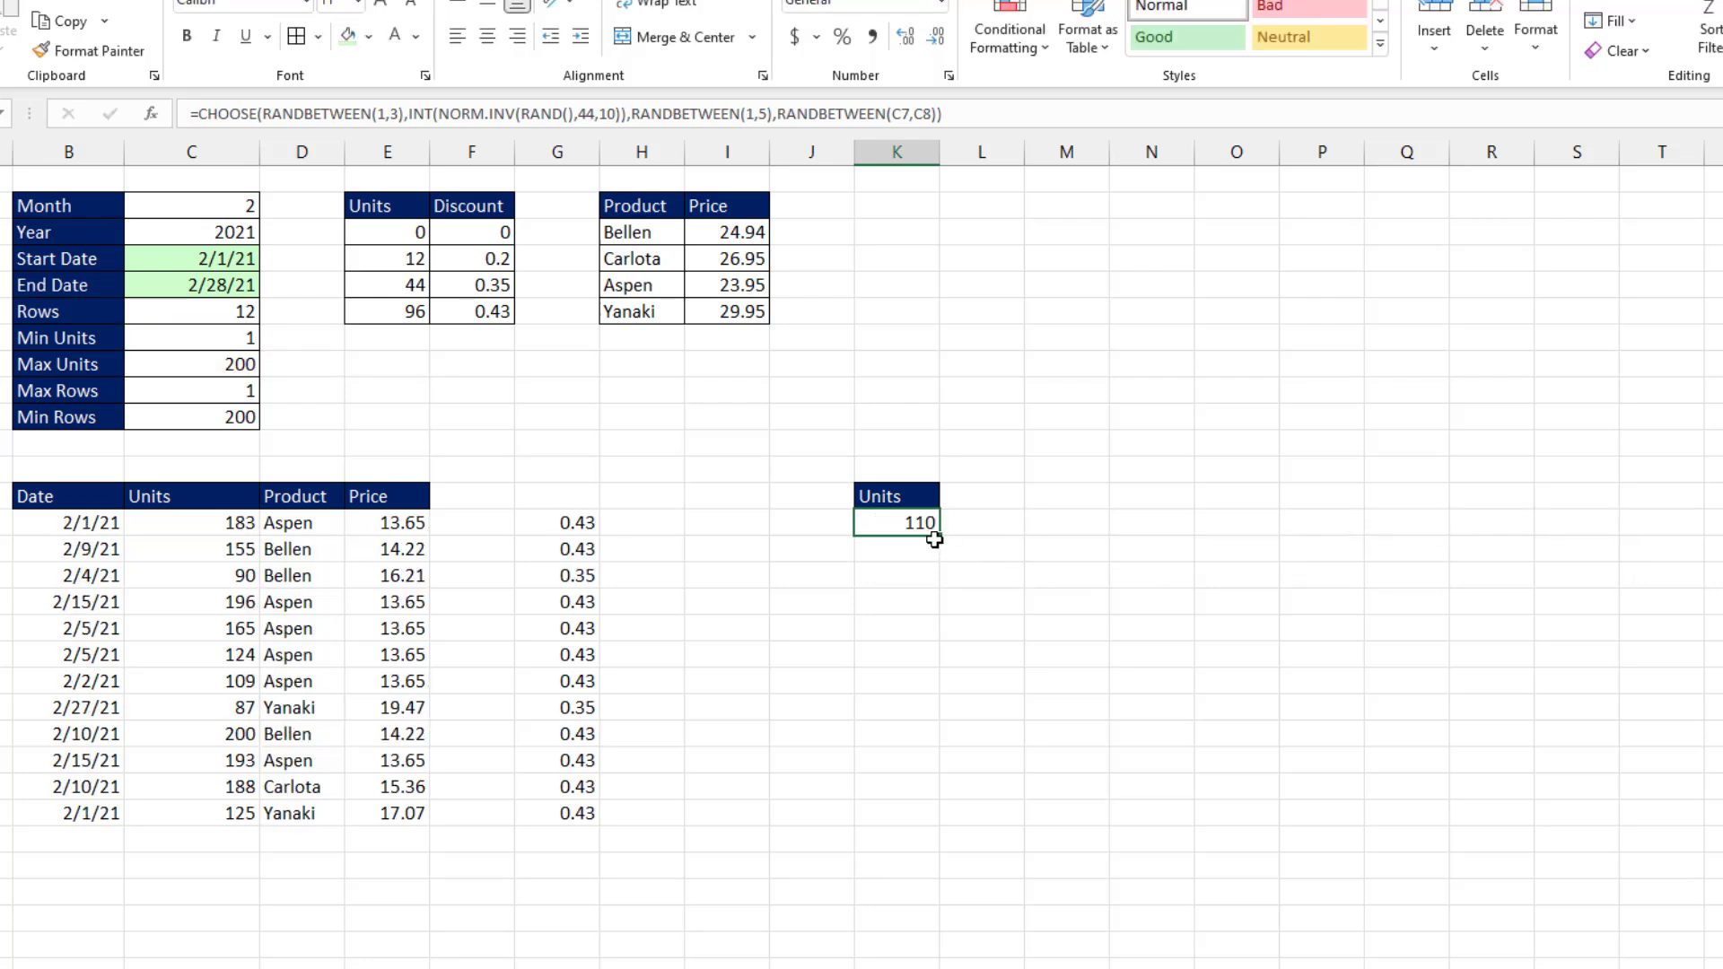
left_click_drag(931, 527, 949, 965)
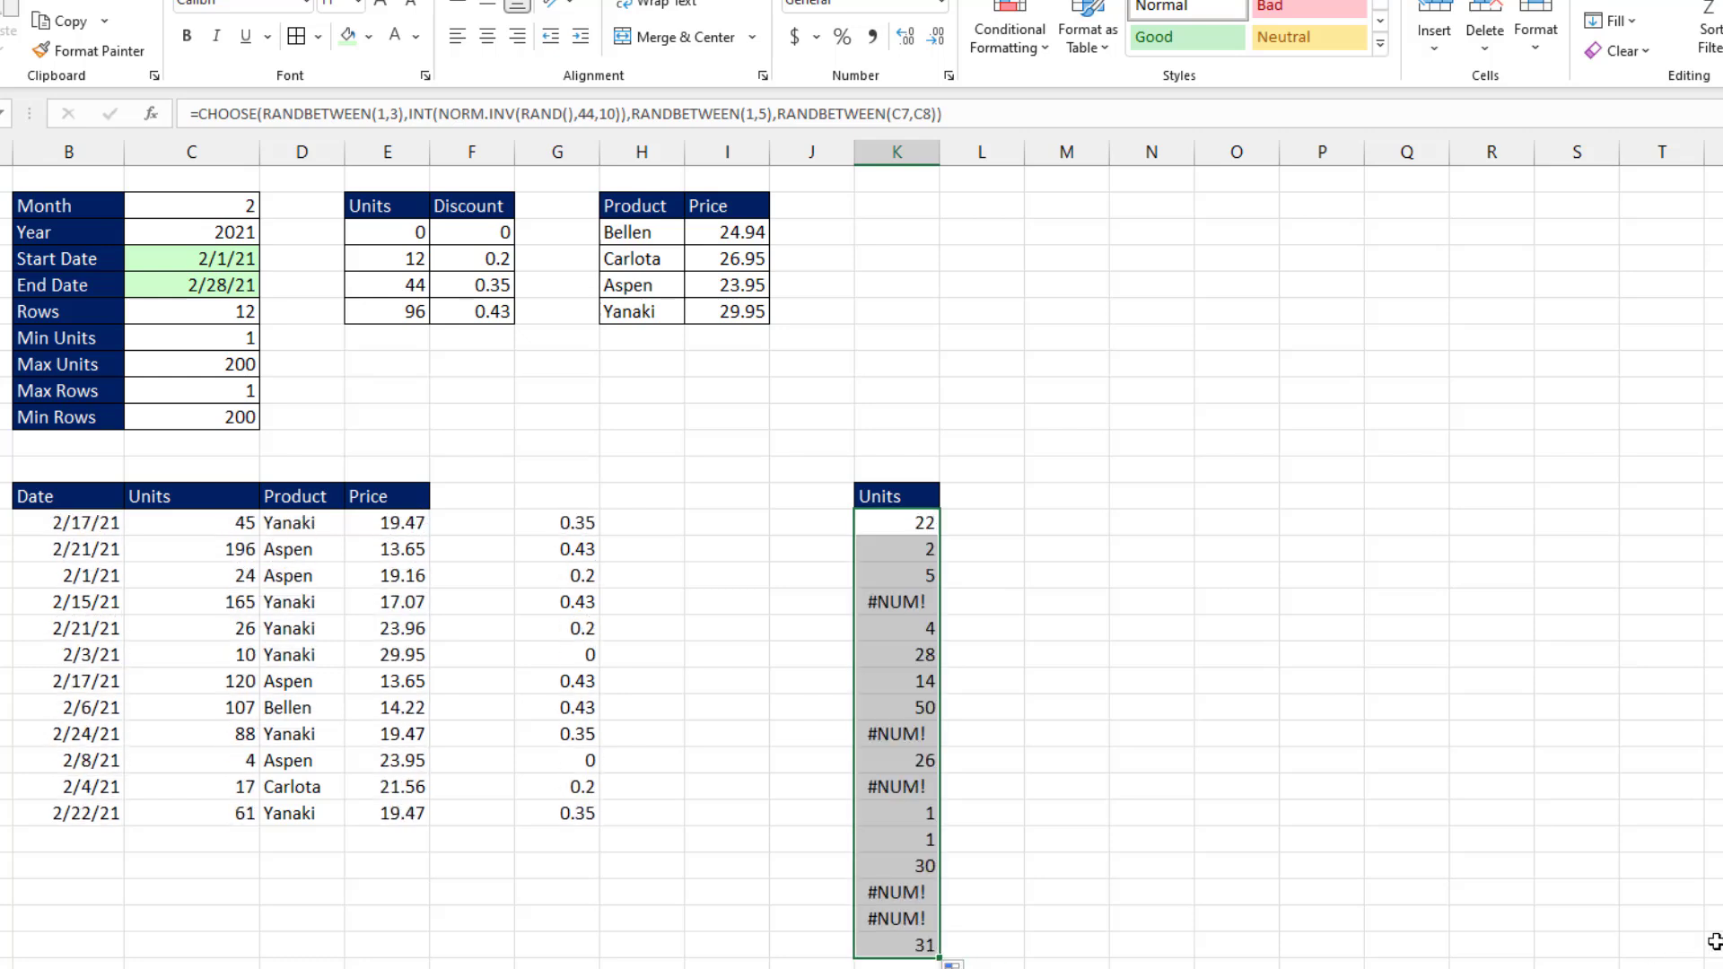
key("F2")
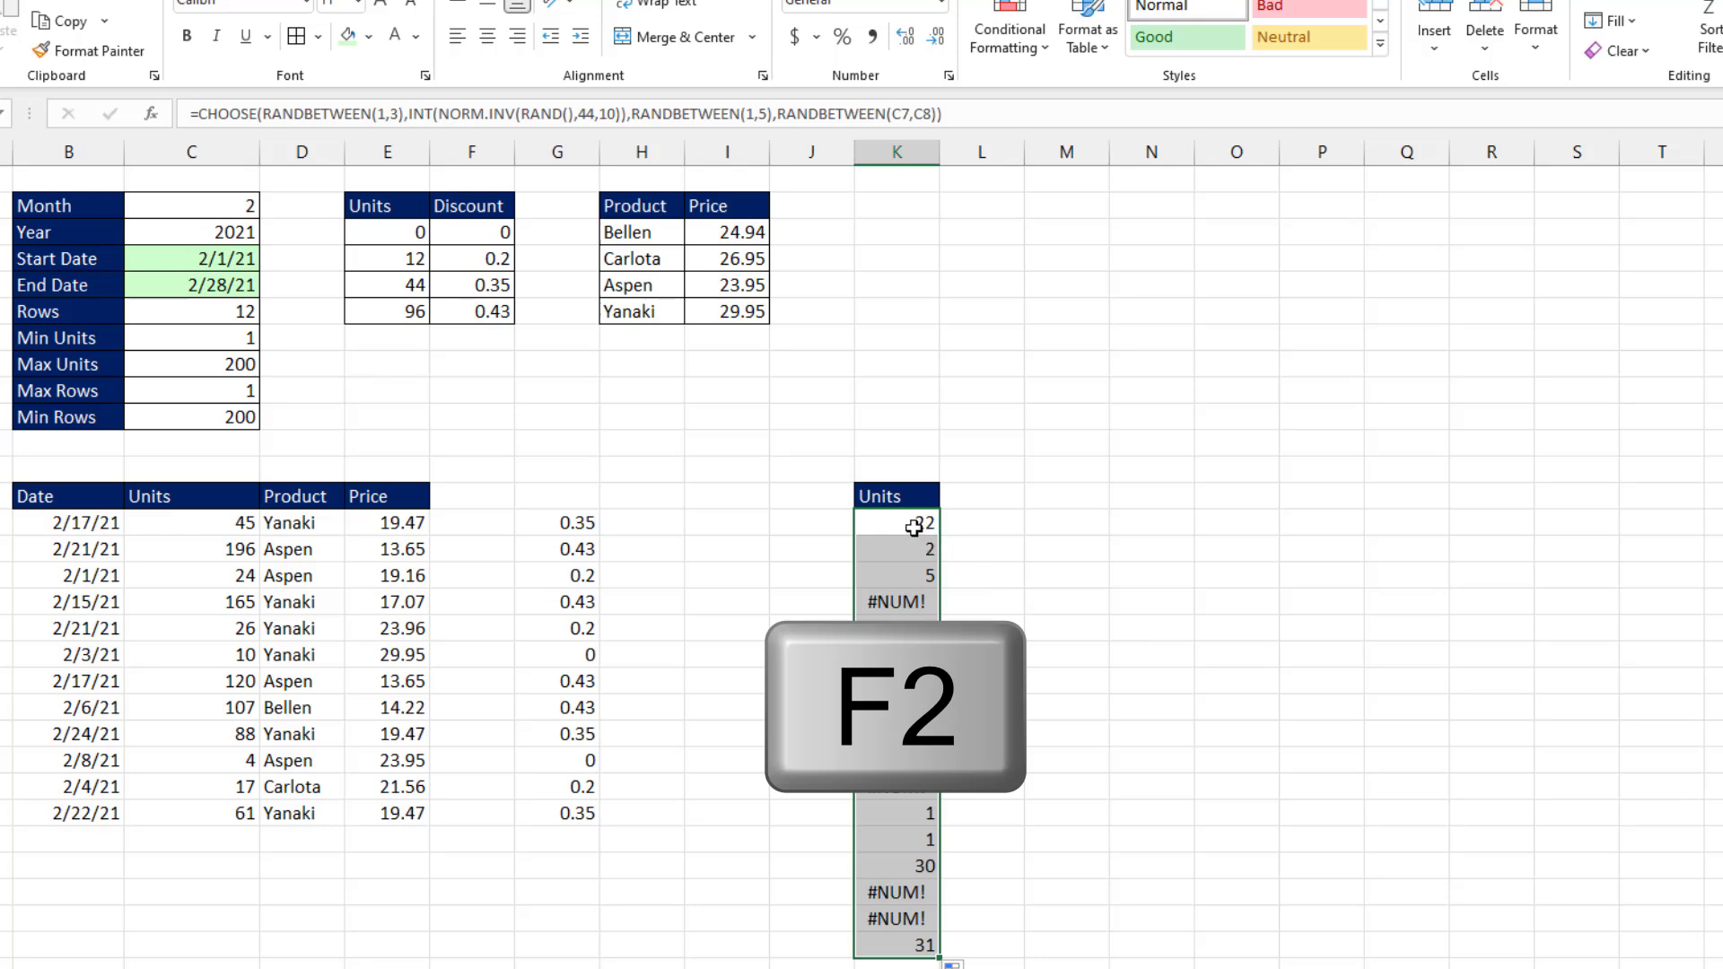
key("F2")
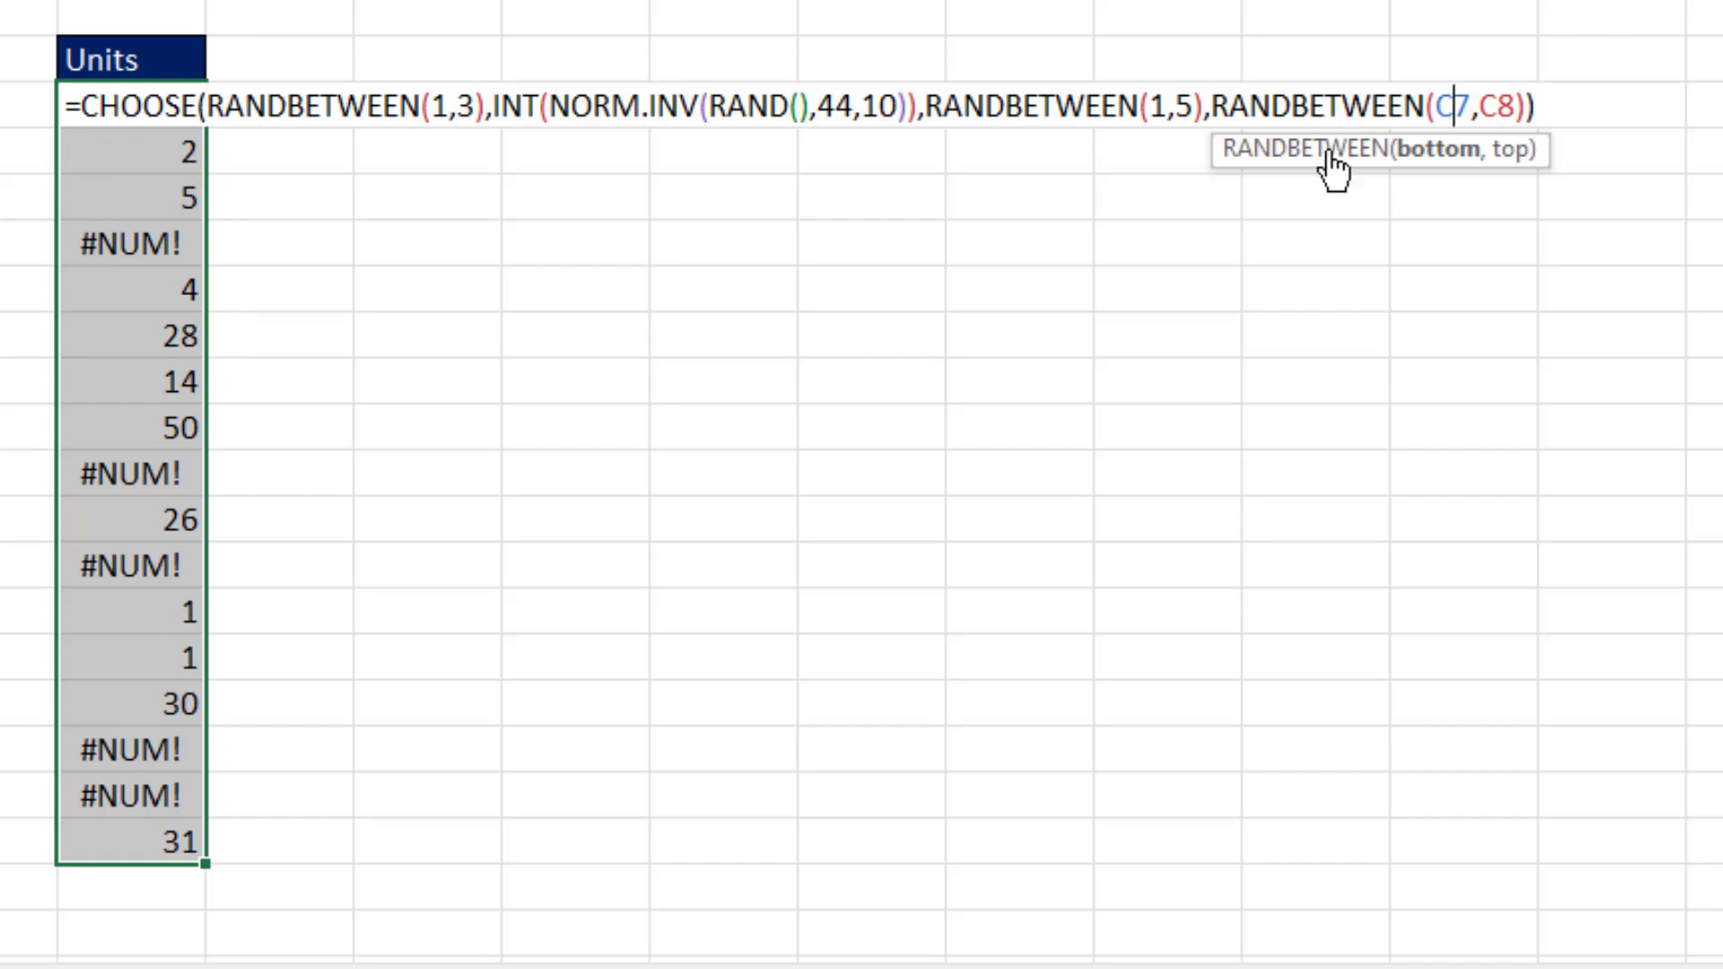
key("F4")
left_click(1507, 105)
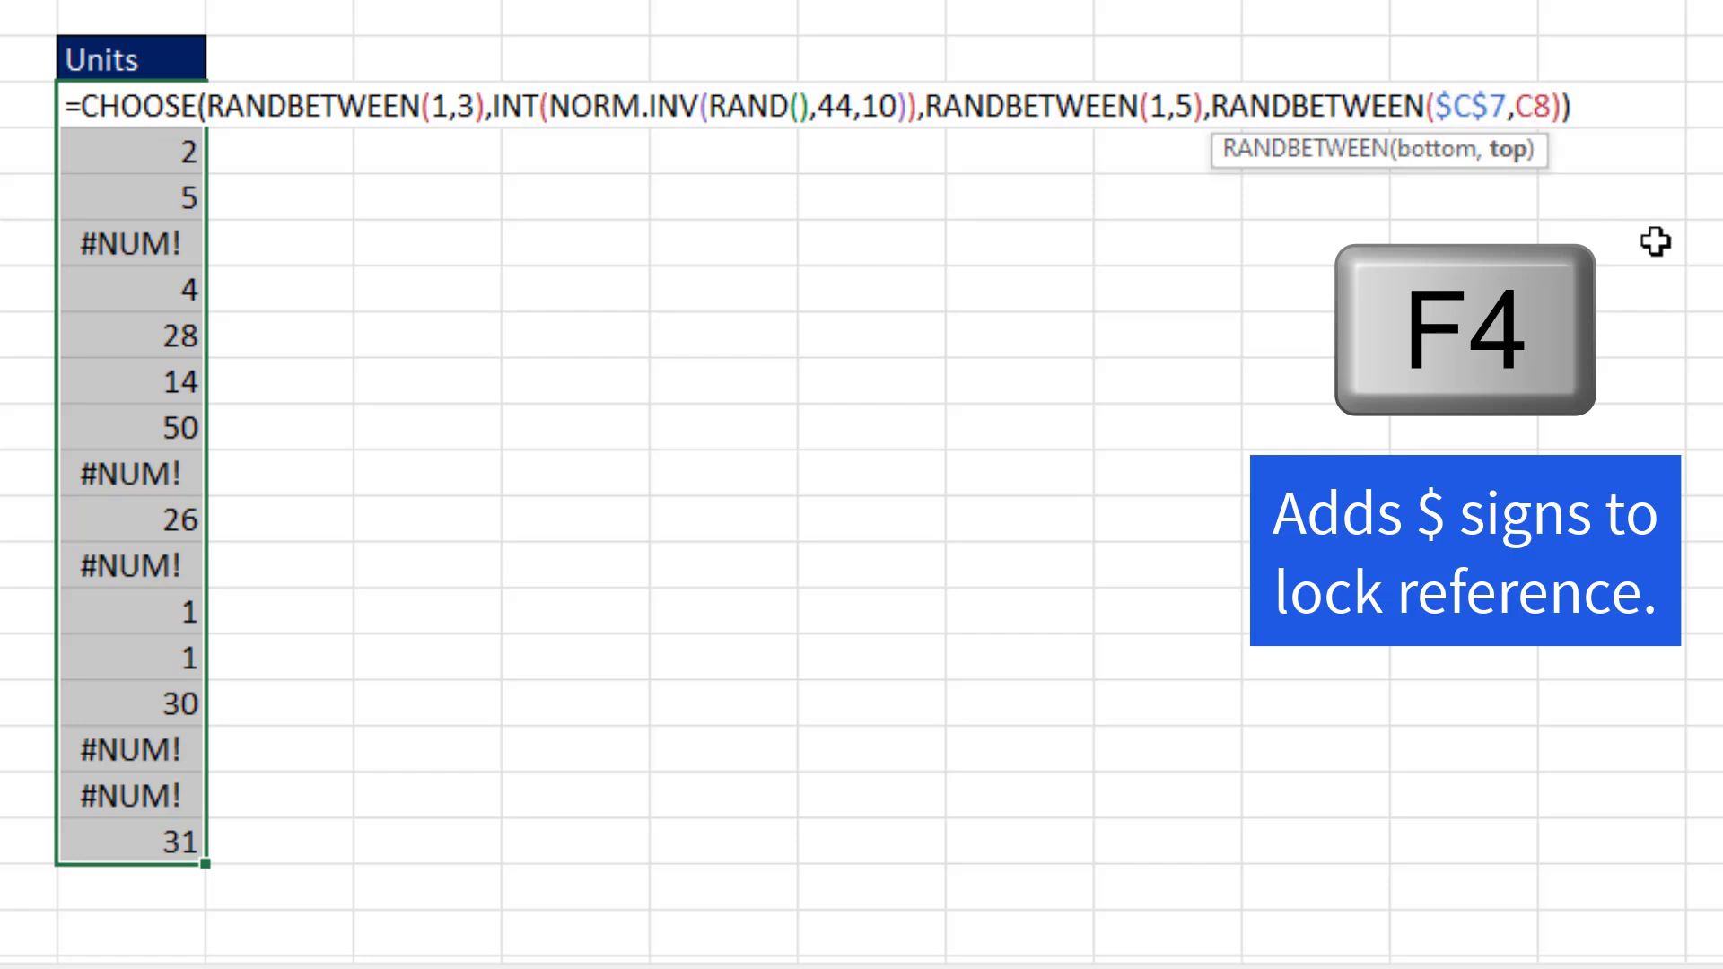
key("F4")
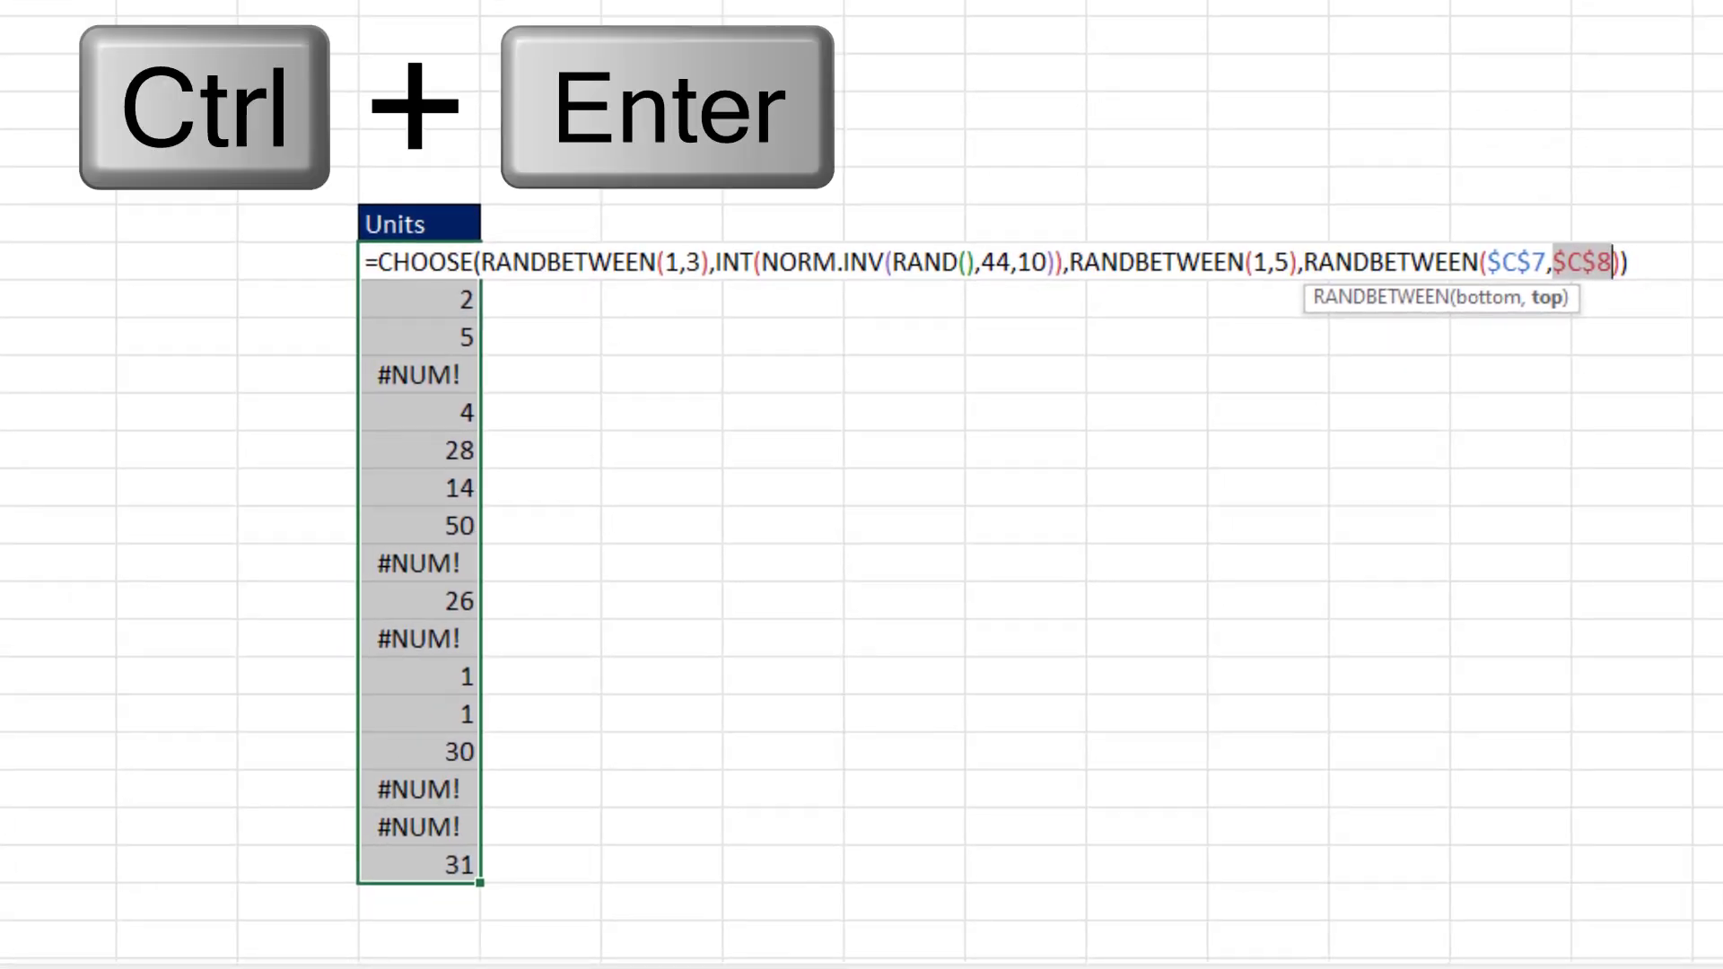
key("ctrl+Return")
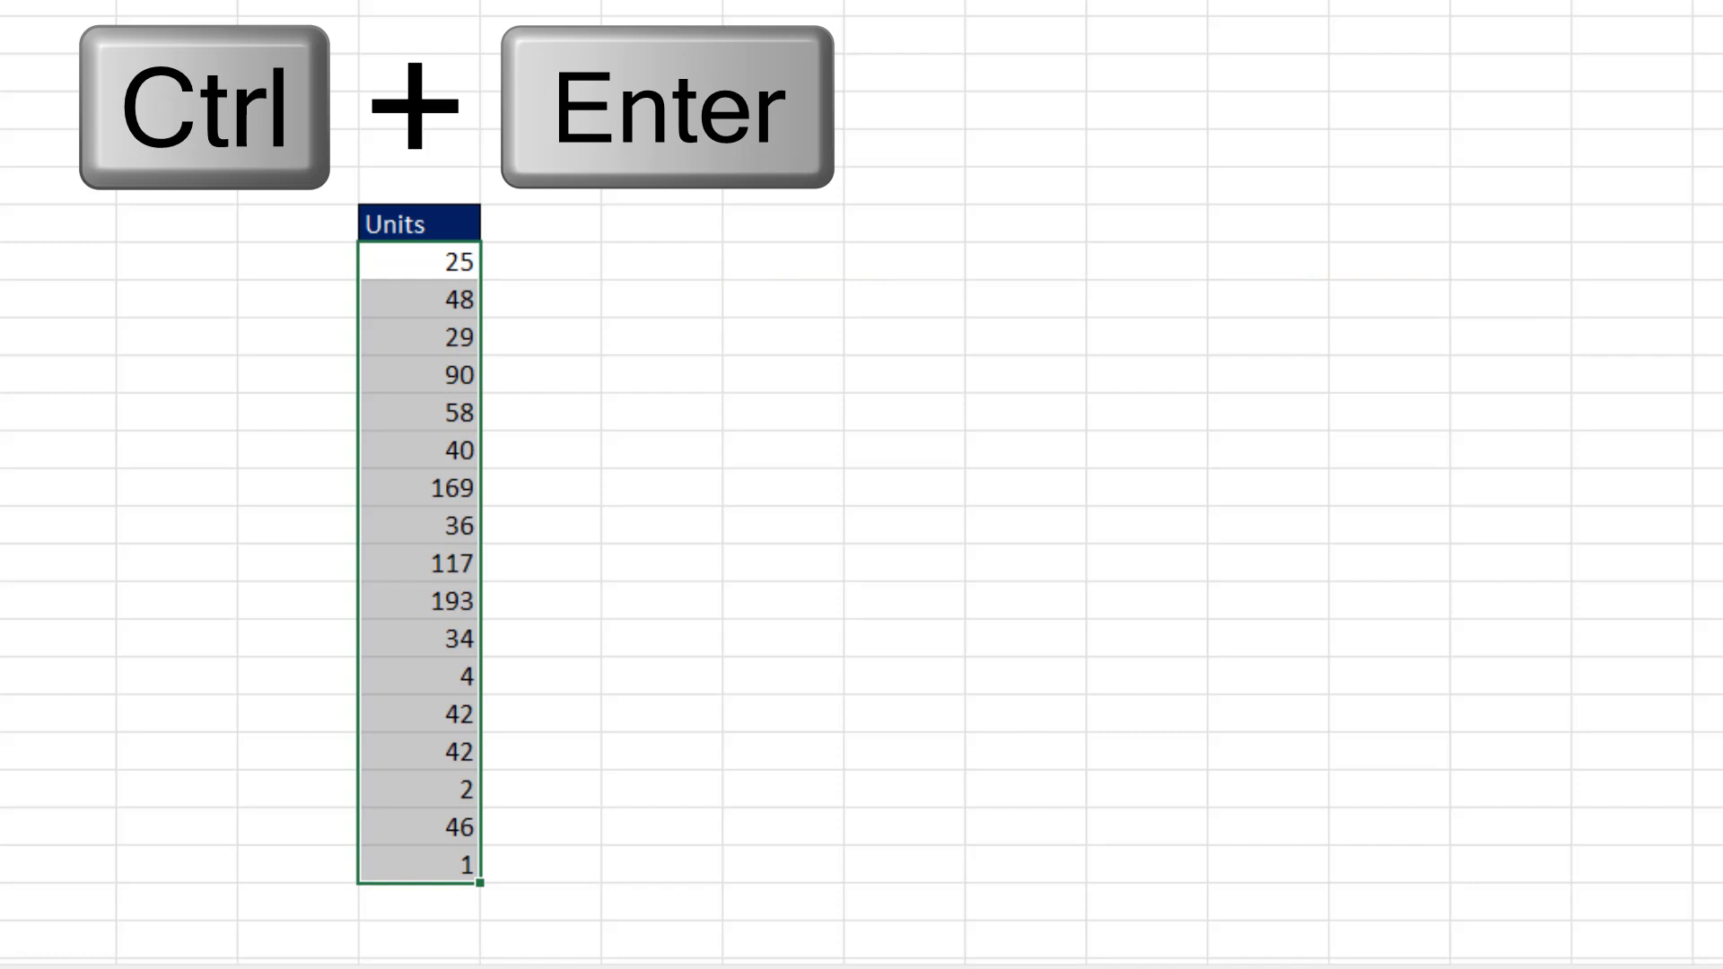
left_click(696, 454)
key("F9")
key("F9")
key("F9")
key("F9")
key("F9")
key("F9")
key("F9")
key("F9")
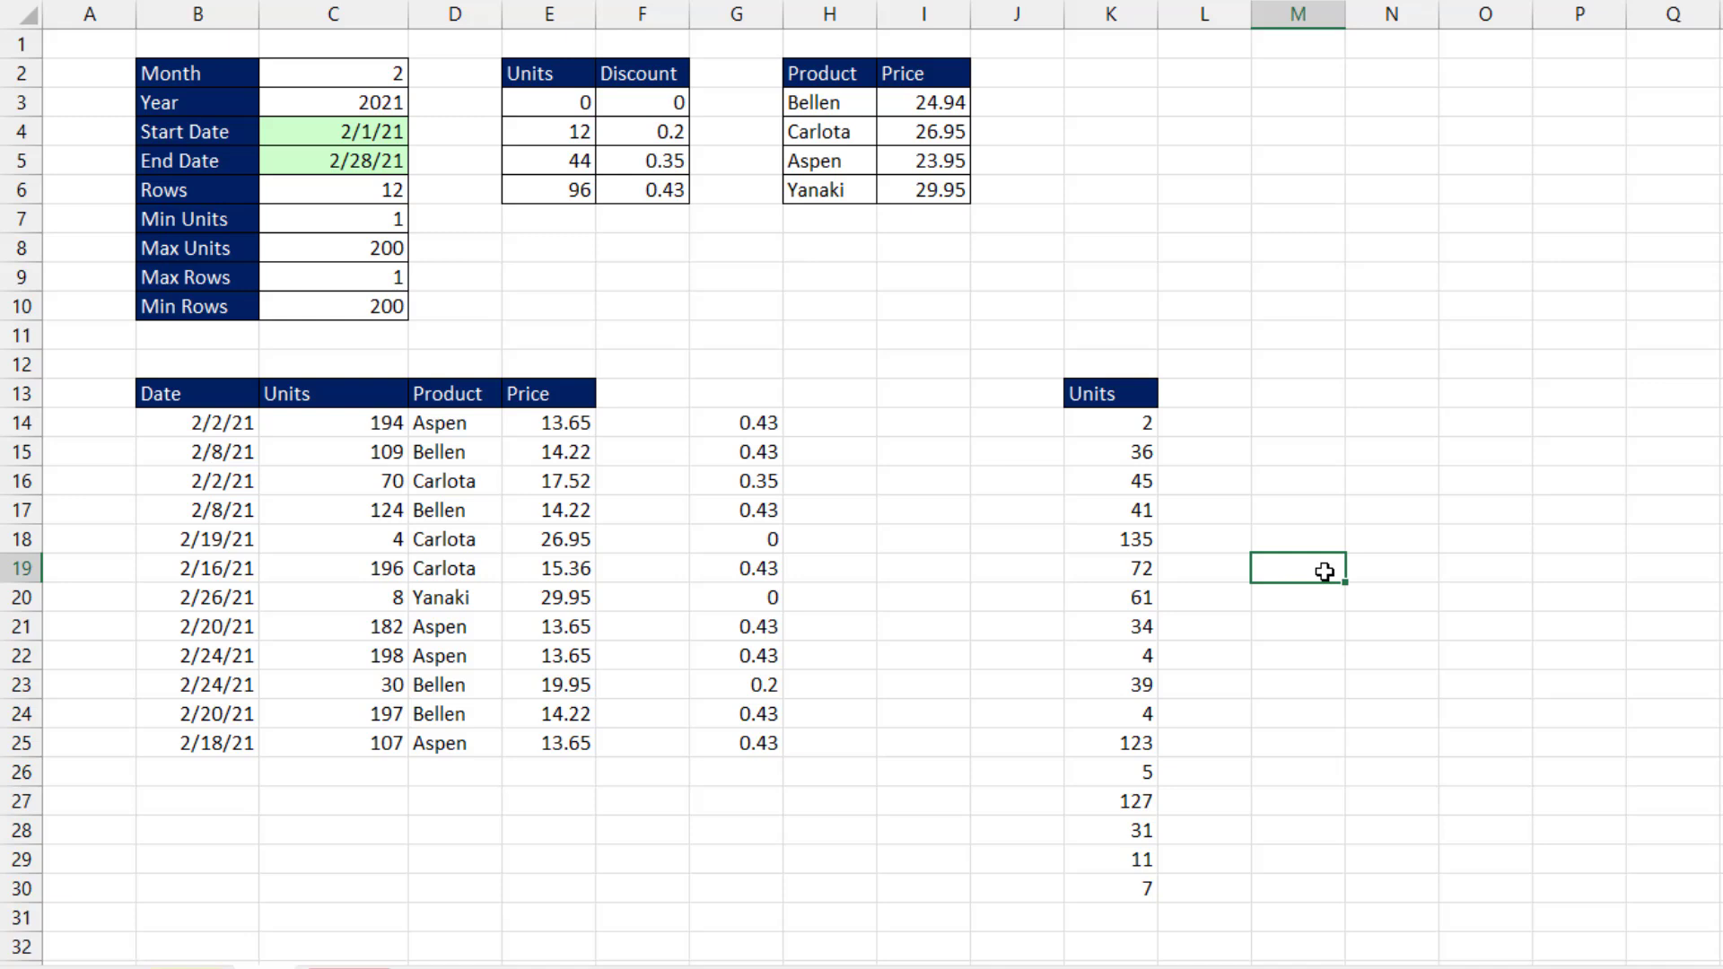
Recalculate once more for new February dates, units such as 3, 3, 30, 47, products and prices
key("F9")
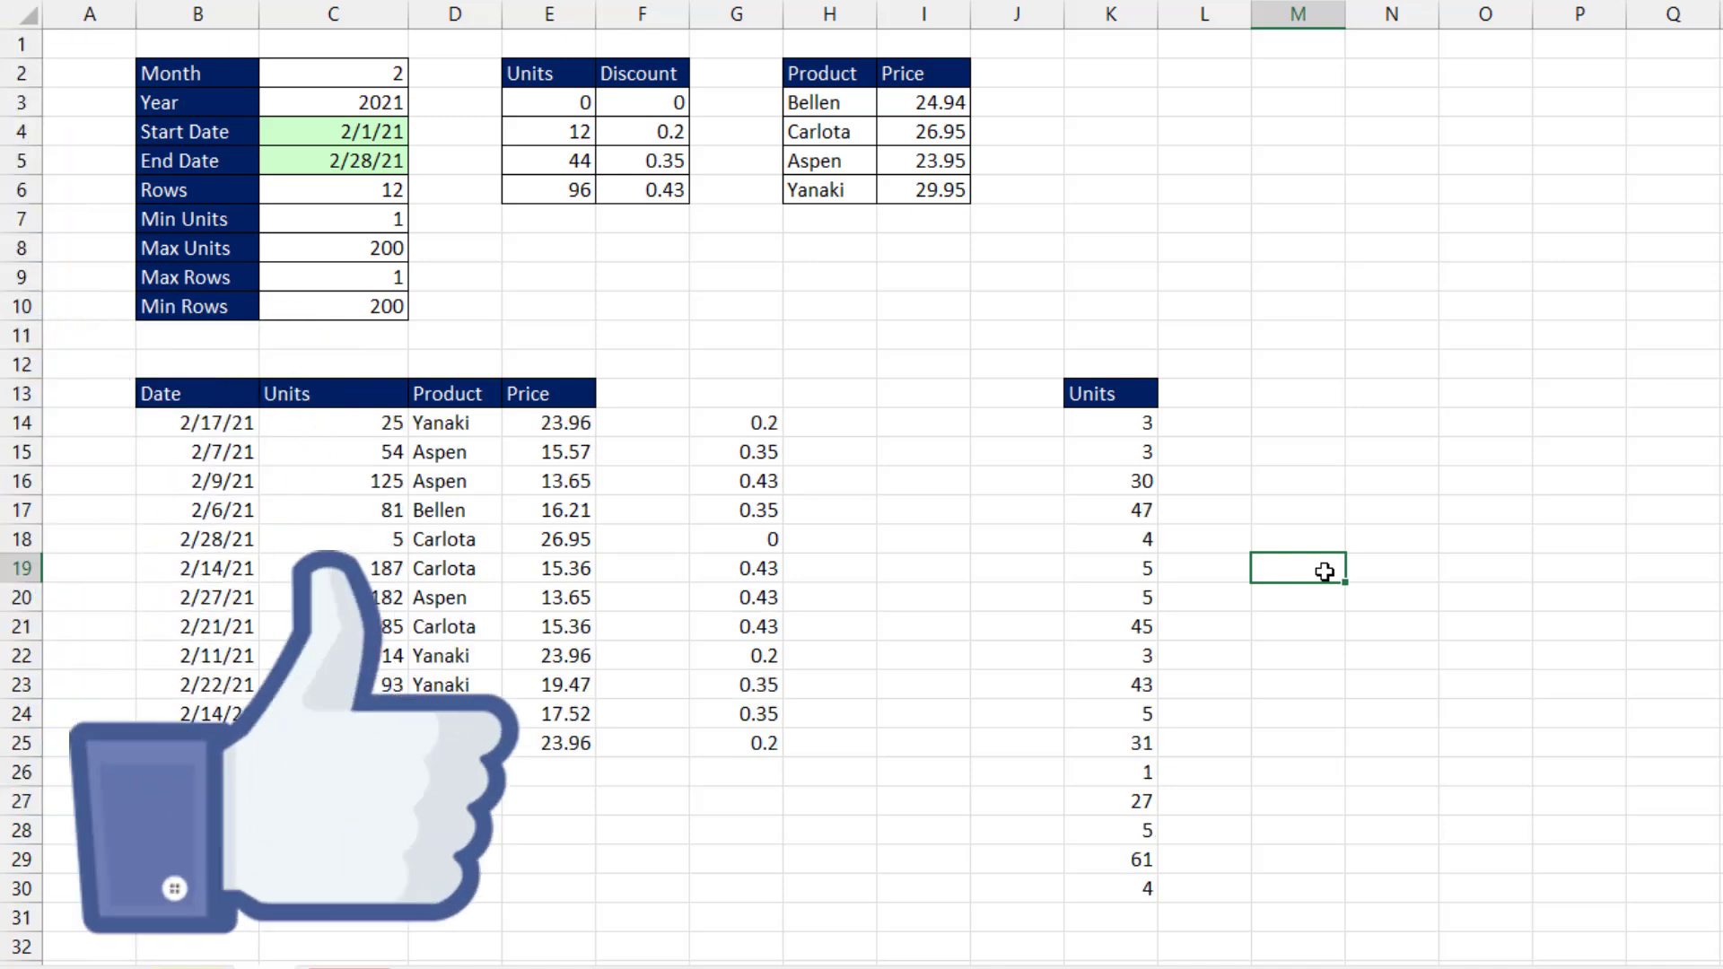